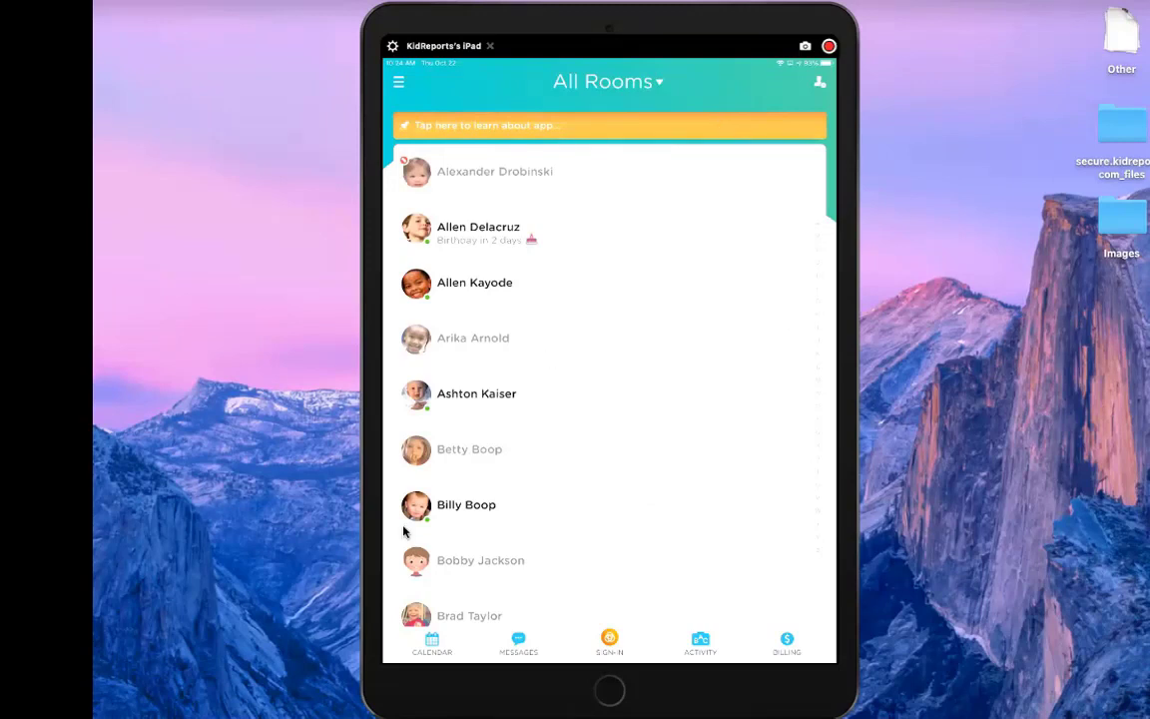
# Step: Open the calendar for all rooms and look through the October events and the option for adding an event
pyautogui.click(430, 644)
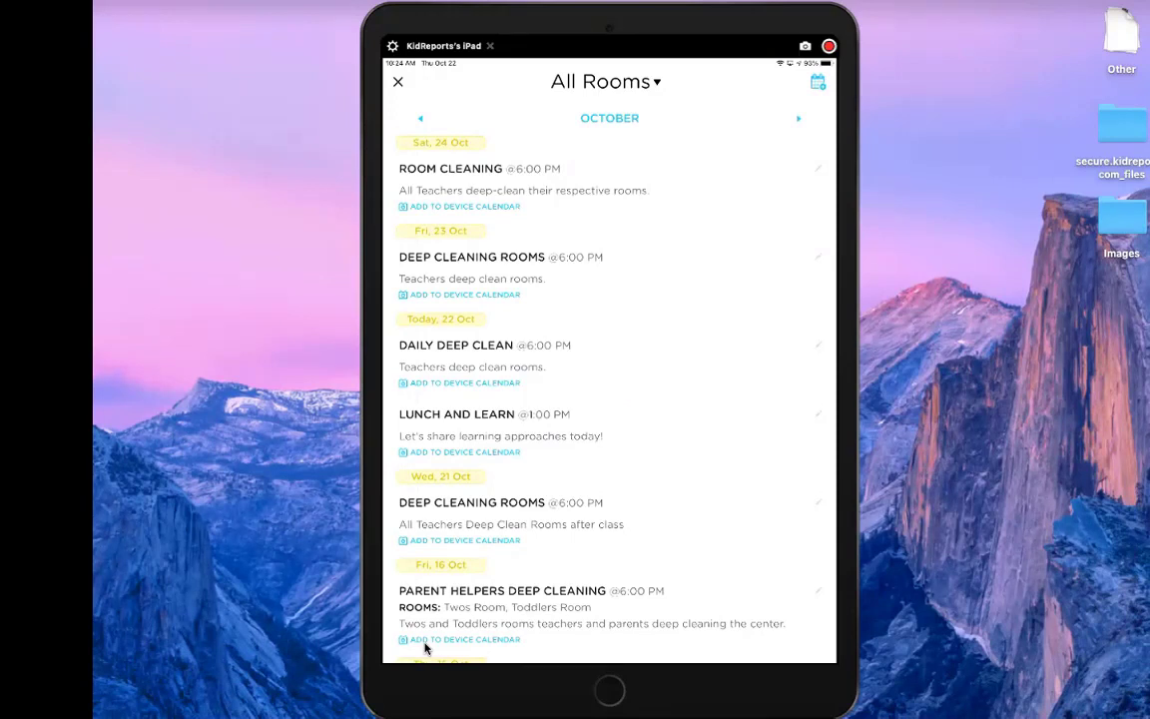
pyautogui.scroll(-6, 424, 649)
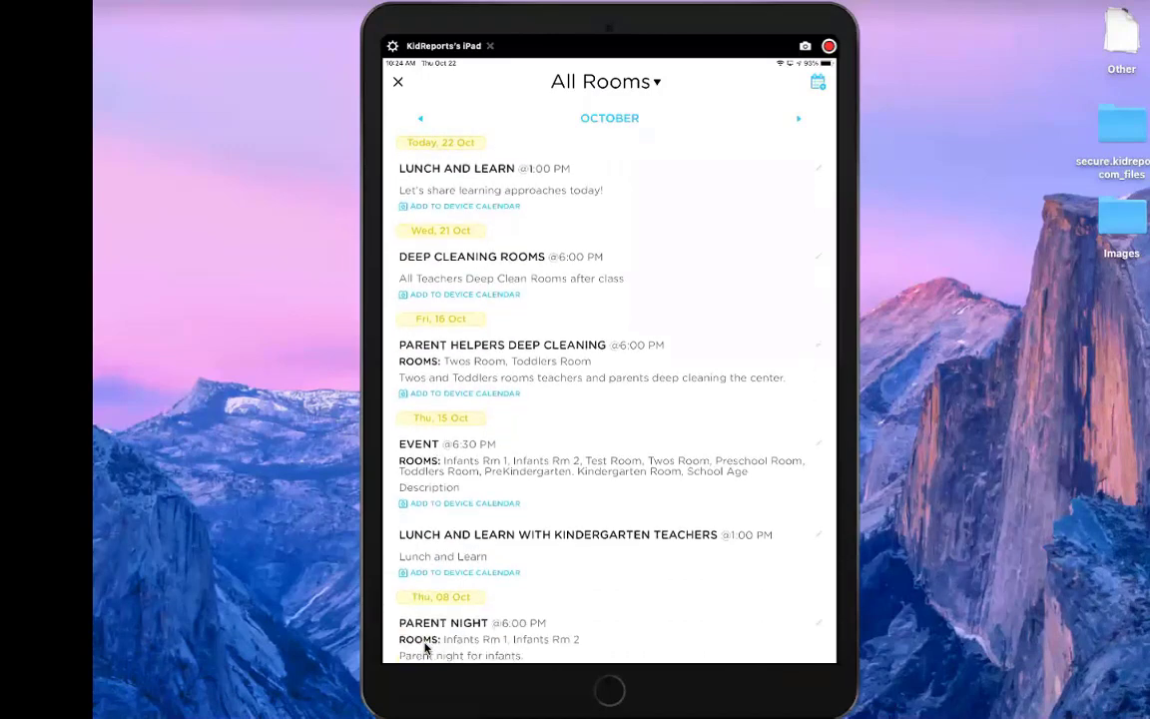
pyautogui.scroll(6, 425, 649)
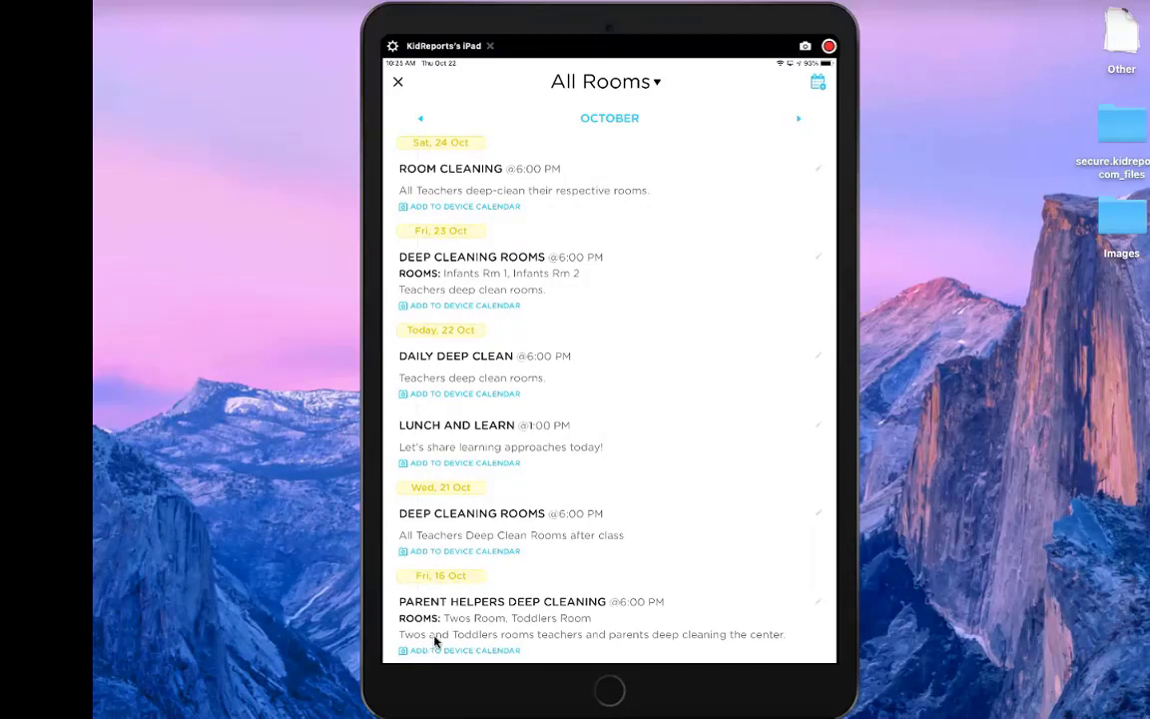
pyautogui.click(817, 86)
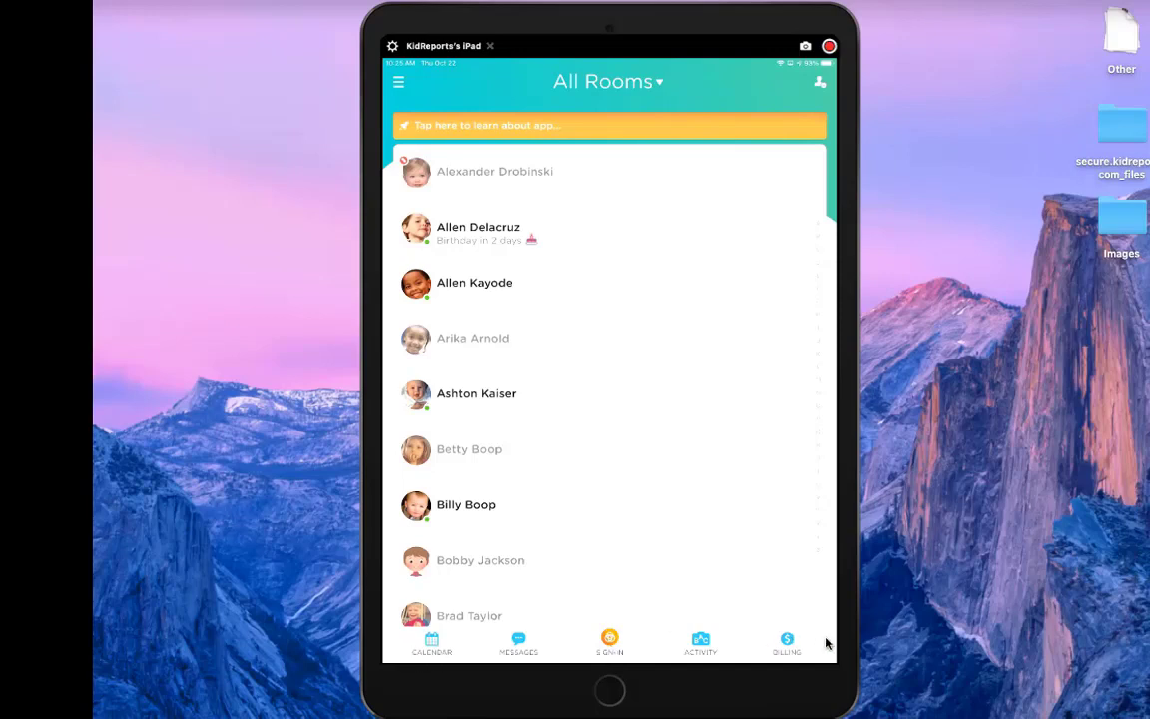
# Step: Open the Getting Started guide and view the student list through its Add Students entry
pyautogui.click(401, 90)
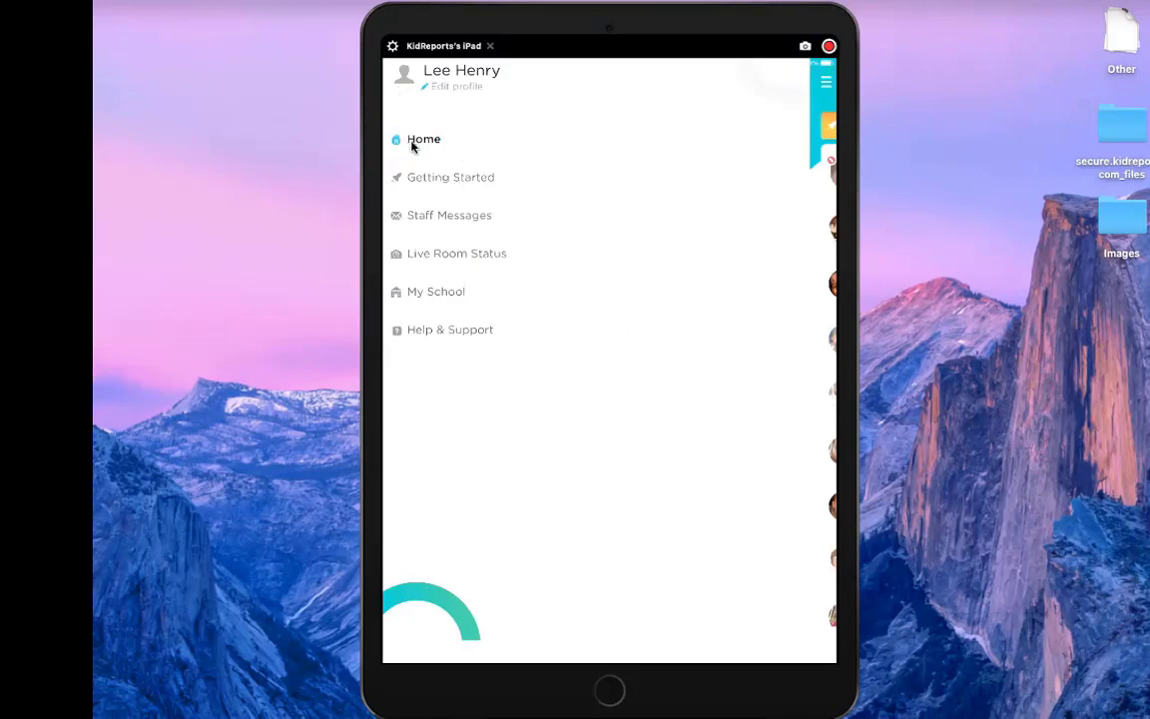
pyautogui.click(444, 179)
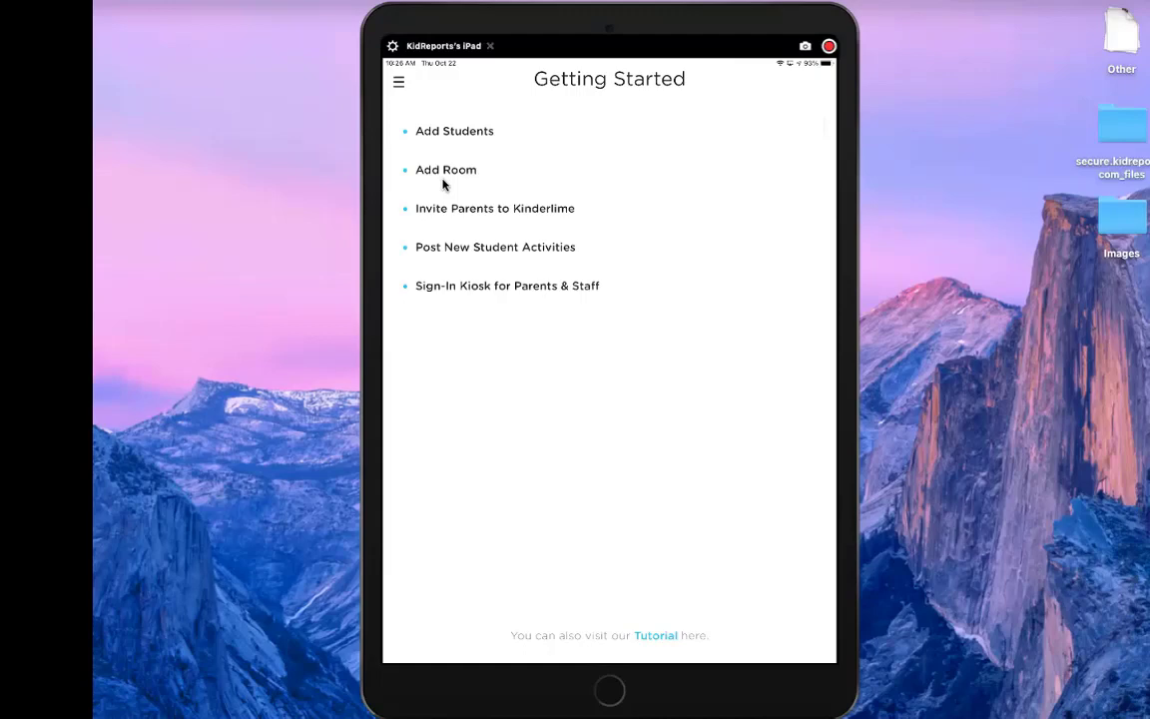
pyautogui.click(482, 140)
pyautogui.click(483, 137)
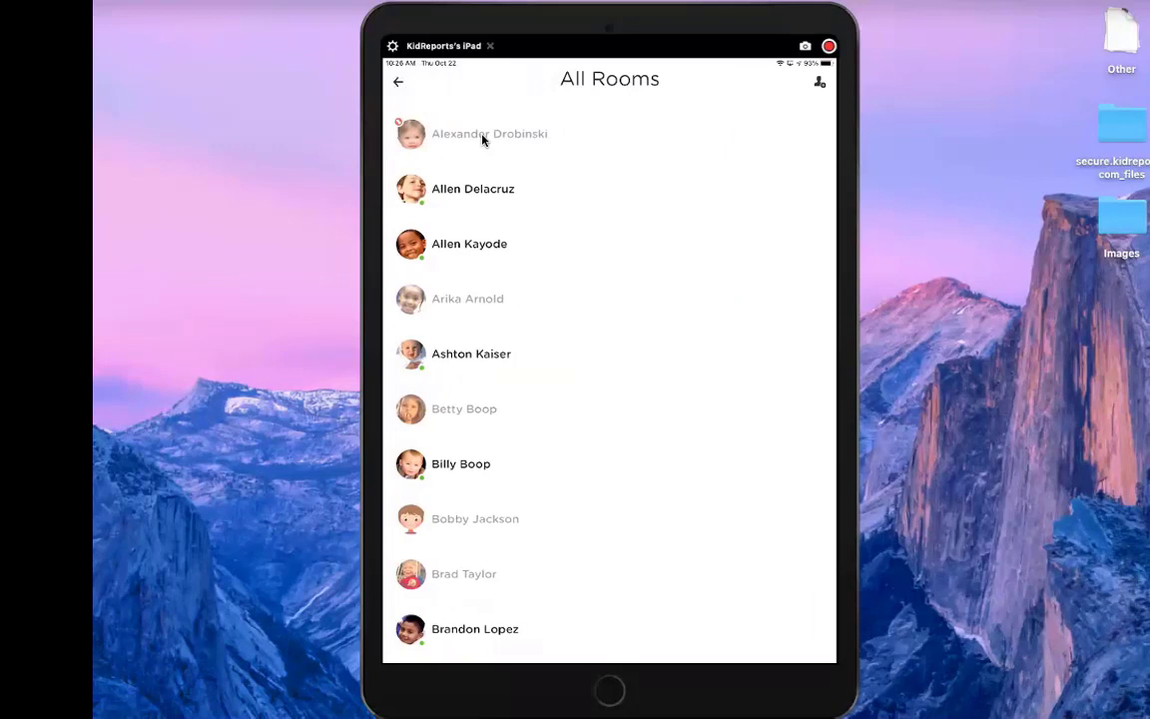
pyautogui.click(483, 140)
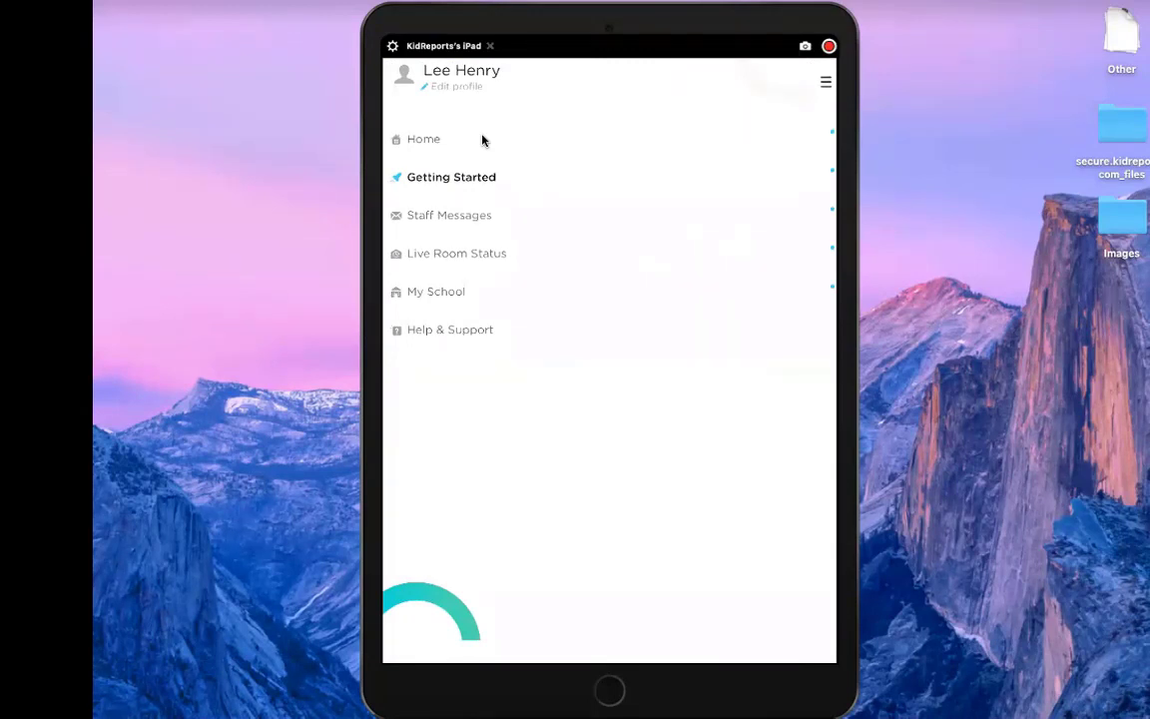
# Step: View the Staff Messages page and the student and staff counts per room in Live Room Status
pyautogui.click(432, 216)
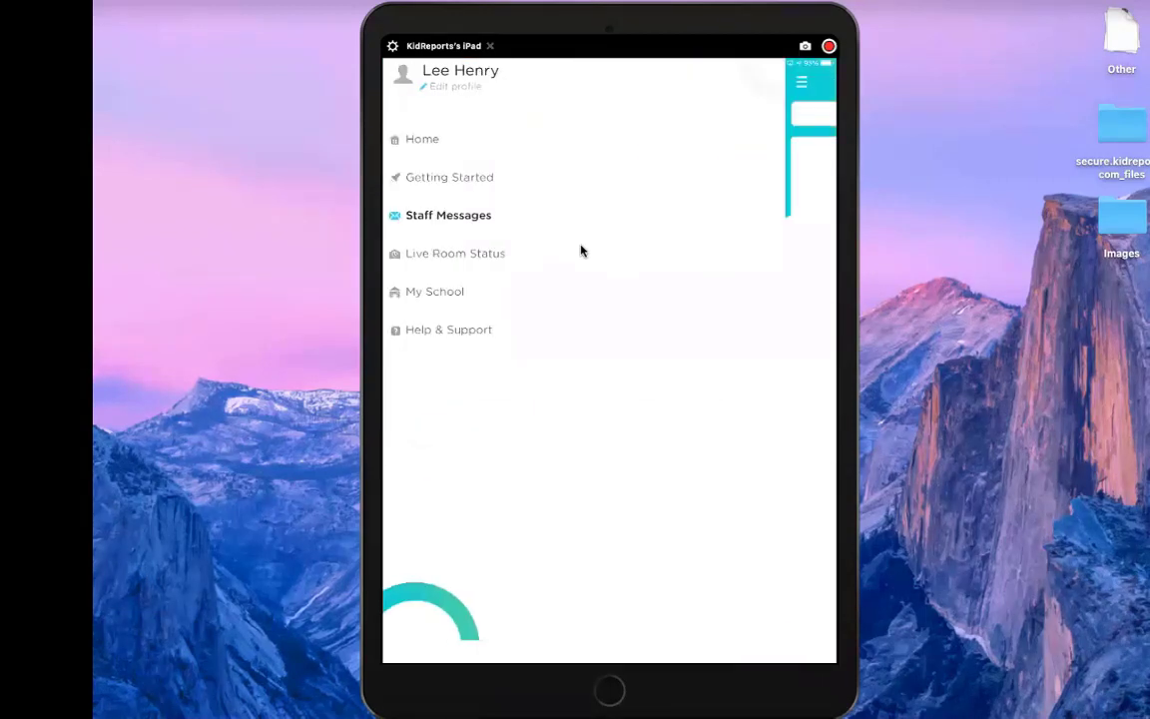
pyautogui.click(435, 262)
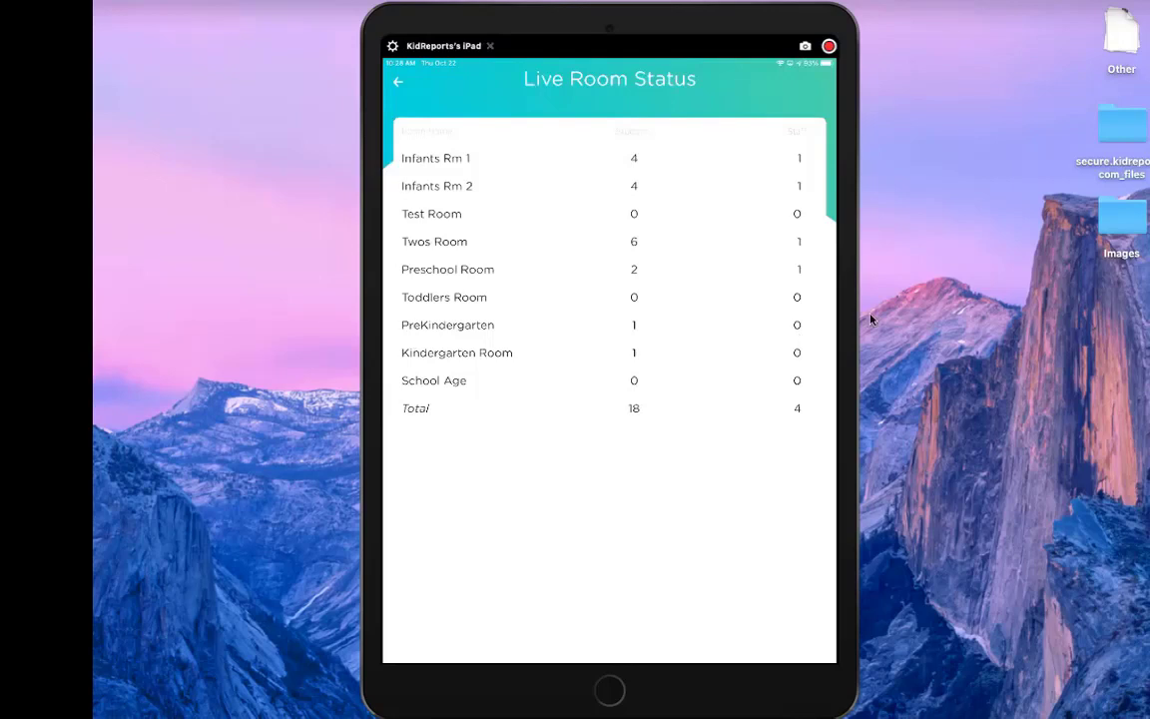
pyautogui.click(659, 173)
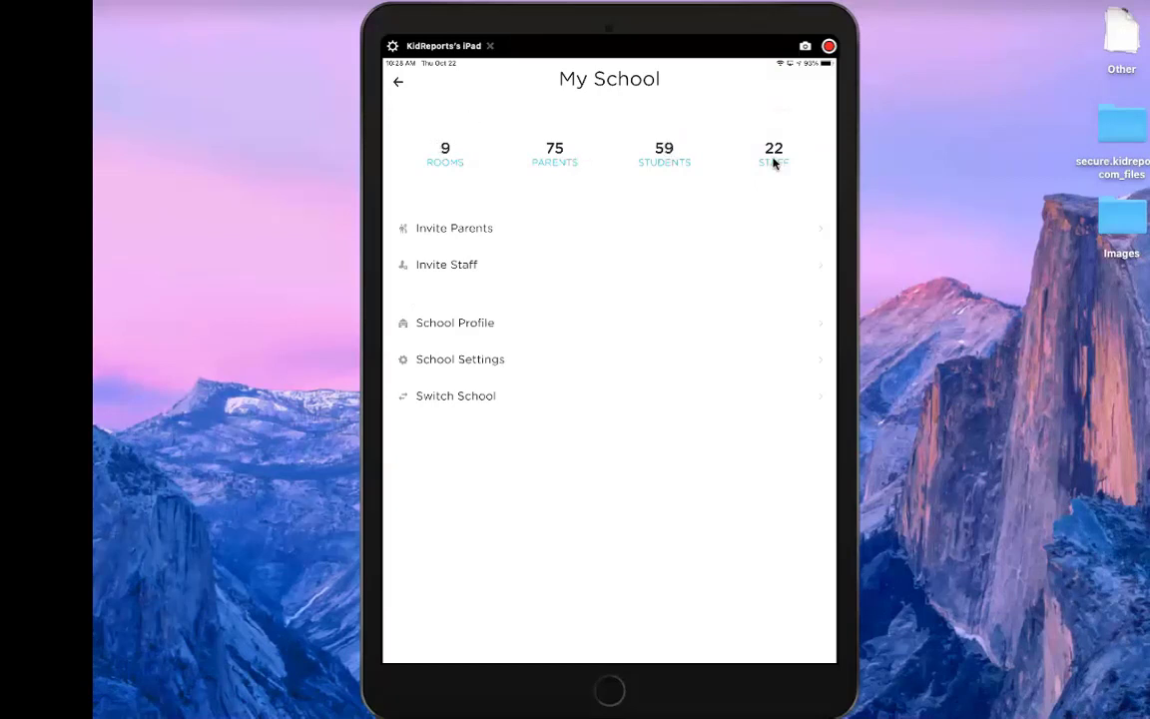
# Step: In My School, look at the parent invitation option and read through the School Profile details
pyautogui.click(451, 229)
pyautogui.click(460, 323)
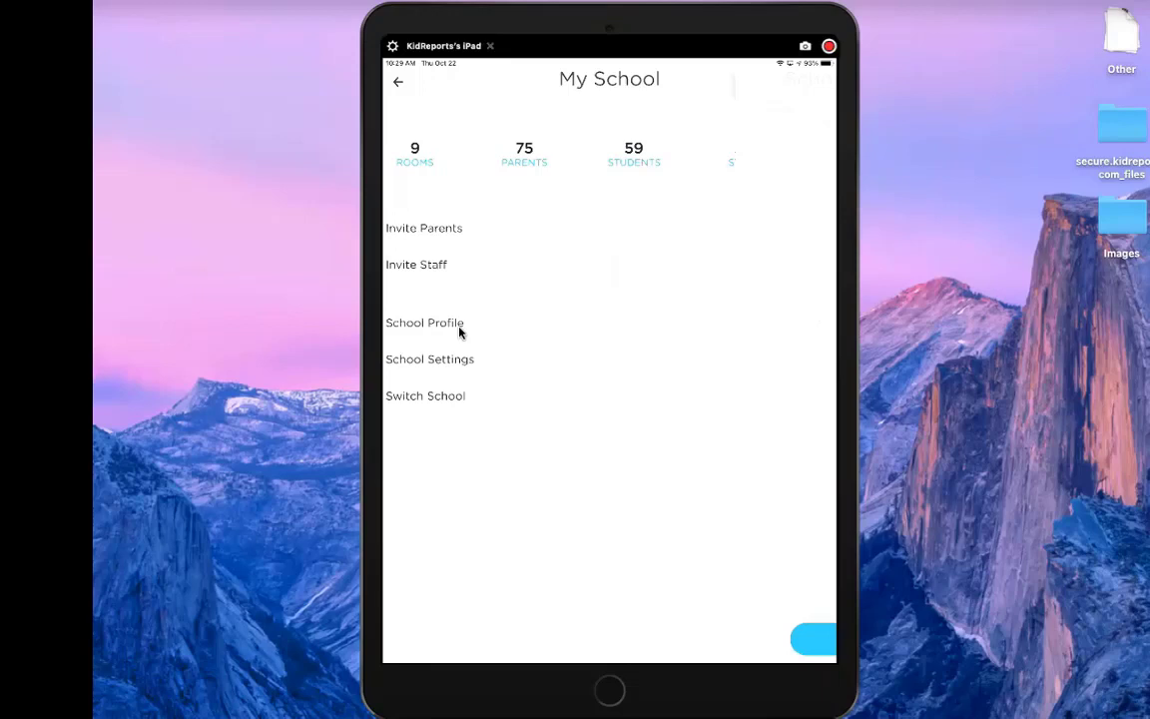
pyautogui.scroll(-2, 461, 333)
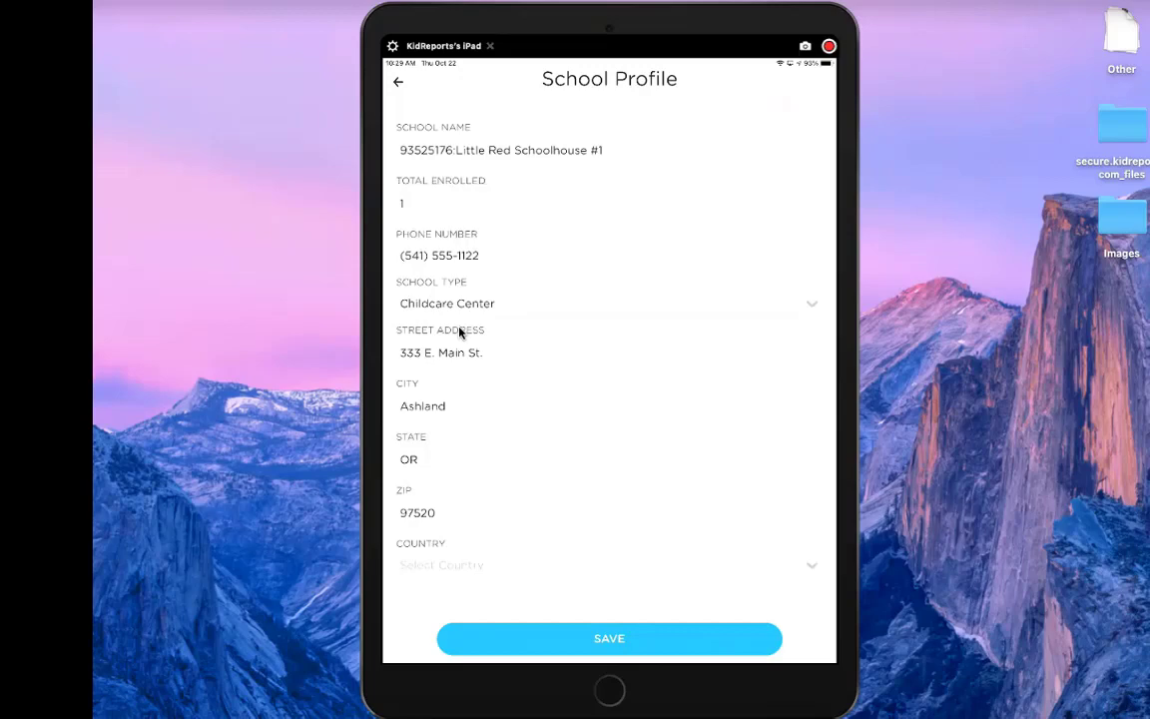
# Step: Examine the sign-in and device options in School Settings and the Switch School option
pyautogui.click(461, 333)
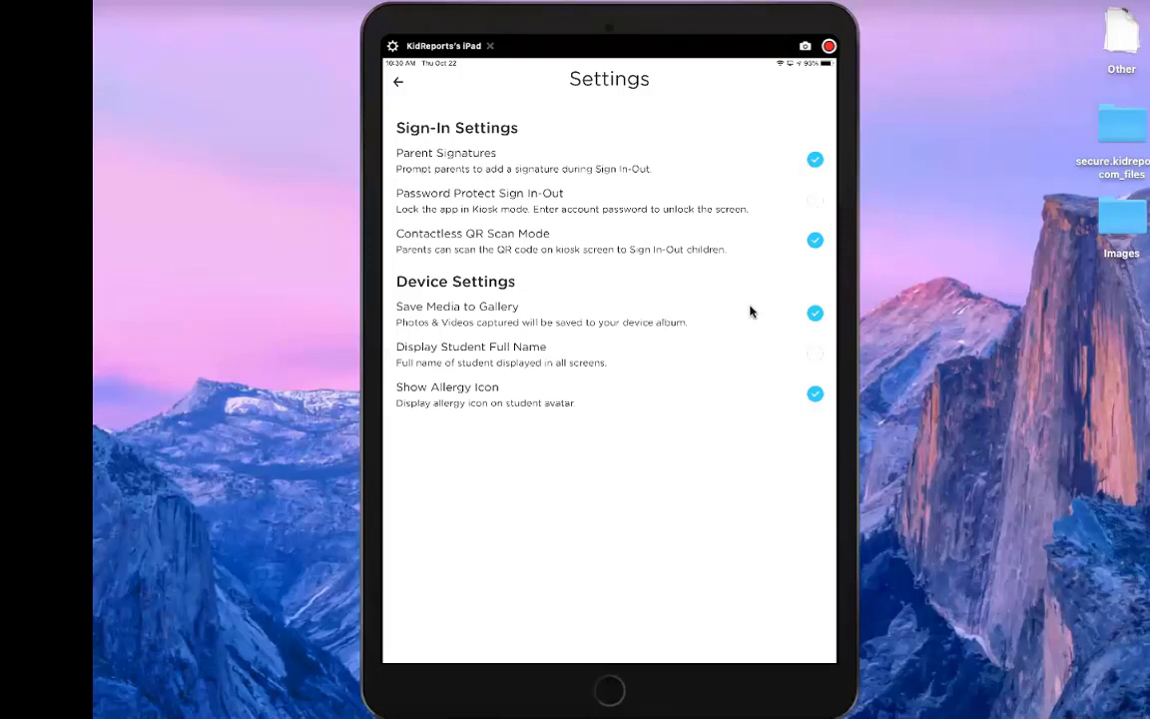
pyautogui.click(815, 160)
pyautogui.click(807, 185)
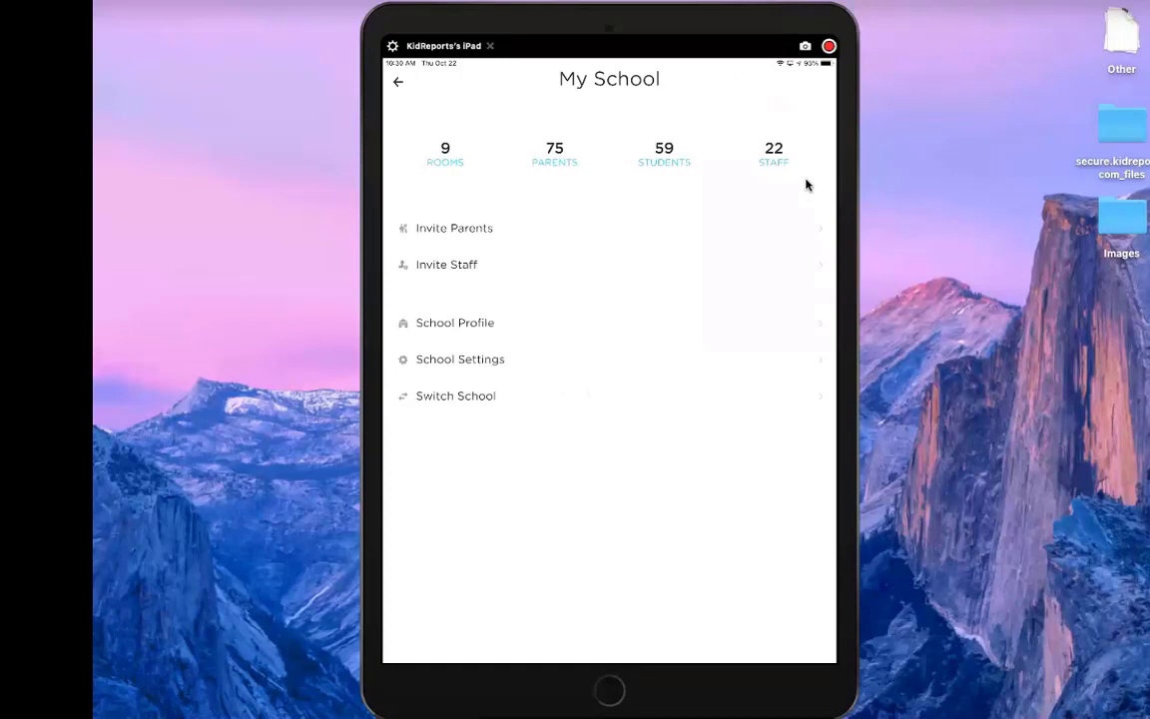
pyautogui.click(448, 397)
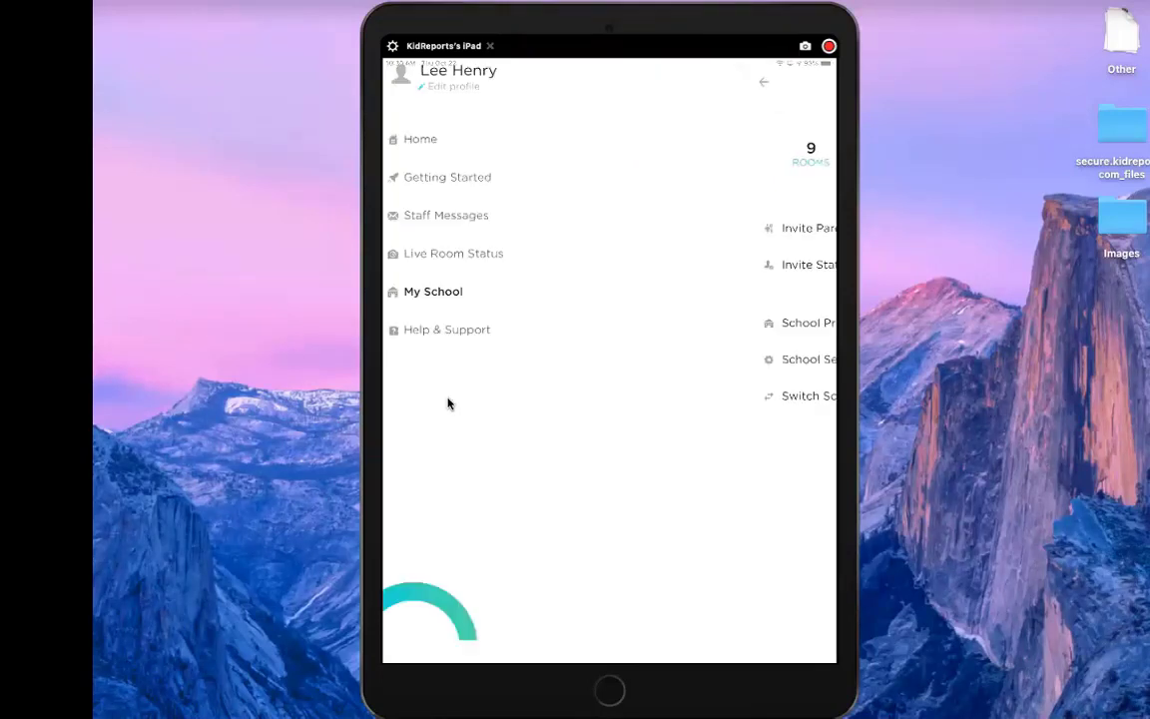
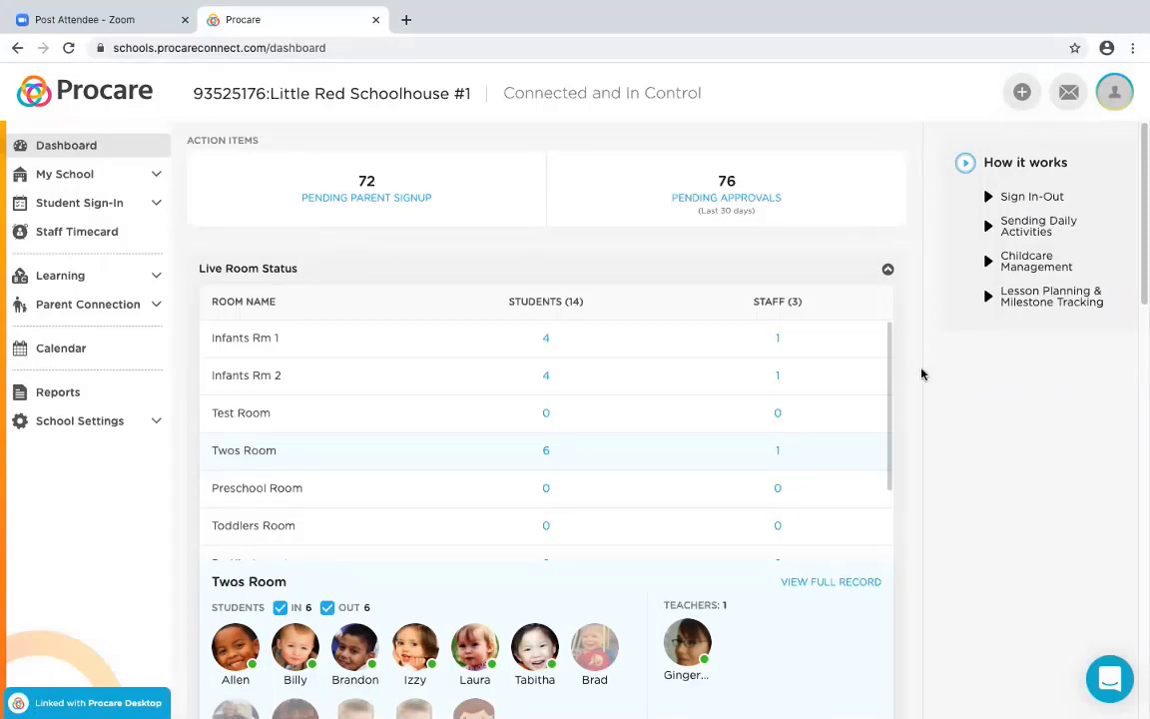
# Step: On the Procare web dashboard, display the students and teachers of Infants Rm 2 and the Preschool Room in Live Room Status
pyautogui.scroll(-2, 1021, 467)
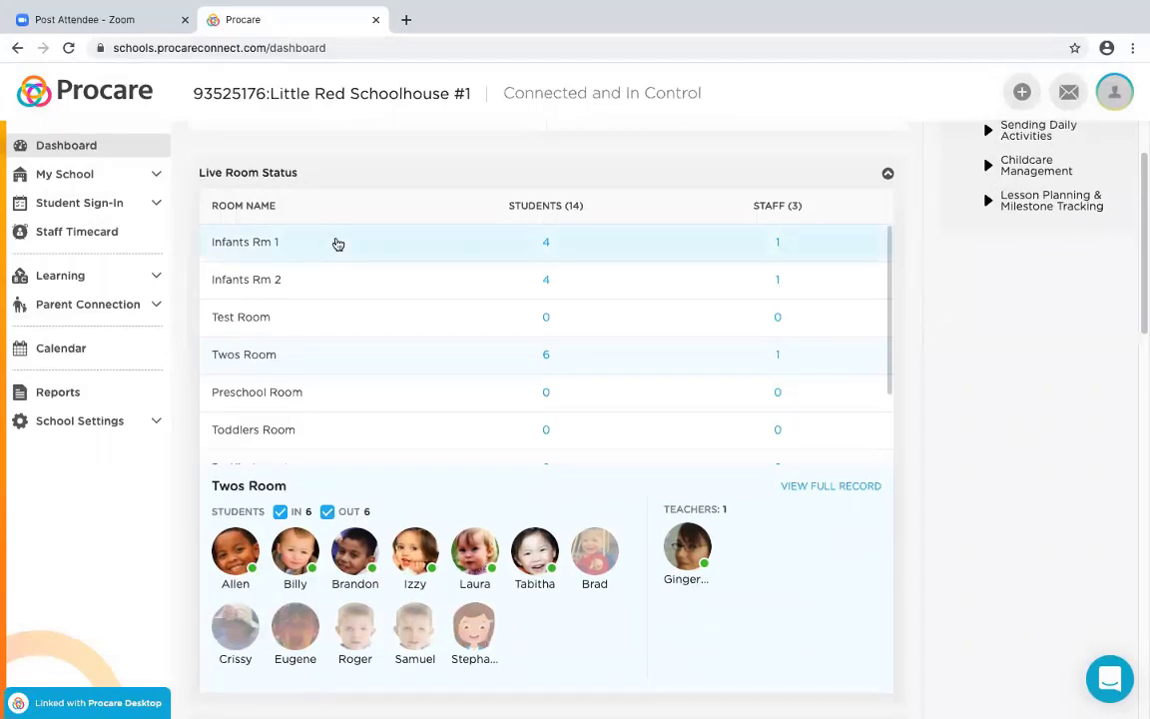
pyautogui.scroll(-1, 859, 298)
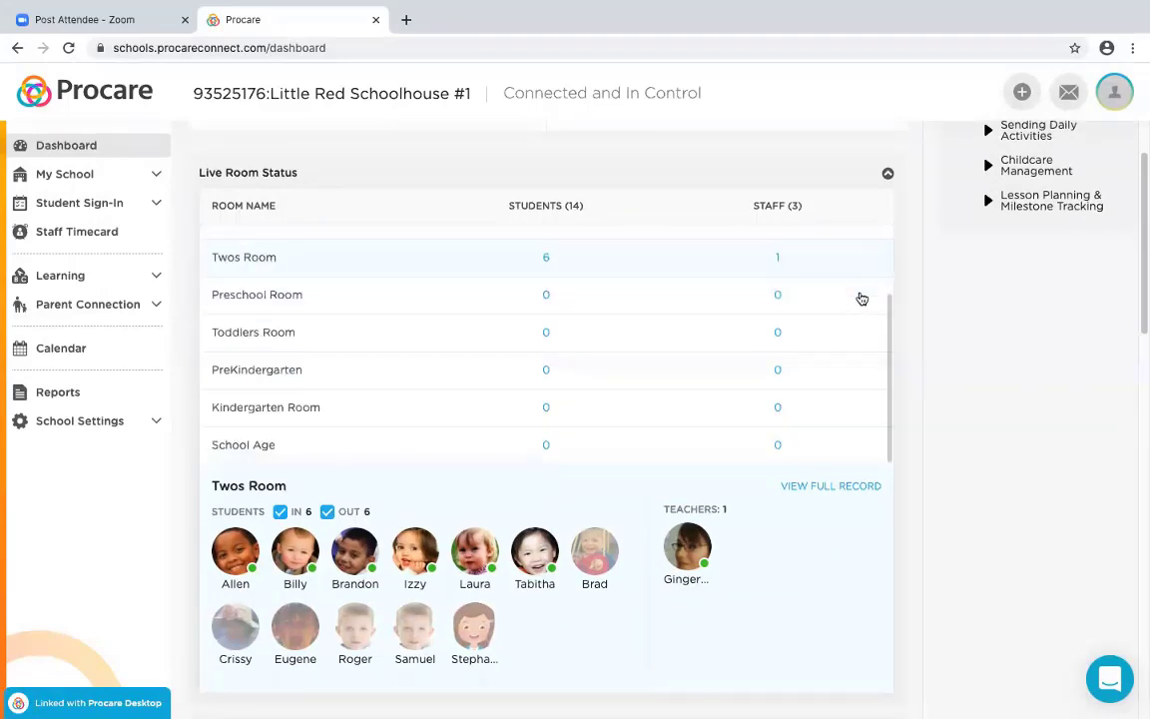
pyautogui.scroll(1, 861, 300)
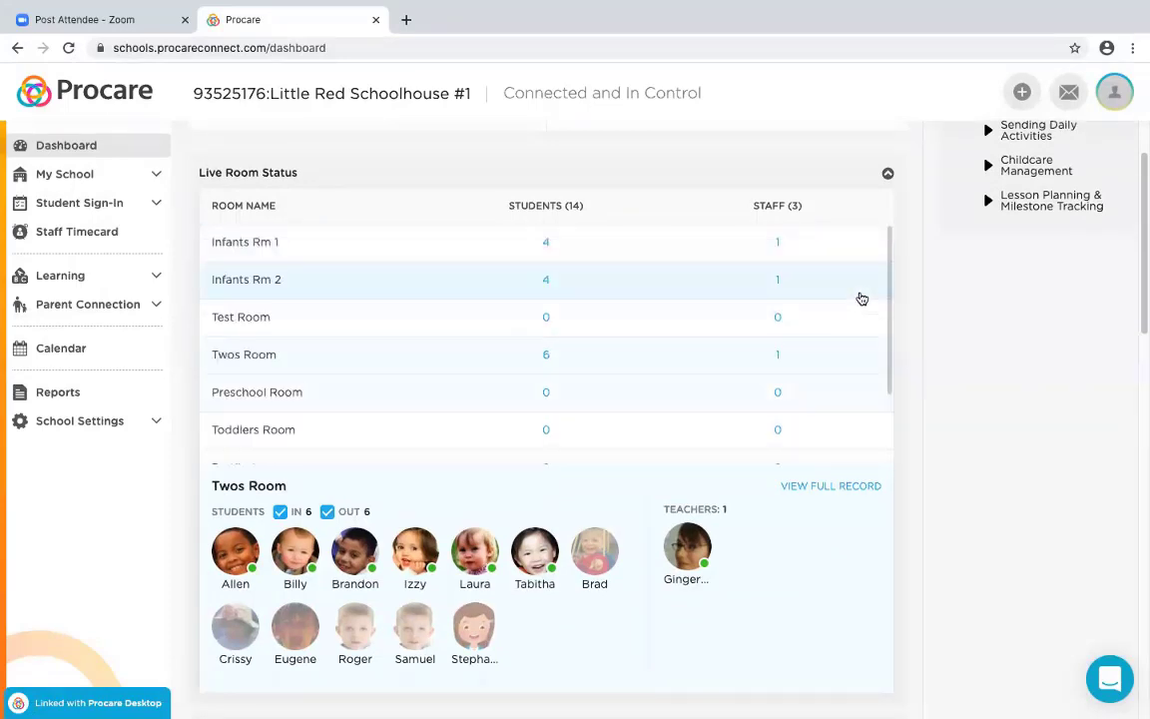
pyautogui.click(246, 283)
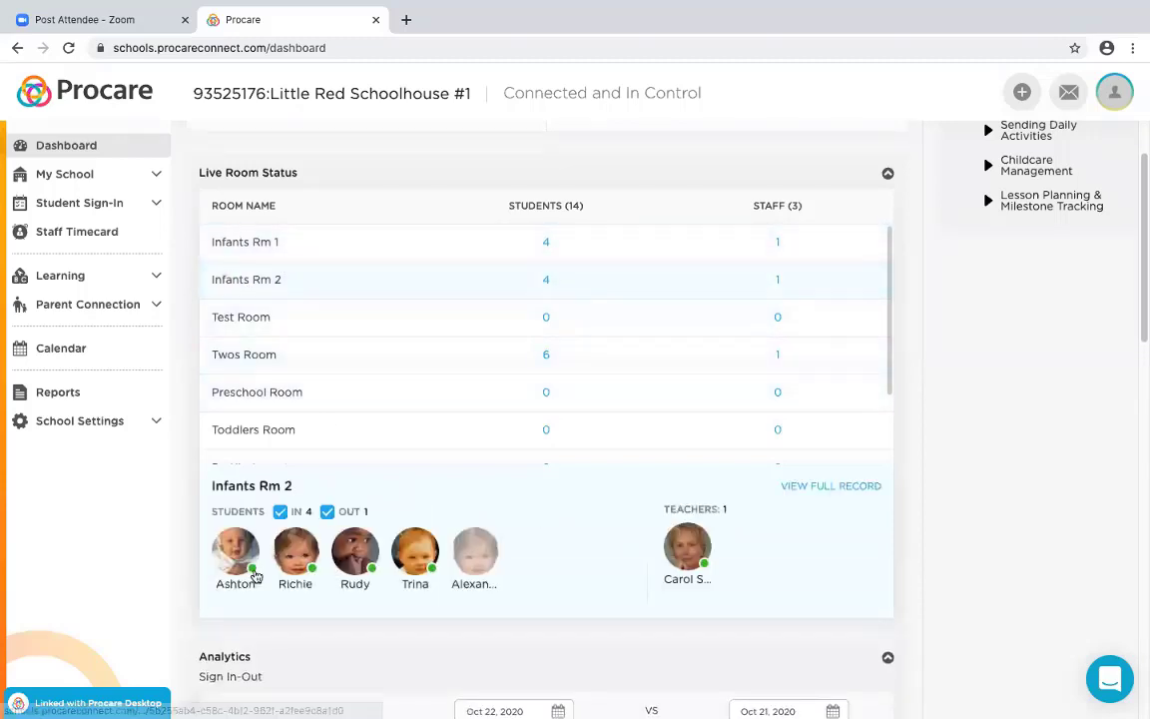
pyautogui.moveTo(350, 562)
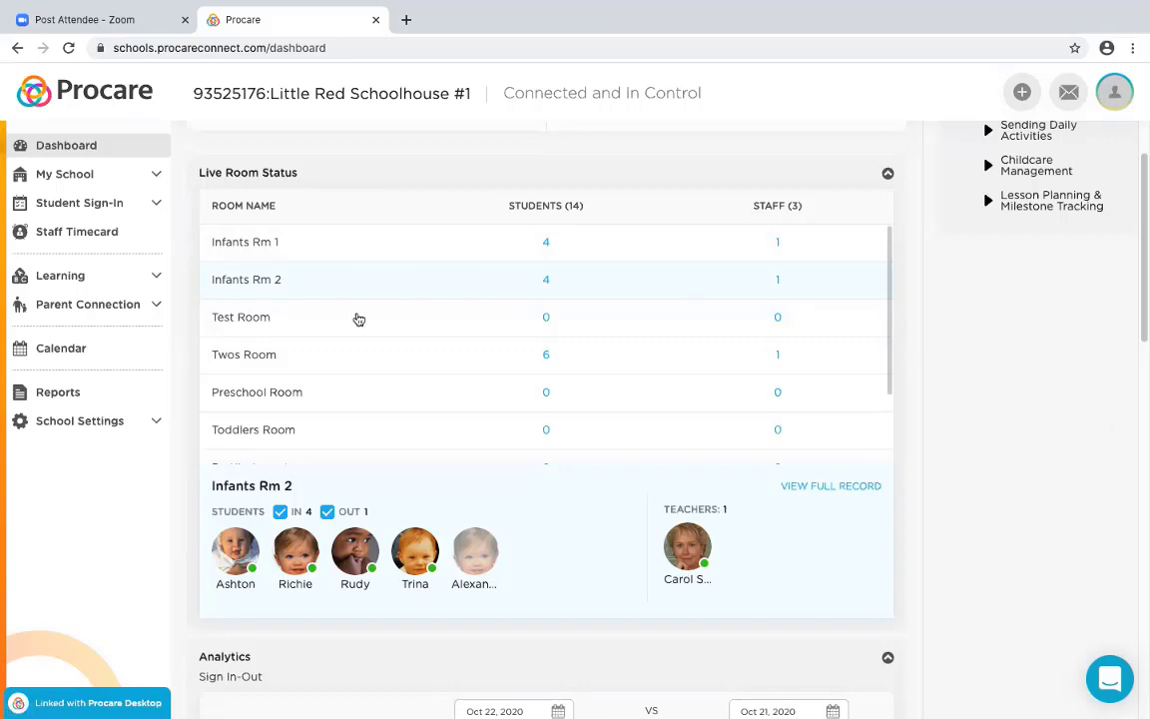
pyautogui.click(249, 399)
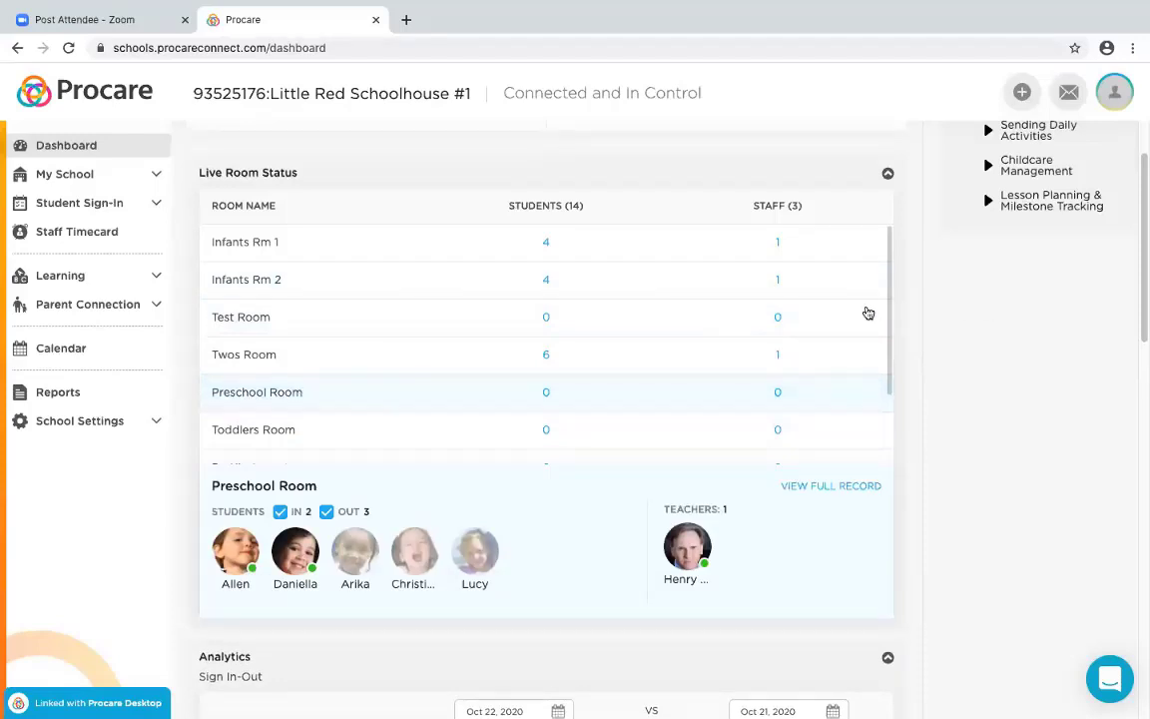
# Step: Set the comparison date of the Sign In-Out analytics to Oct 15, 2020
pyautogui.scroll(-2, 829, 307)
pyautogui.scroll(-4, 964, 304)
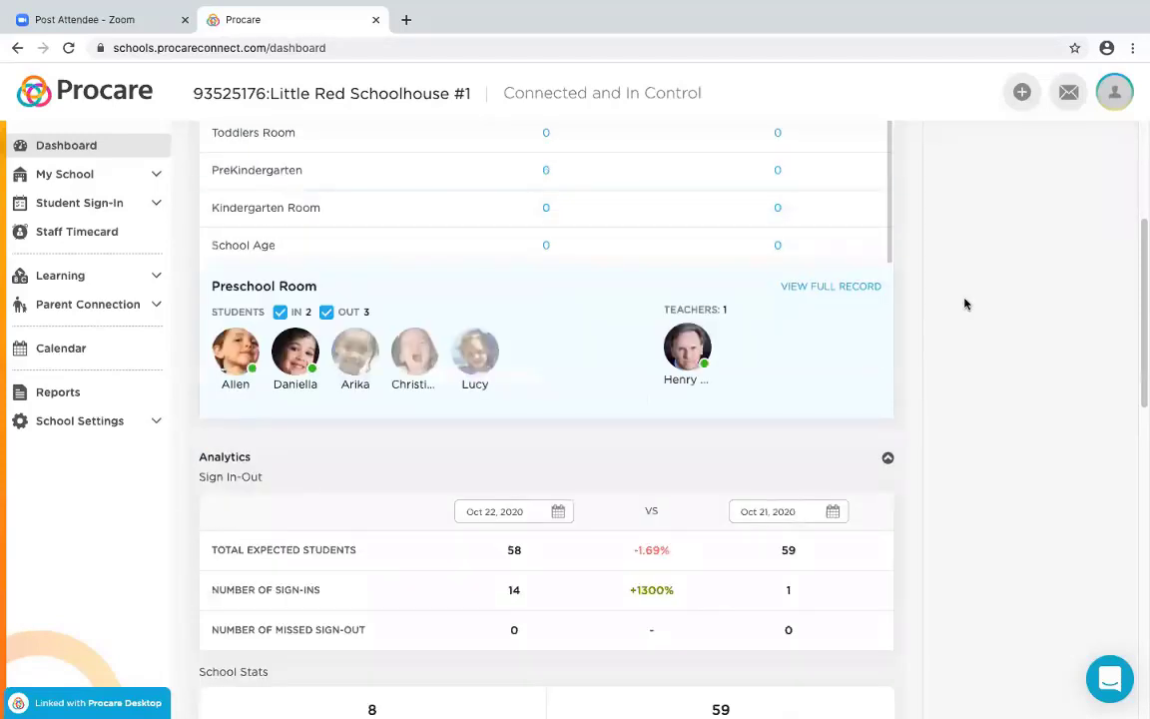
pyautogui.scroll(-1, 964, 304)
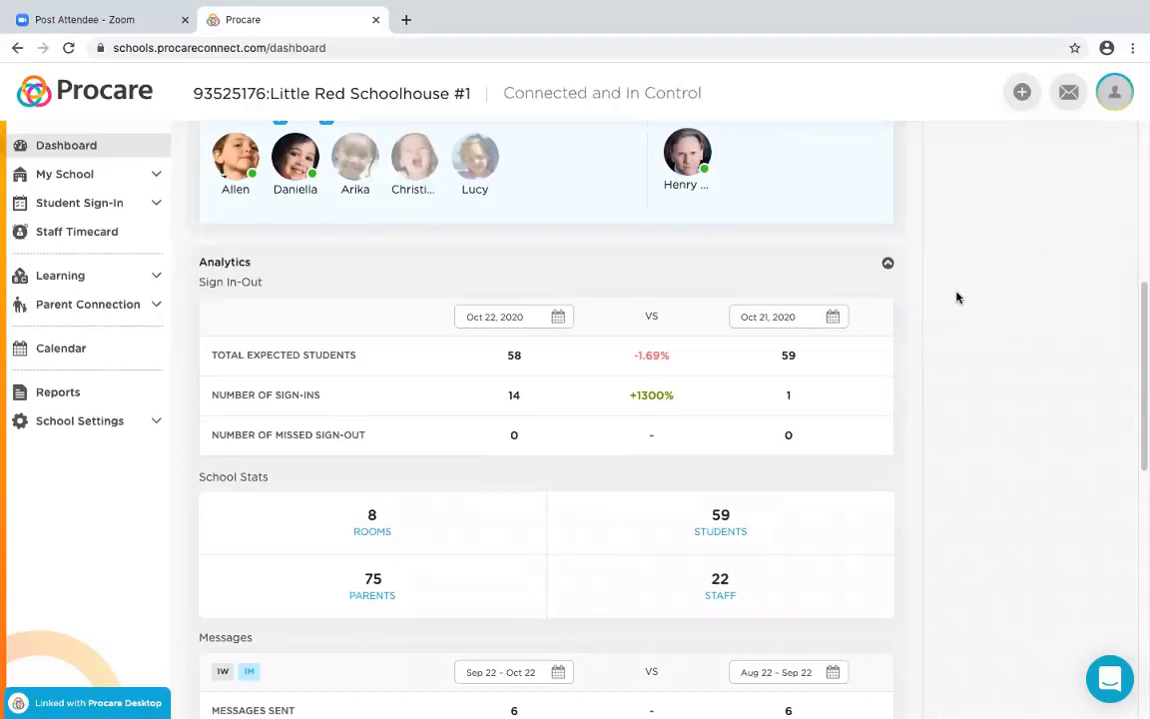
pyautogui.click(835, 318)
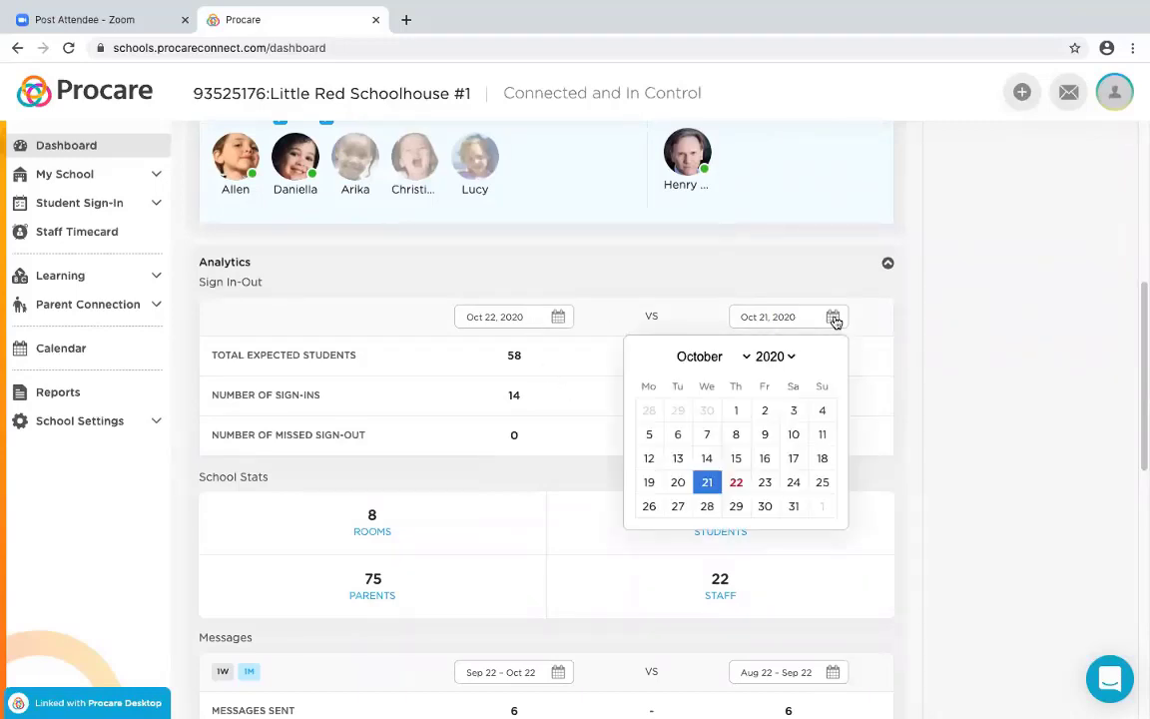
pyautogui.click(736, 459)
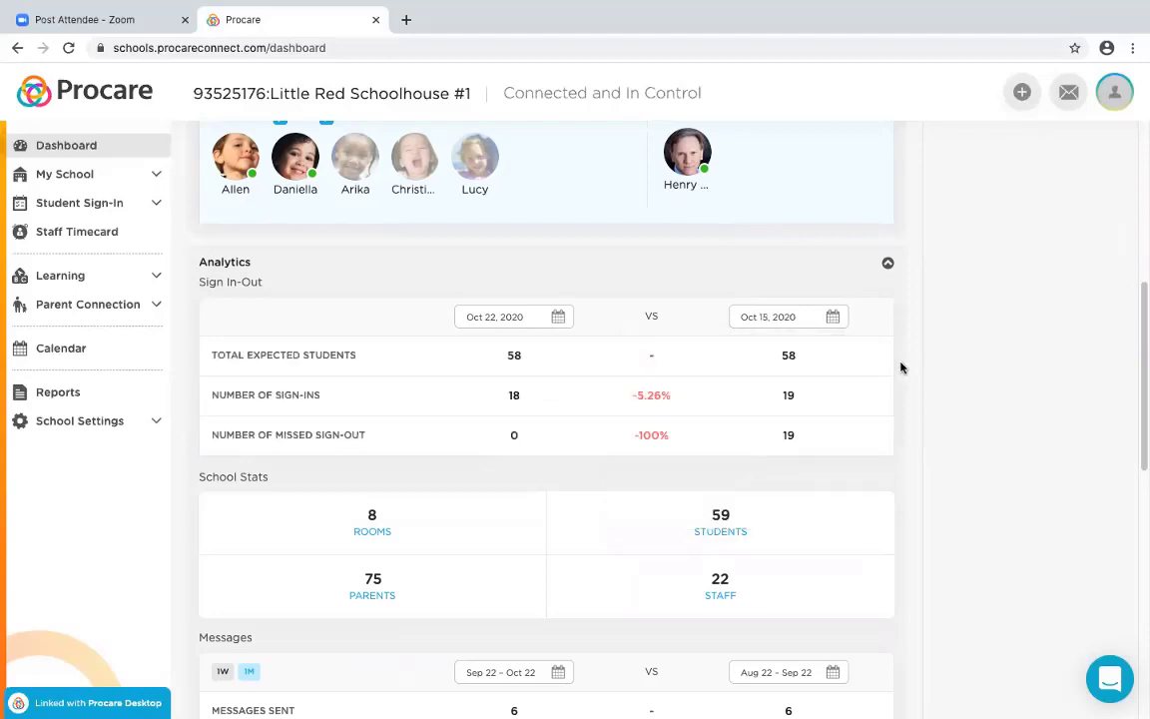
# Step: Examine the dashboard's sign-in comparison, School Stats, Messages, Daily Activity and Photo Gallery sections
pyautogui.scroll(-1, 900, 364)
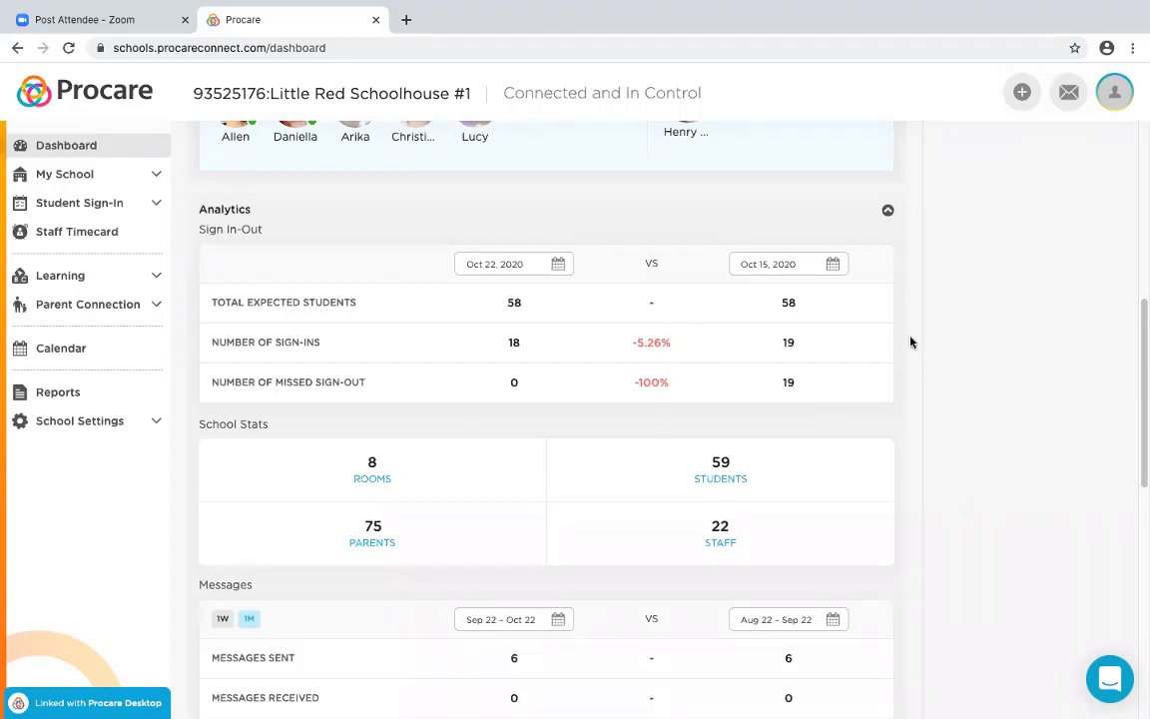
pyautogui.scroll(-2, 991, 332)
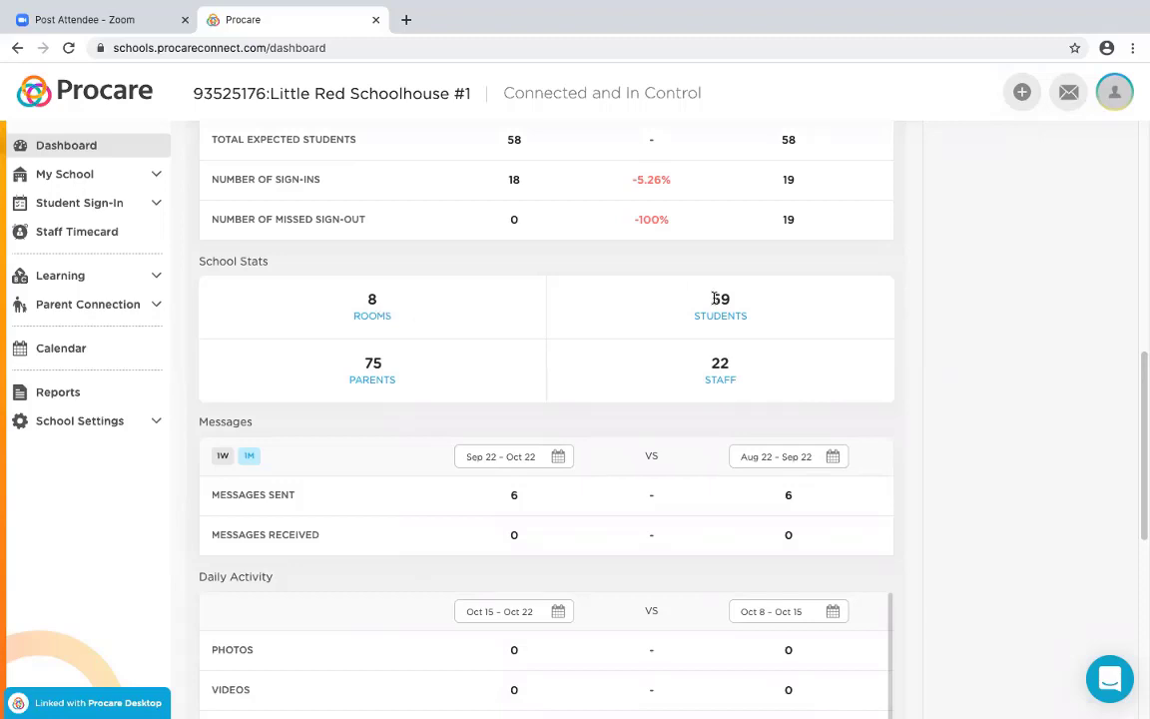
pyautogui.scroll(-3, 1040, 383)
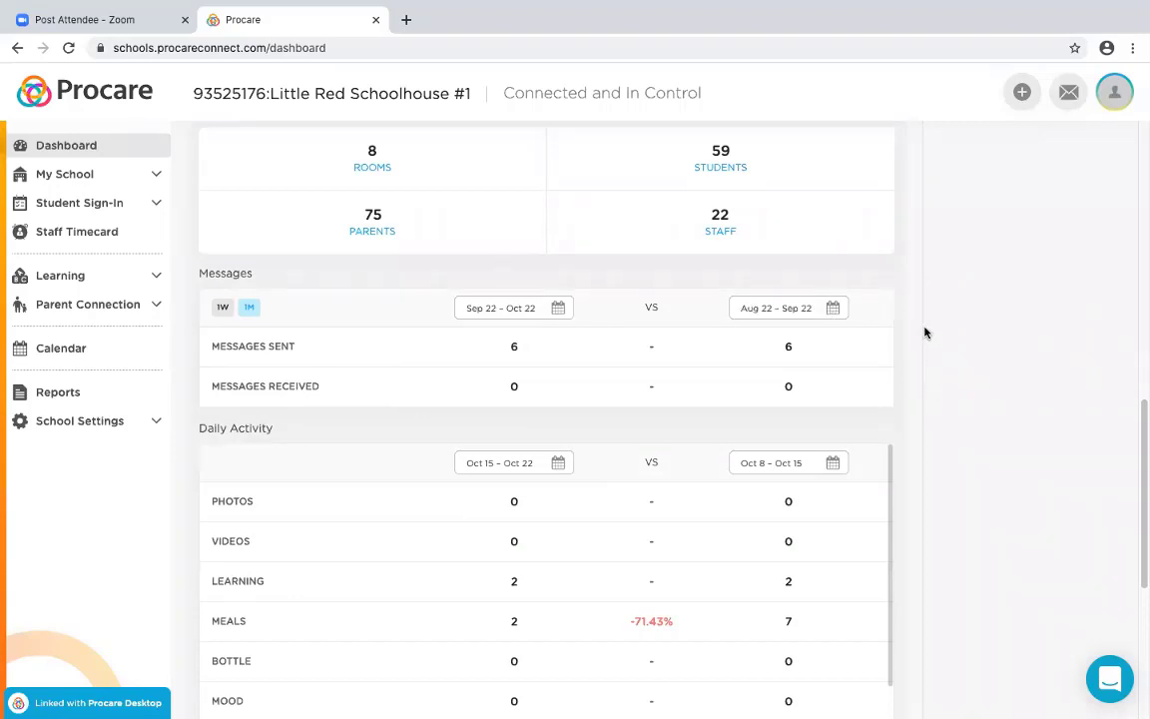
pyautogui.scroll(-2, 924, 333)
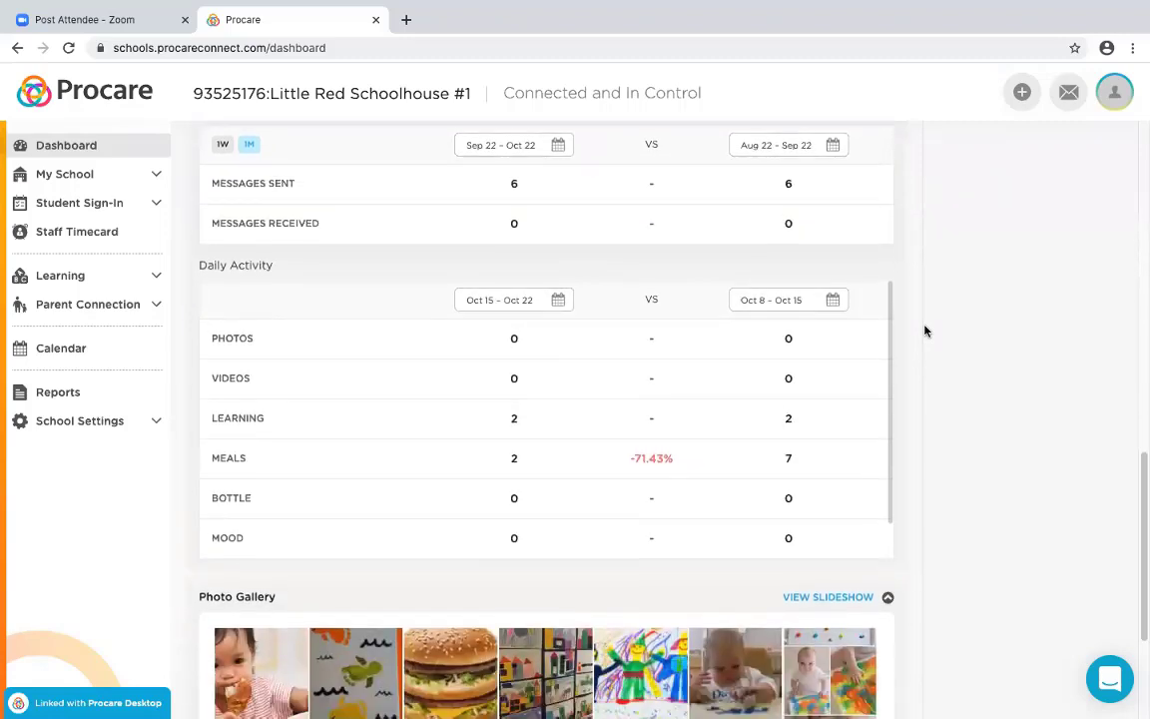
pyautogui.scroll(-1, 925, 332)
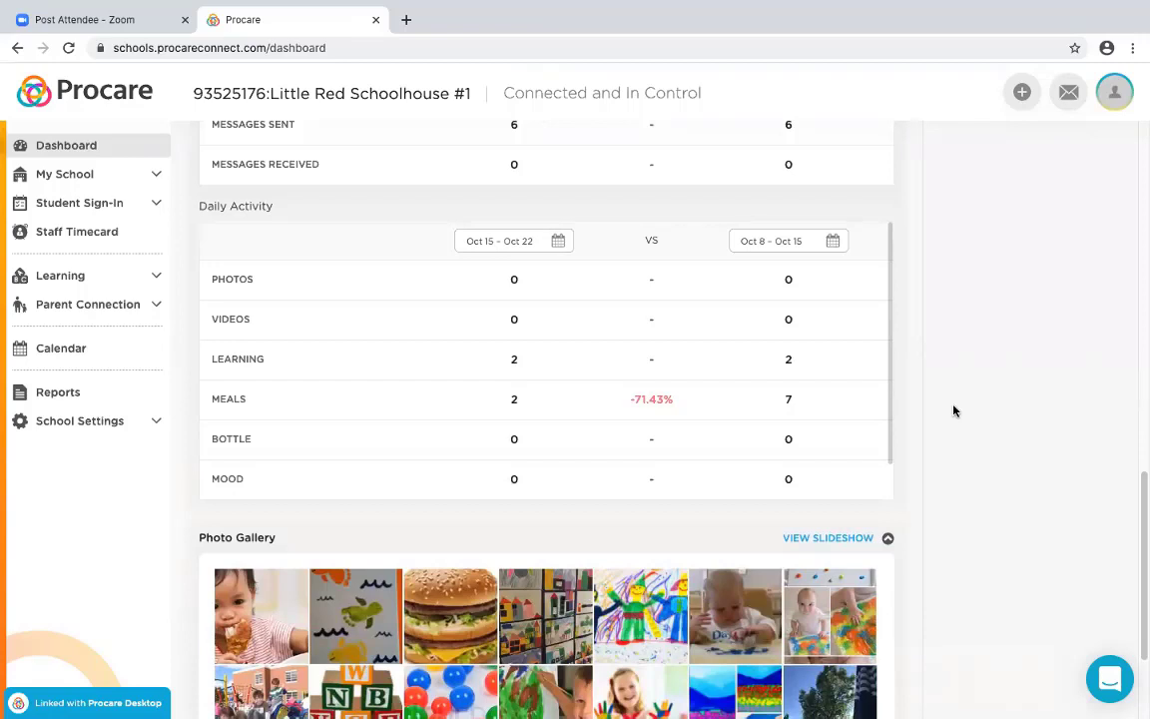
pyautogui.scroll(-1, 865, 317)
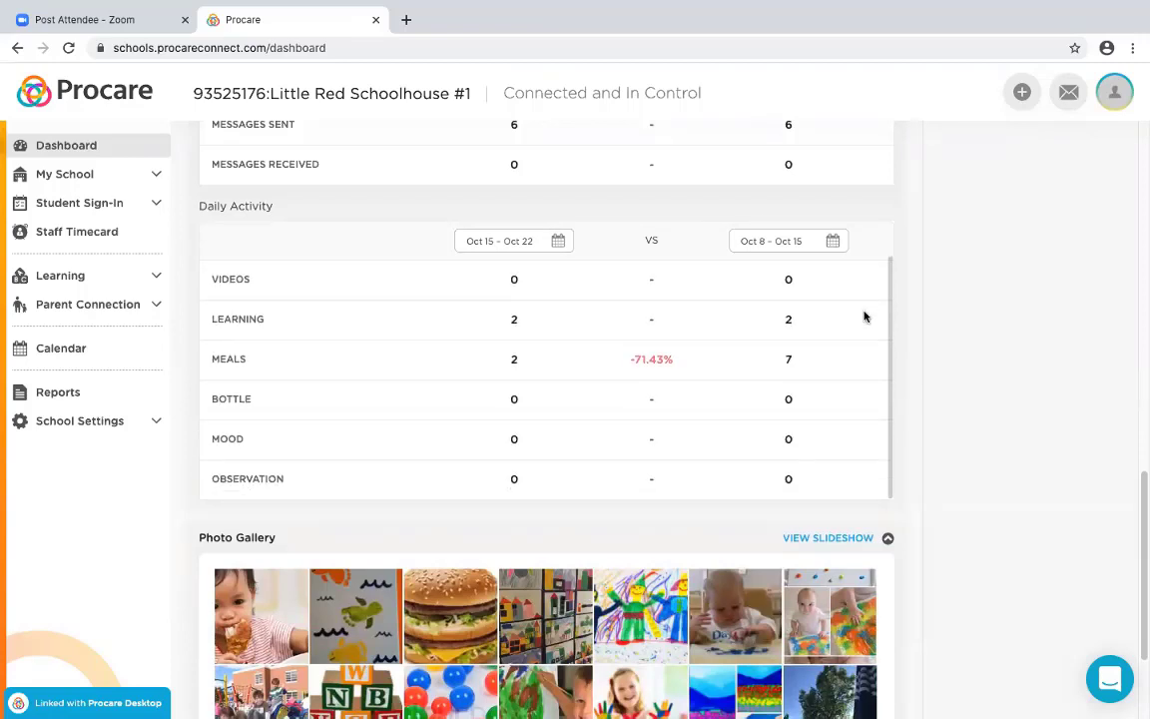
pyautogui.scroll(1, 865, 317)
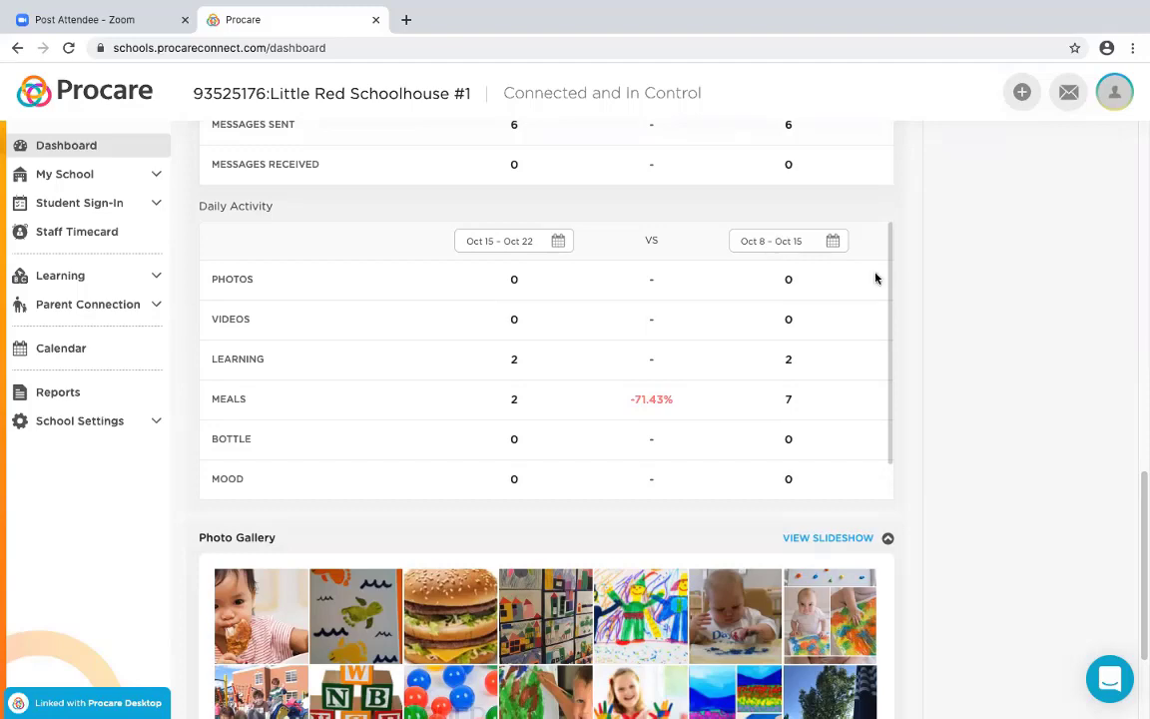
pyautogui.scroll(-2, 960, 284)
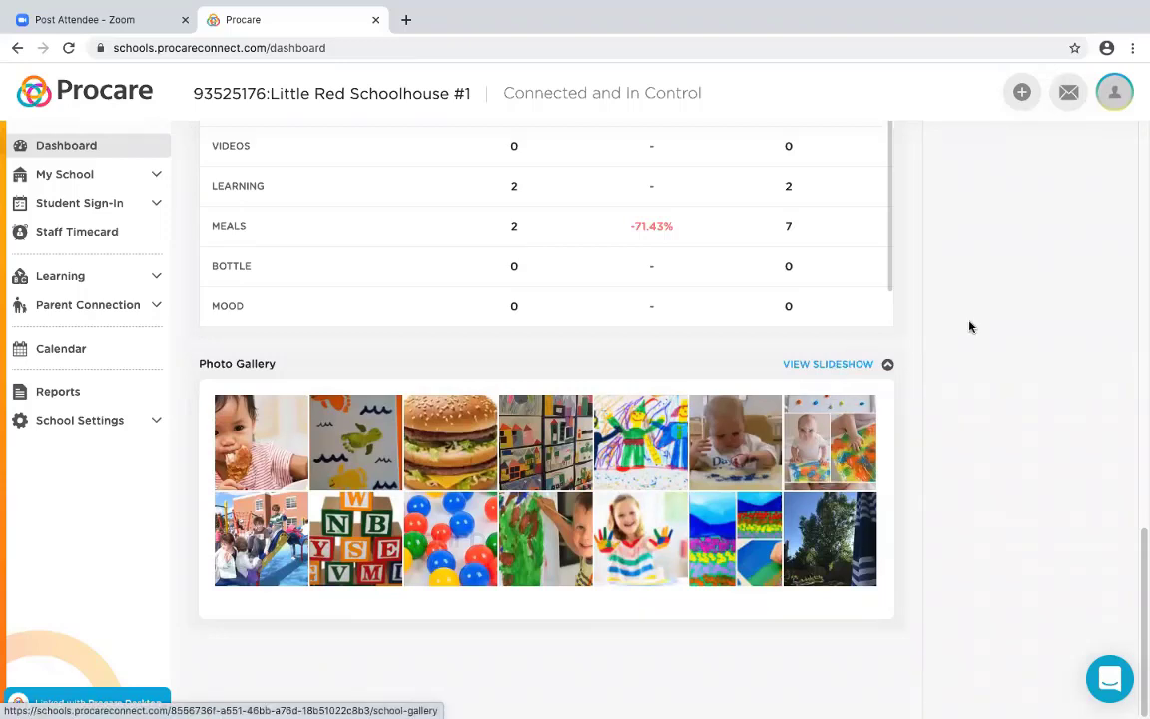
# Step: Return to the start of the dashboard and view the support messenger's message and article search options, closing the messenger when done
pyautogui.scroll(8, 1044, 257)
pyautogui.scroll(5, 1044, 262)
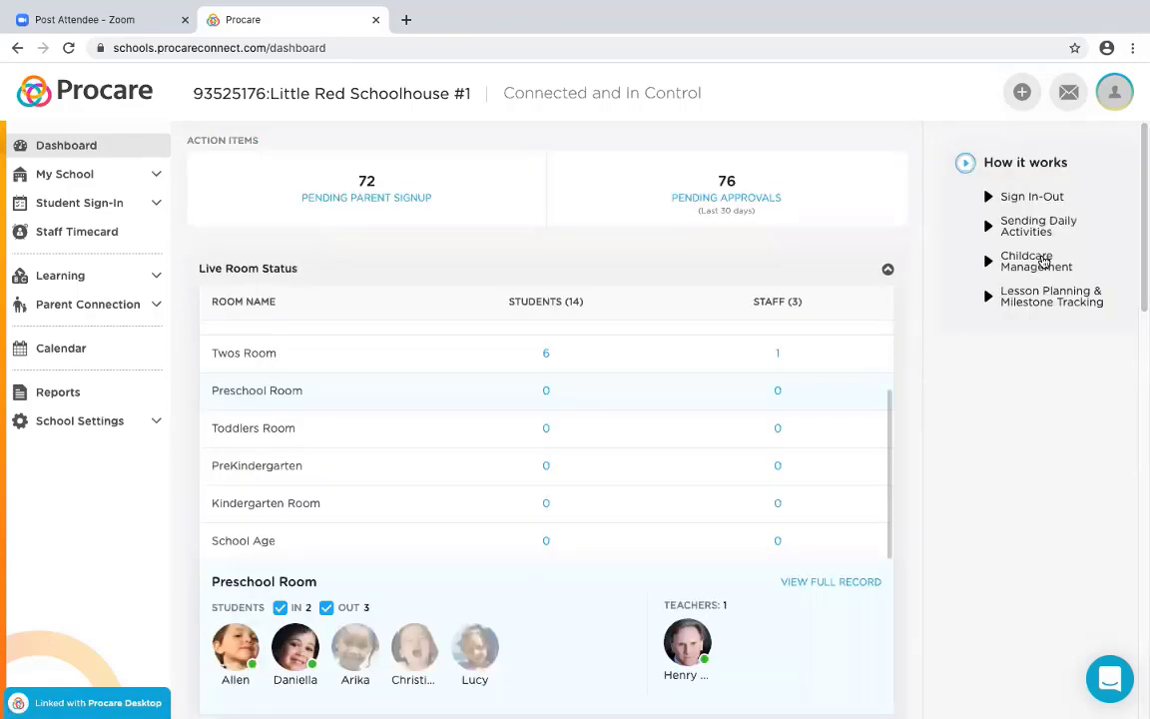
pyautogui.click(1109, 689)
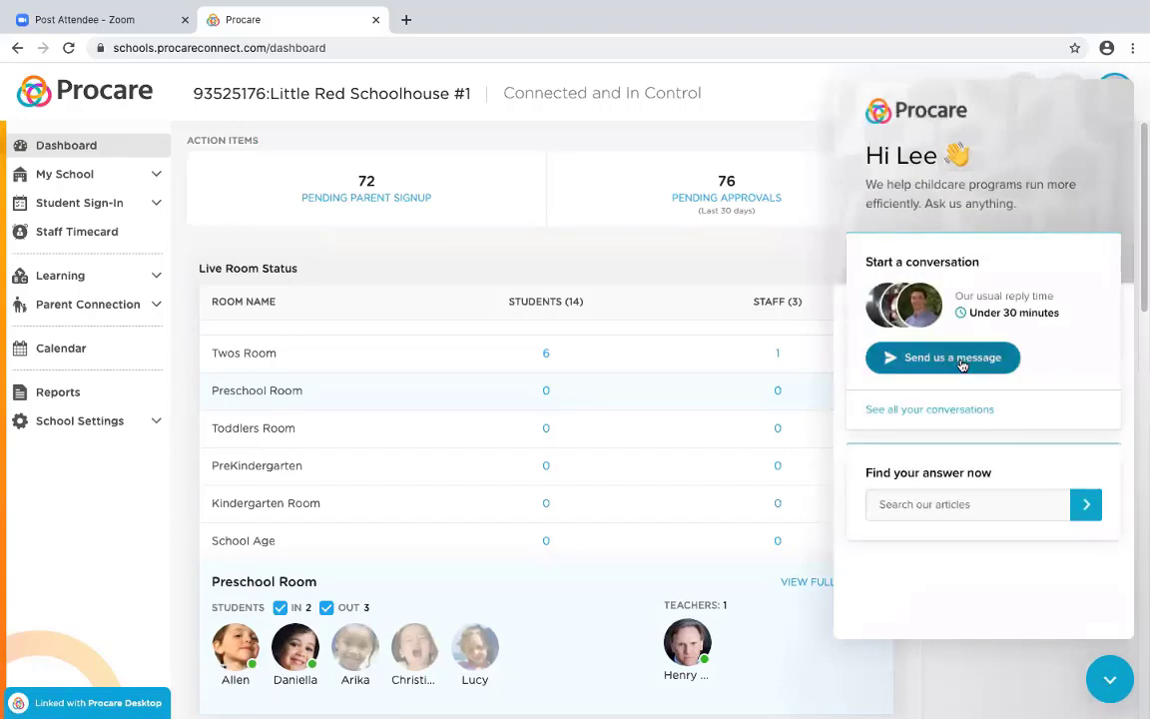
pyautogui.click(966, 496)
pyautogui.click(1110, 680)
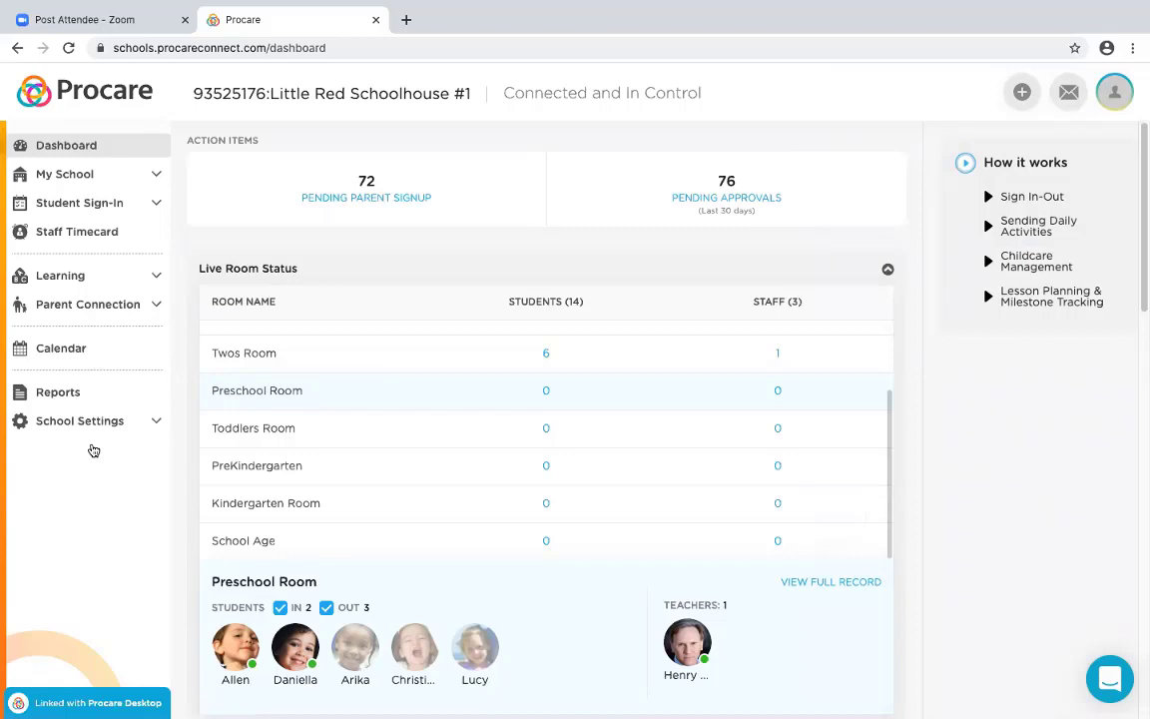
# Step: Browse the My School student list and try to add a student, dismissing the Procare Desktop notice
pyautogui.click(66, 175)
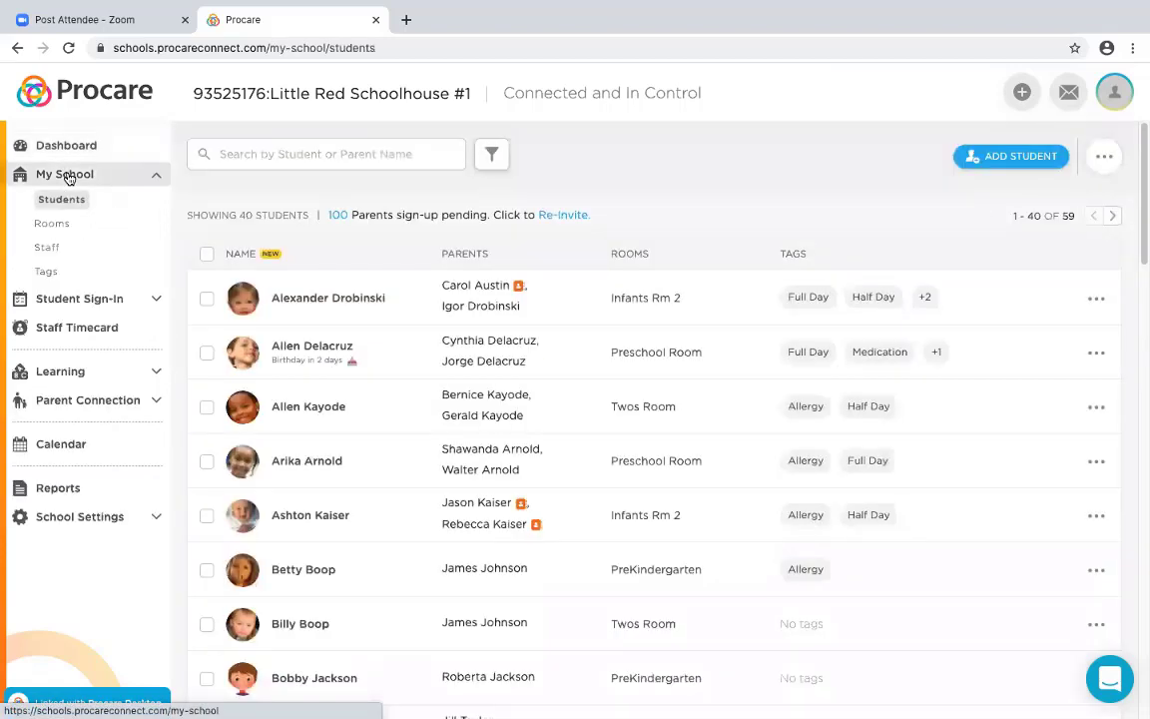
pyautogui.scroll(-7, 777, 437)
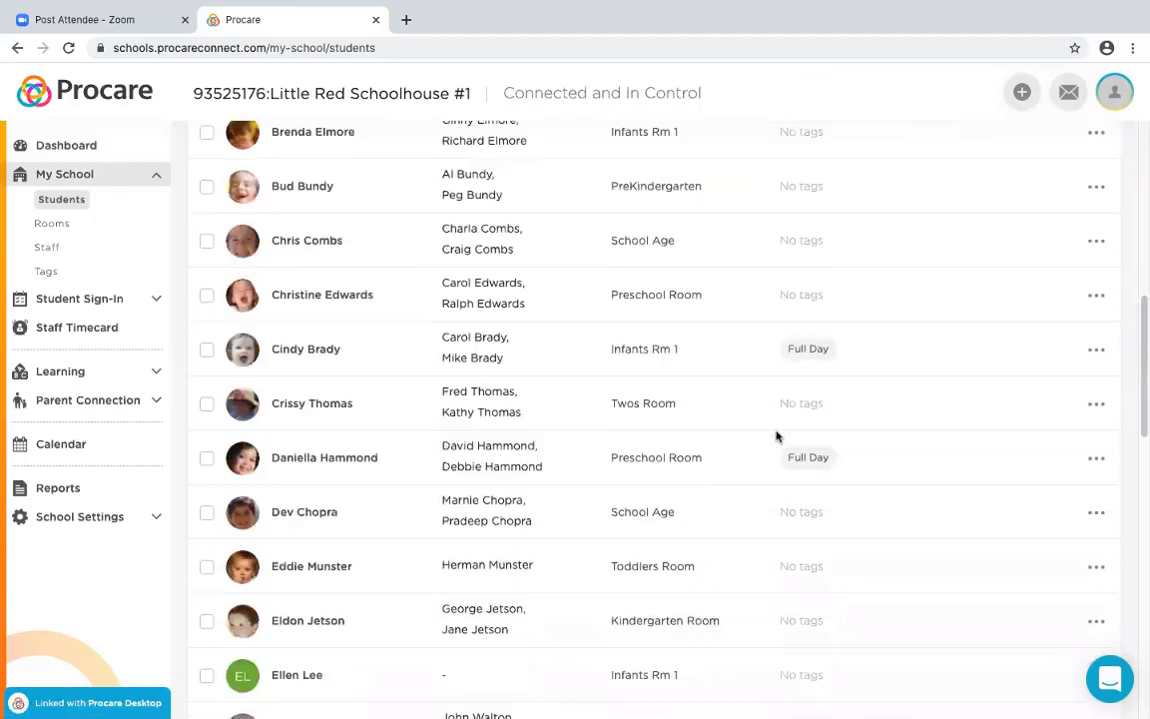
pyautogui.scroll(-11, 777, 436)
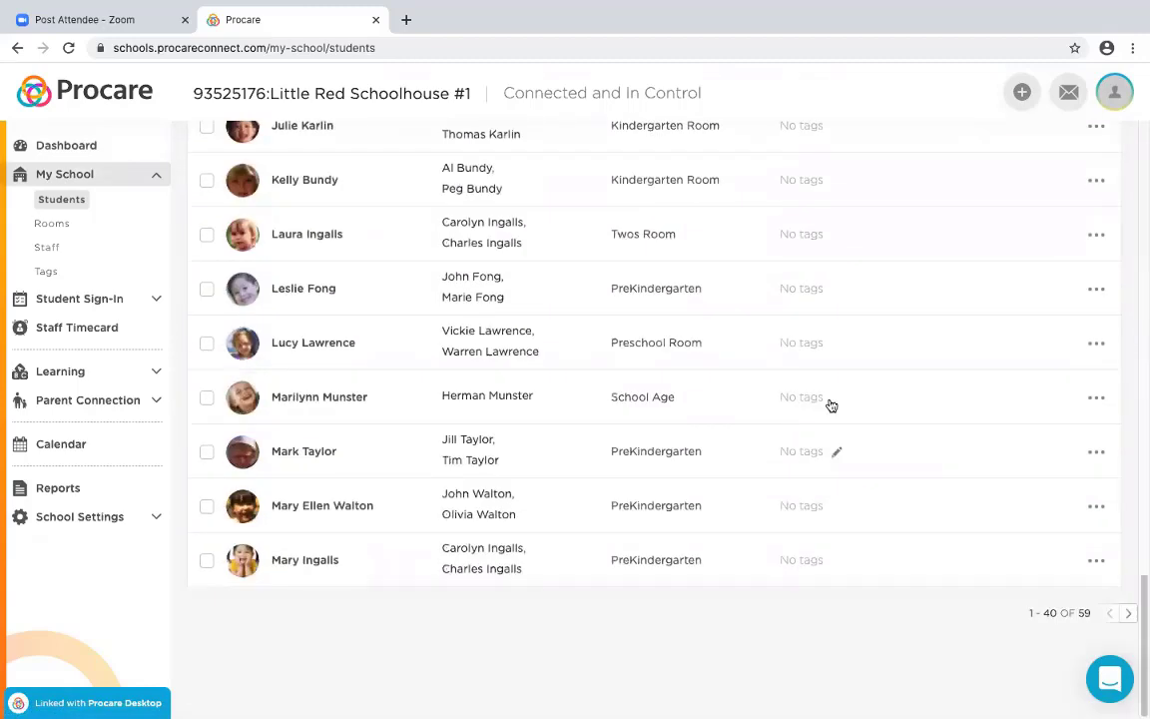
pyautogui.scroll(18, 830, 405)
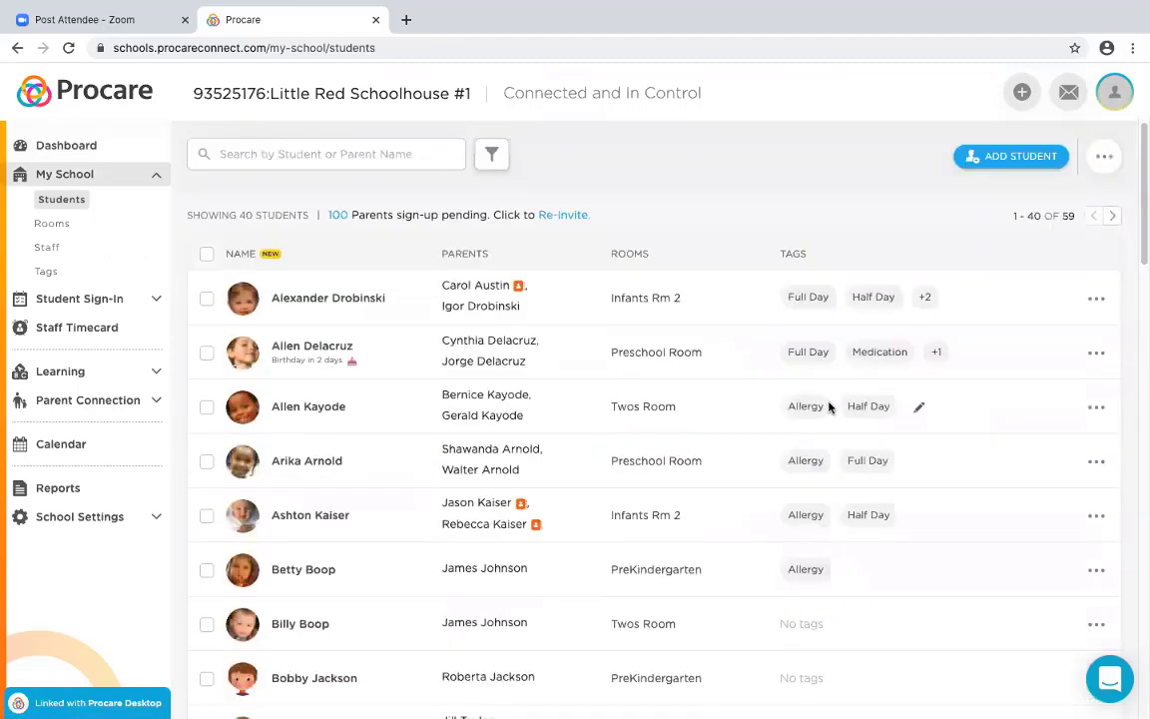
pyautogui.click(1003, 160)
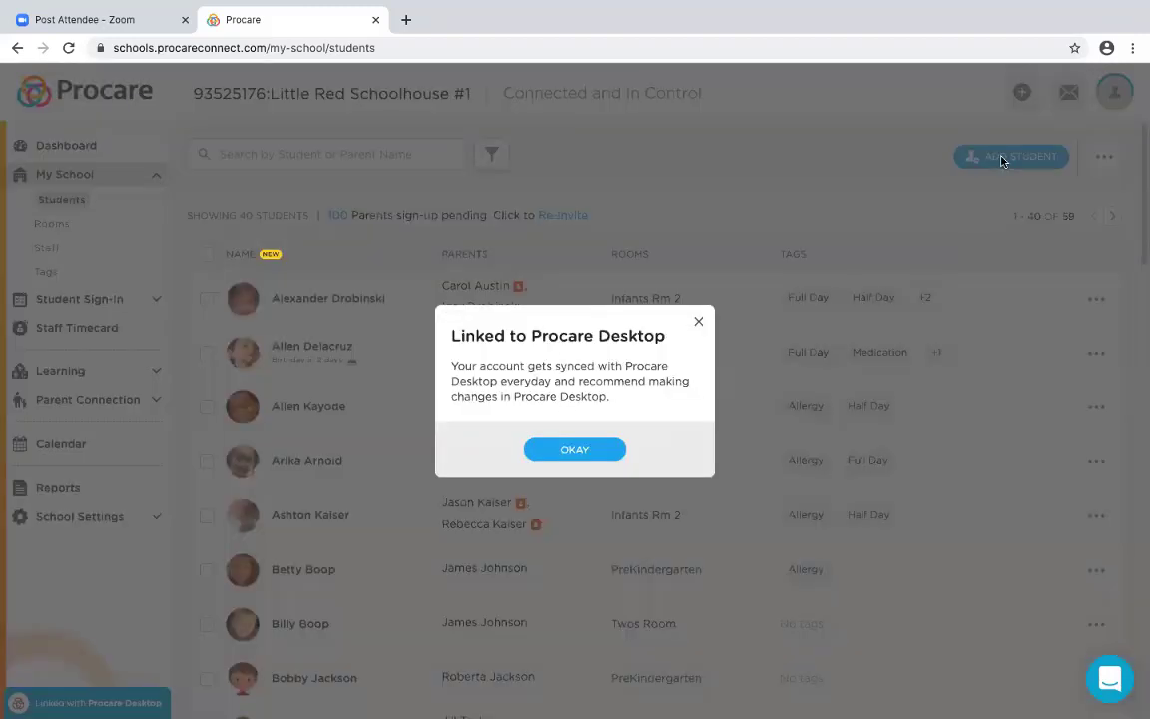
pyautogui.click(565, 451)
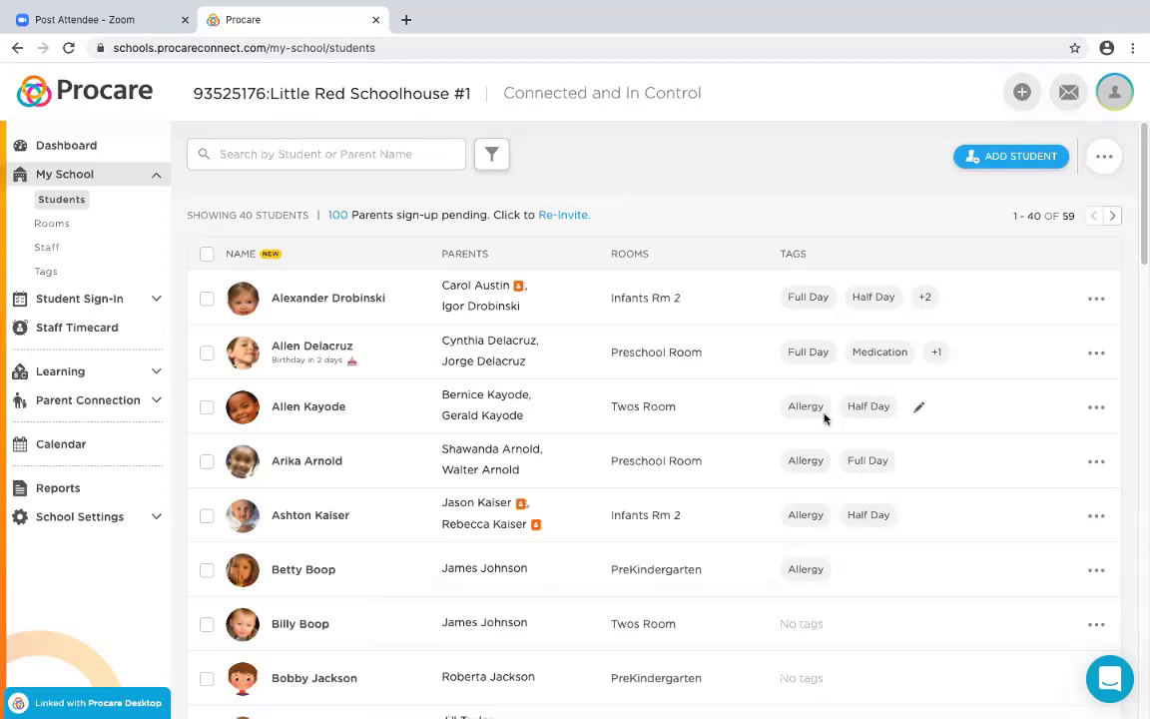
# Step: Open the profile of the PreKindergarten student tagged Allergy and examine the locked status and room fields
pyautogui.scroll(-3, 778, 354)
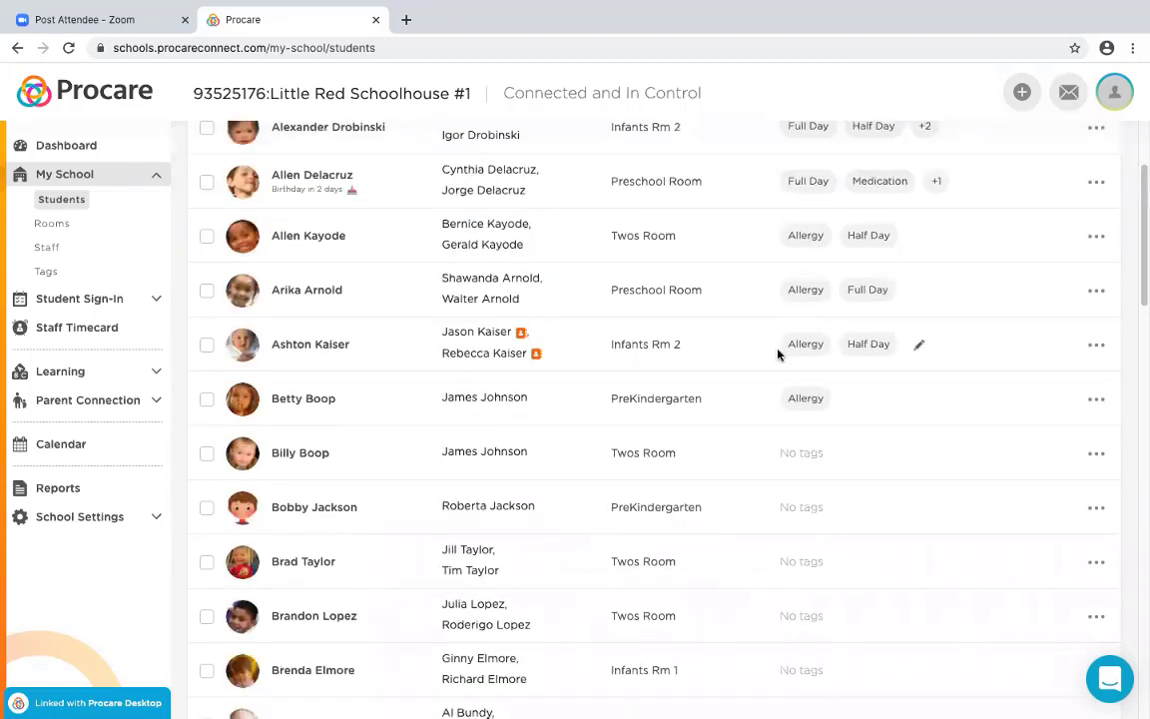
pyautogui.click(303, 400)
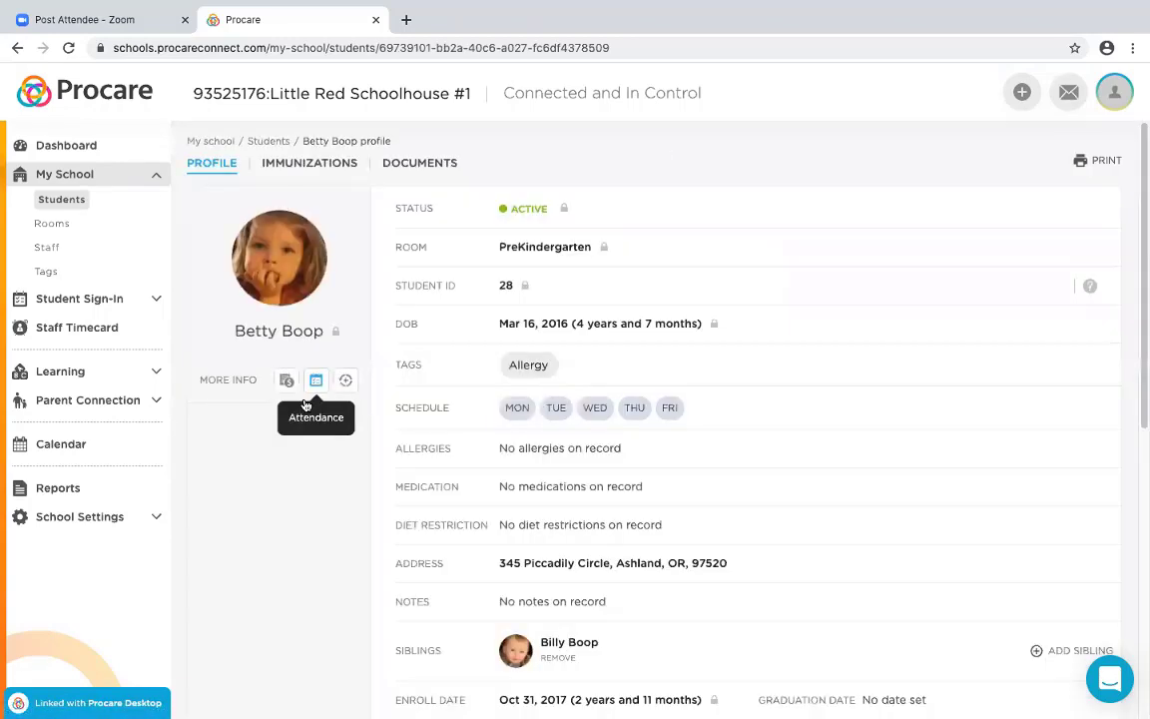
pyautogui.moveTo(566, 212)
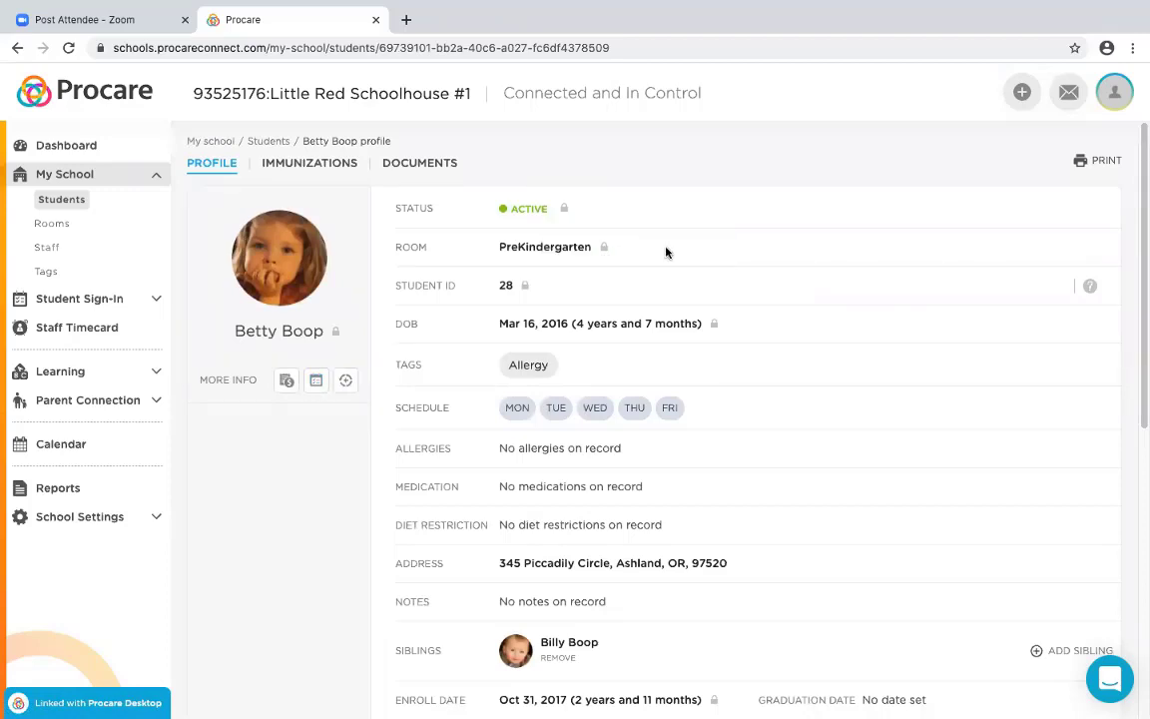
pyautogui.moveTo(604, 251)
# Step: Add the Full Day tag and a newly created Full Time tag to the student's profile and submit them
pyautogui.scroll(-1, 909, 407)
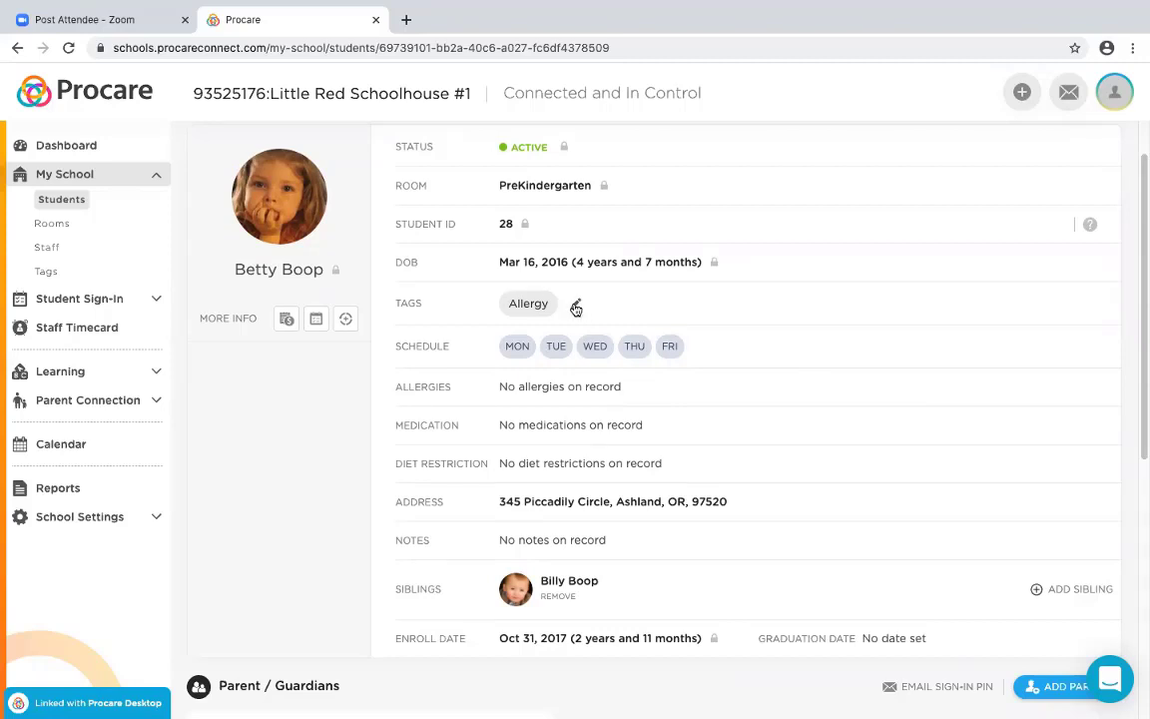
pyautogui.click(575, 306)
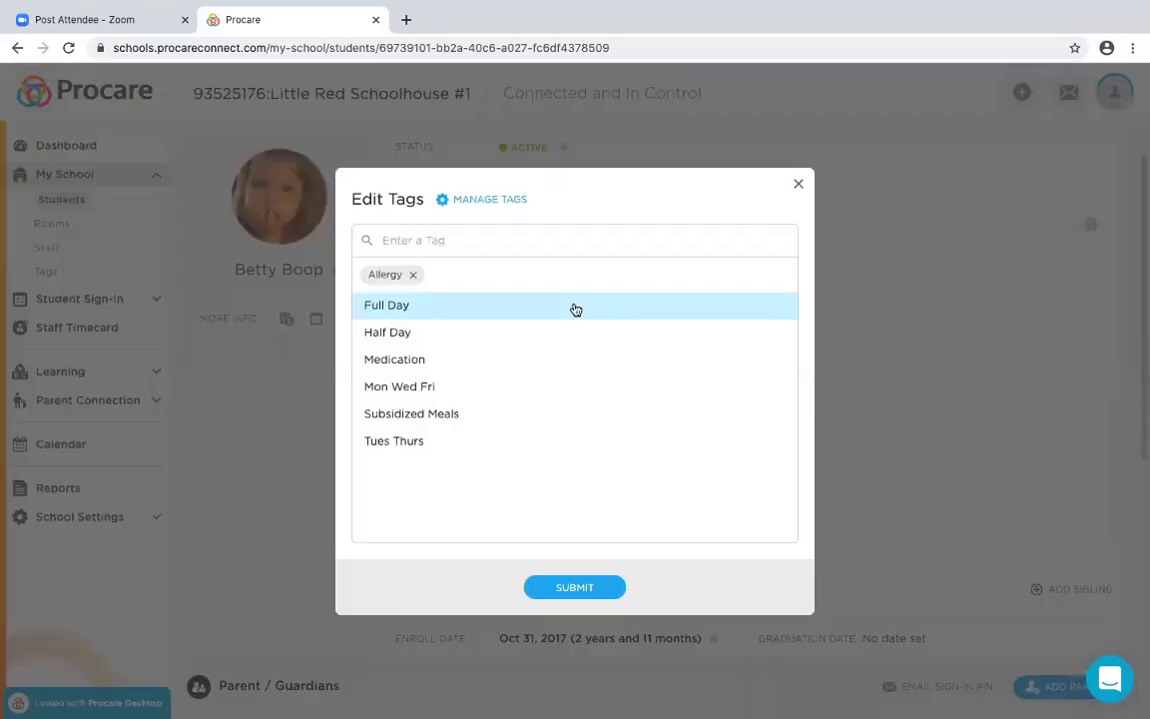
pyautogui.click(410, 312)
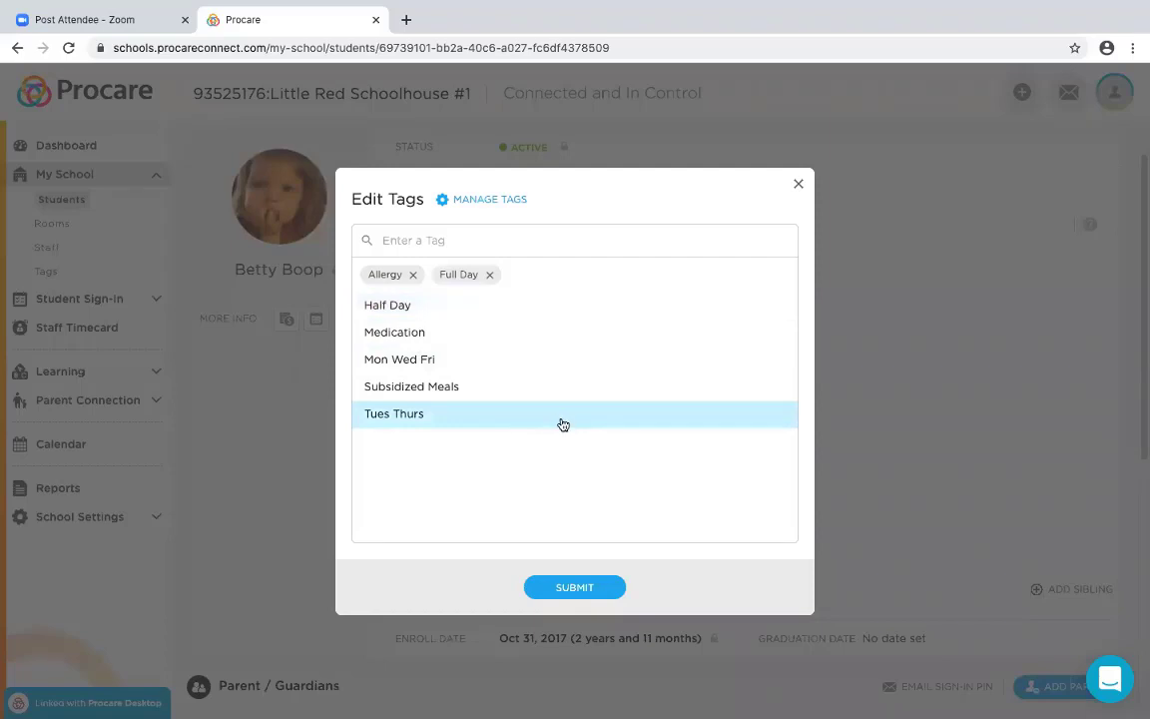
pyautogui.press('Up')
pyautogui.press('Up')
pyautogui.press('Up')
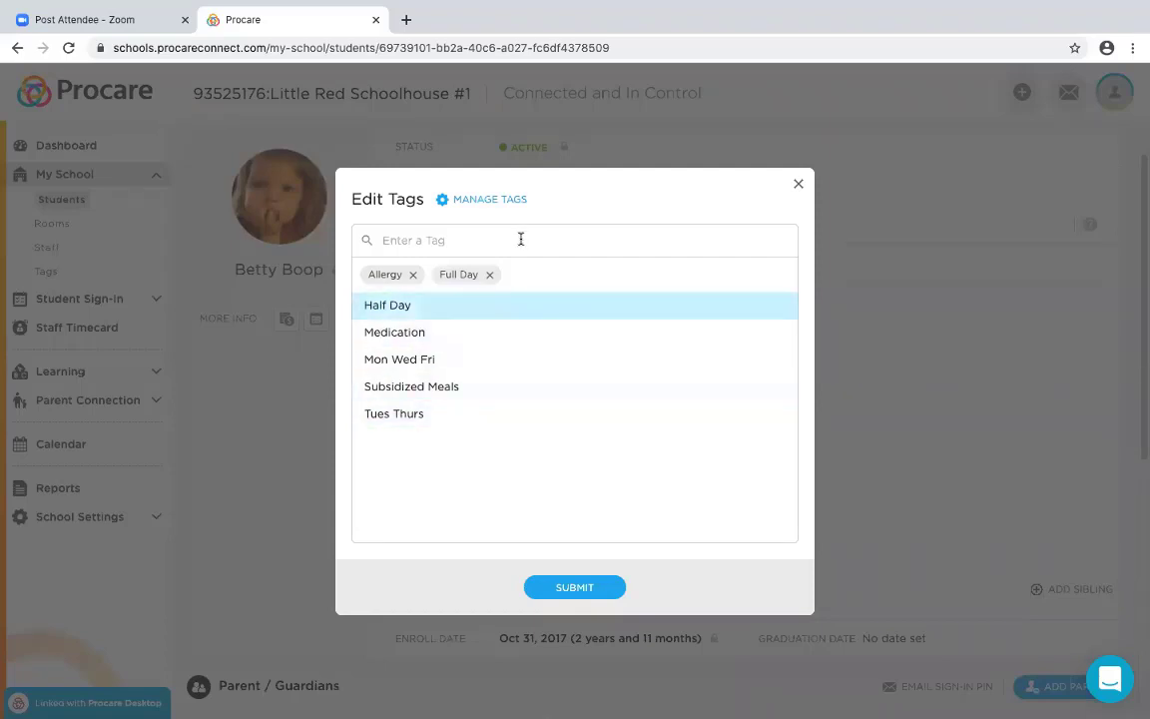
pyautogui.write('Full Time')
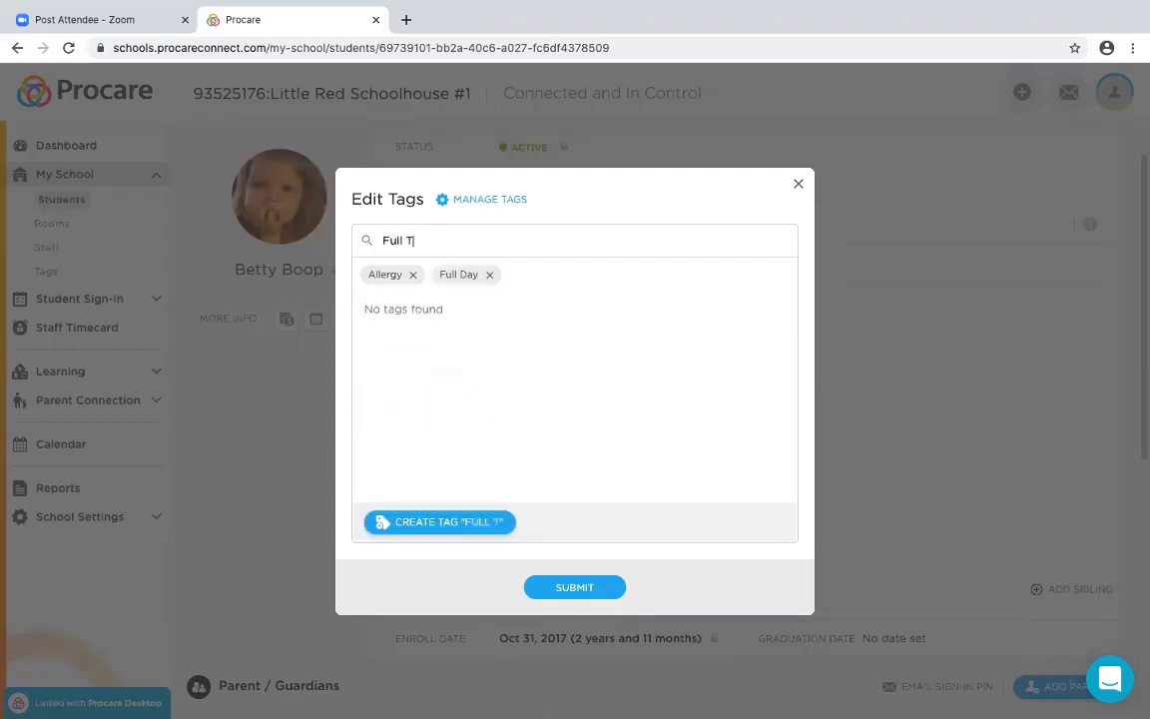
pyautogui.click(462, 526)
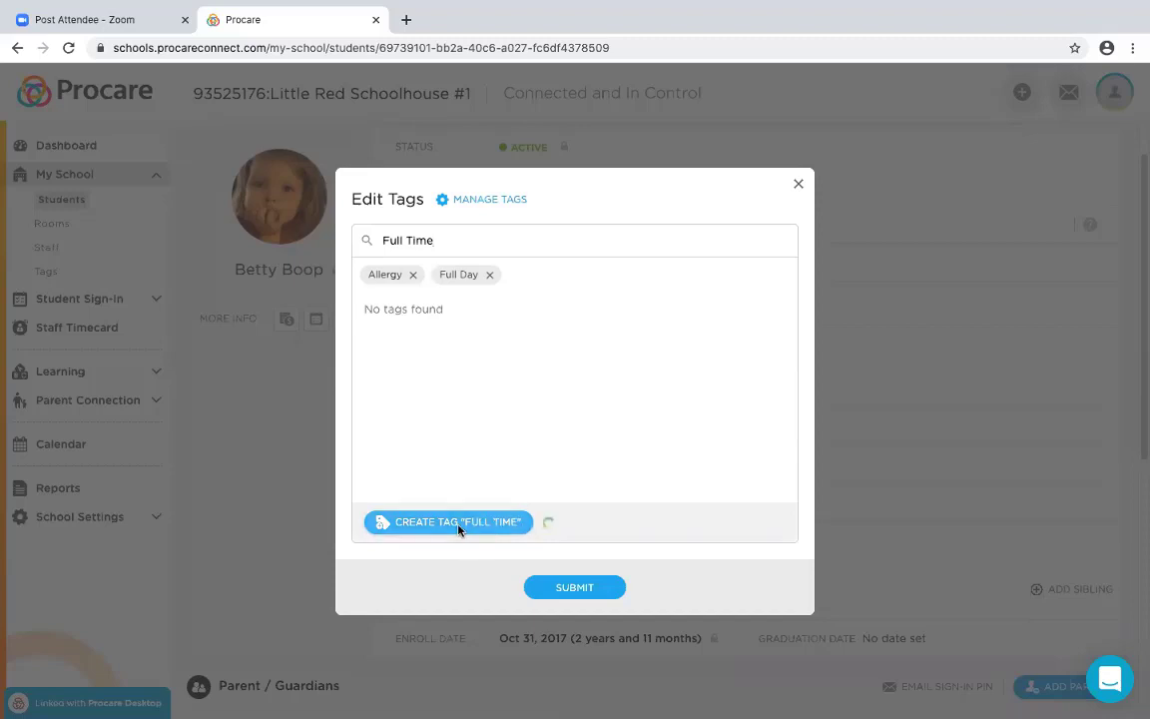
pyautogui.click(574, 589)
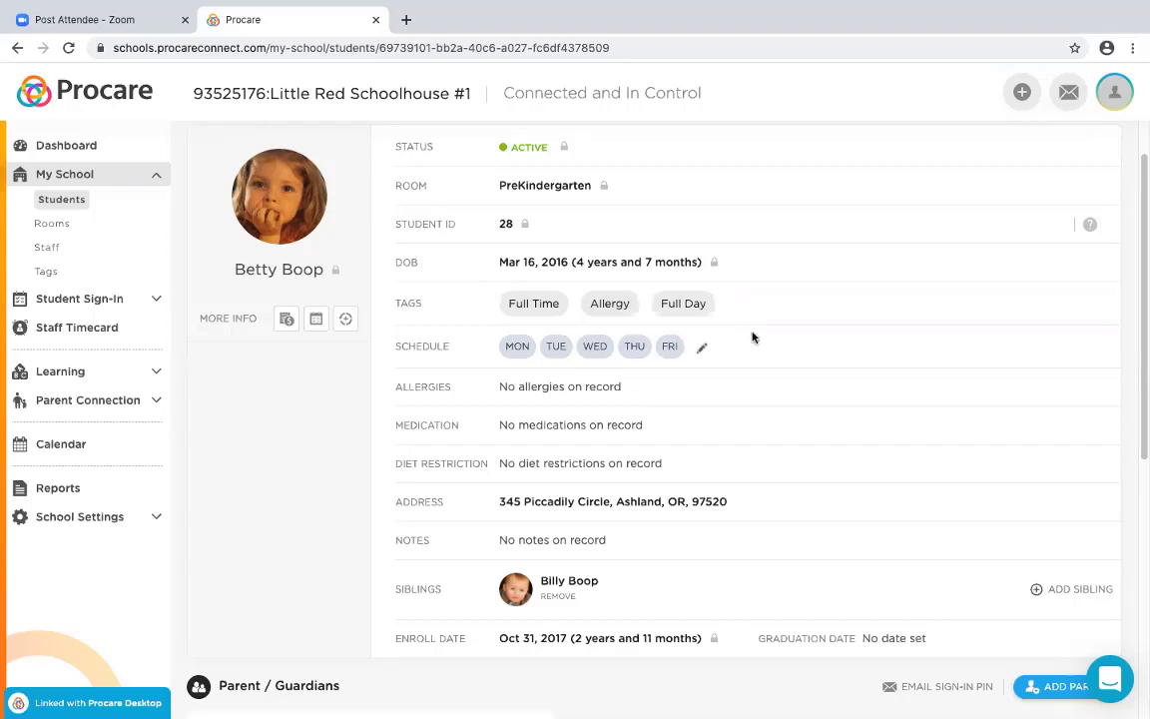
# Step: Examine the student's schedule, siblings, guardians, pickup and physician sections, plus the Immunizations and Documents pages
pyautogui.scroll(-1, 791, 334)
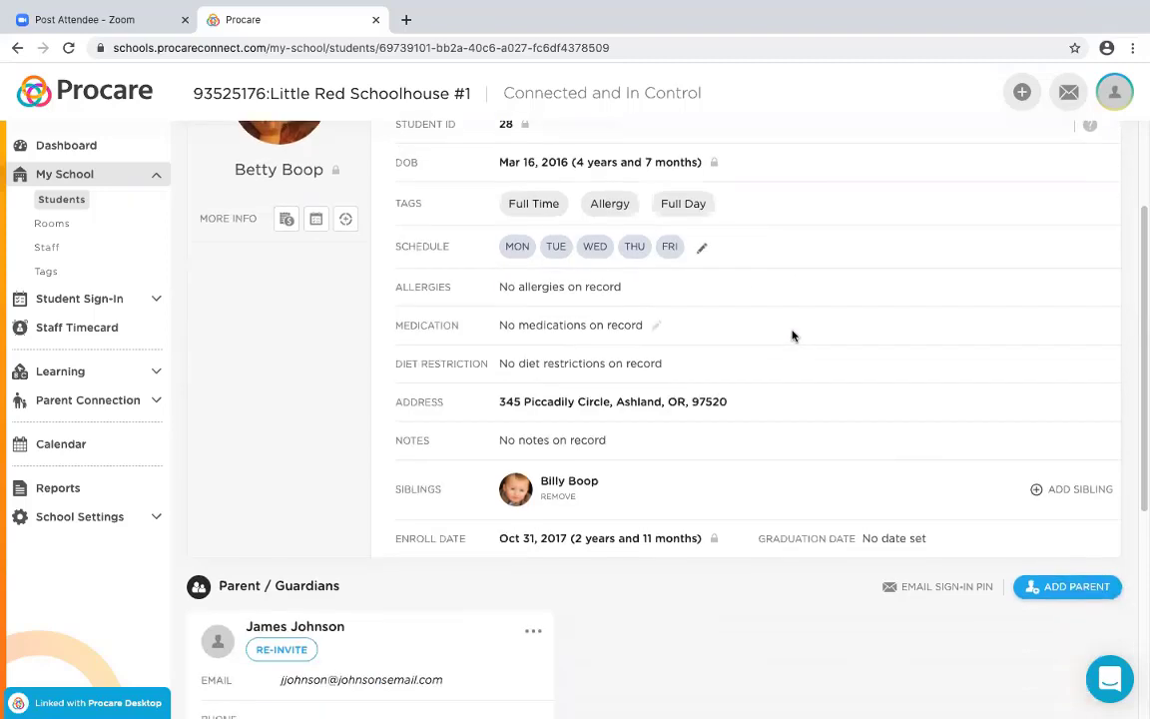
pyautogui.scroll(-1, 855, 326)
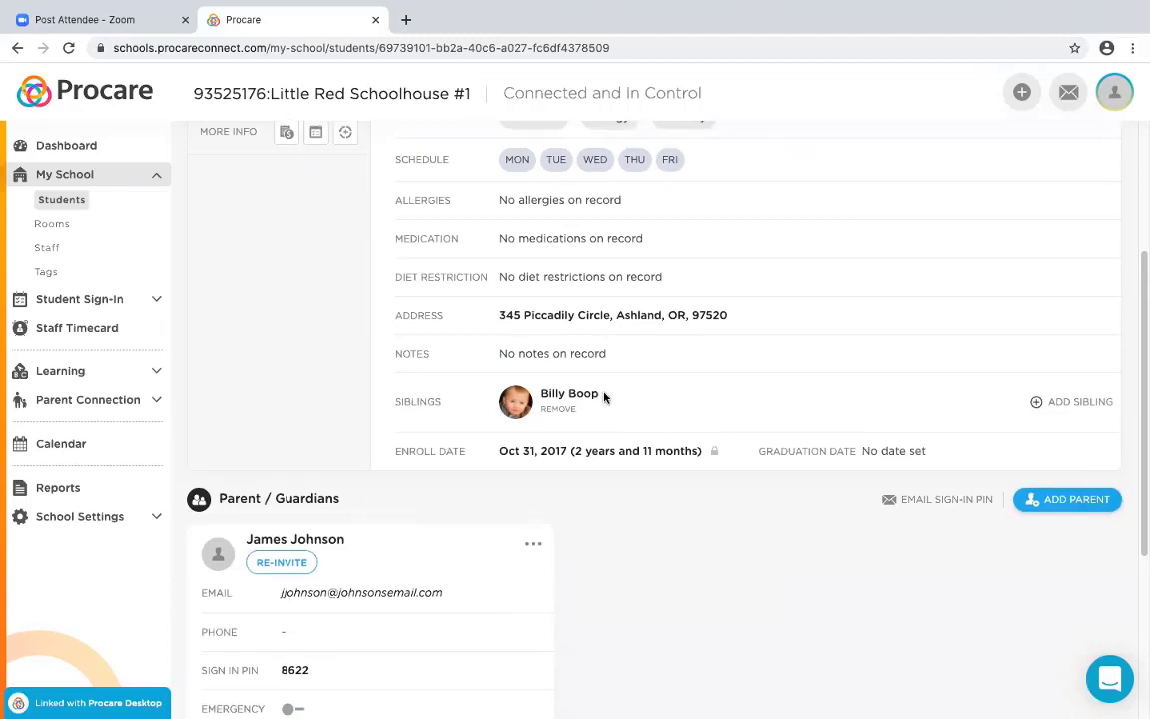
pyautogui.scroll(-3, 896, 369)
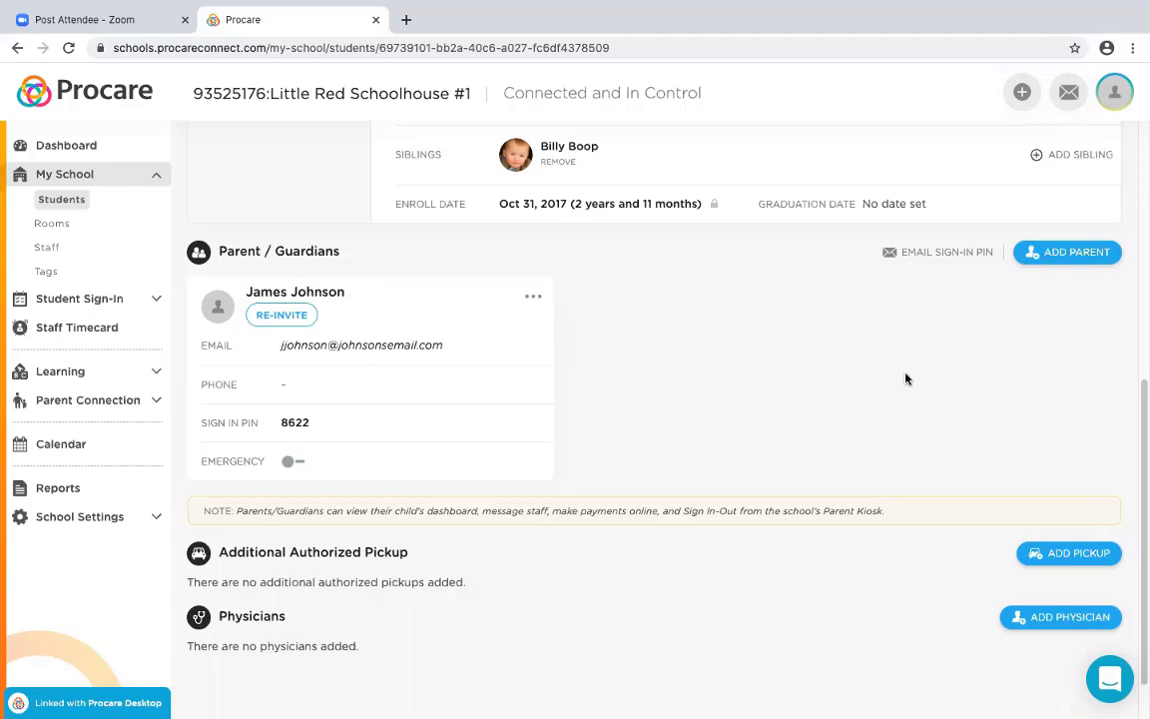
pyautogui.scroll(-1, 1081, 507)
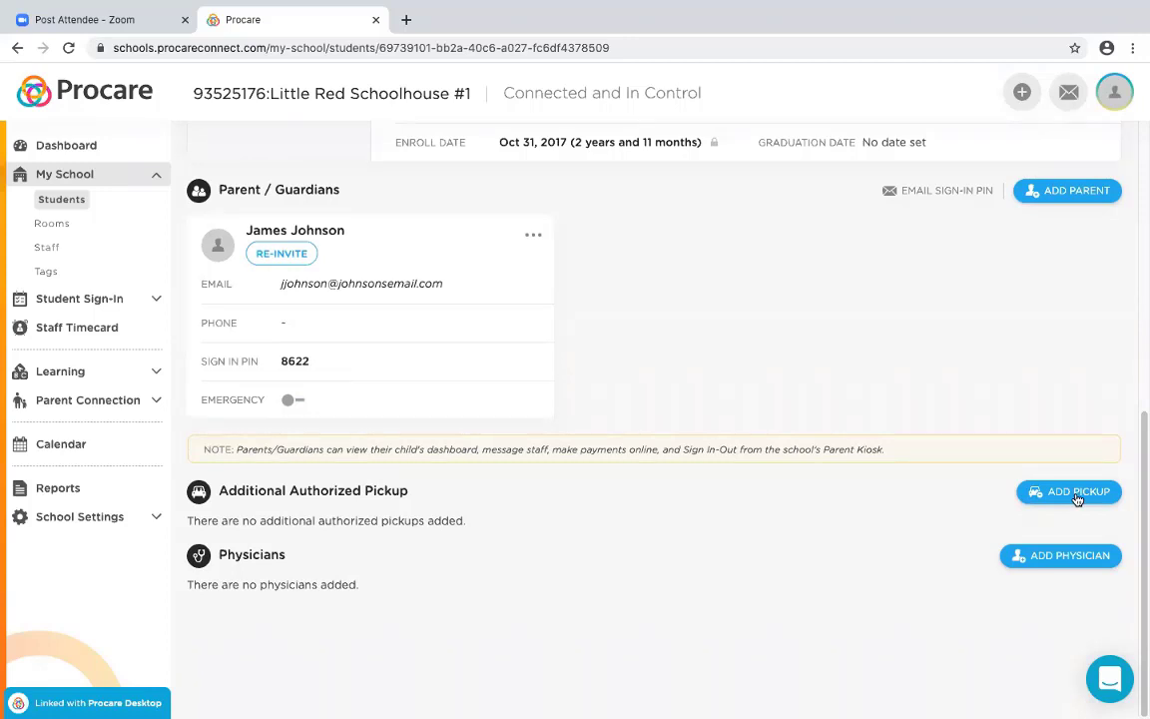
pyautogui.scroll(6, 777, 420)
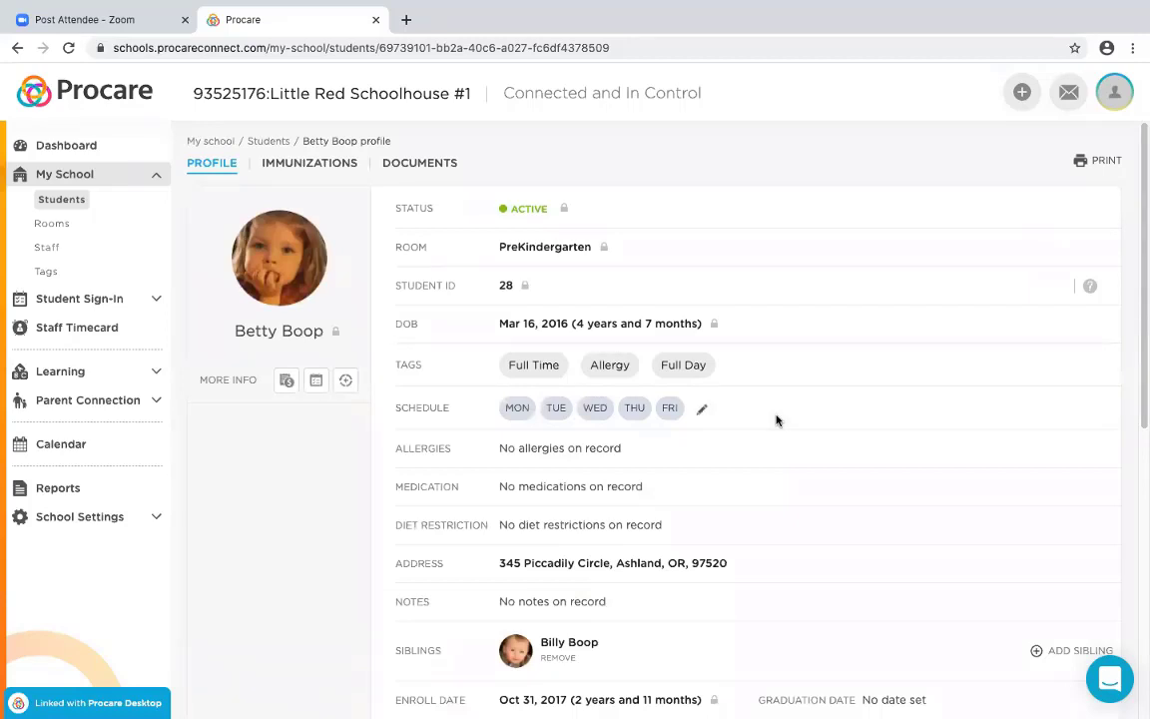
pyautogui.click(317, 168)
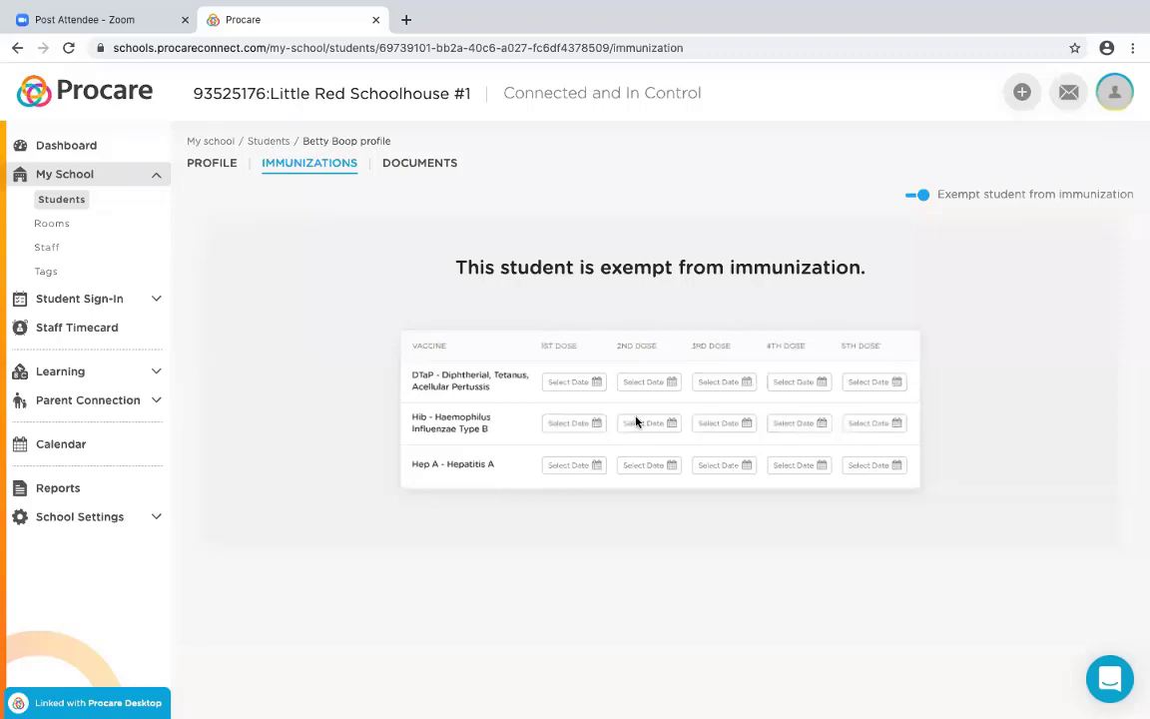
pyautogui.click(412, 166)
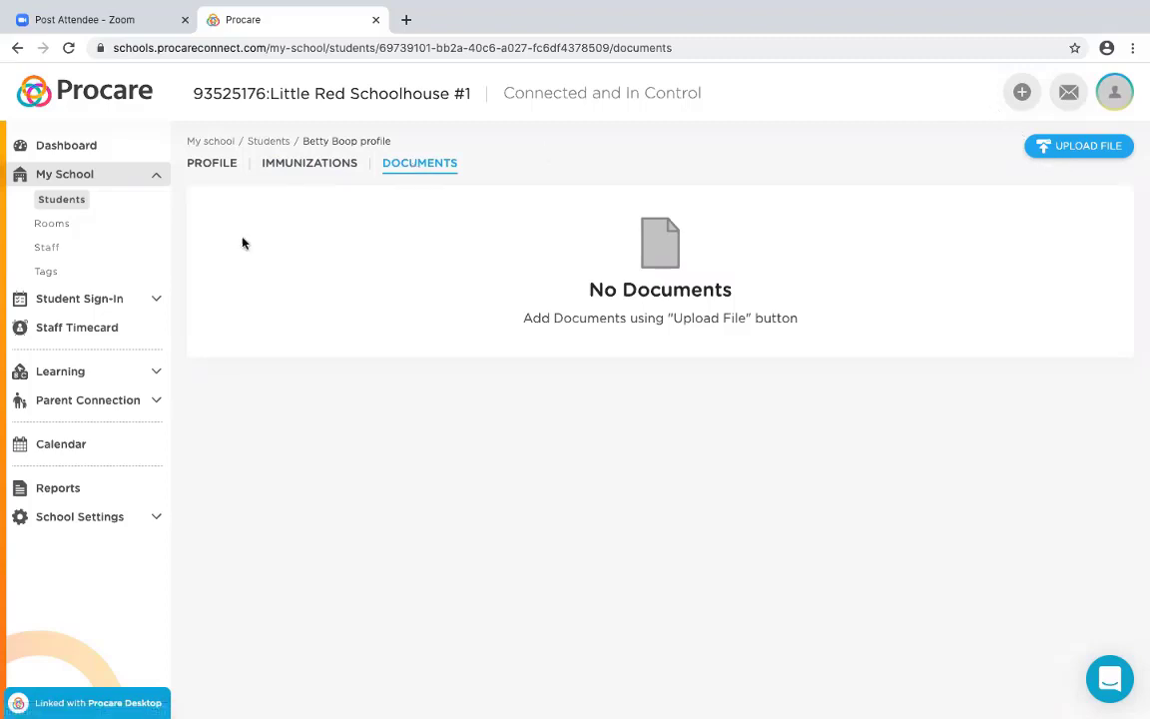
# Step: Review the Rooms list with its assigned students and view the age range and deactivation options for Infants Rm 1
pyautogui.click(55, 226)
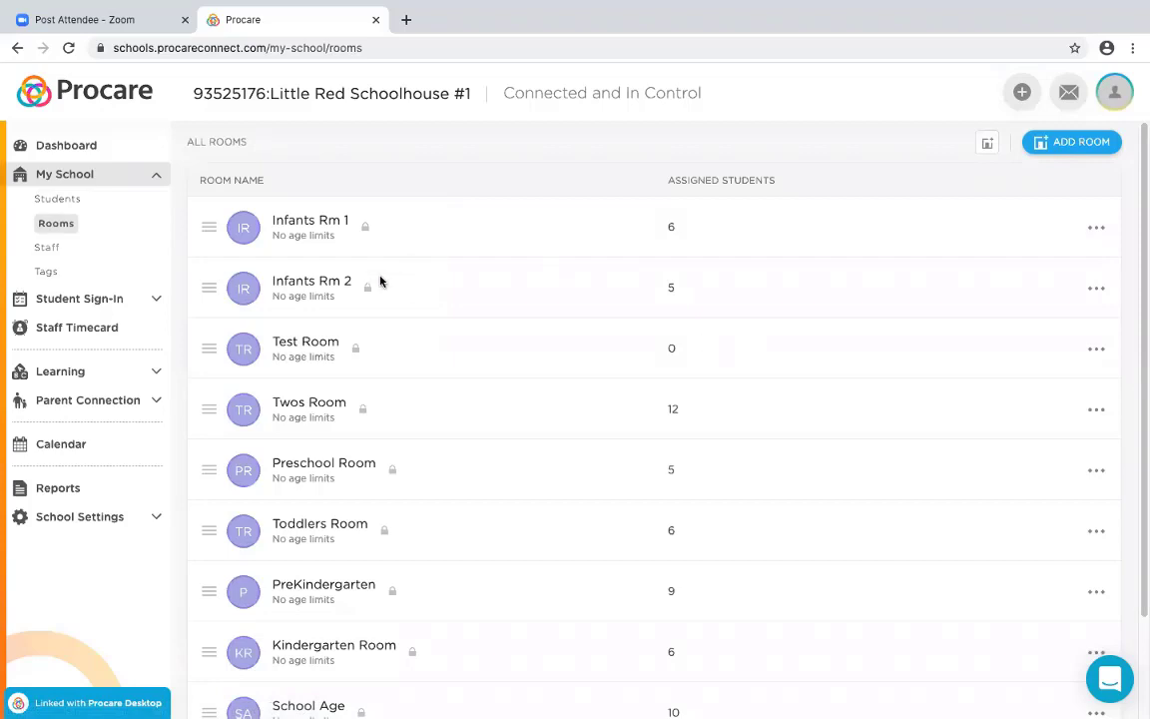
pyautogui.moveTo(368, 290)
pyautogui.scroll(-2, 912, 379)
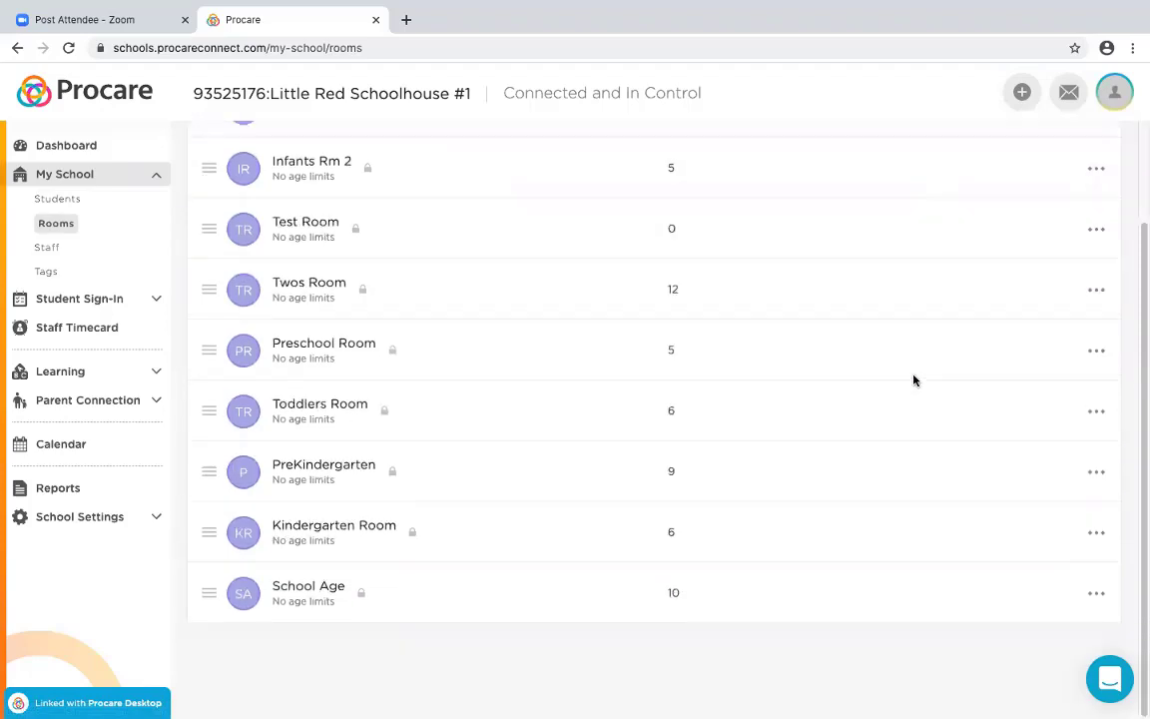
pyautogui.scroll(2, 908, 382)
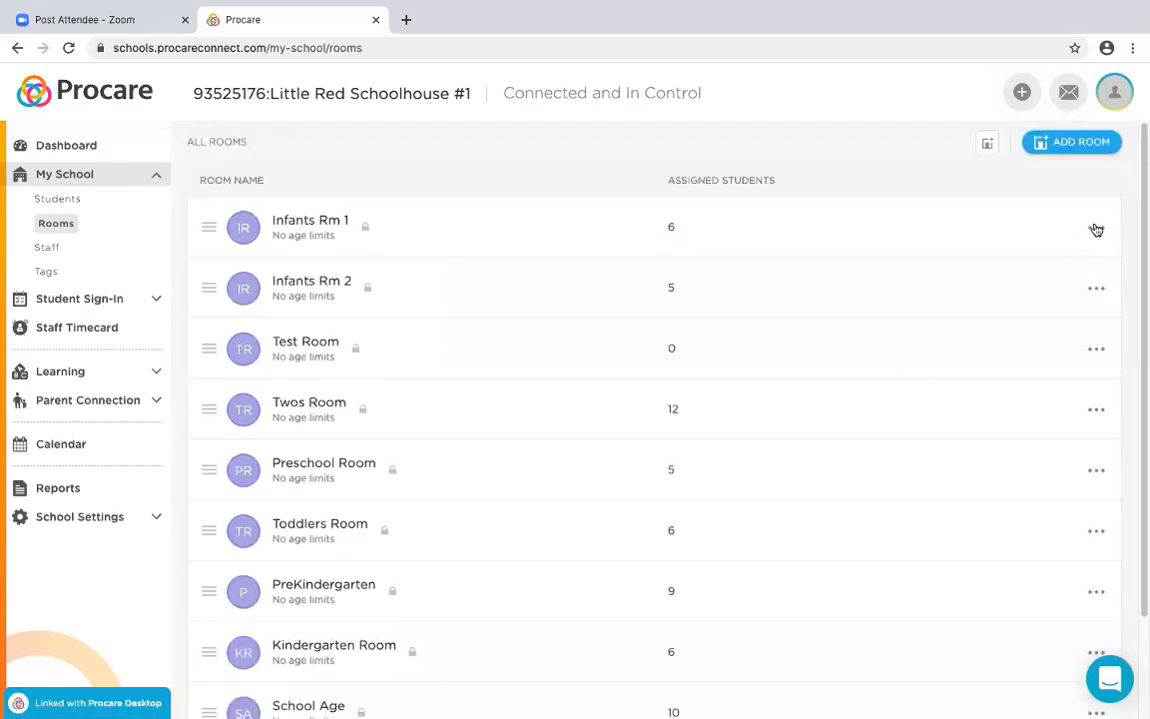
pyautogui.click(1097, 227)
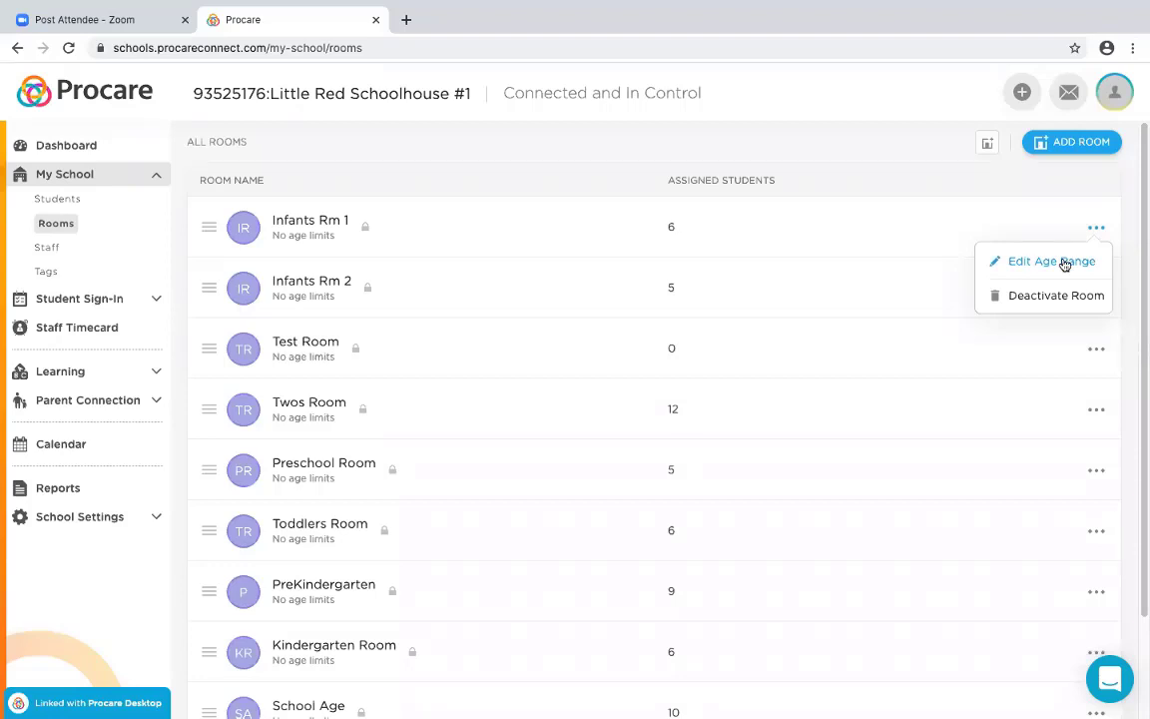
pyautogui.click(290, 145)
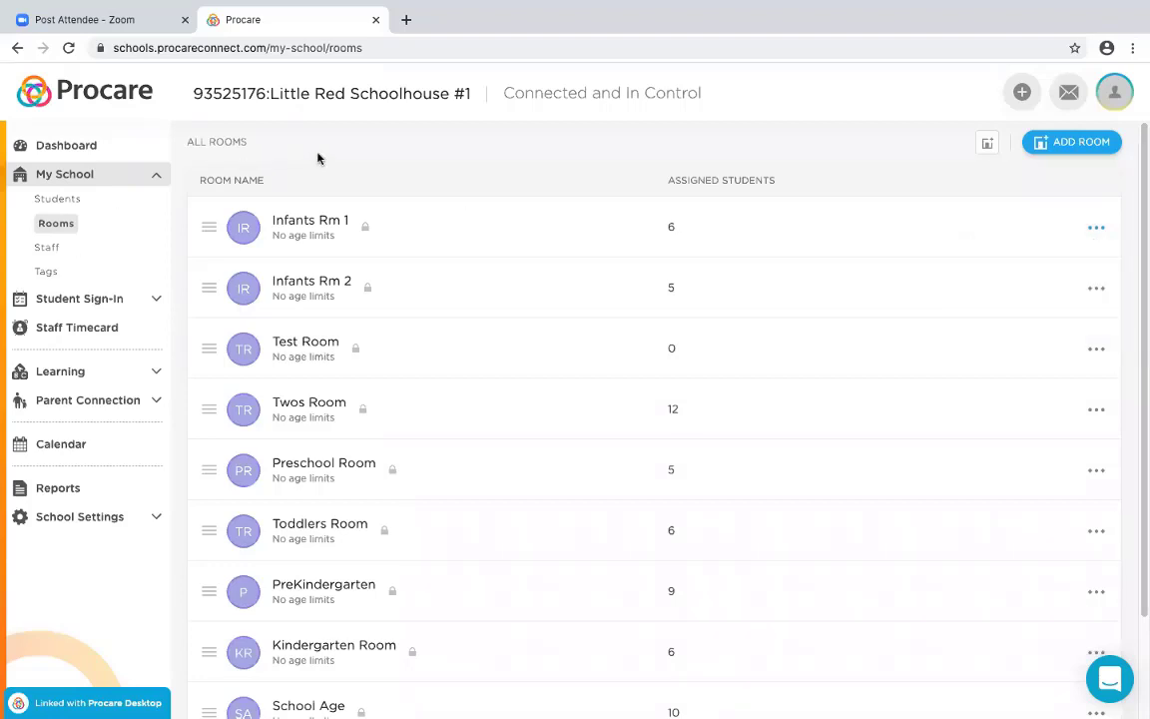
# Step: Open the Staff list and view the first staff member's profile, including role, permissions and locked fields
pyautogui.click(47, 250)
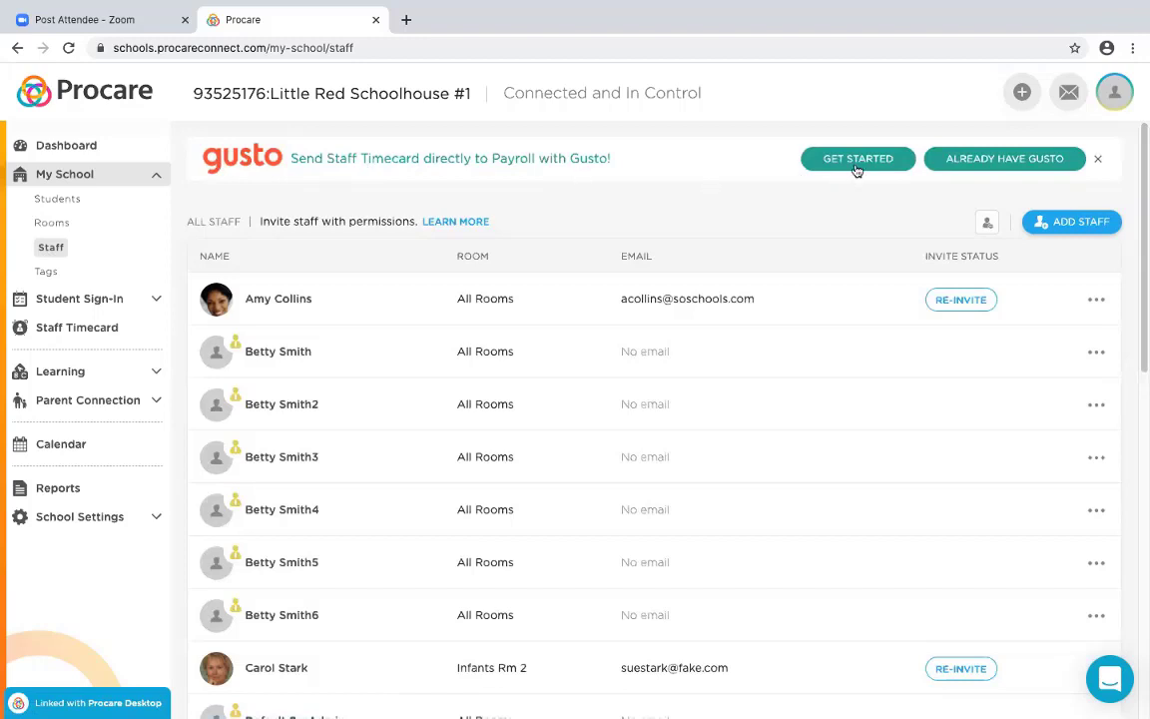
pyautogui.scroll(-1, 549, 302)
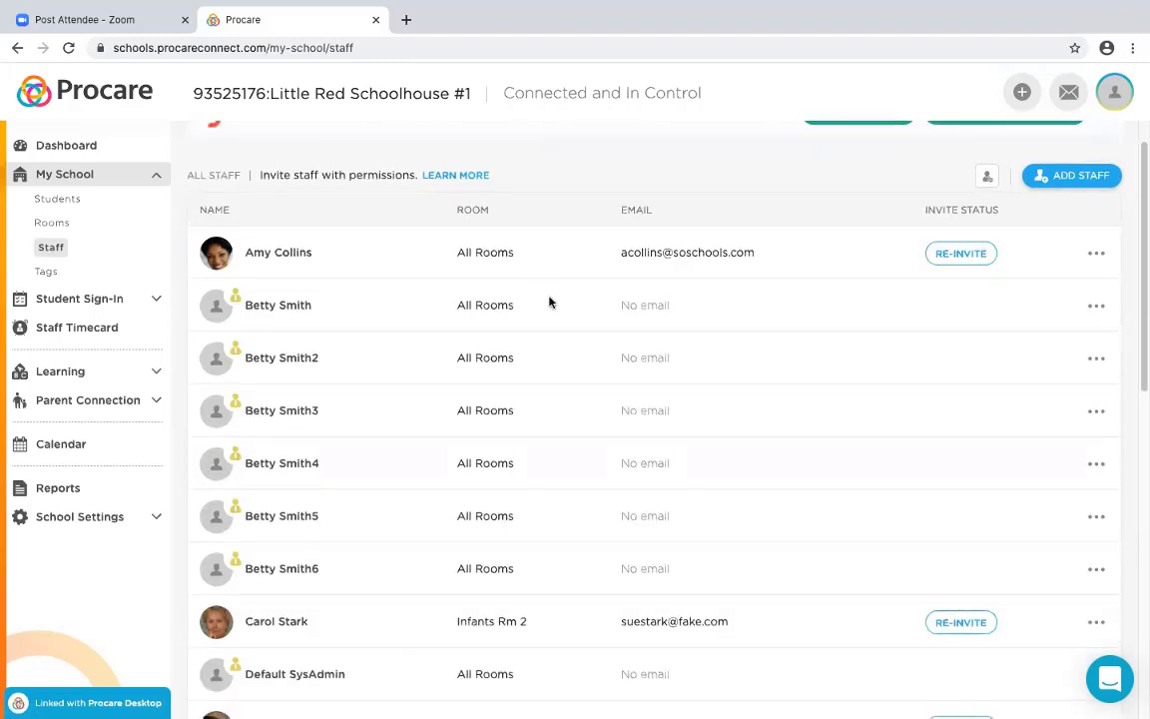
pyautogui.click(263, 258)
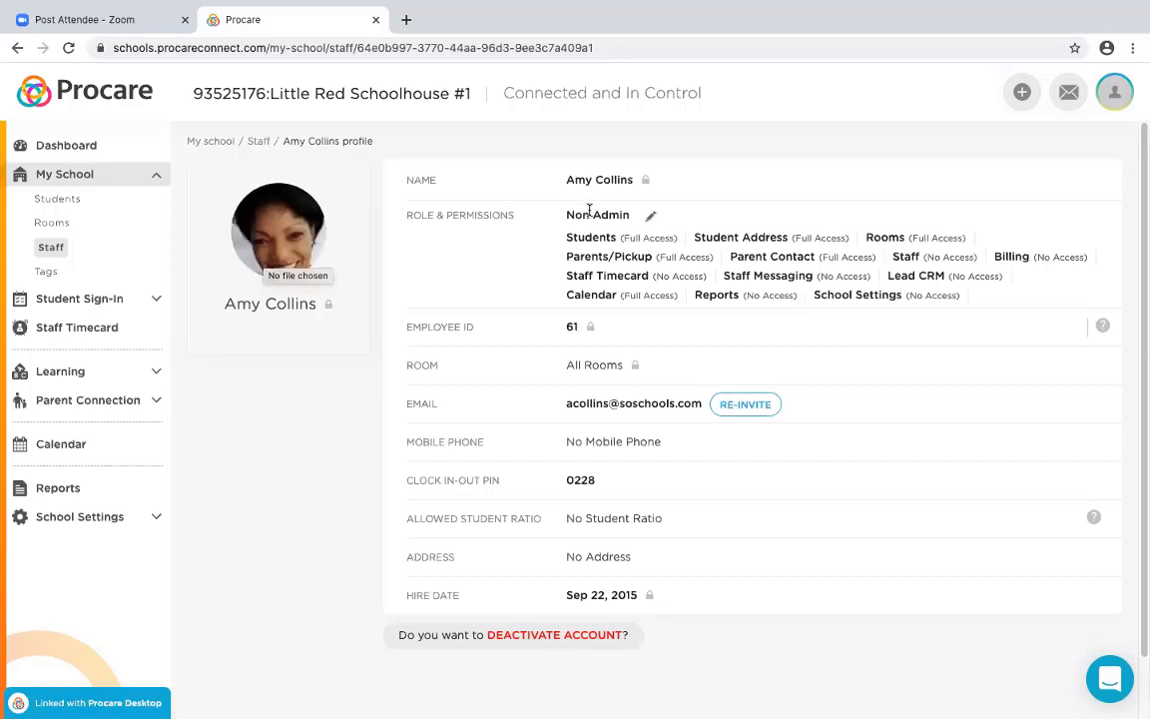
pyautogui.moveTo(644, 181)
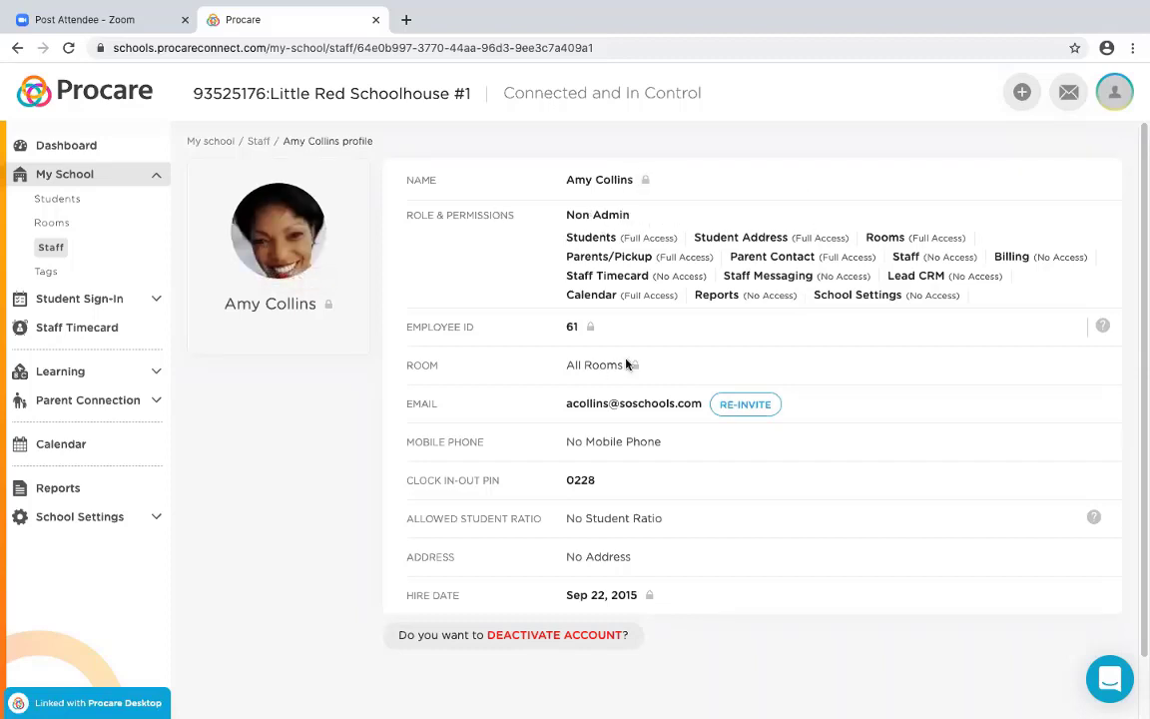
# Step: Open the staff member's role and permissions for editing, switching Students access to Read and back to Full Access
pyautogui.moveTo(633, 368)
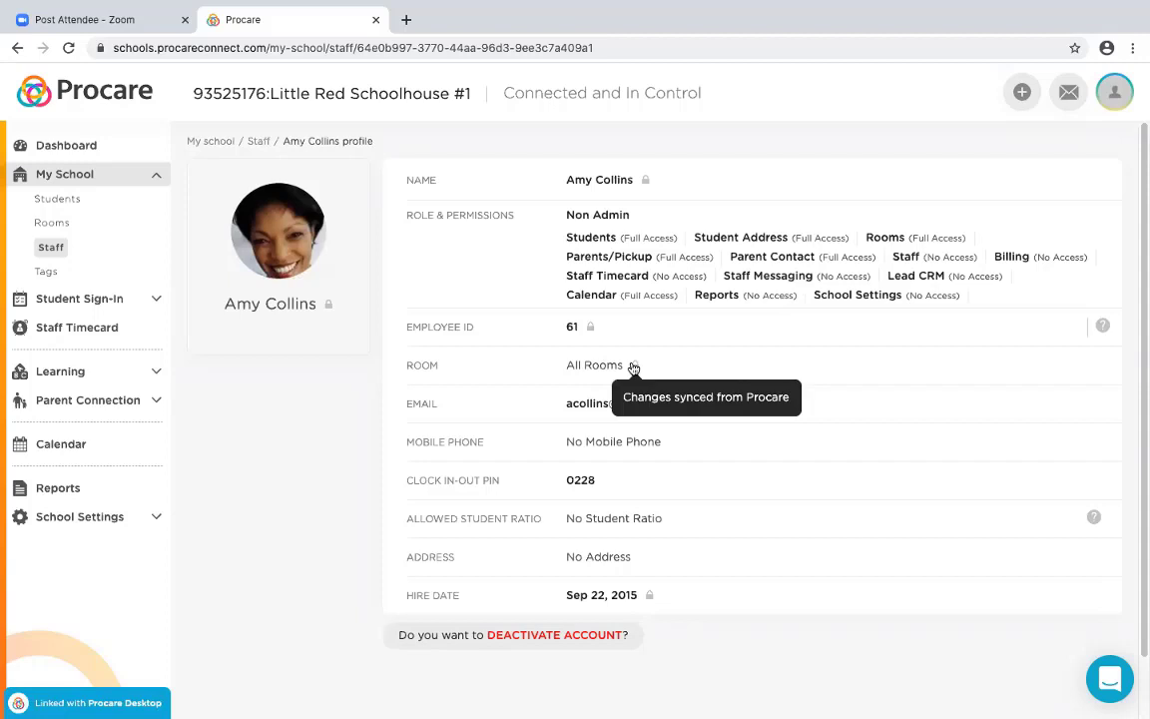
pyautogui.moveTo(585, 231)
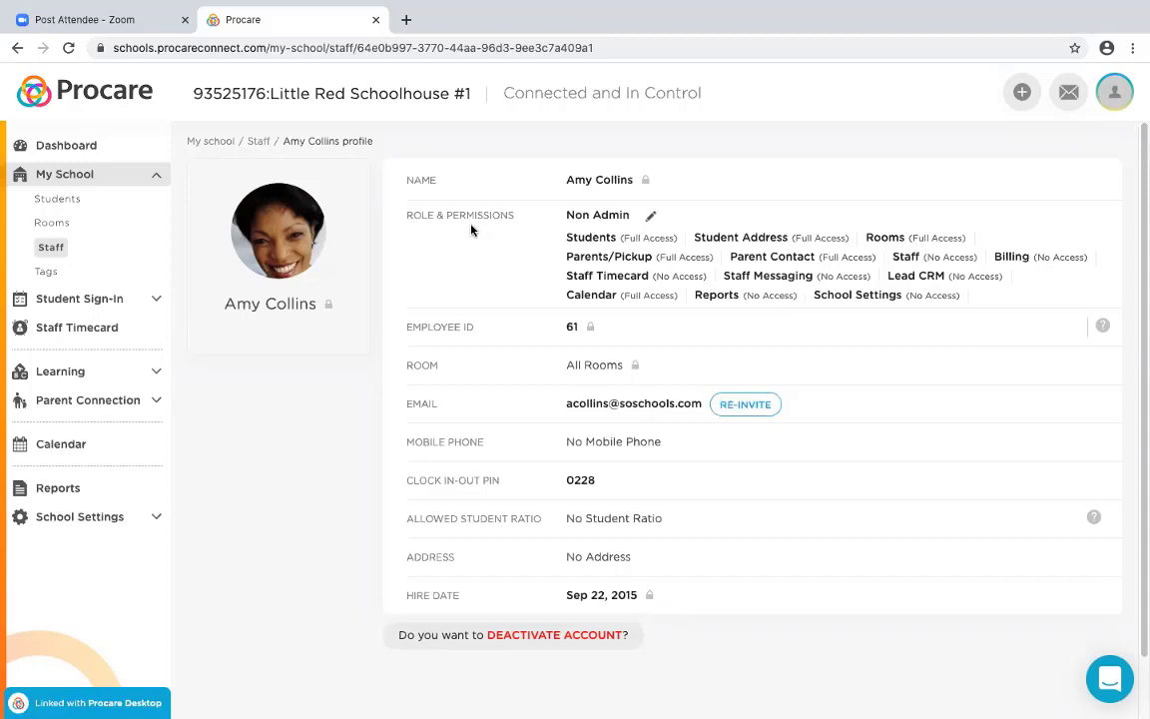
pyautogui.click(651, 221)
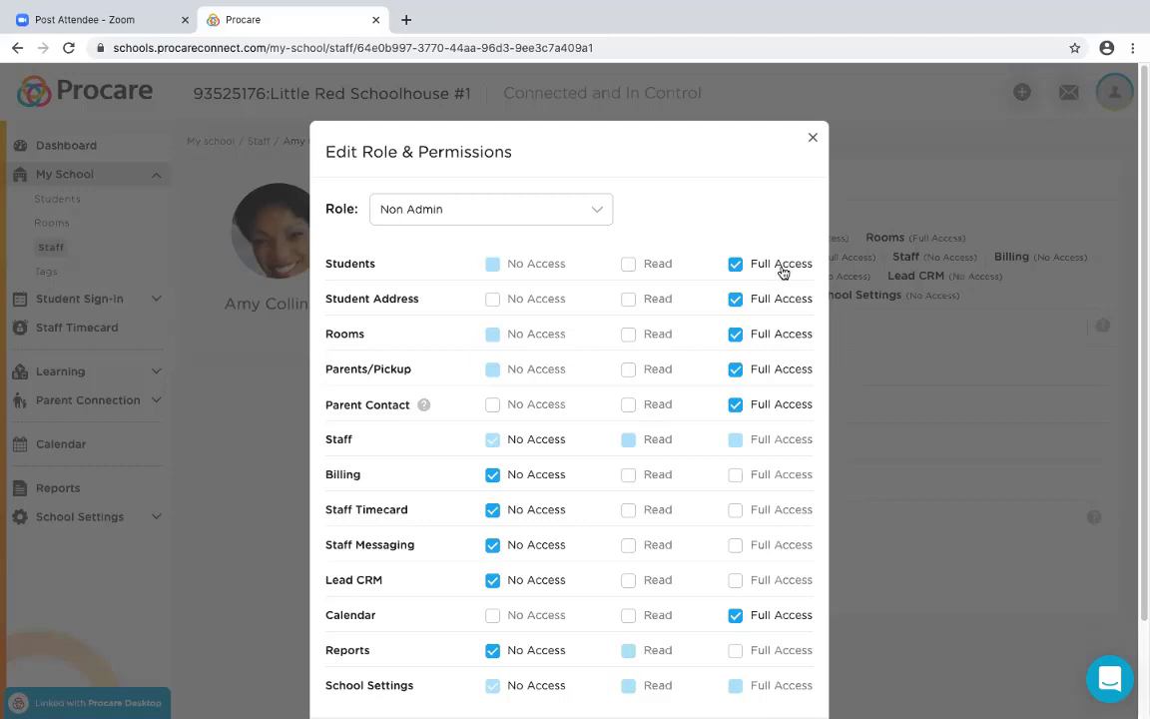
pyautogui.click(628, 265)
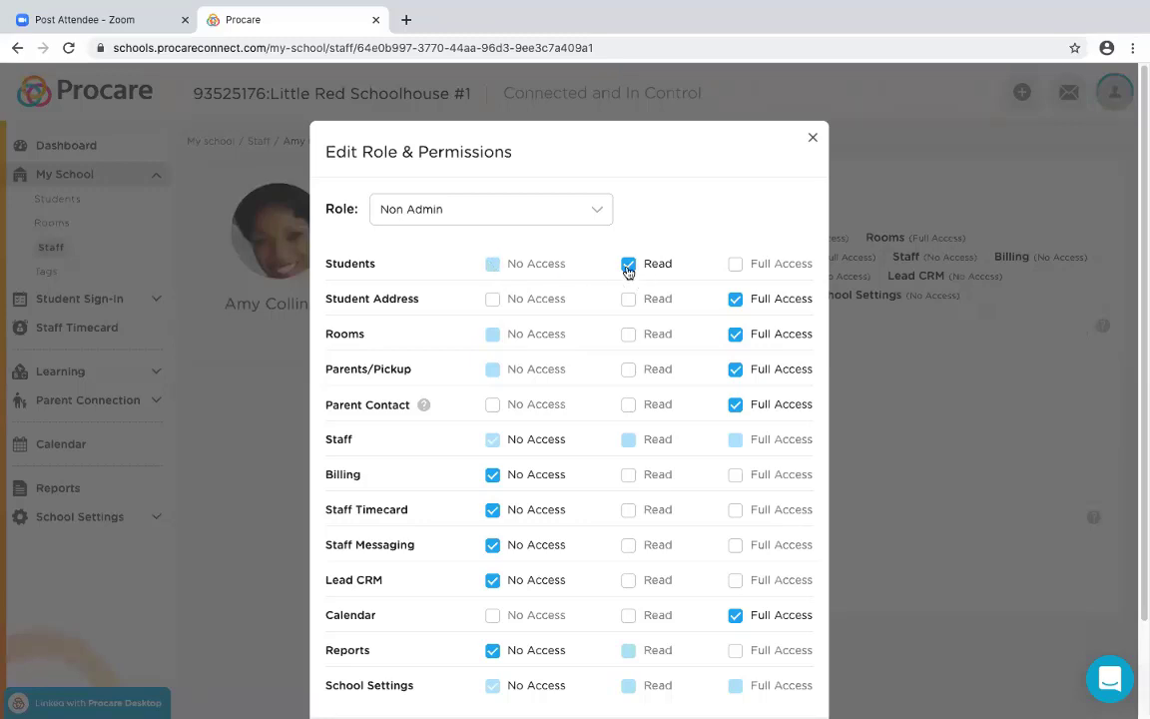
pyautogui.click(737, 264)
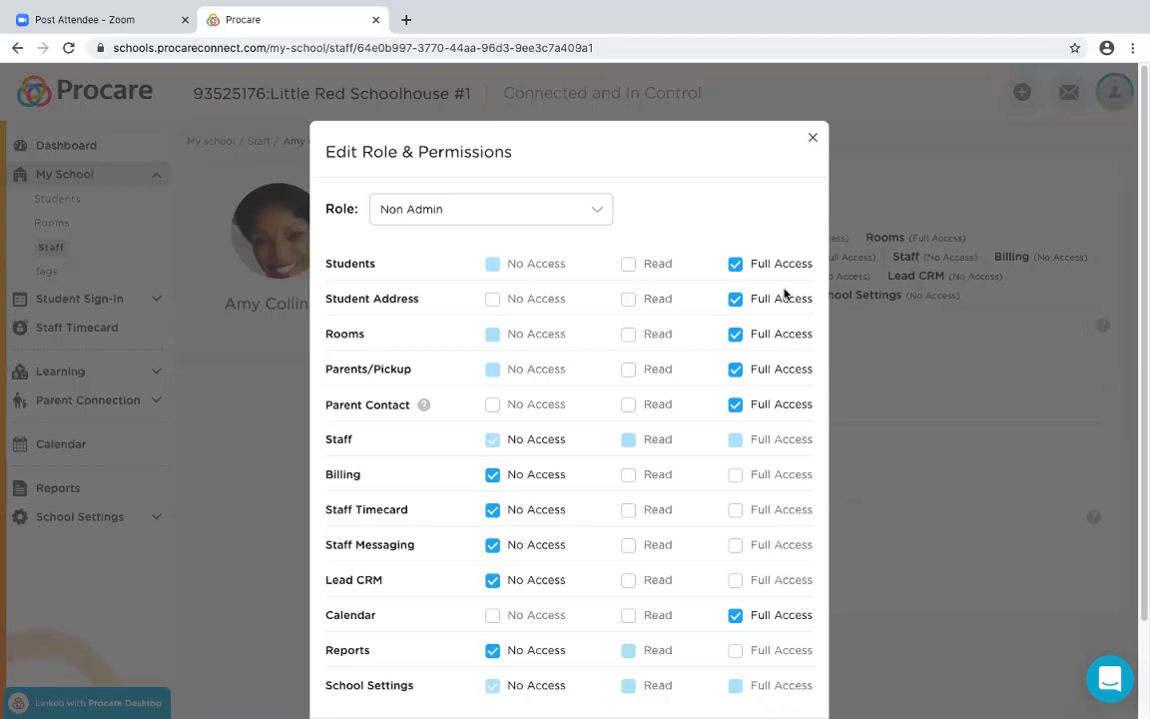
# Step: Try Read and Full Access for the Staff Timecard permission, and return it to No Access
pyautogui.scroll(-2, 735, 365)
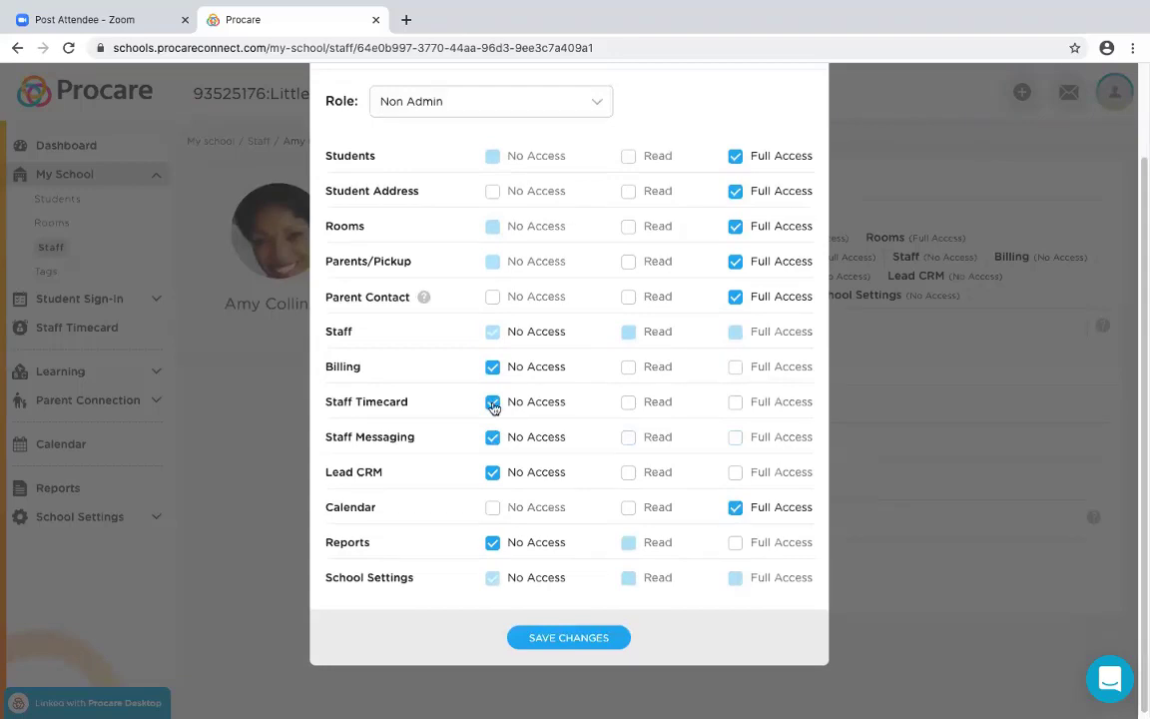
pyautogui.click(629, 404)
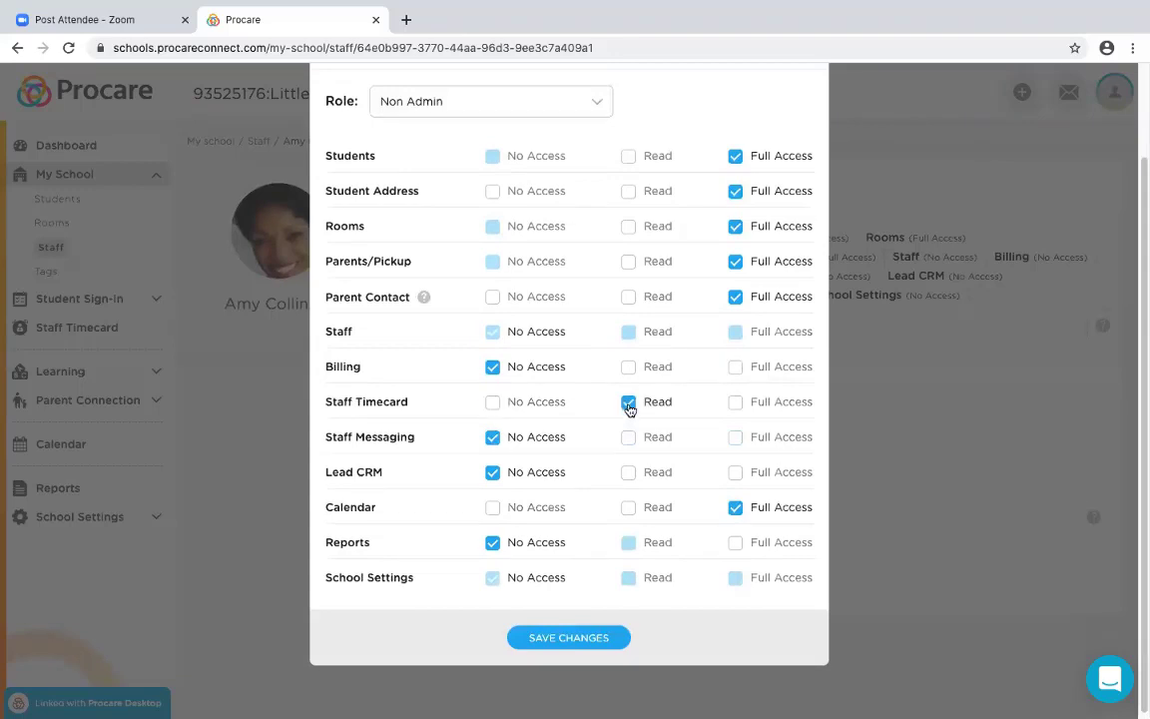
pyautogui.click(736, 406)
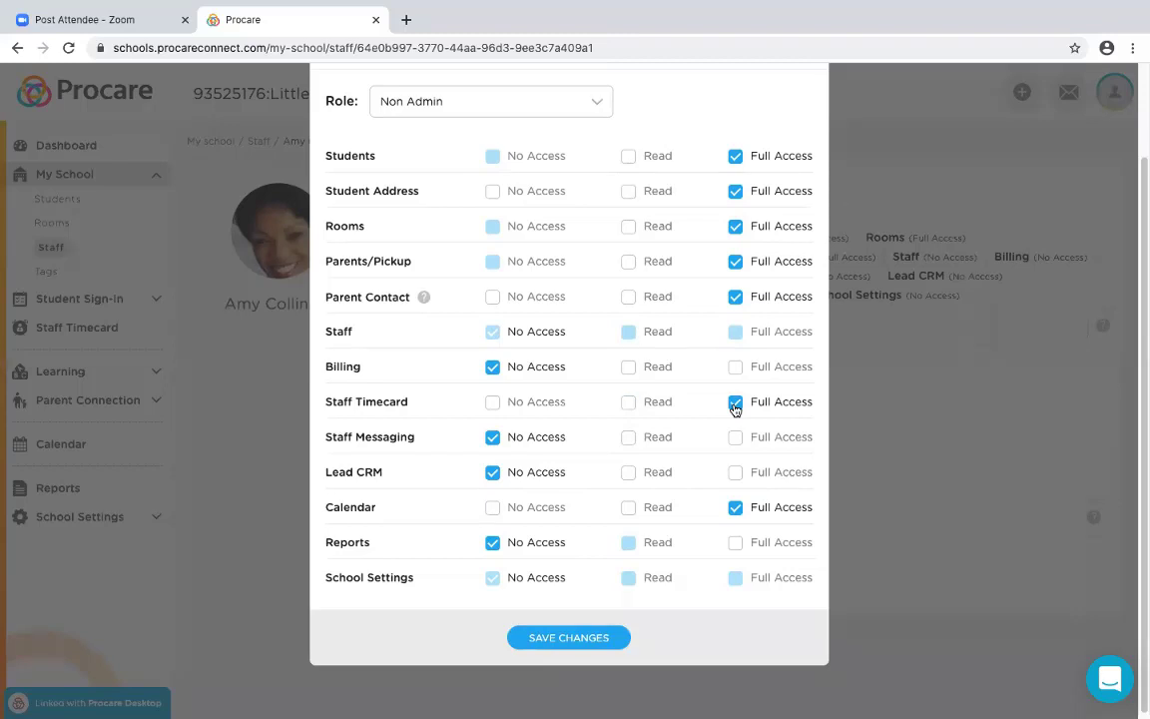
pyautogui.click(492, 402)
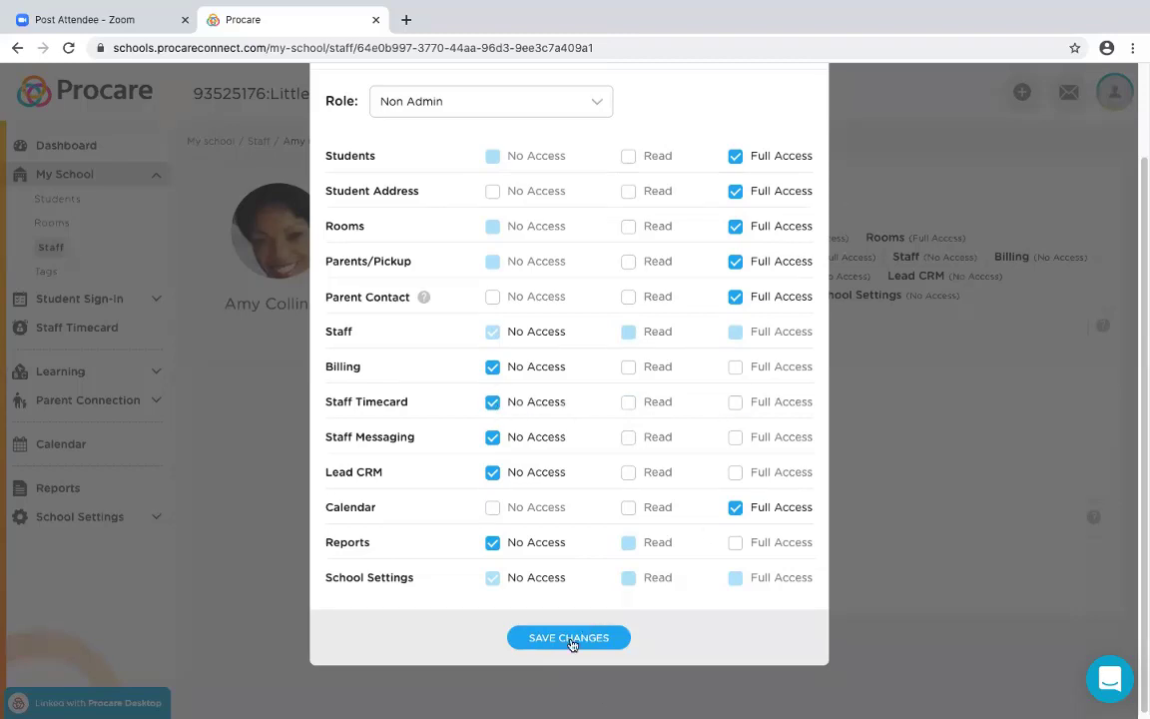
# Step: Check the available role options, leave the permissions without saving, and view the school's Tags list
pyautogui.scroll(2, 938, 380)
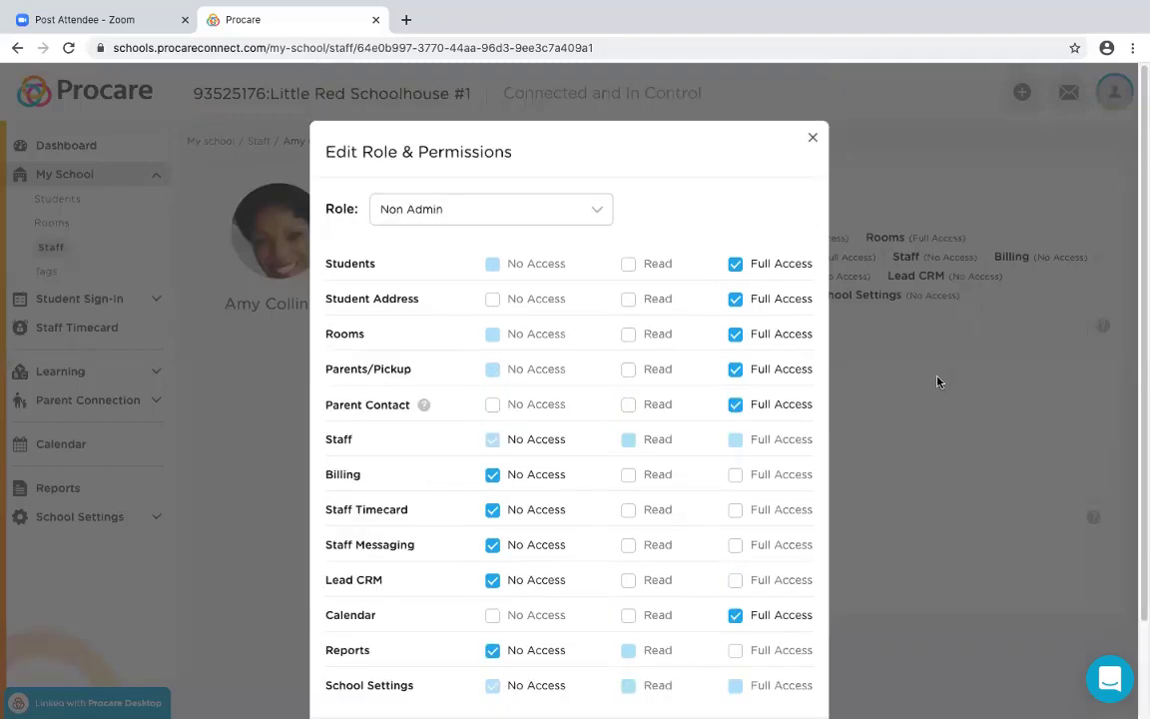
pyautogui.click(597, 216)
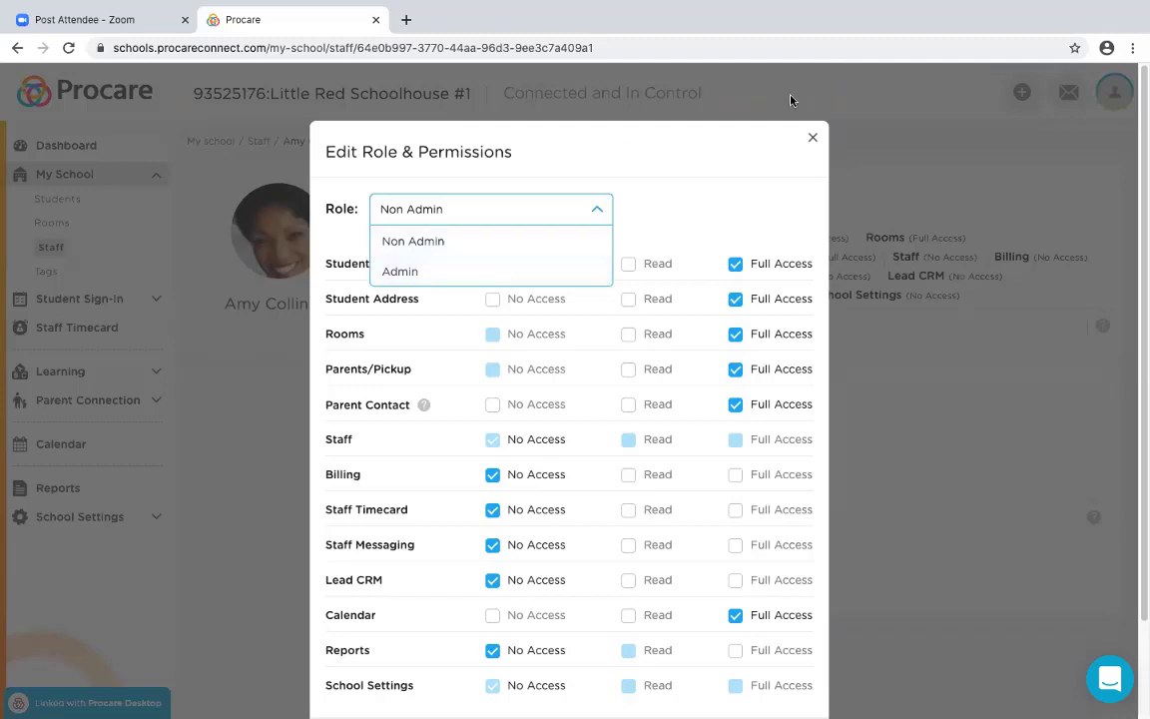
pyautogui.click(813, 138)
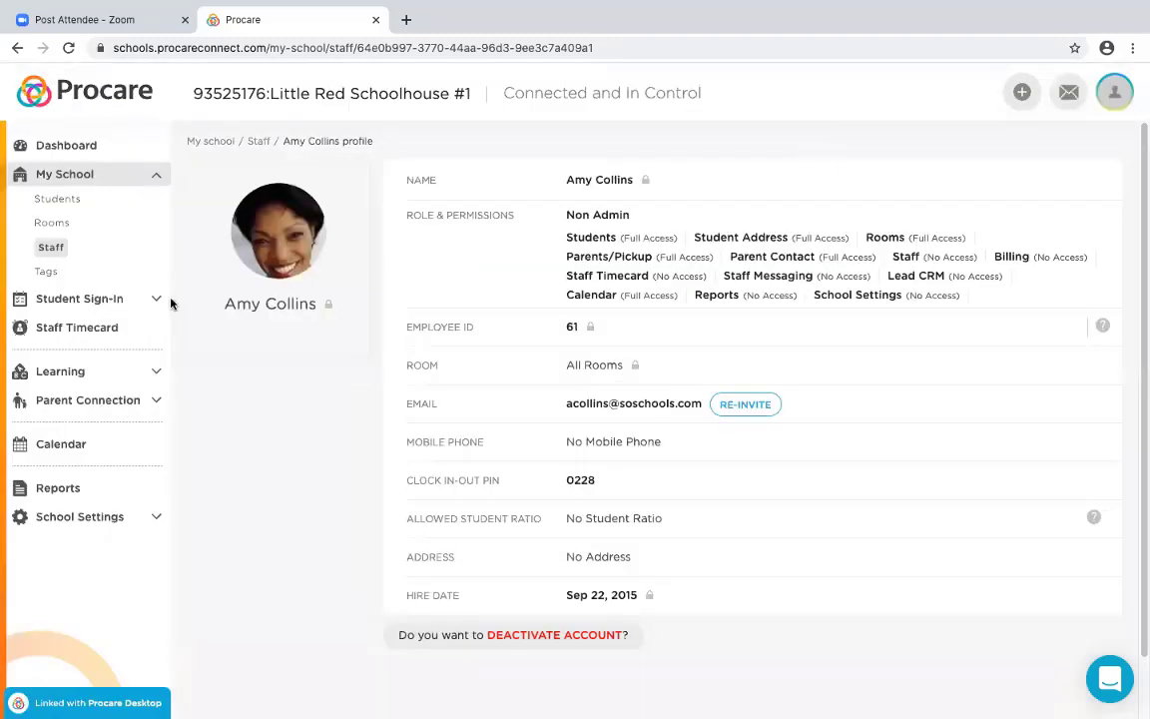
pyautogui.click(48, 272)
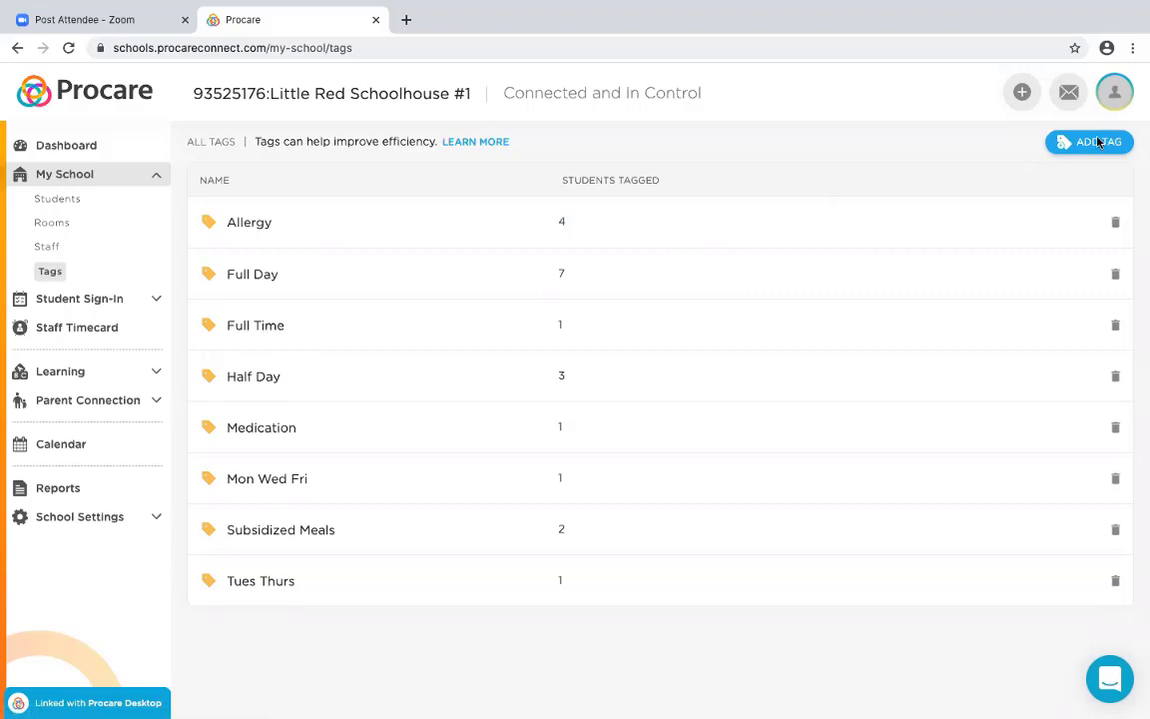
# Step: Start a sign-in attendance entry from Student Sign-In and select all students filtered by the Kindergarten Room
pyautogui.click(85, 303)
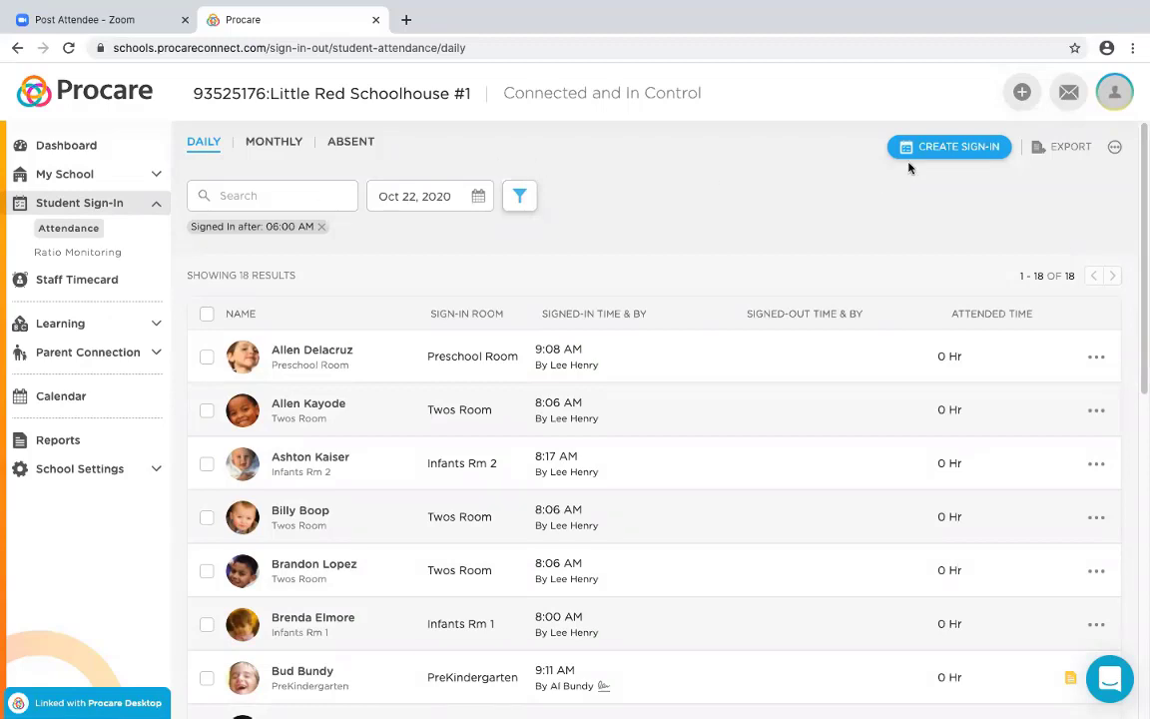
pyautogui.click(962, 147)
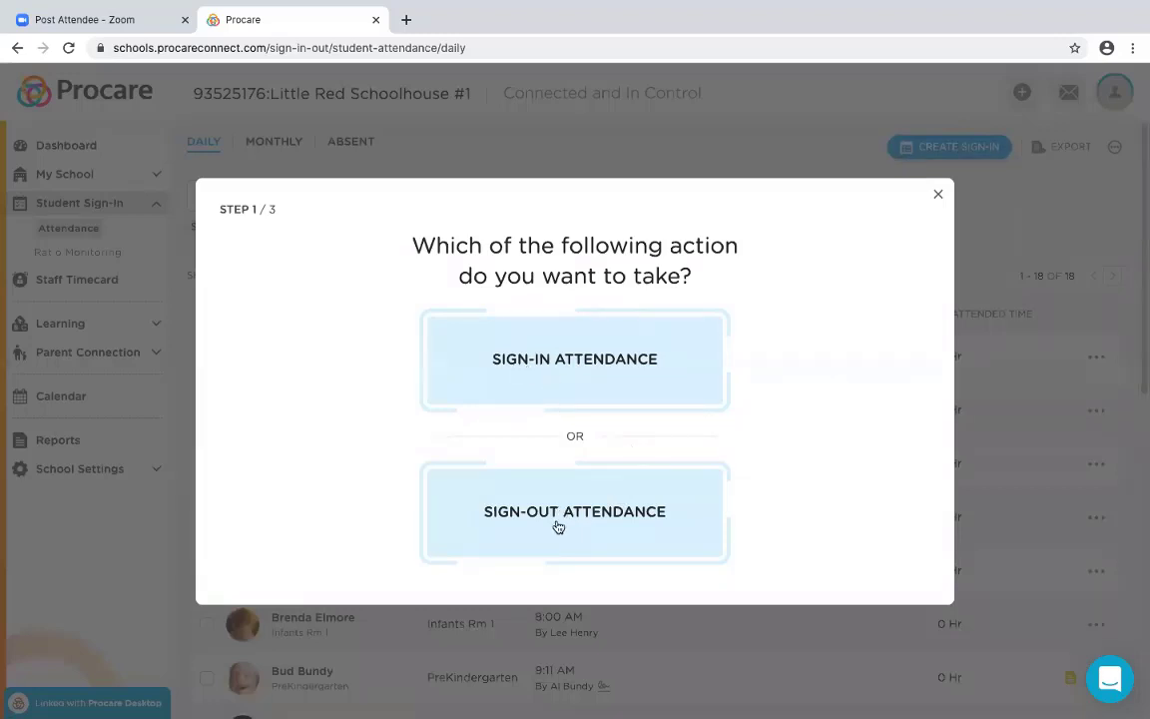
pyautogui.click(624, 372)
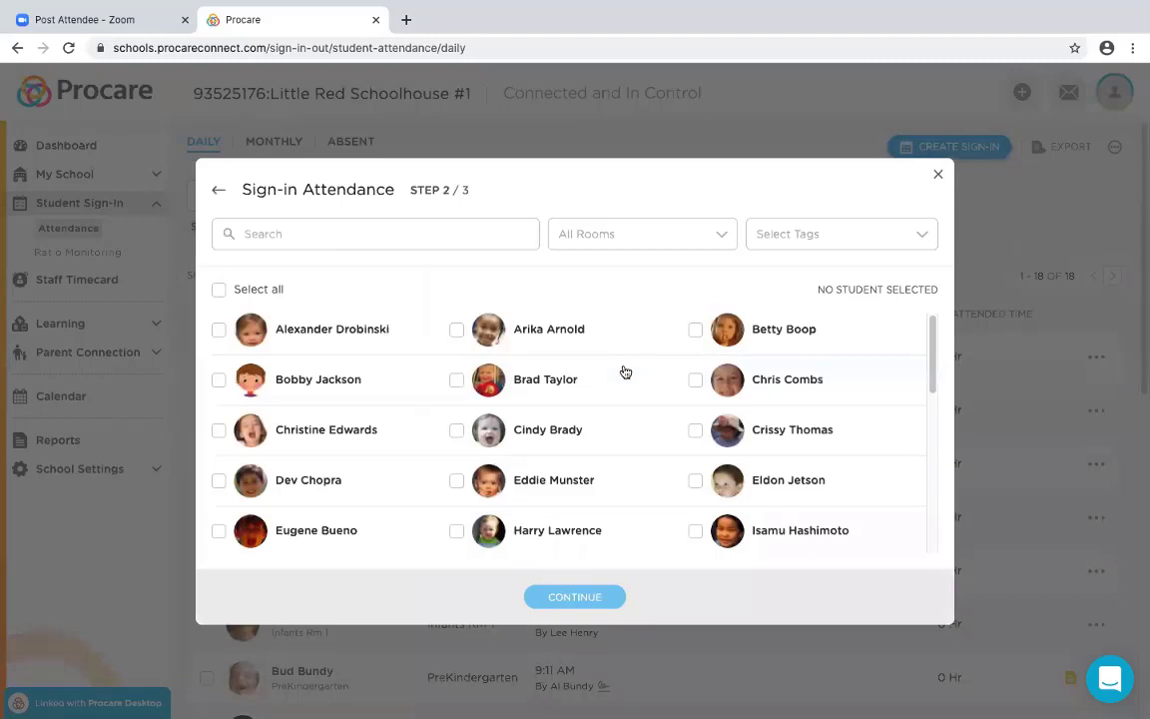
pyautogui.click(691, 233)
pyautogui.scroll(-1, 660, 328)
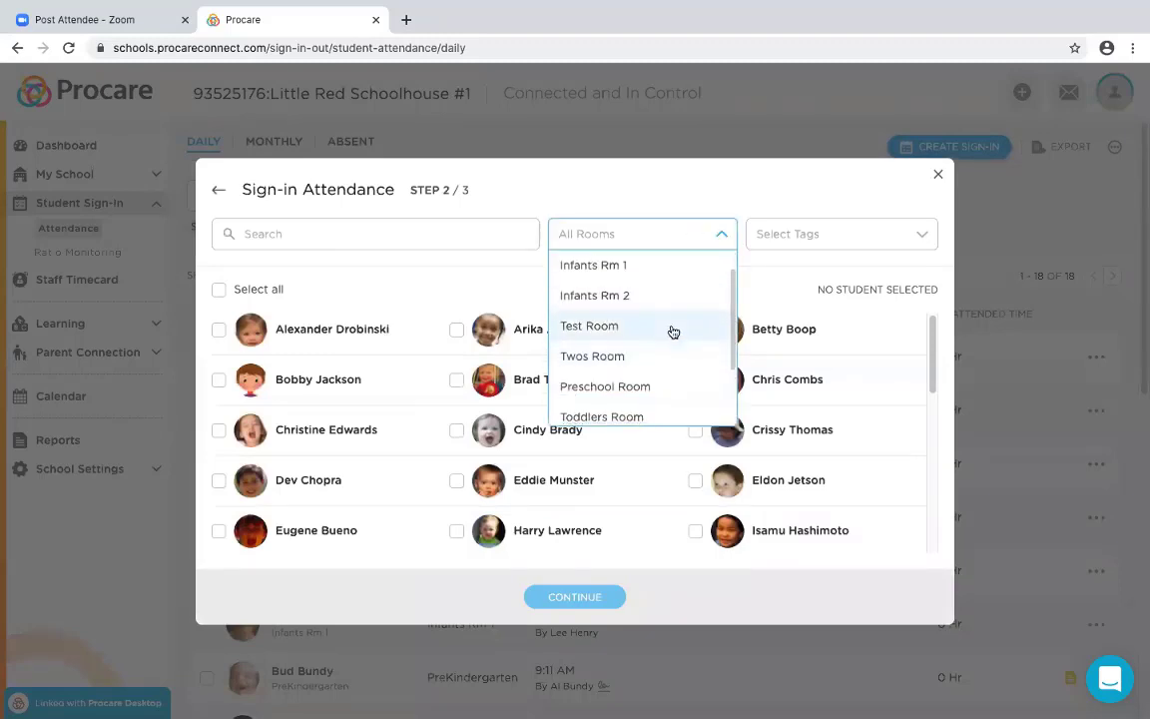
pyautogui.scroll(-3, 664, 334)
pyautogui.click(606, 391)
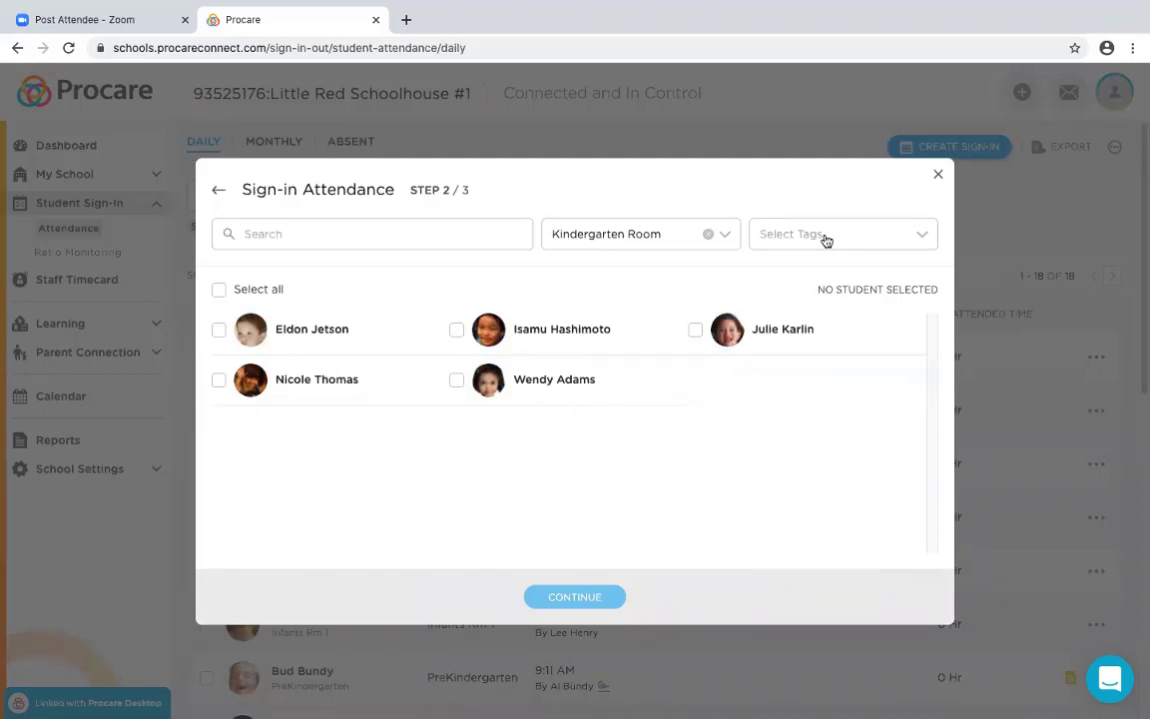
pyautogui.click(218, 291)
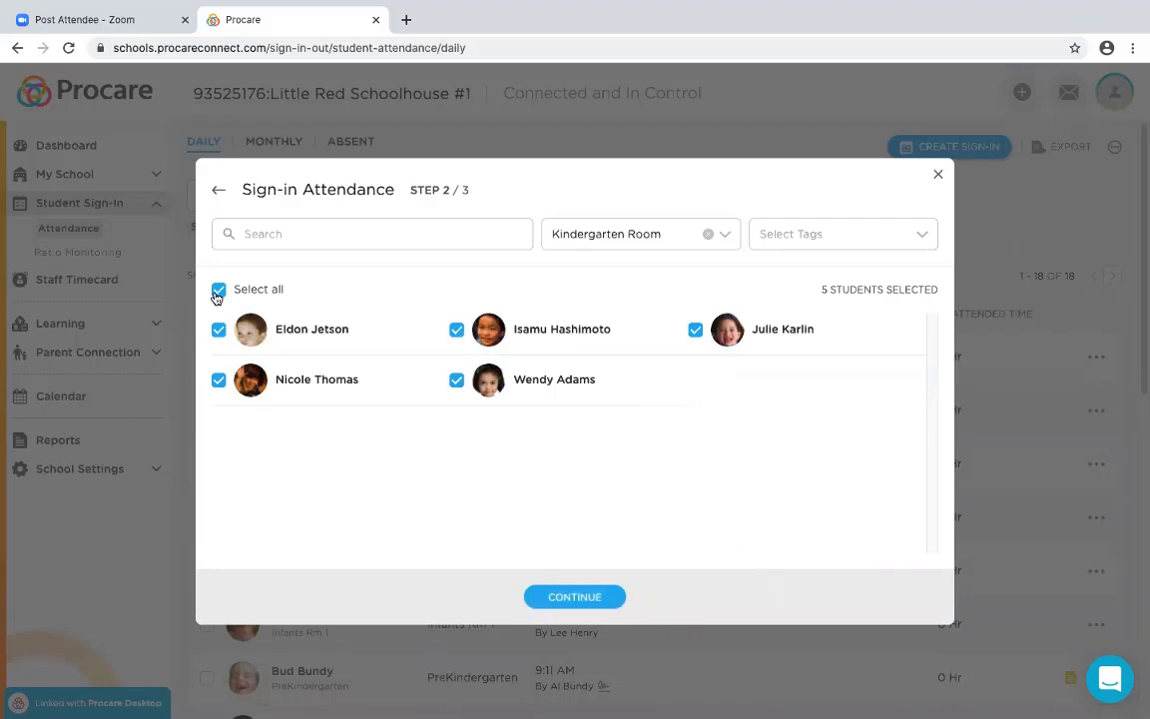
pyautogui.click(579, 600)
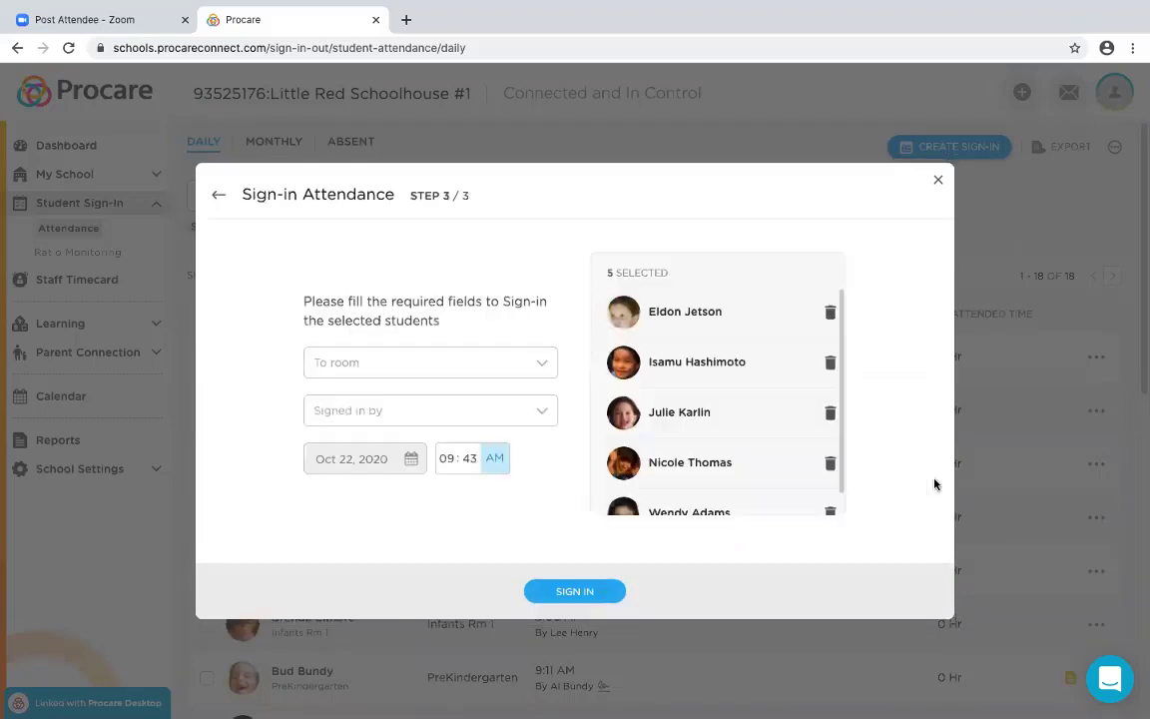
# Step: Sign the selected students into the Kindergarten Room at 09:15 AM, choosing the staff member who signs them in
pyautogui.click(513, 364)
pyautogui.scroll(-2, 450, 475)
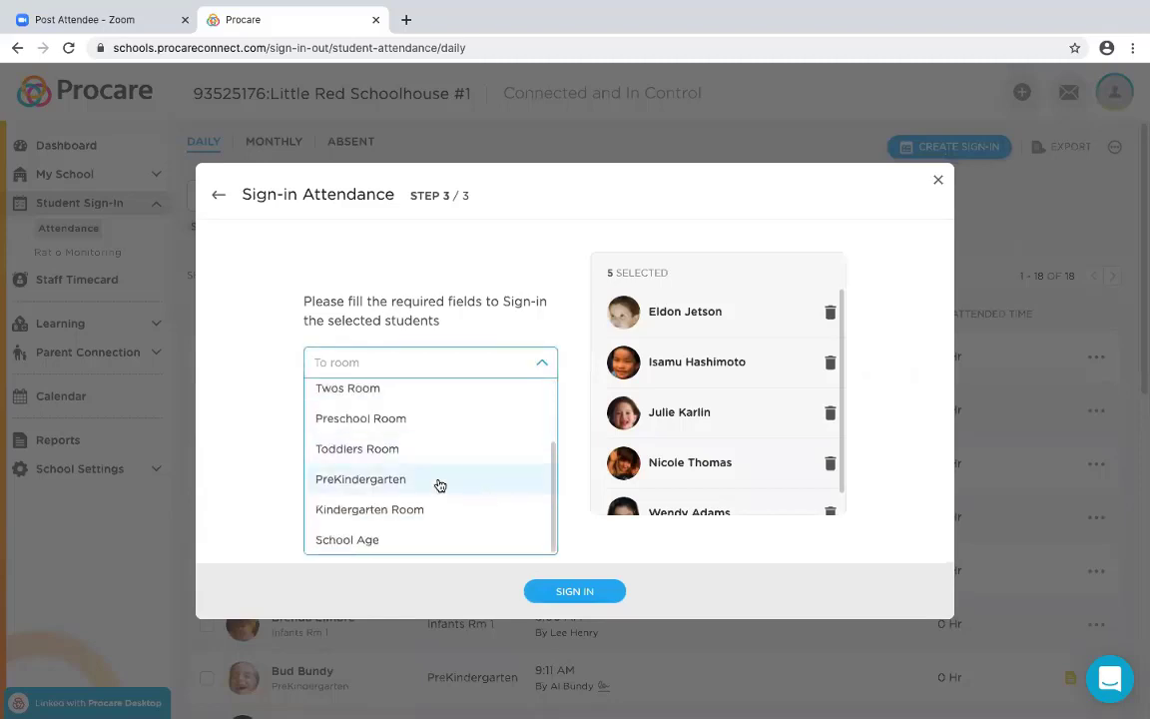
pyautogui.click(382, 511)
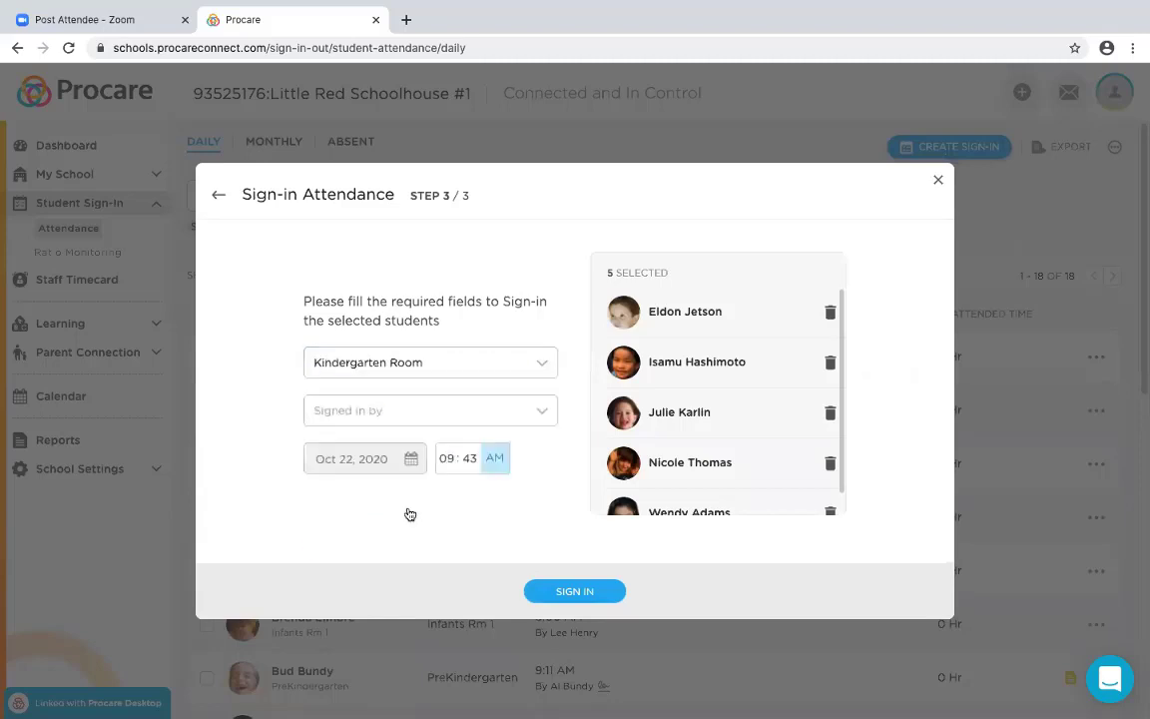
pyautogui.click(477, 419)
pyautogui.scroll(-2, 469, 494)
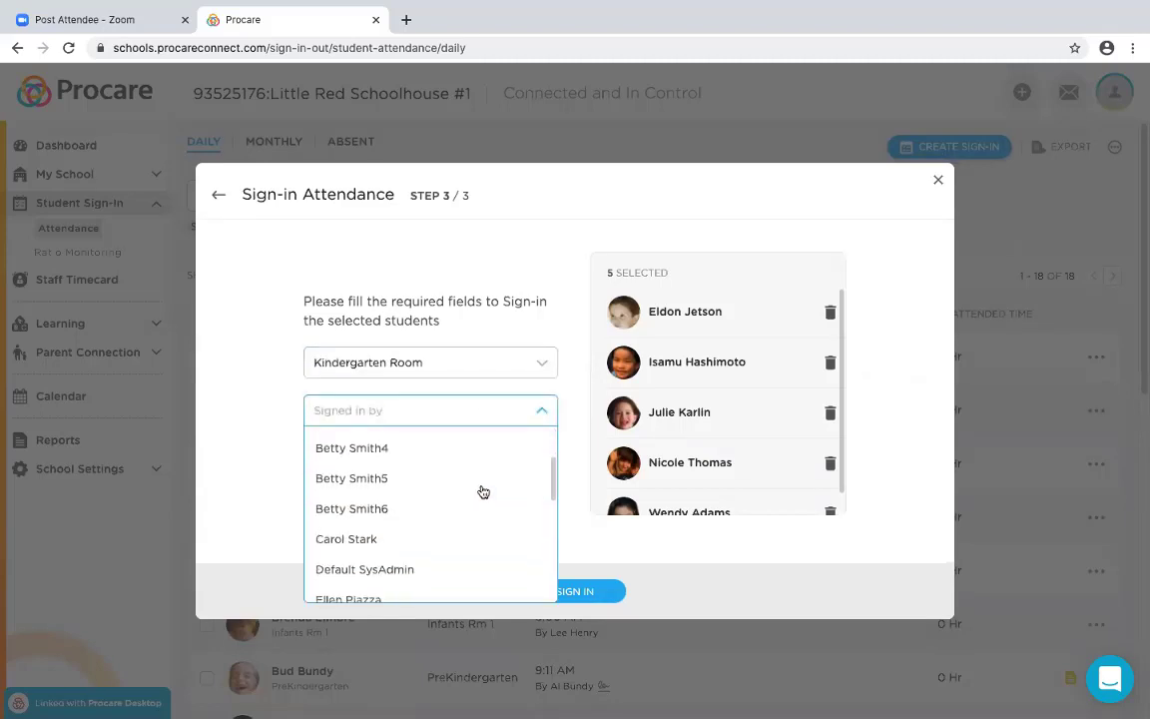
pyautogui.scroll(-3, 483, 493)
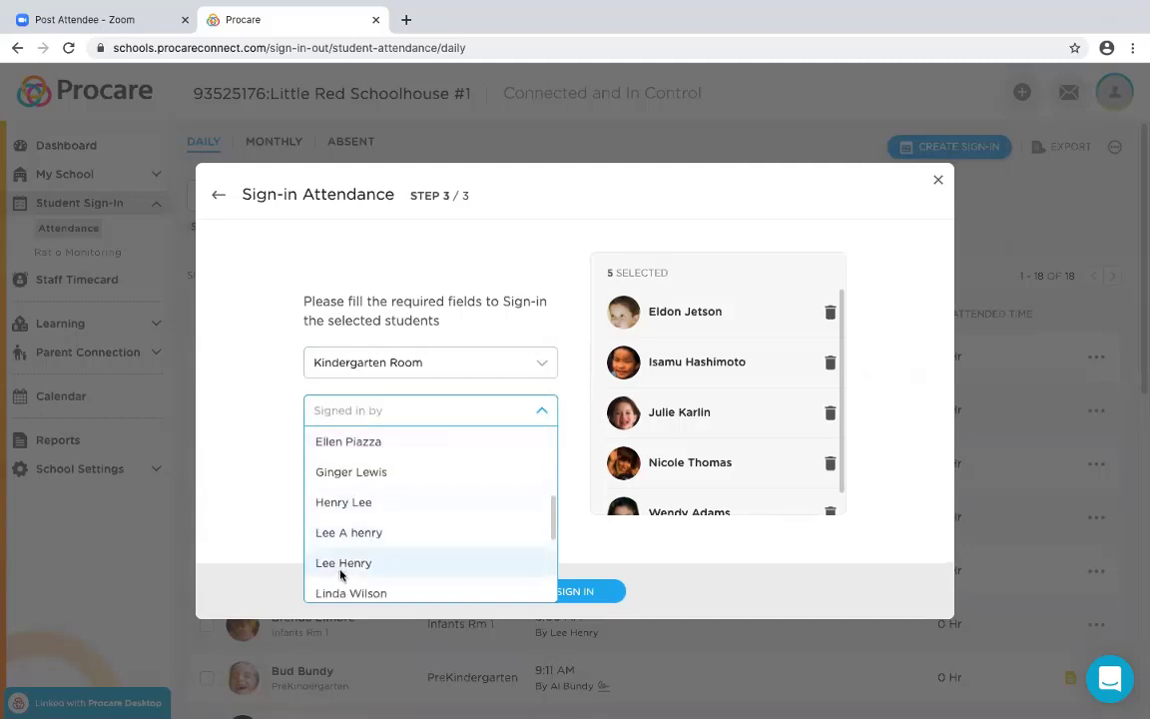
pyautogui.click(340, 569)
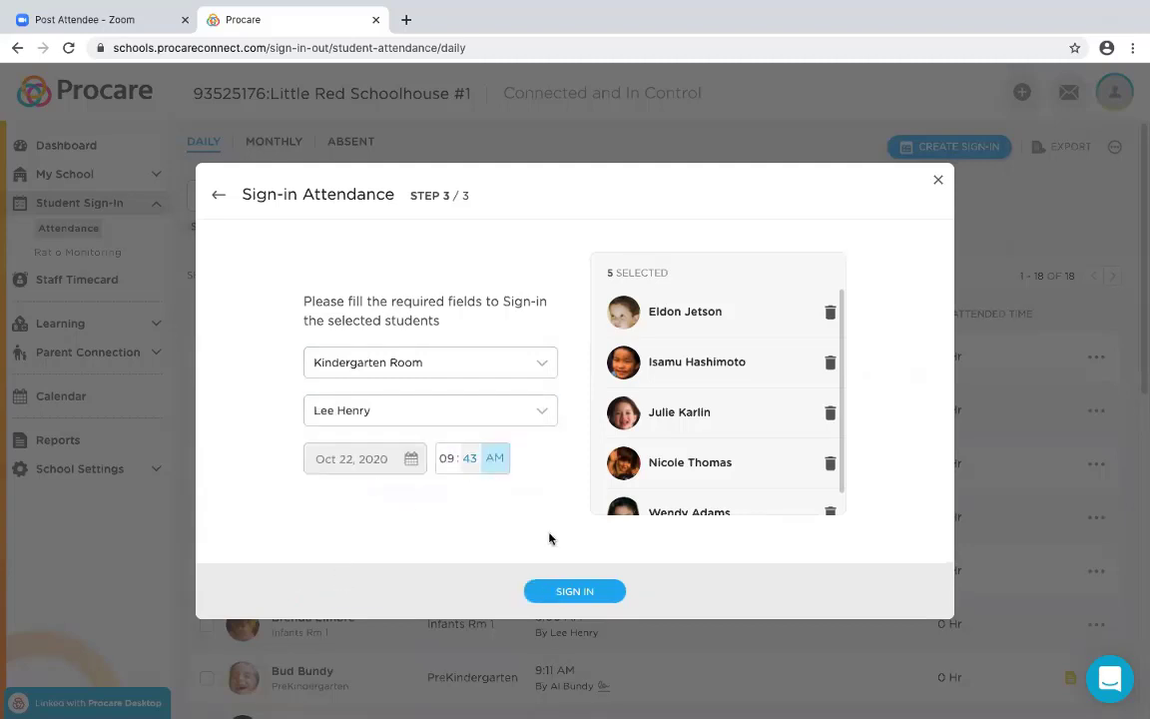
pyautogui.write('15')
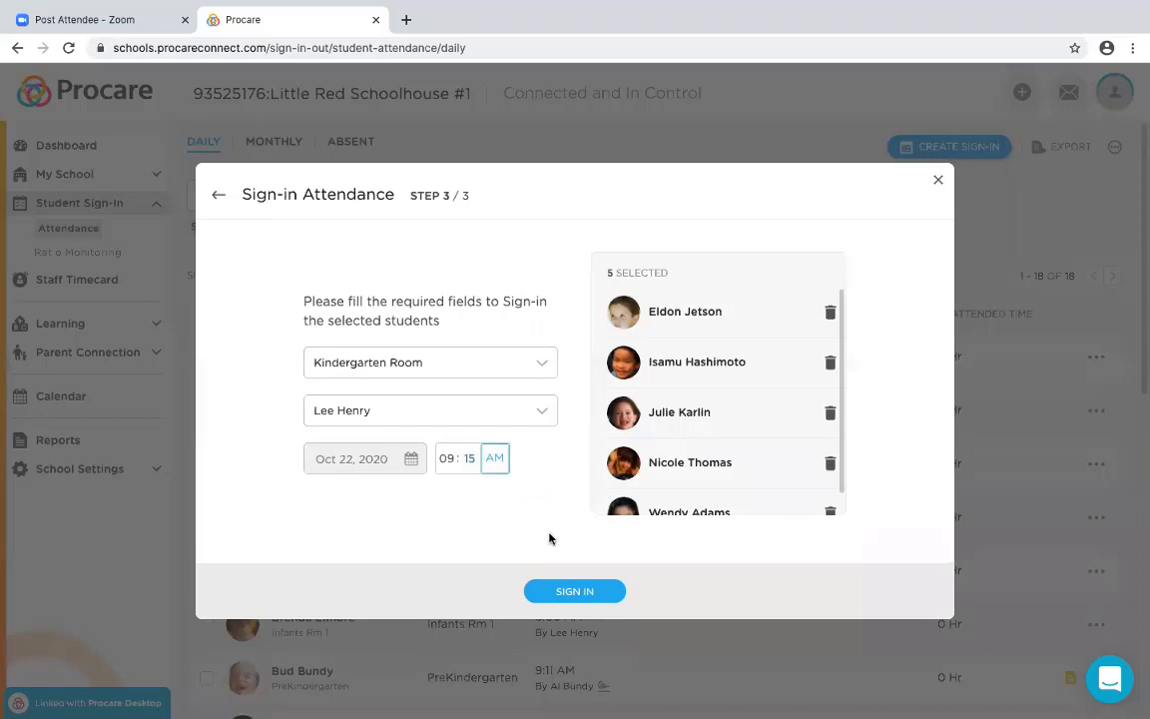
pyautogui.click(588, 595)
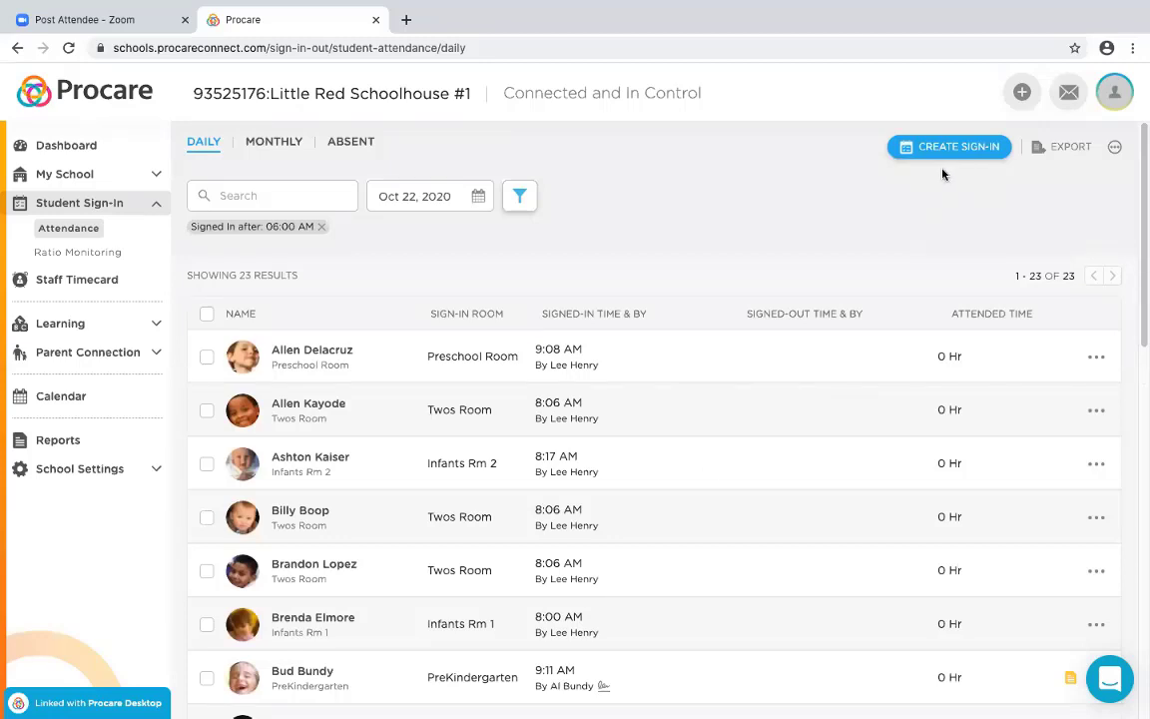
# Step: Review the daily attendance date choices, the October 2020 monthly attendance list and the Absent page, and return to daily attendance
pyautogui.click(478, 197)
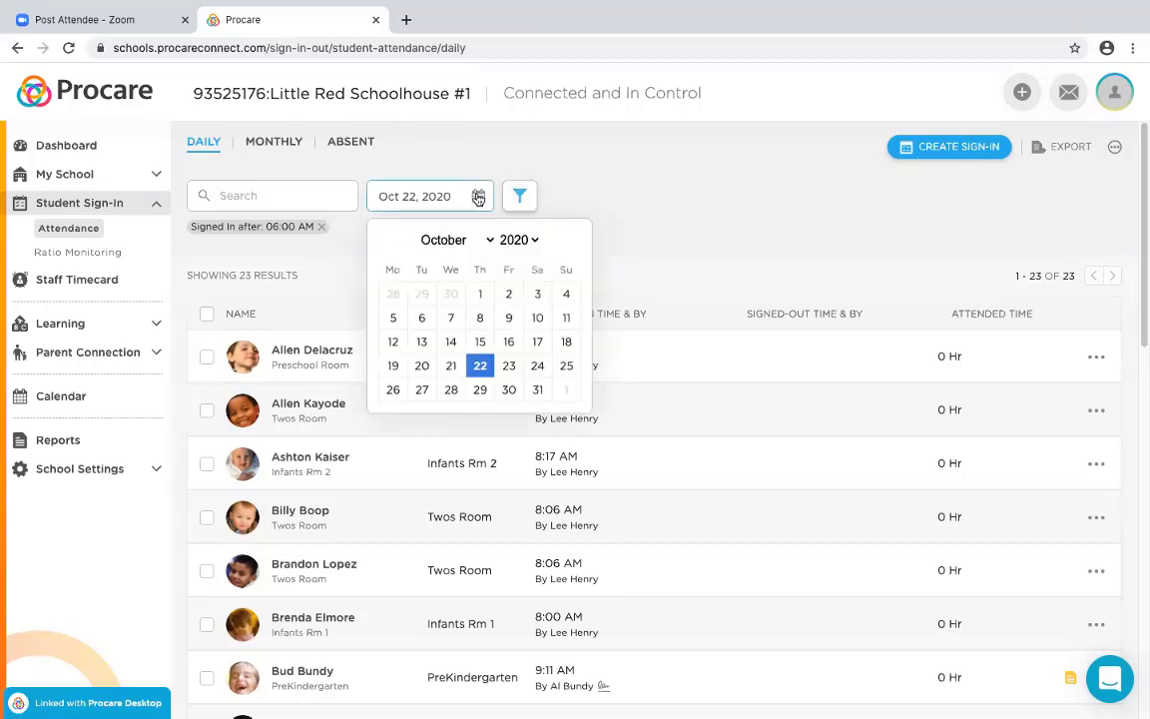
pyautogui.click(675, 195)
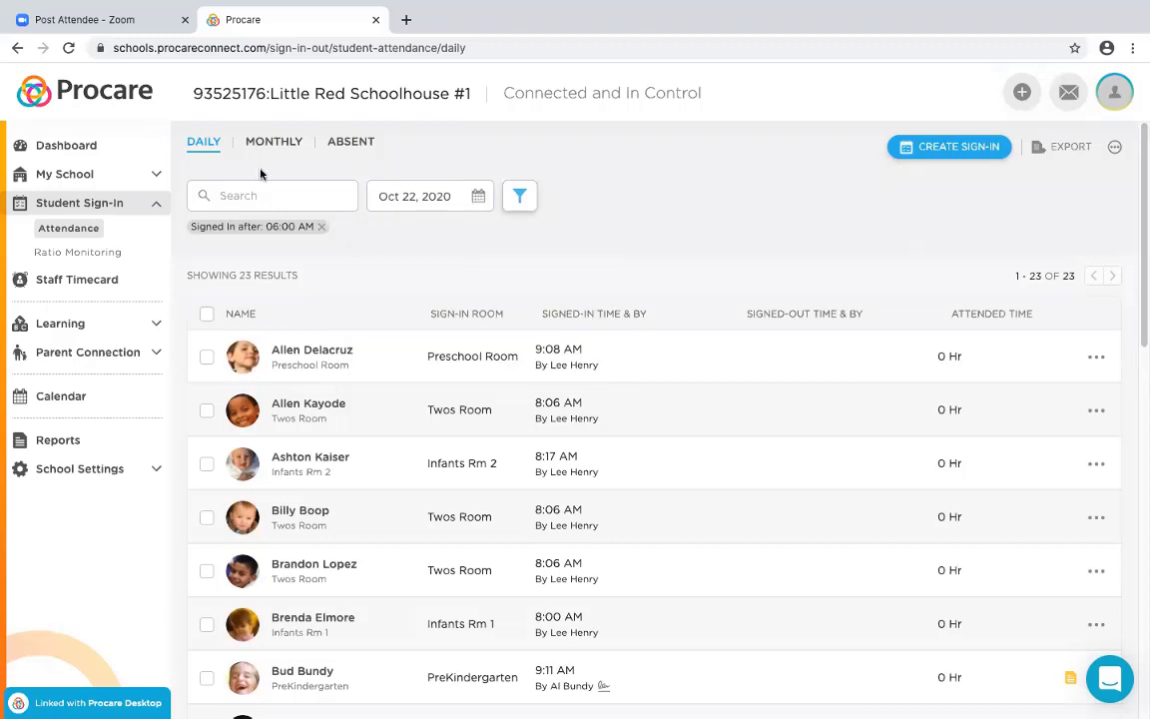
pyautogui.click(278, 143)
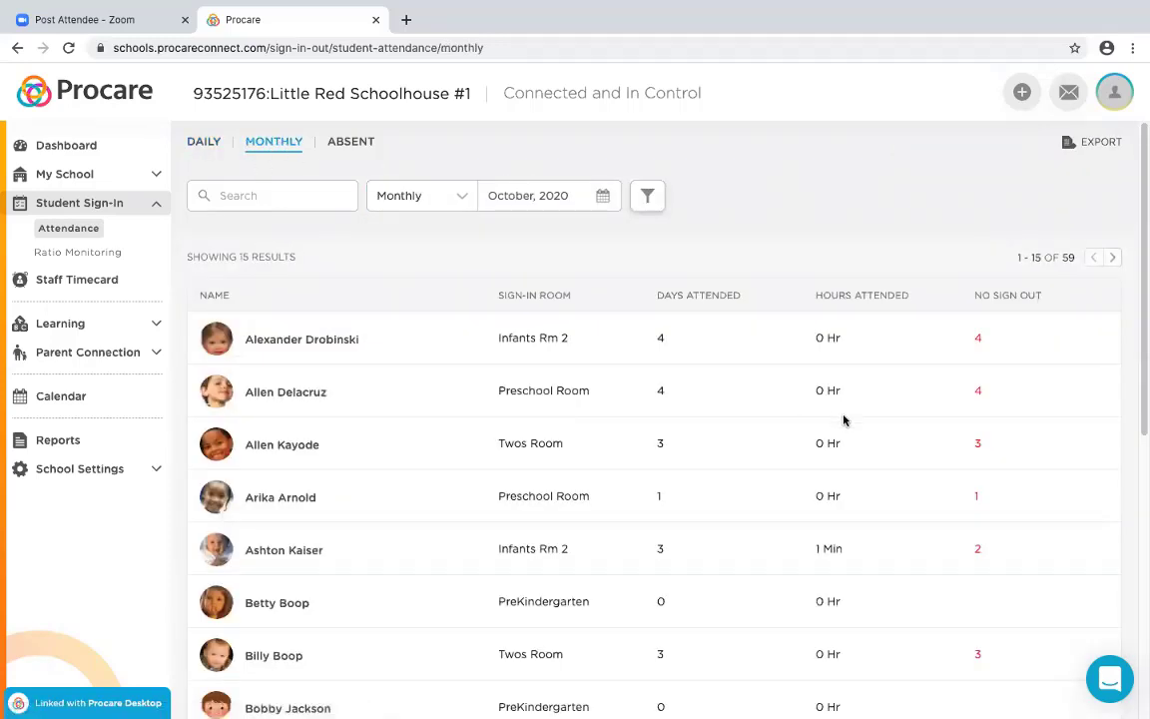
pyautogui.scroll(-2, 840, 420)
pyautogui.scroll(-5, 841, 419)
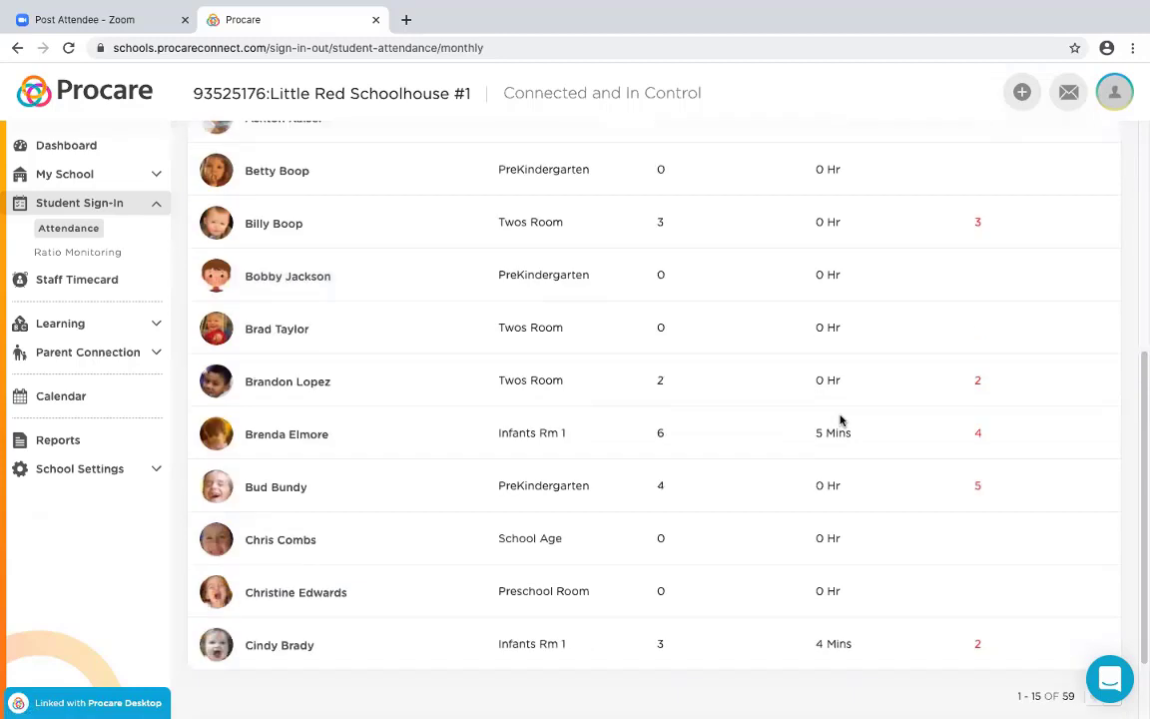
pyautogui.scroll(7, 841, 421)
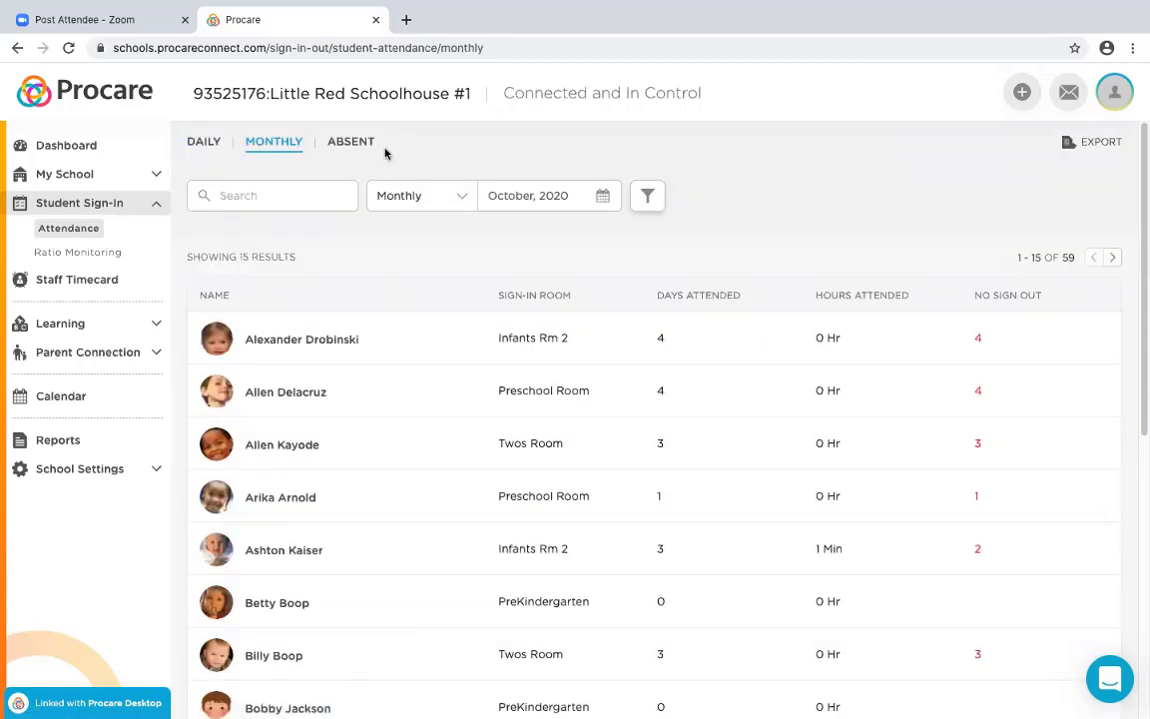
pyautogui.click(350, 146)
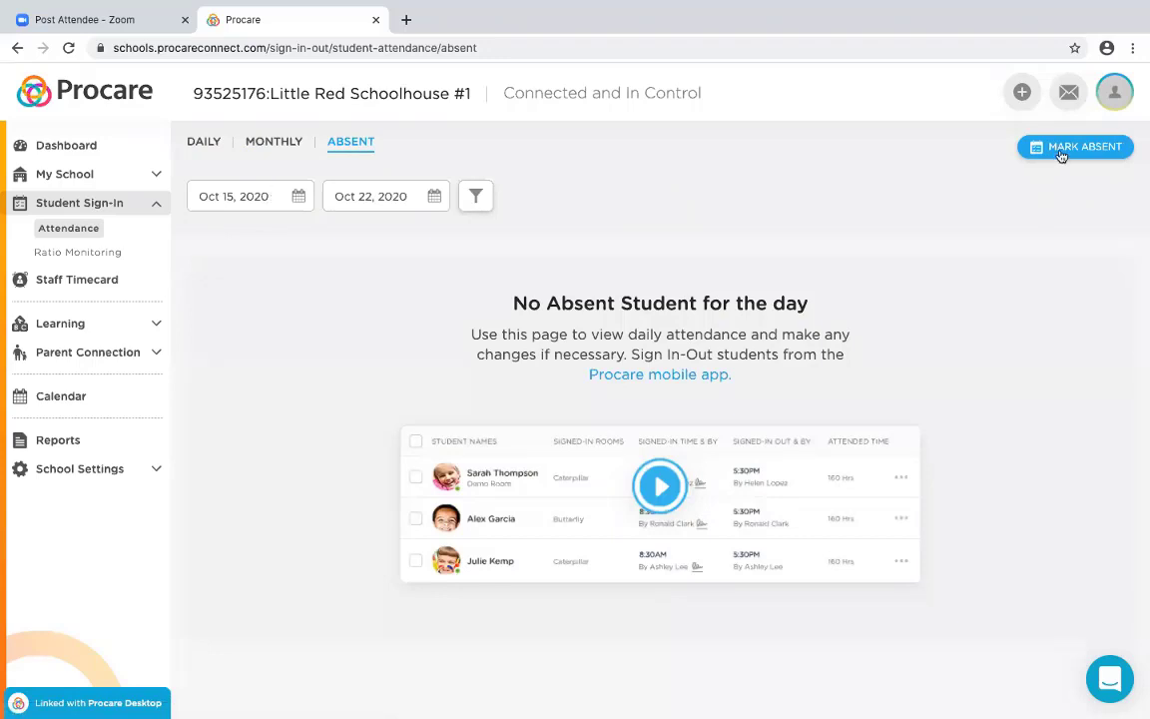
pyautogui.click(194, 142)
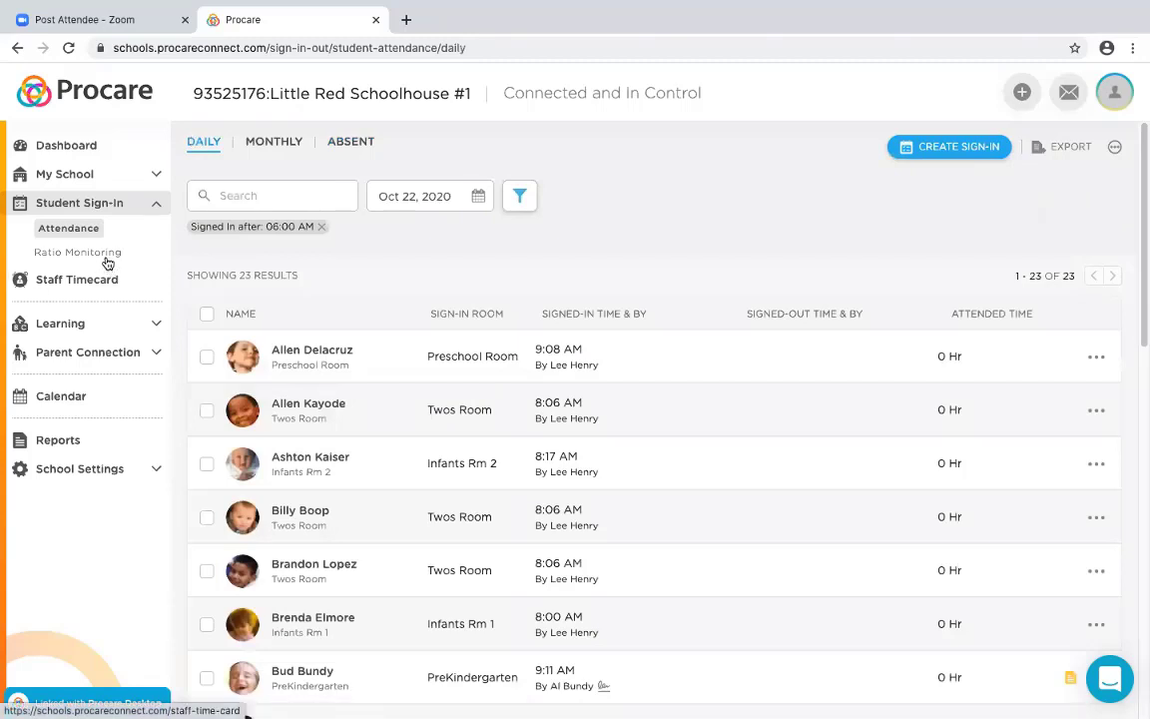
# Step: Open Ratio Monitoring to examine the configured student-to-staff ratio alerts and the graph view
pyautogui.click(98, 254)
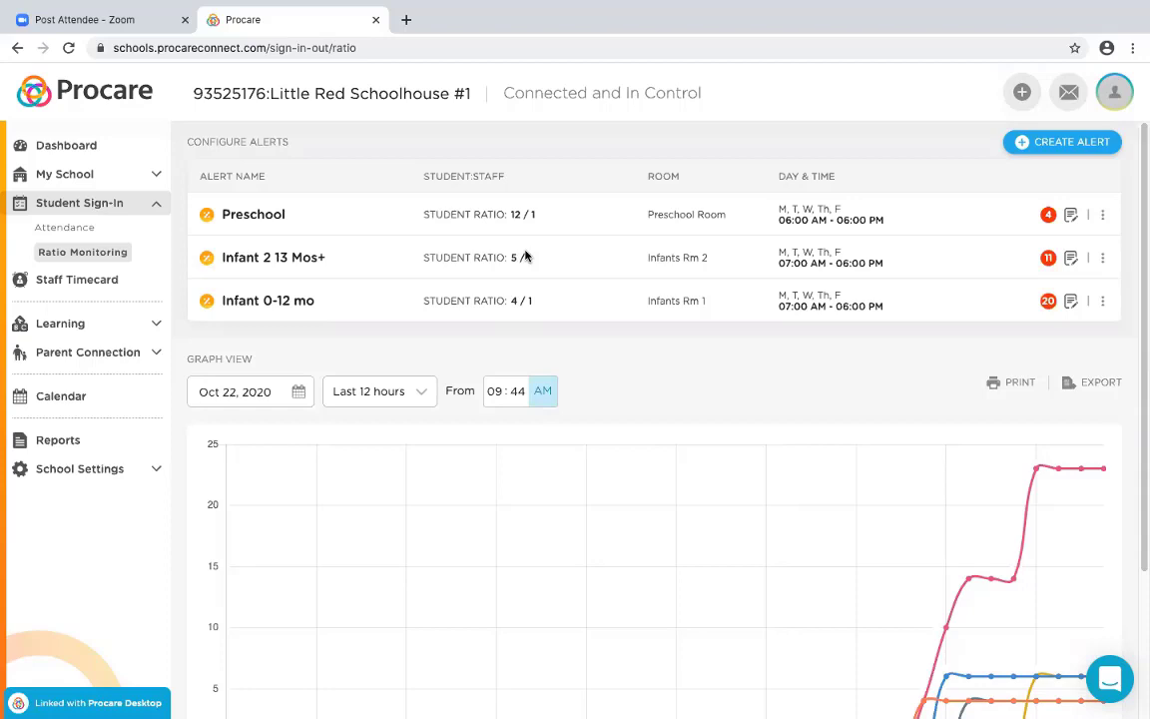
# Step: Examine the room counts in the ratio graph and hide the PreKindergarten, Kindergarten Room and Preschool Room lines
pyautogui.scroll(-3, 964, 354)
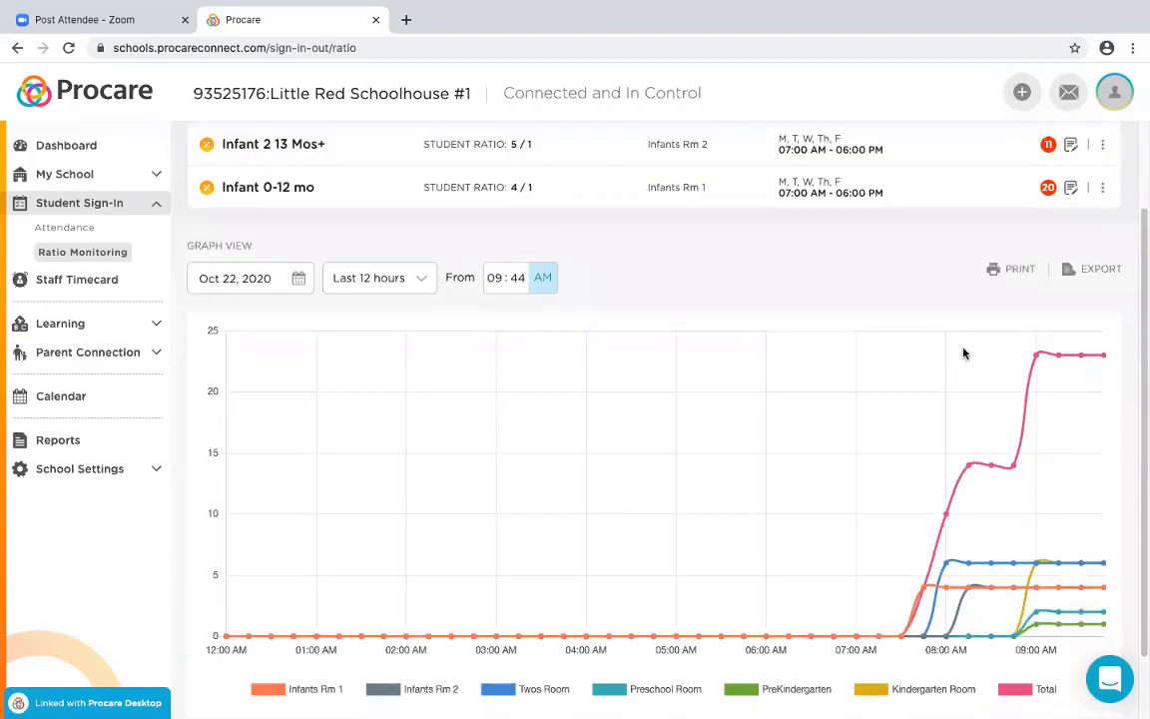
pyautogui.moveTo(1001, 475)
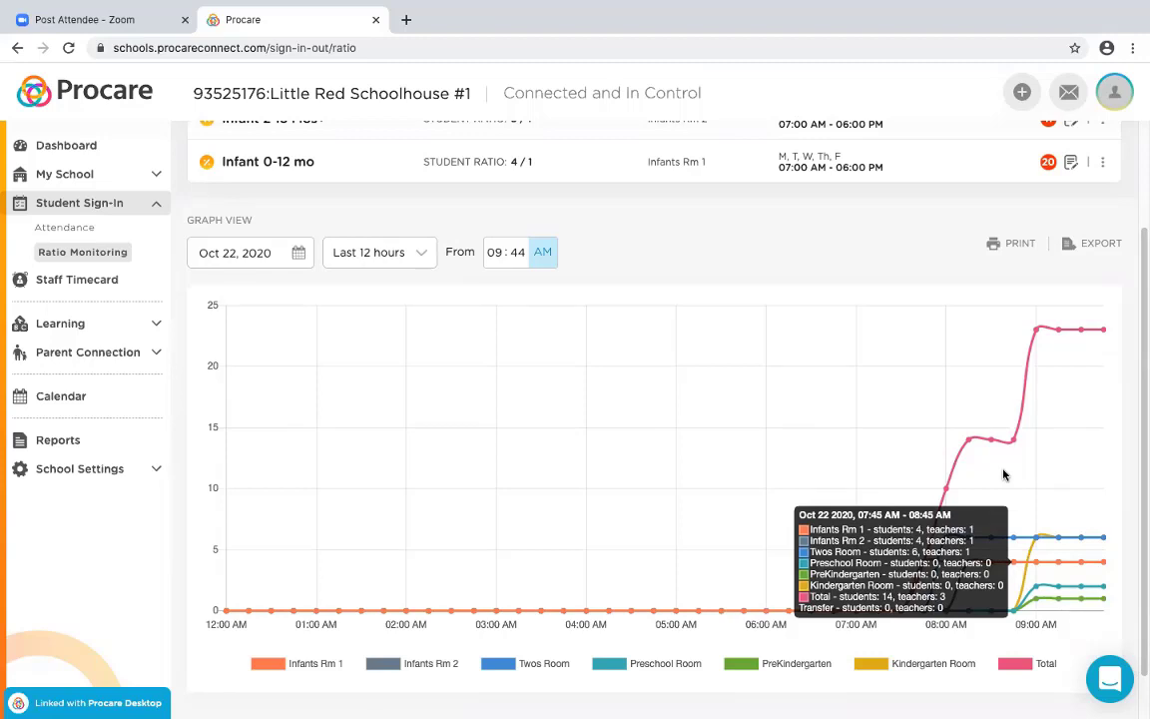
pyautogui.click(744, 663)
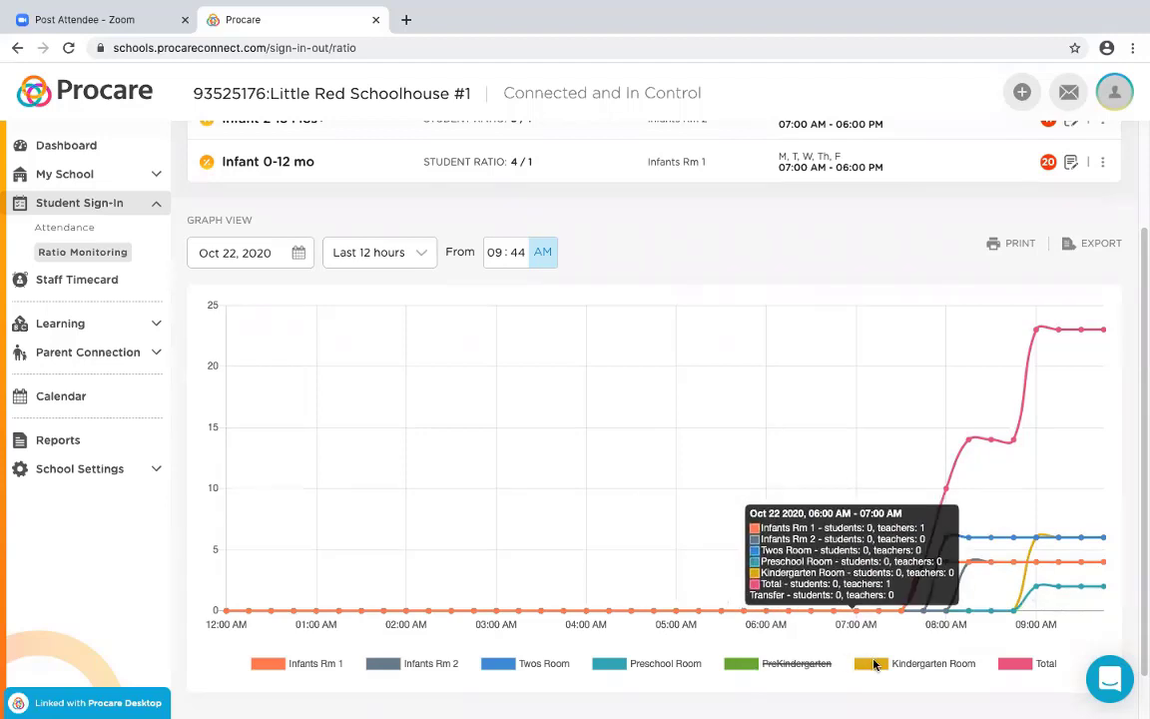
pyautogui.click(874, 664)
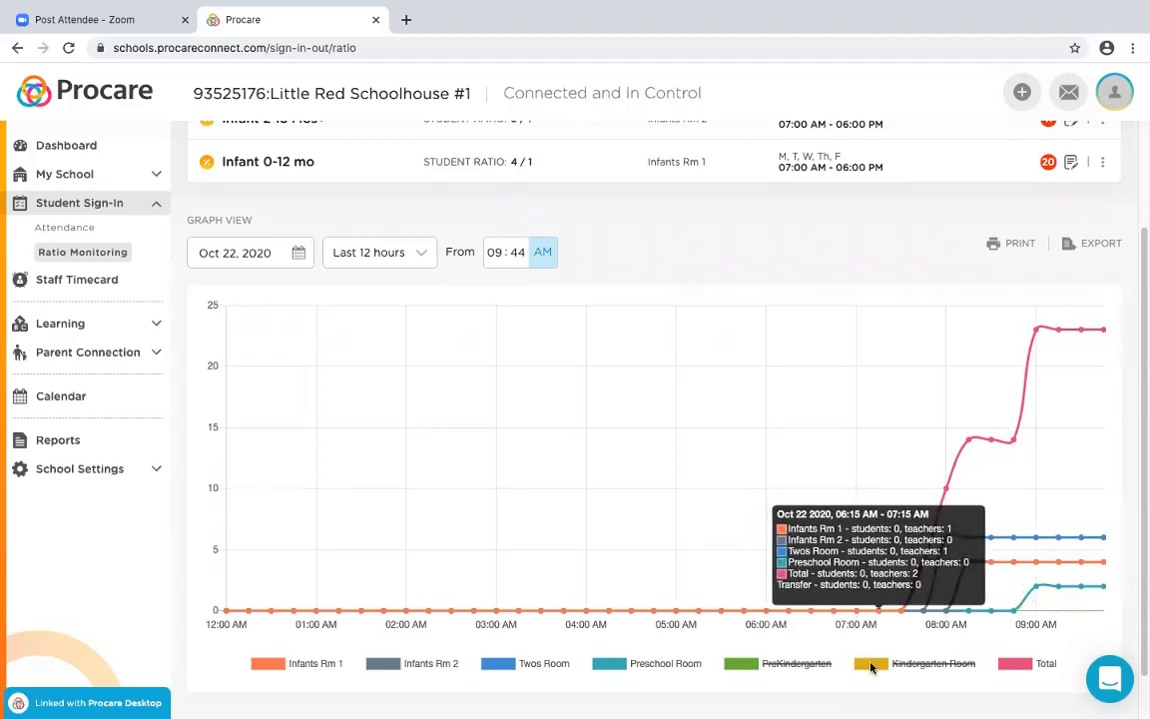
pyautogui.click(617, 665)
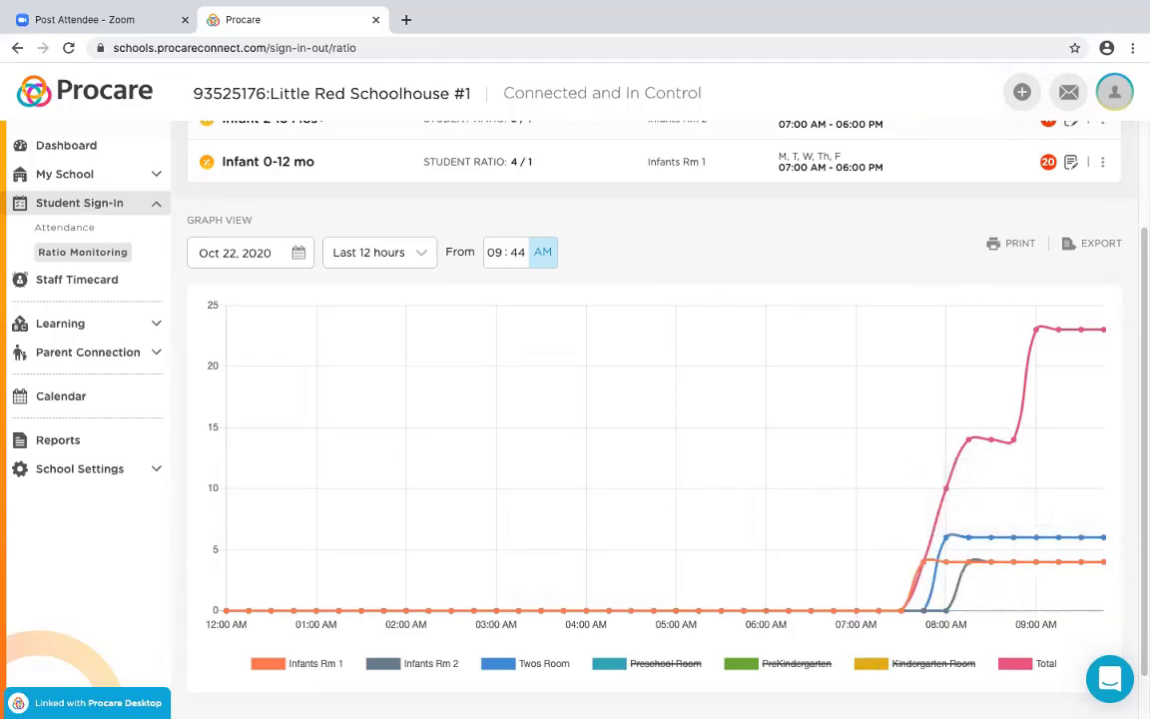
# Step: Change the ratio graph's period to the last 3 hours and examine the room lines
pyautogui.click(407, 256)
pyautogui.click(350, 283)
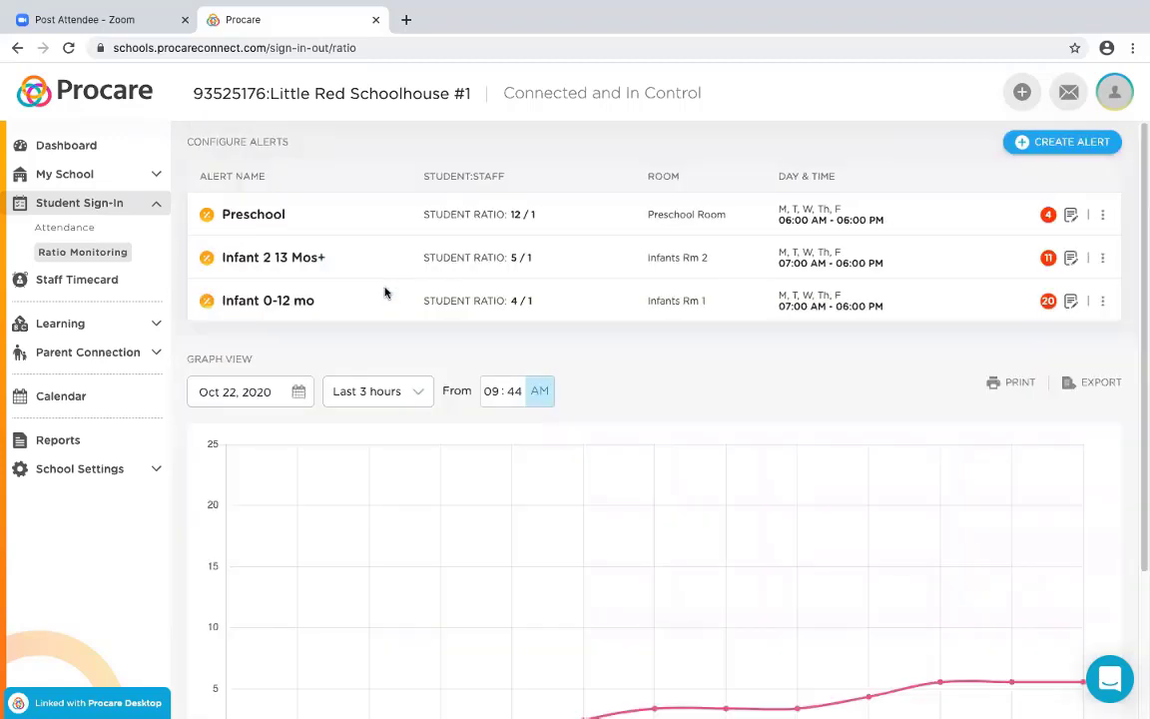
pyautogui.scroll(-2, 838, 459)
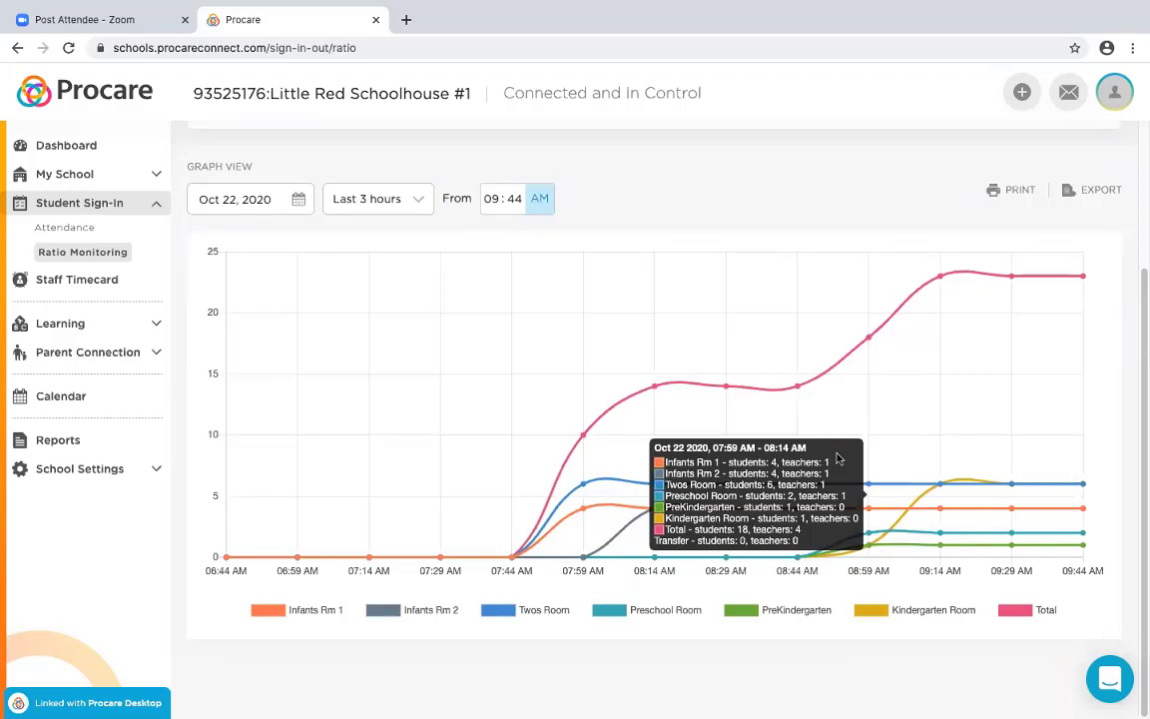
# Step: Create a clock-in from Staff Timecard for the last staff member in the list, assigned to the Kindergarten Room
pyautogui.click(85, 283)
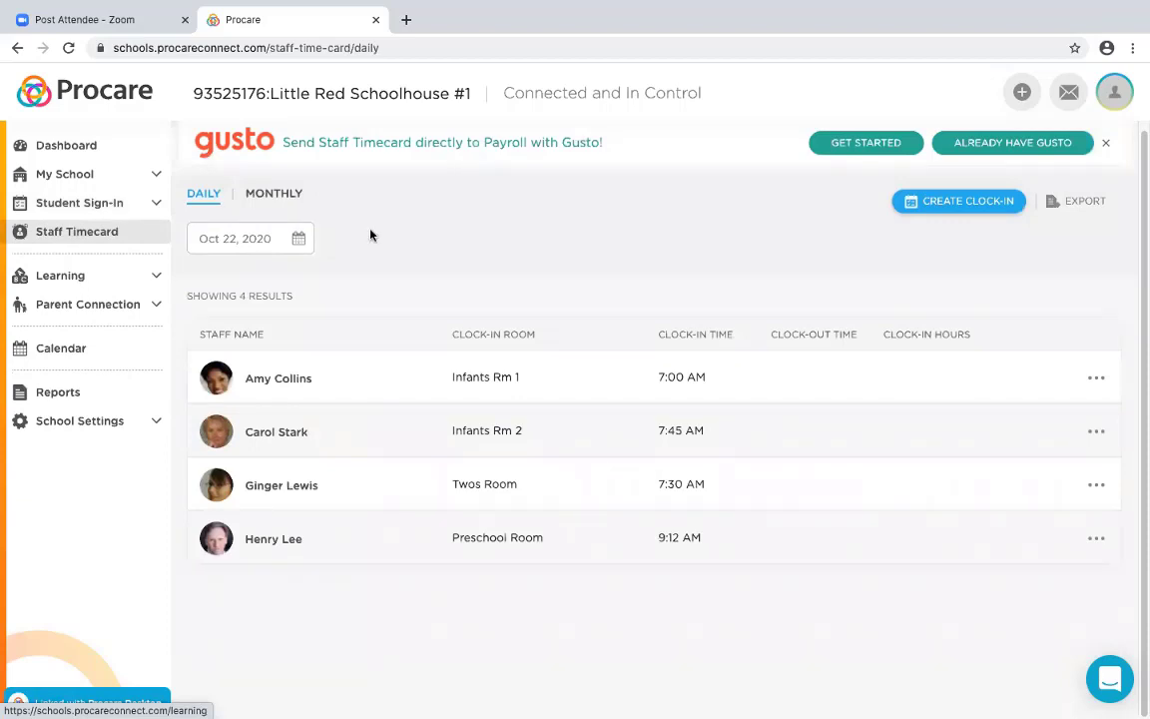
pyautogui.click(963, 207)
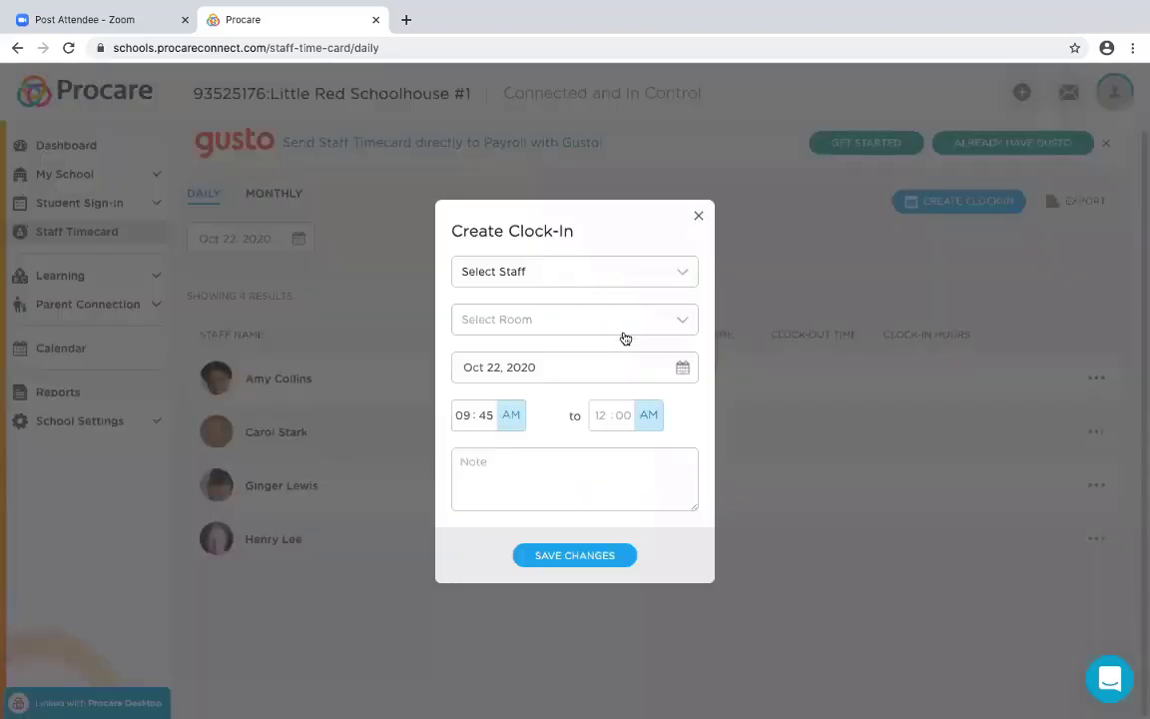
pyautogui.click(589, 272)
pyautogui.scroll(-10, 540, 455)
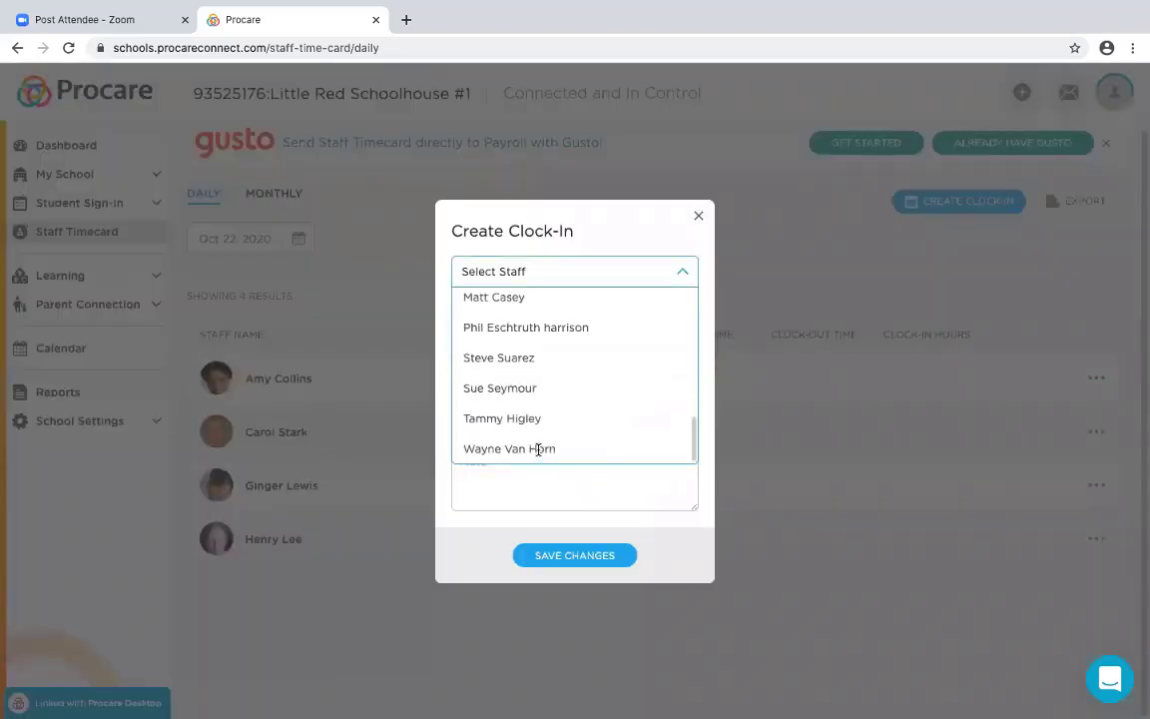
pyautogui.click(540, 449)
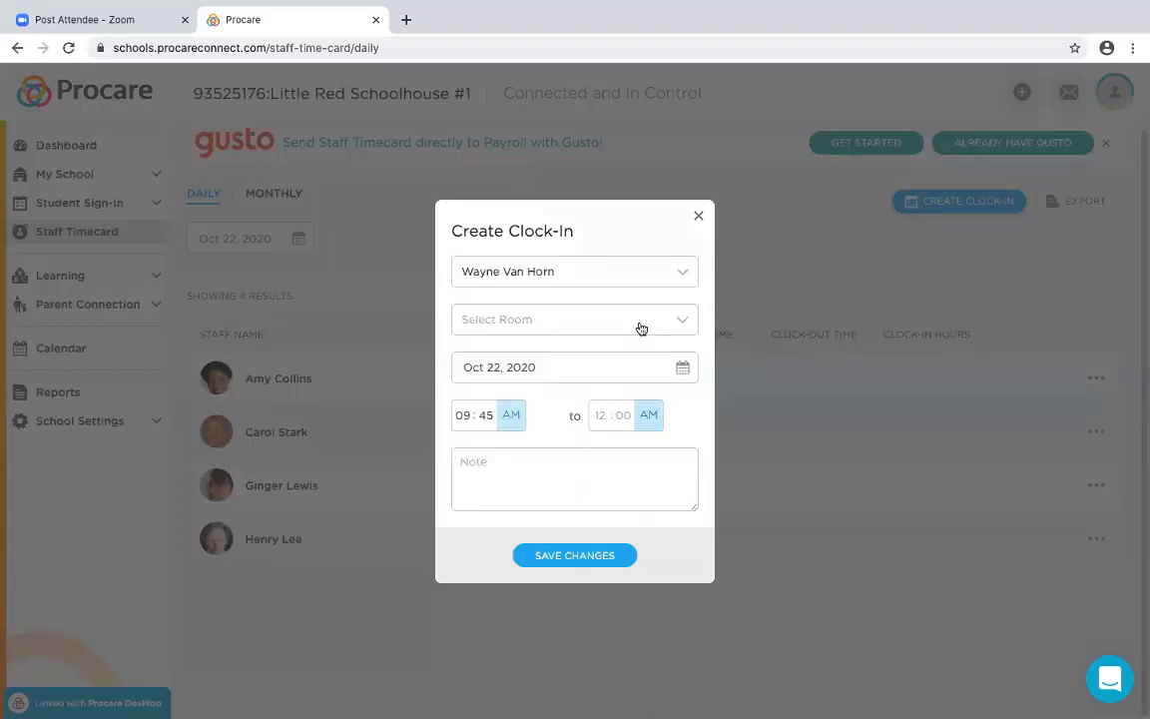
pyautogui.click(642, 325)
pyautogui.scroll(-3, 643, 388)
pyautogui.click(506, 464)
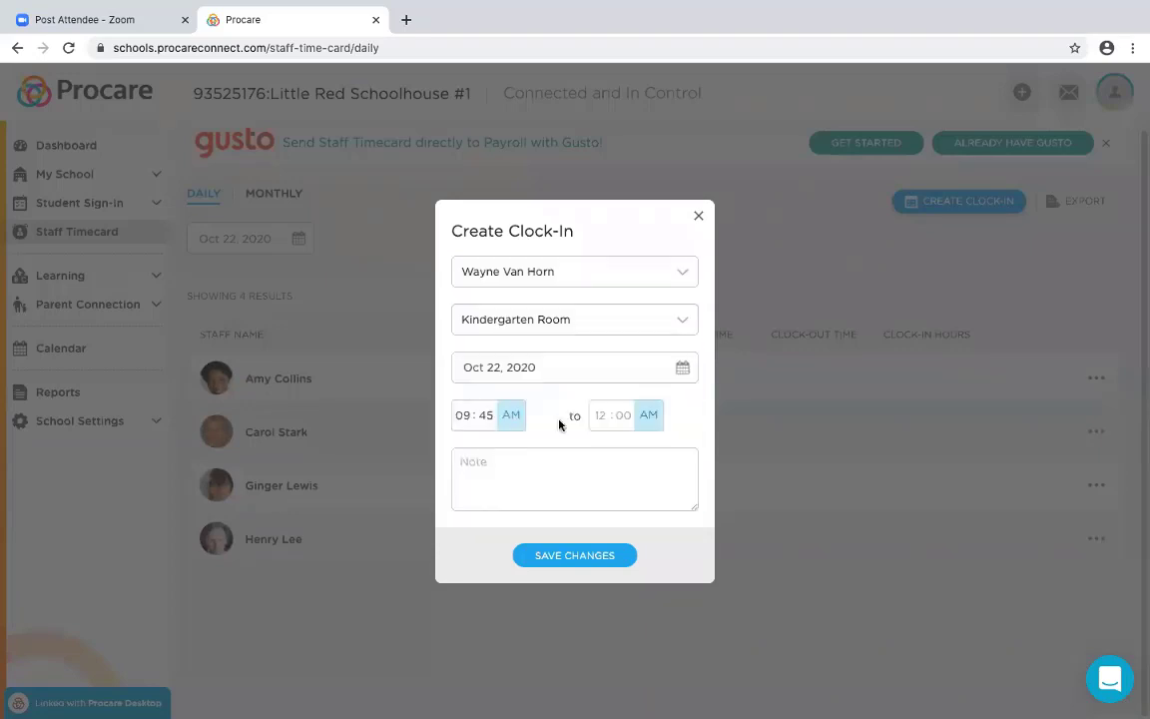
# Step: Set the clock-in date to Oct 22, 2020 and the start time to 07:30 AM, and save the entry
pyautogui.click(682, 368)
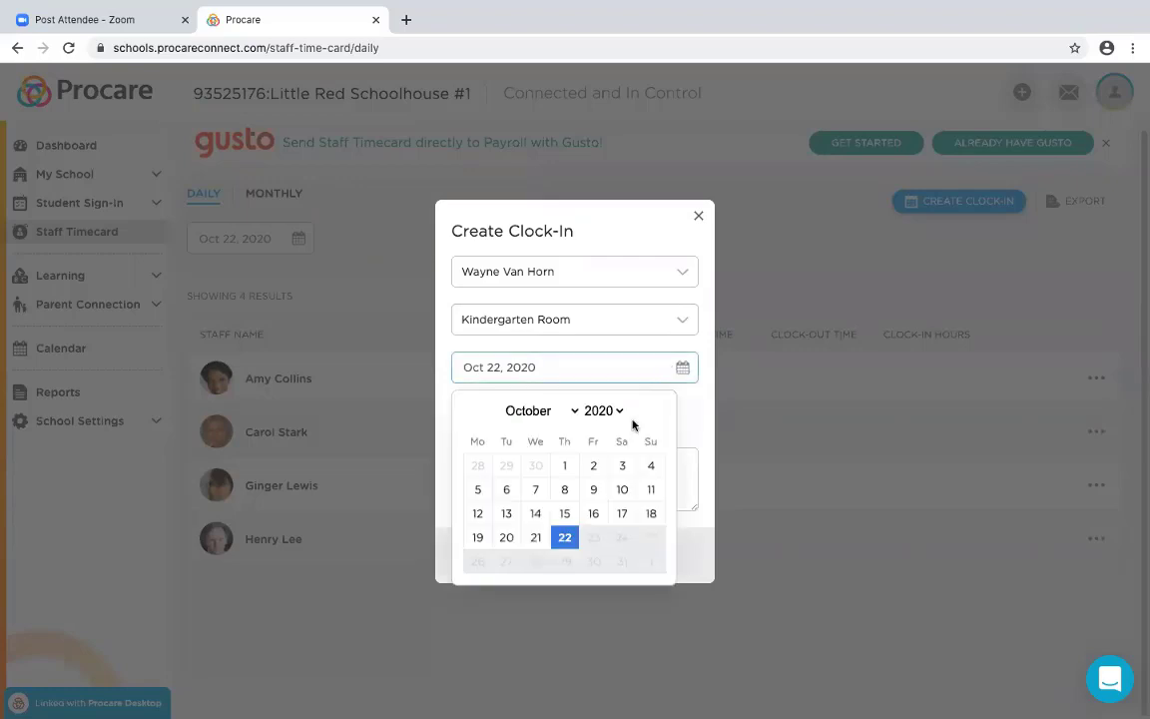
pyautogui.click(565, 539)
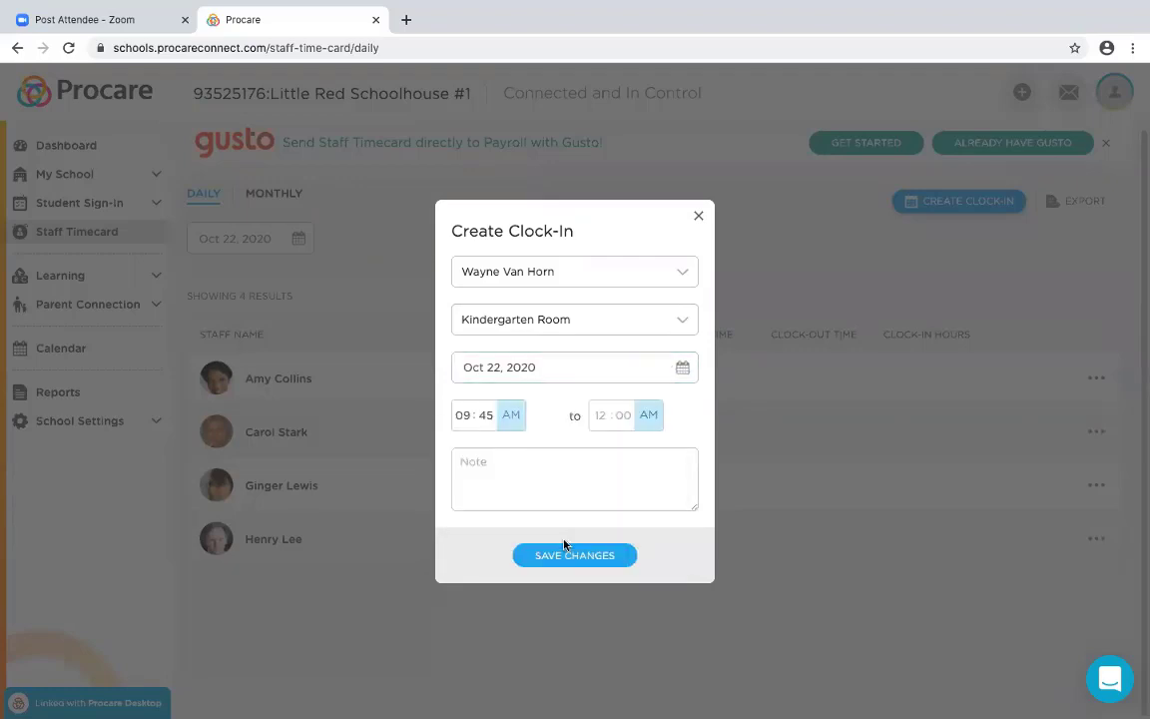
pyautogui.click(462, 415)
pyautogui.write('0730')
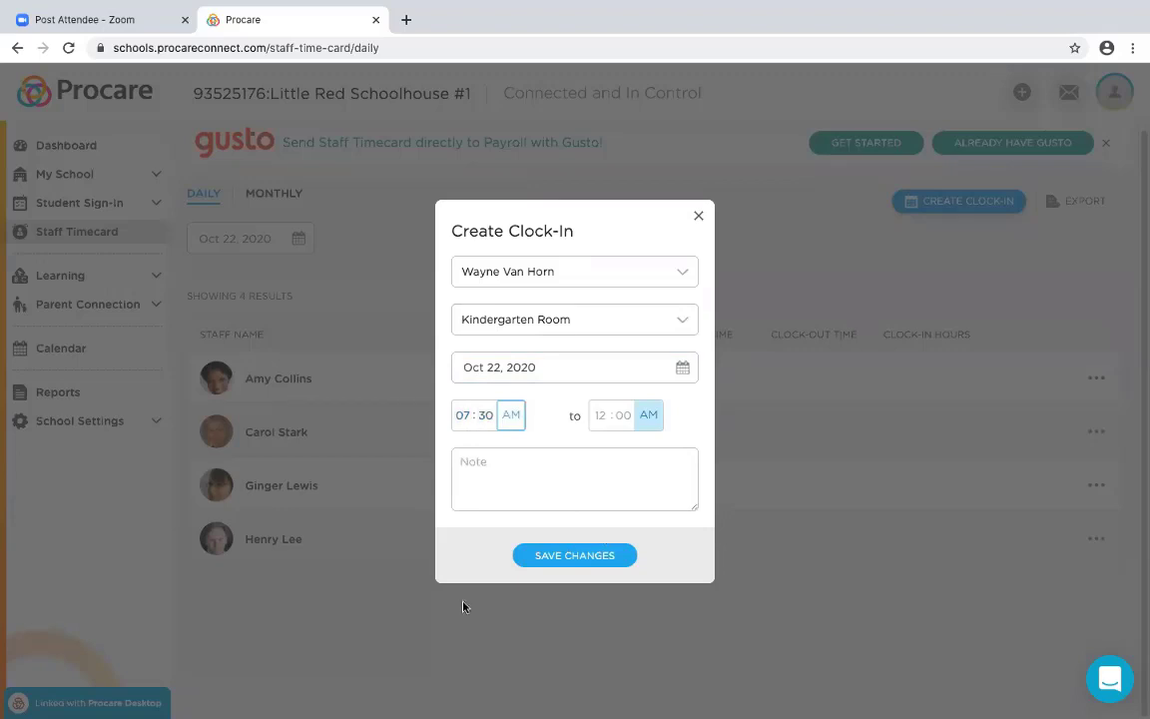
pyautogui.click(545, 463)
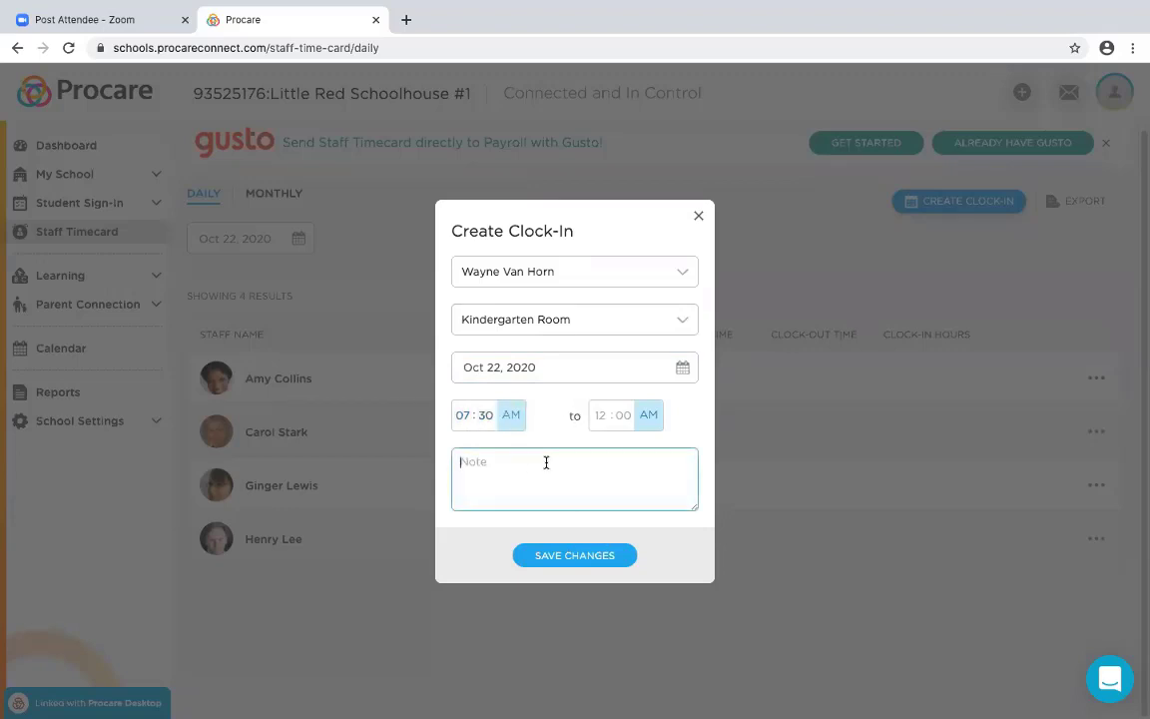
pyautogui.click(576, 555)
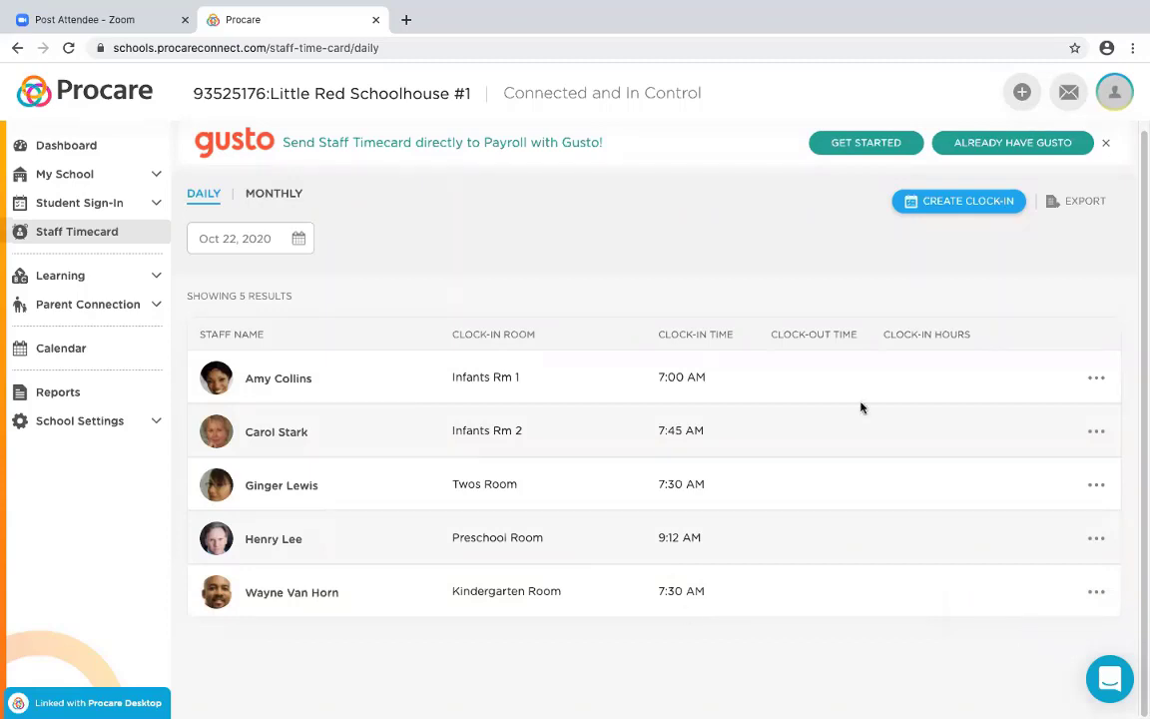
# Step: Start another clock-in and choose the staff member fourth from the end of the list
pyautogui.click(966, 203)
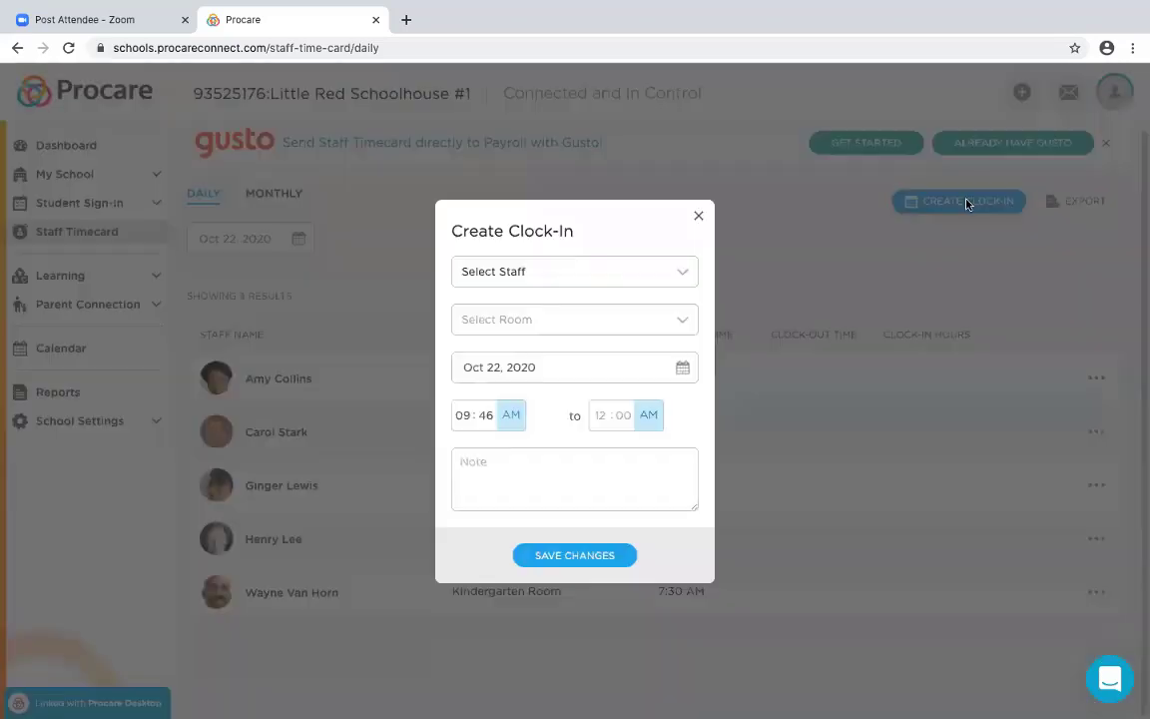
pyautogui.click(606, 275)
pyautogui.scroll(-3, 632, 340)
pyautogui.scroll(-2, 633, 339)
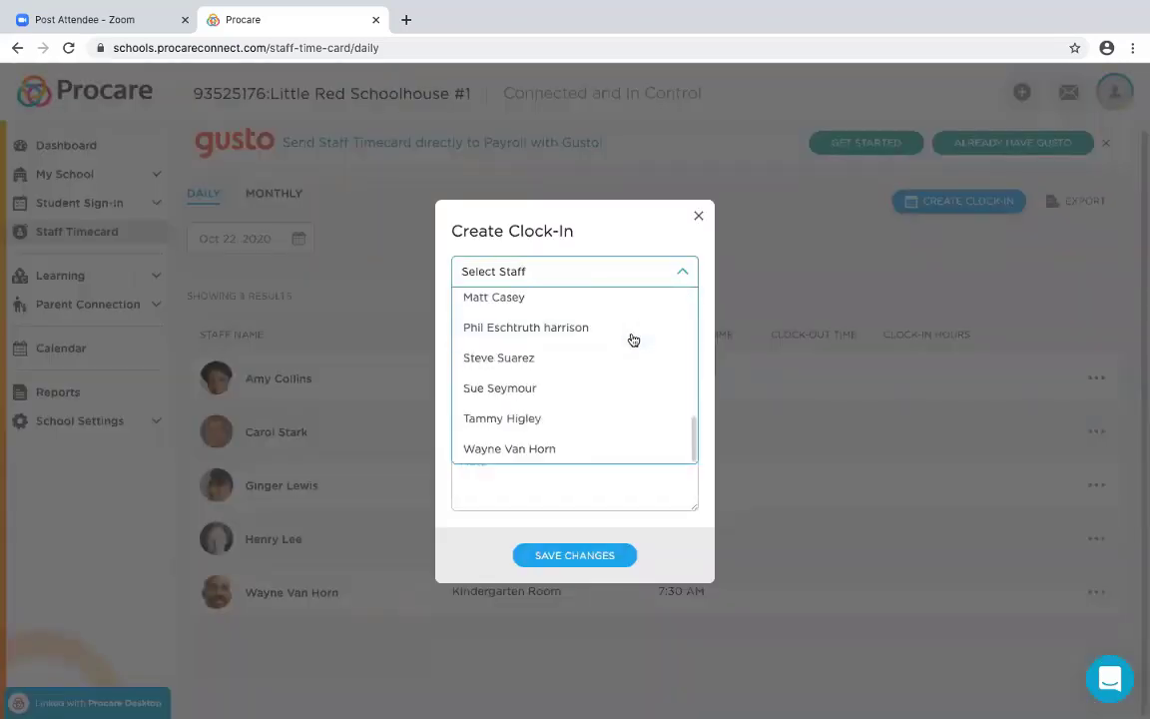
pyautogui.scroll(1, 632, 340)
pyautogui.scroll(-2, 632, 340)
pyautogui.scroll(3, 632, 340)
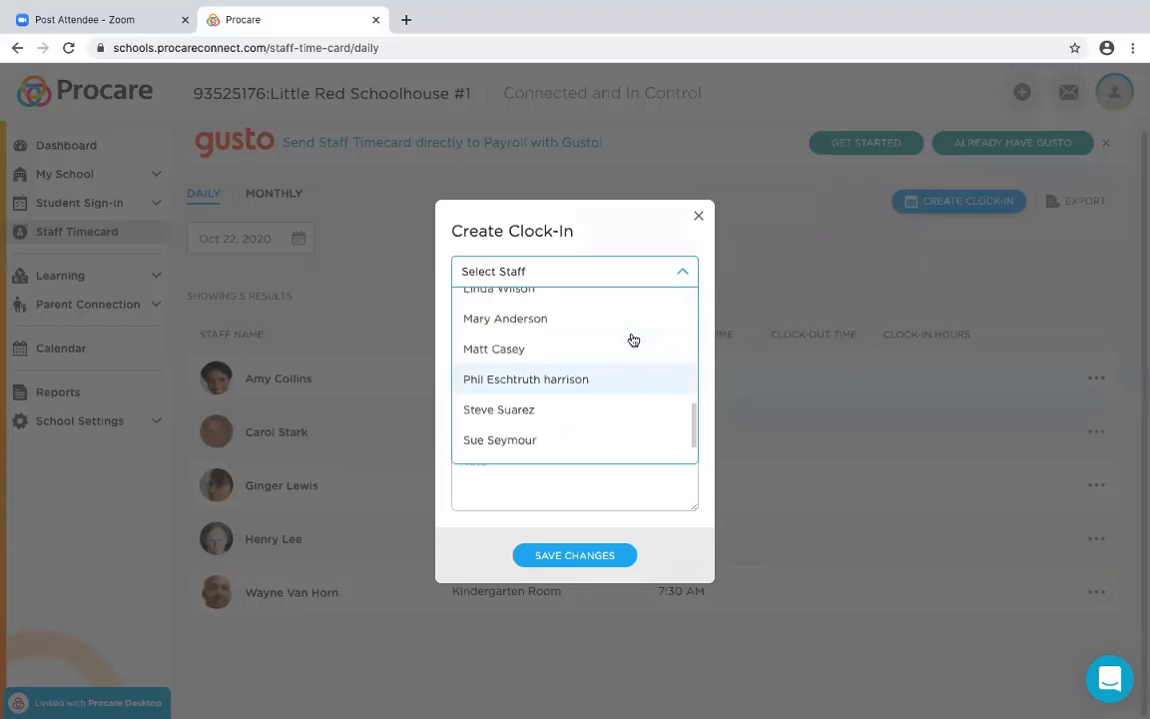
pyautogui.scroll(1, 632, 340)
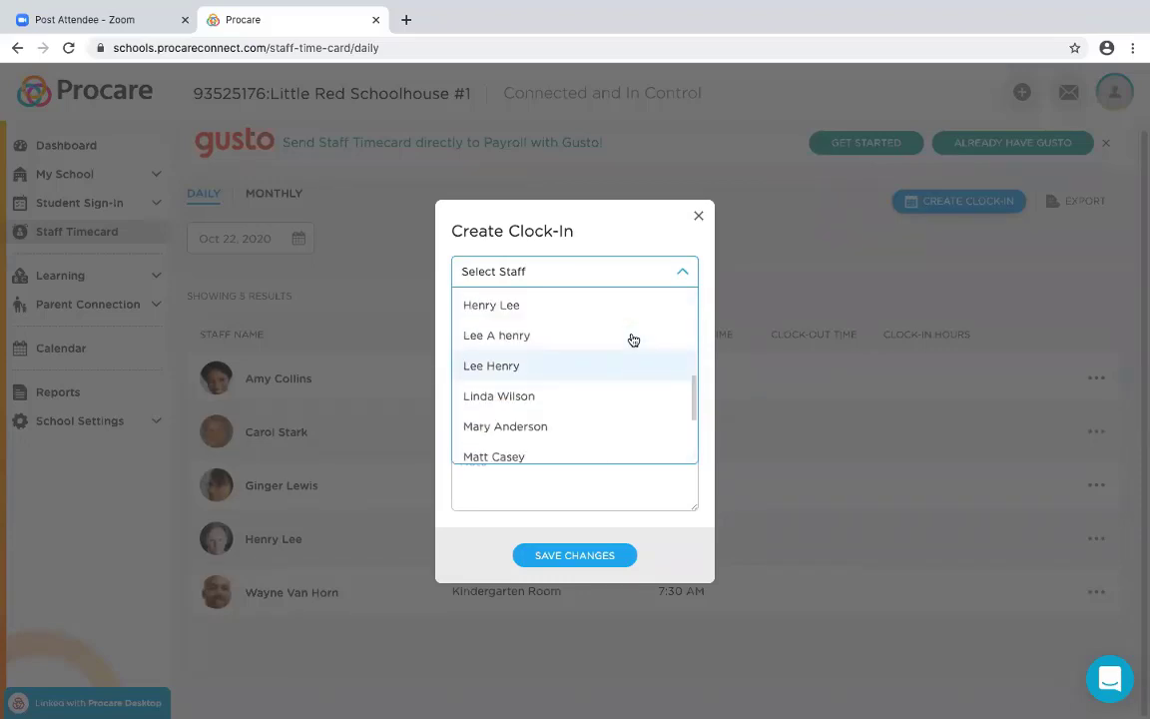
pyautogui.scroll(-2, 632, 339)
pyautogui.scroll(-1, 633, 339)
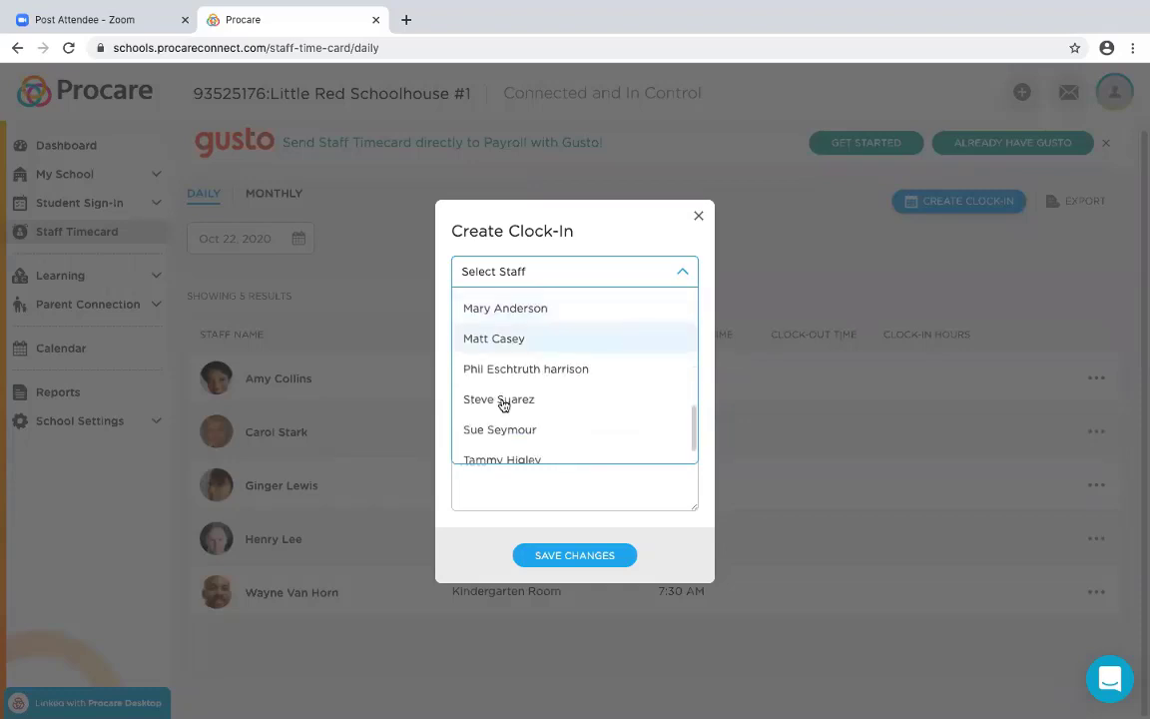
pyautogui.click(573, 400)
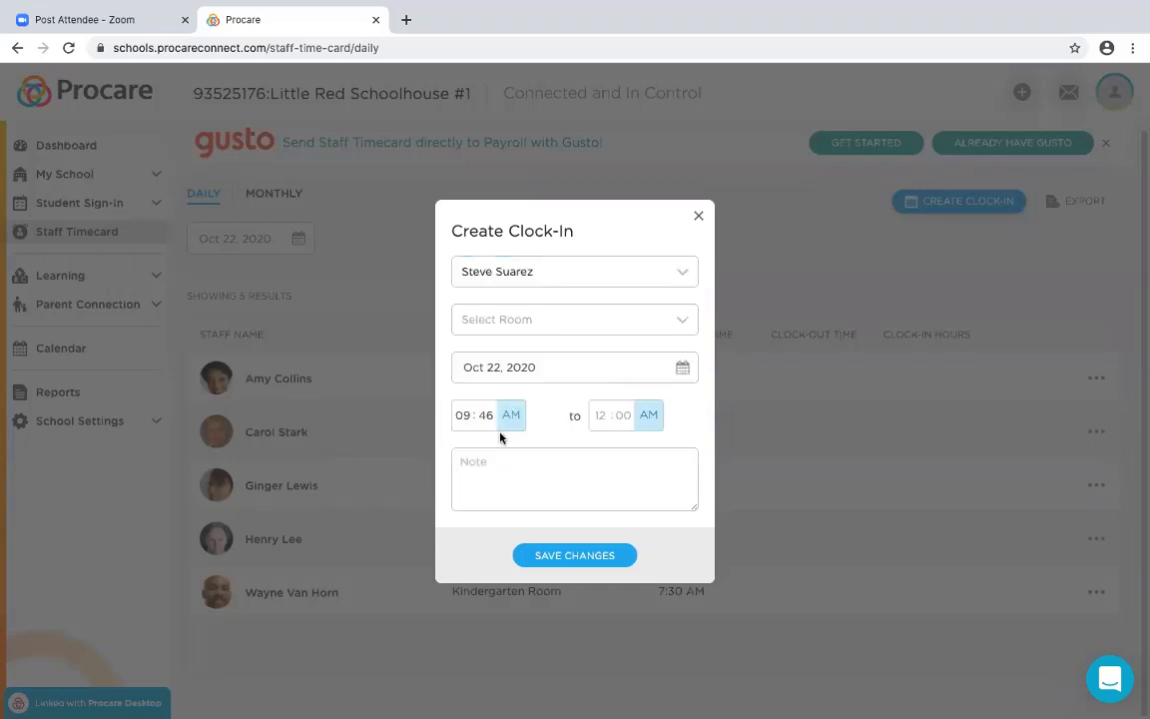
# Step: Set the clock-in to the Preschool Room on Oct 22, 2020 at 07:00 AM and save it
pyautogui.click(675, 373)
pyautogui.click(557, 539)
pyautogui.click(629, 322)
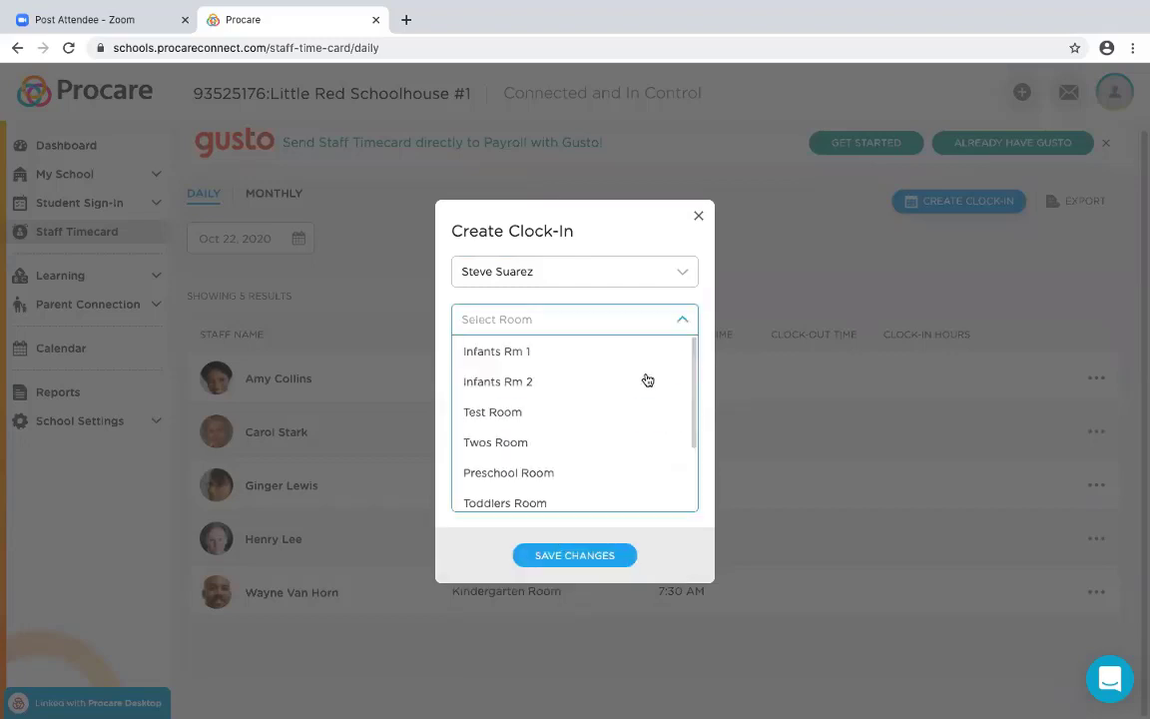
pyautogui.scroll(-1, 541, 418)
pyautogui.click(541, 421)
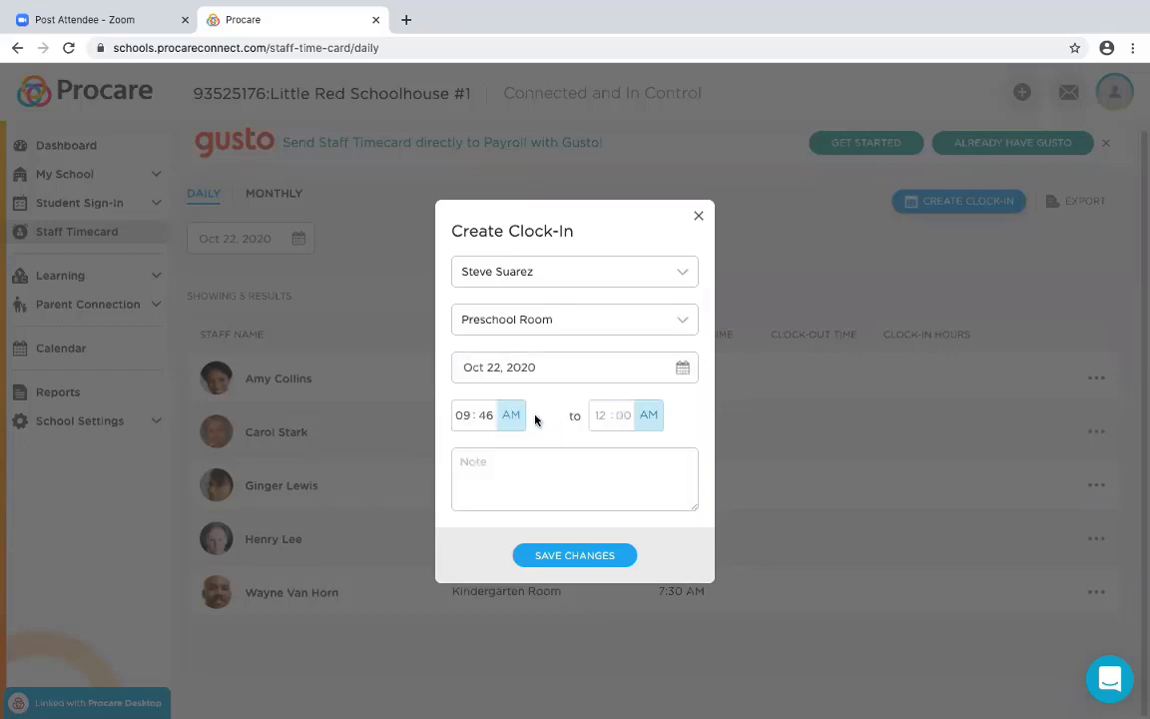
pyautogui.click(461, 416)
pyautogui.write('0700')
pyautogui.click(605, 556)
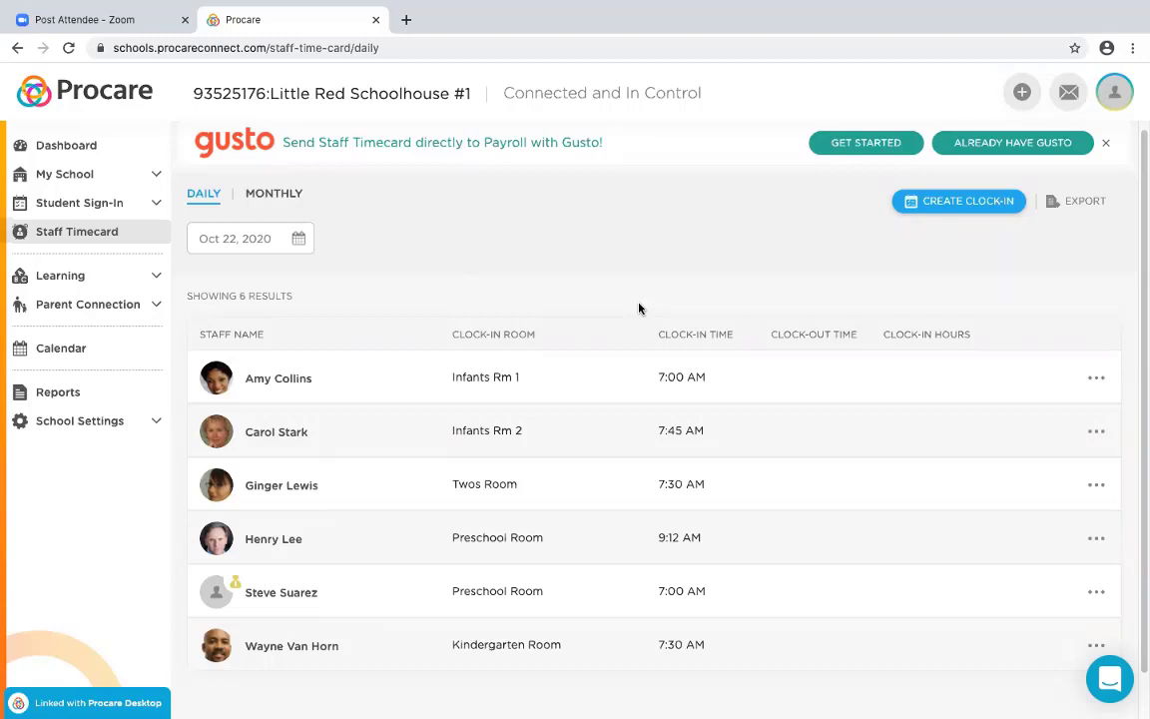
# Step: Open the Learning lesson plans and review the lessons in the Oct 19 – Oct 25 weekly plan
pyautogui.click(142, 283)
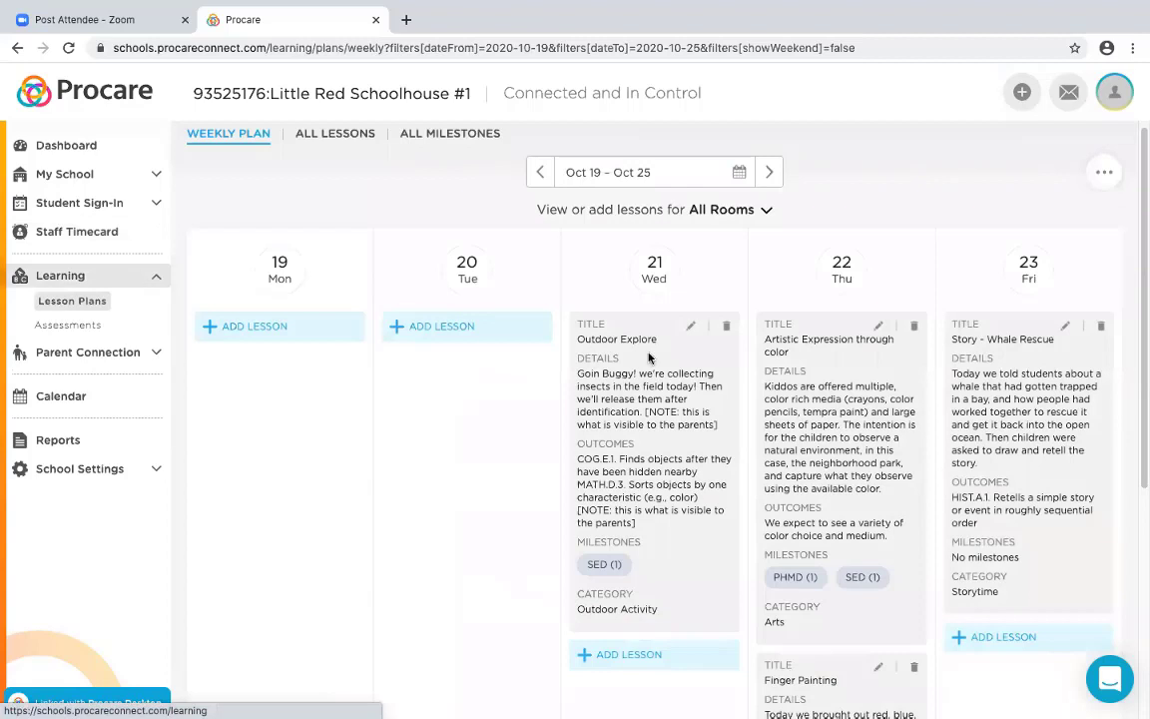
pyautogui.scroll(-1, 876, 365)
pyautogui.scroll(-3, 876, 365)
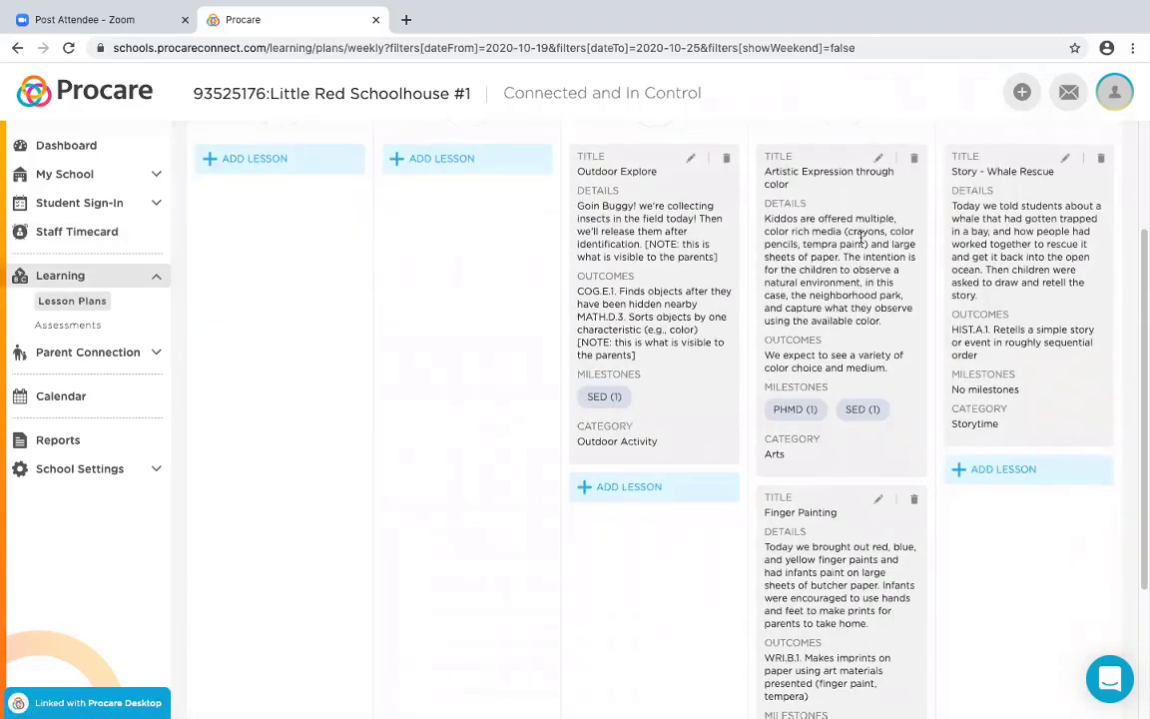
pyautogui.scroll(-3, 846, 515)
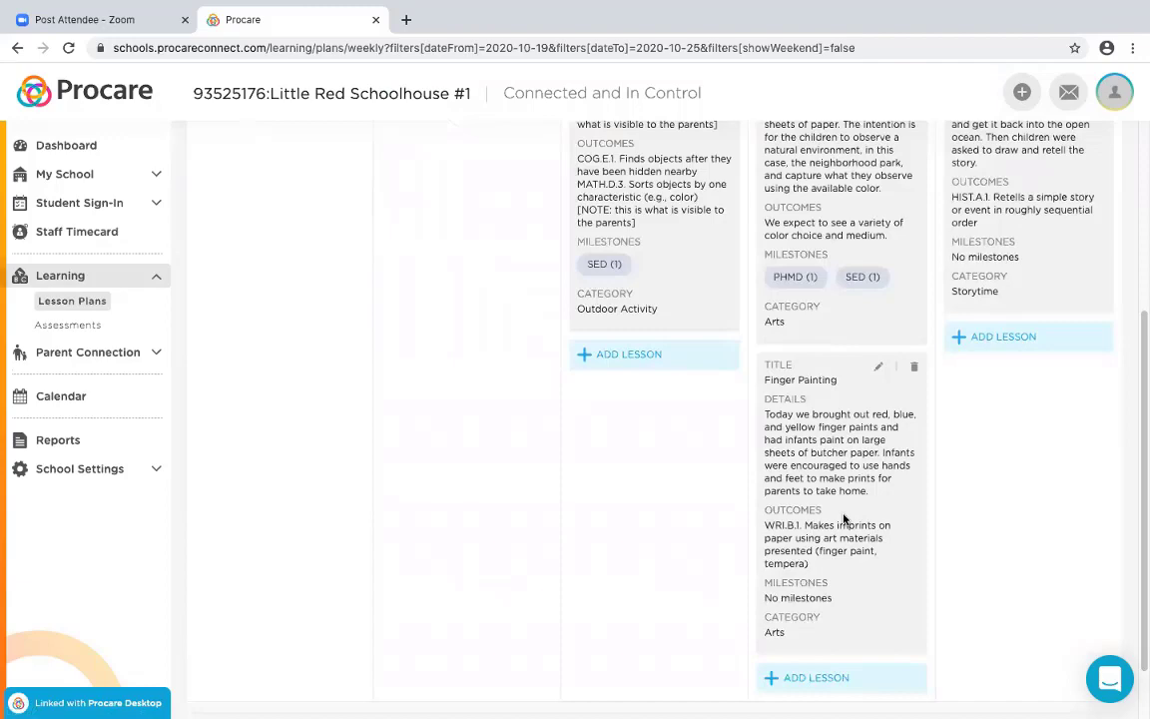
pyautogui.scroll(6, 844, 519)
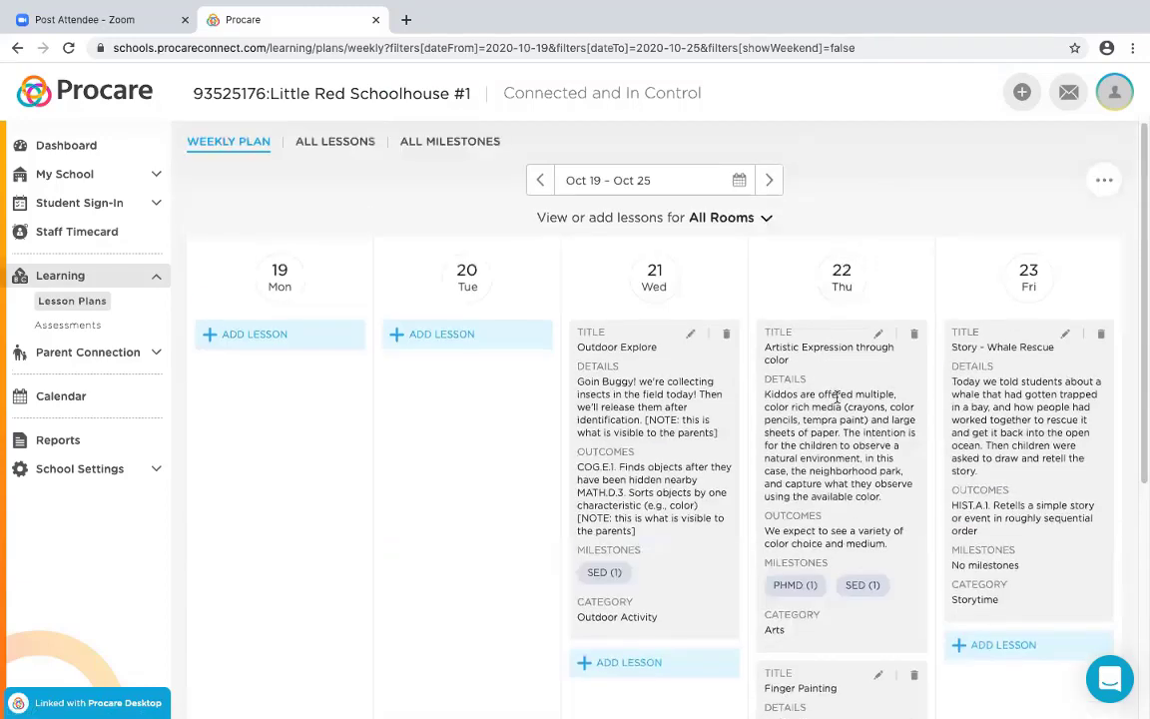
pyautogui.scroll(-8, 835, 324)
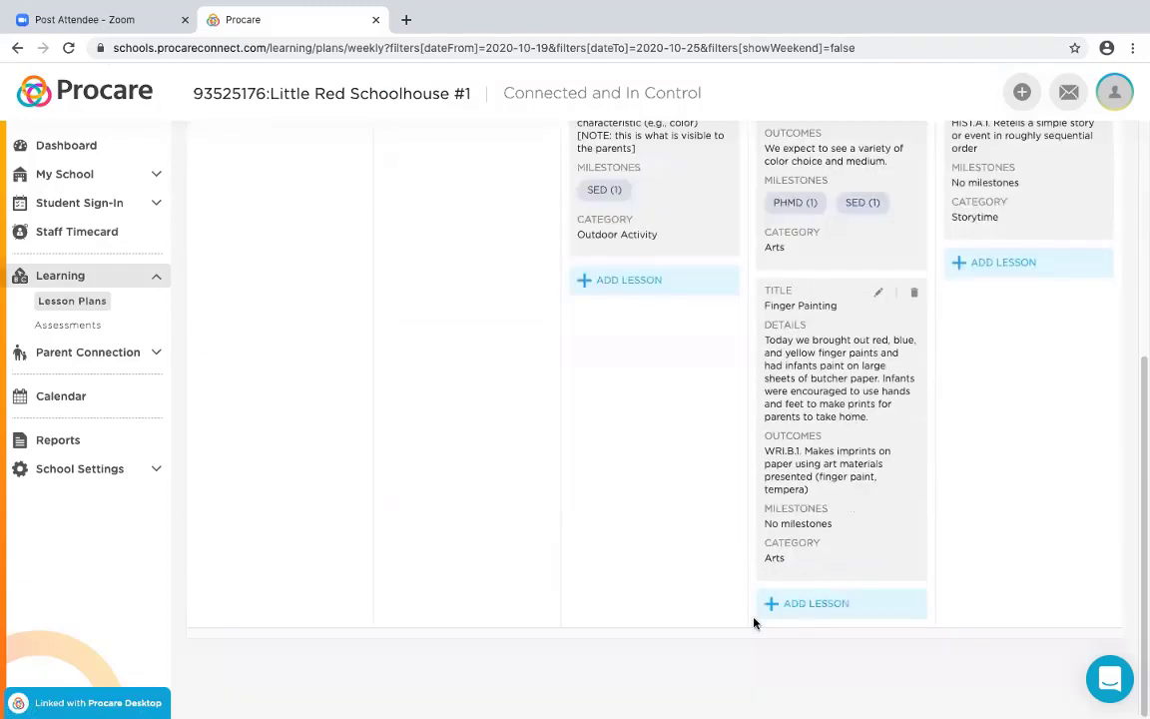
# Step: Start adding a lesson to Thursday the 22nd, browse the existing lessons, and open the form for creating a new lesson instead
pyautogui.click(815, 604)
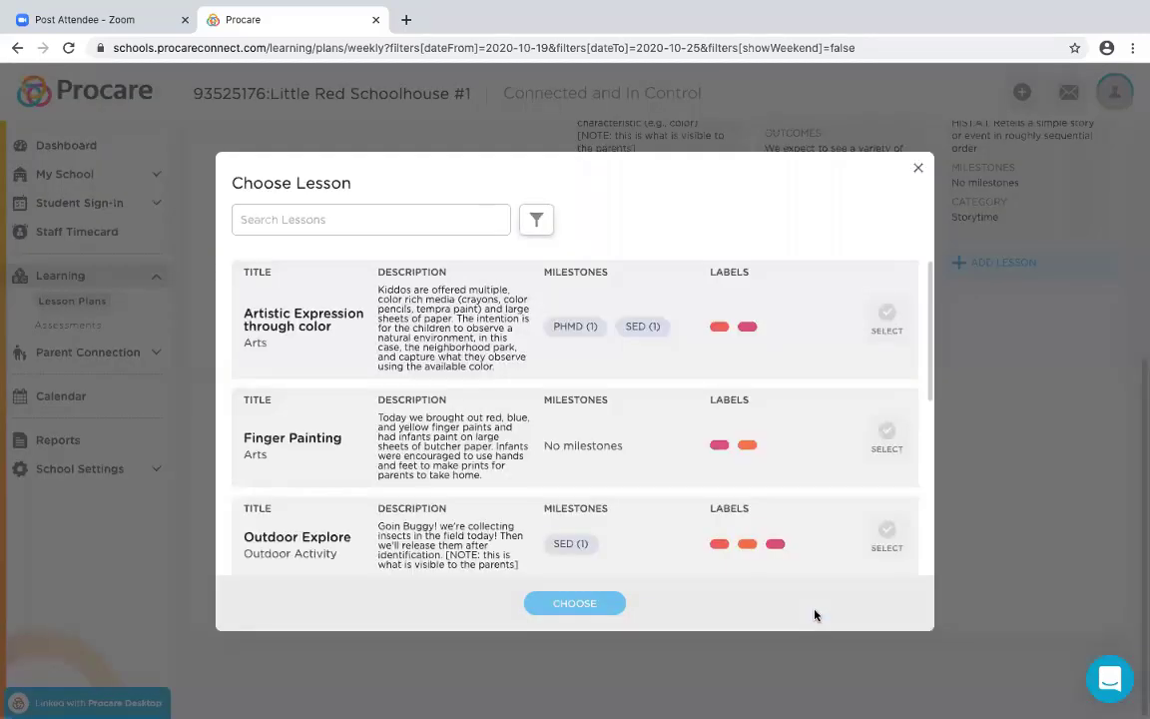
pyautogui.scroll(-2, 835, 419)
pyautogui.scroll(-2, 835, 419)
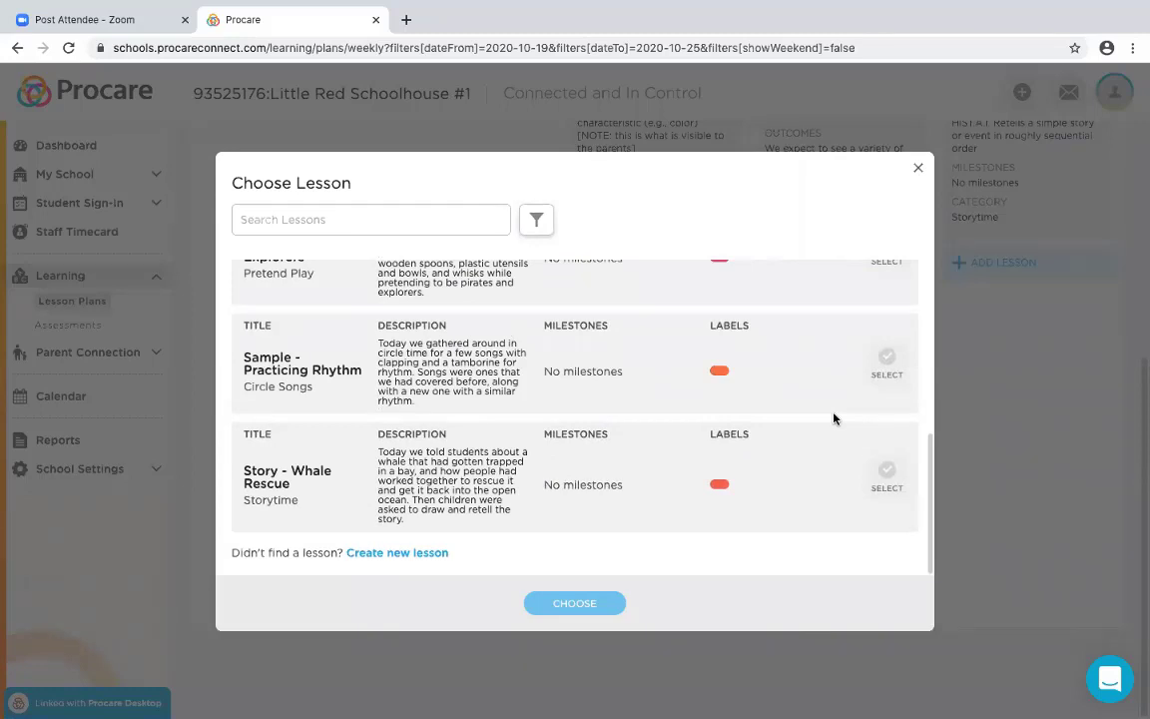
pyautogui.click(401, 554)
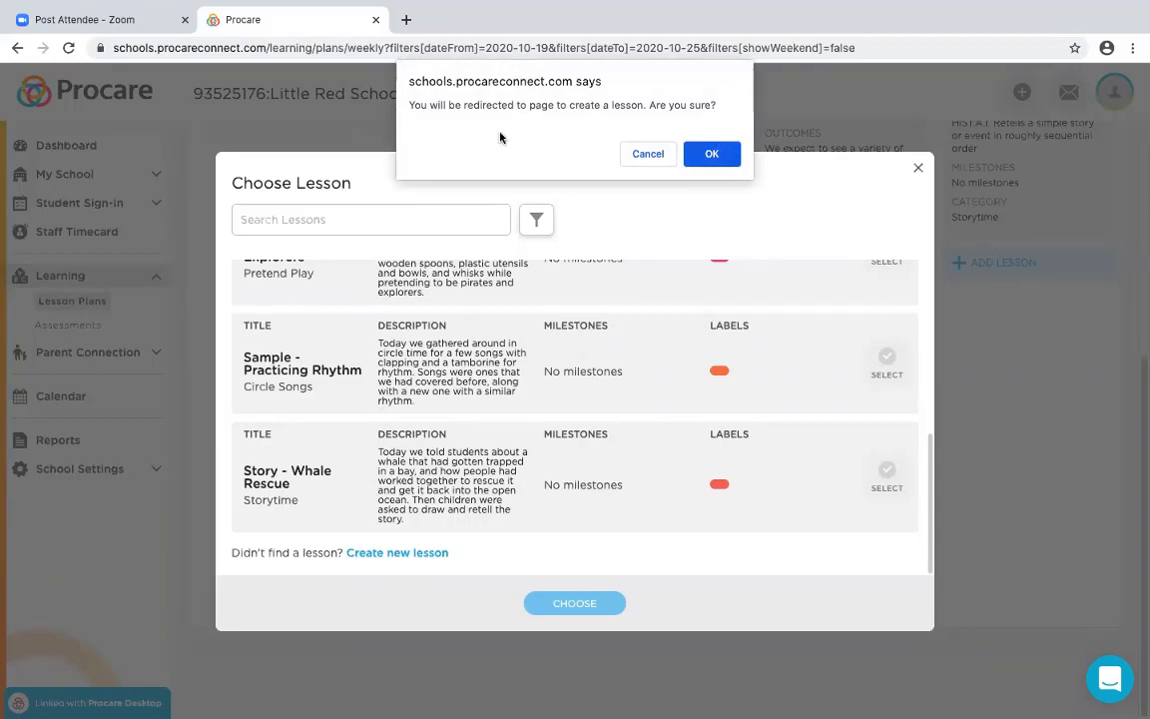
pyautogui.click(707, 154)
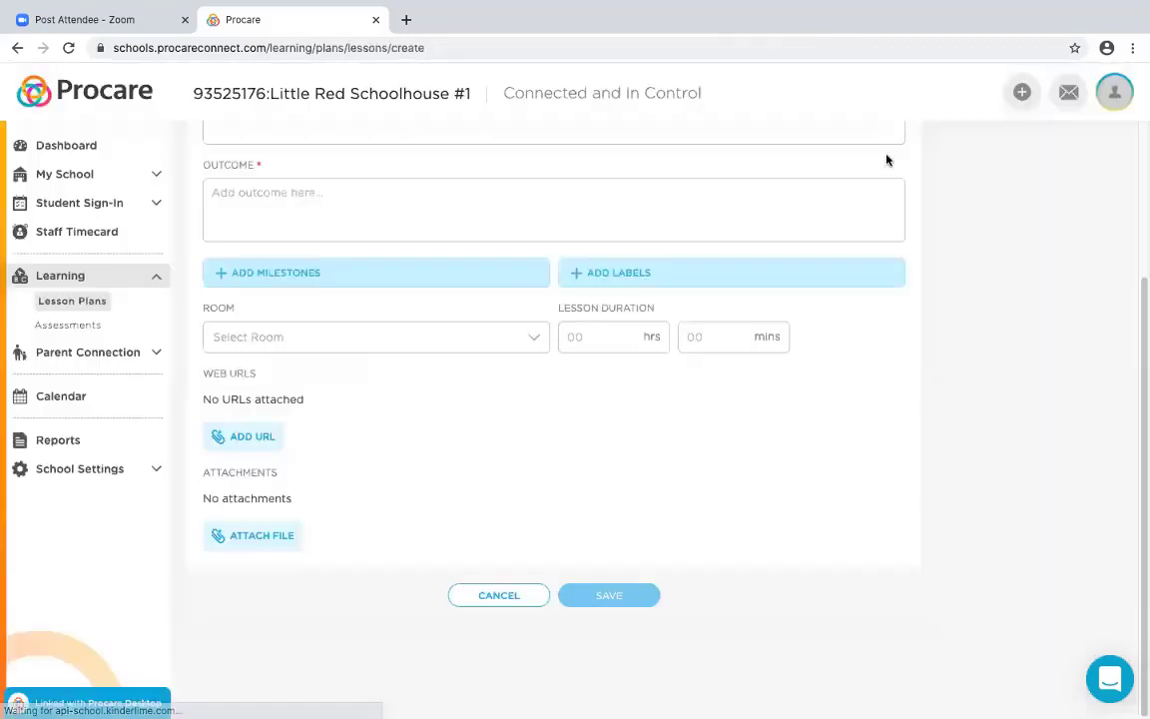
# Step: Title the new lesson "Playing in Leaves" and assign it to the Outdoor Activity category
pyautogui.scroll(3, 889, 200)
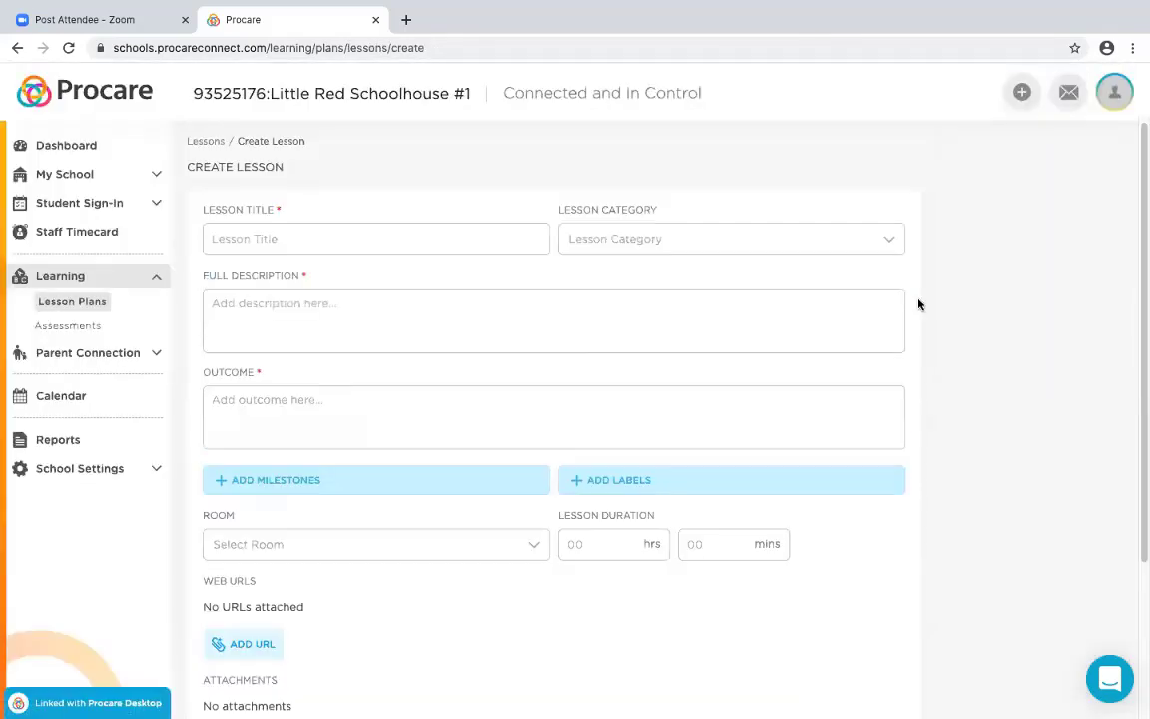
pyautogui.click(320, 231)
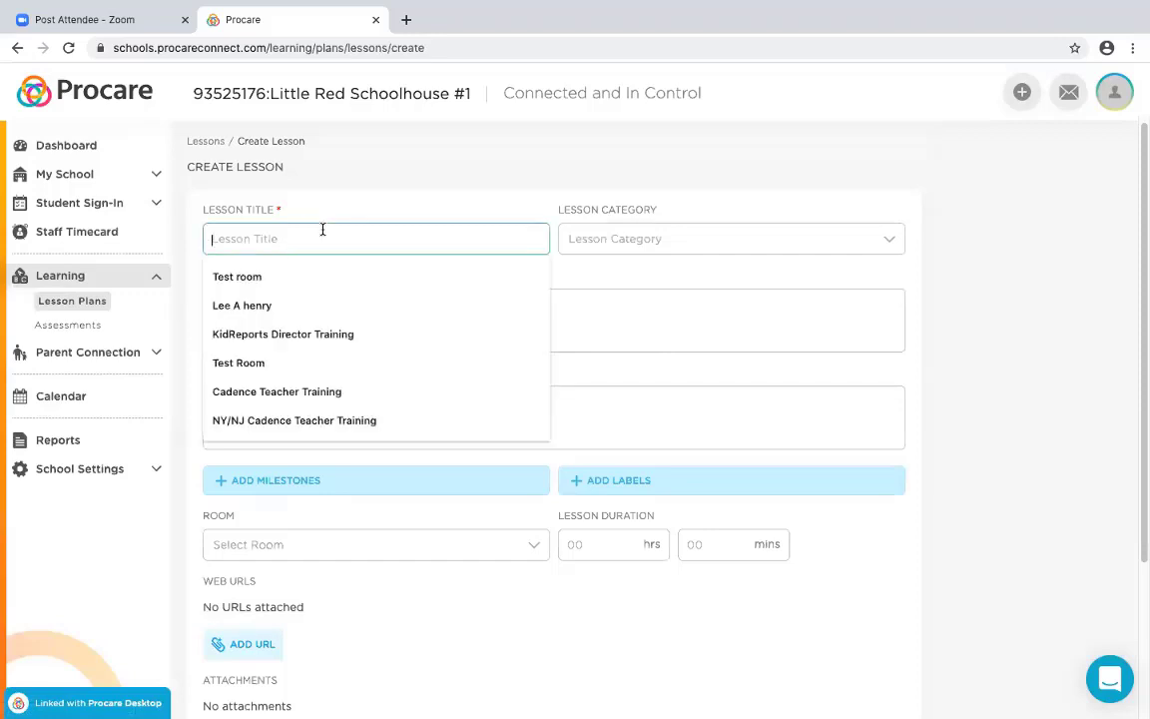
pyautogui.write('L')
pyautogui.press('BackSpace')
pyautogui.write('Playin')
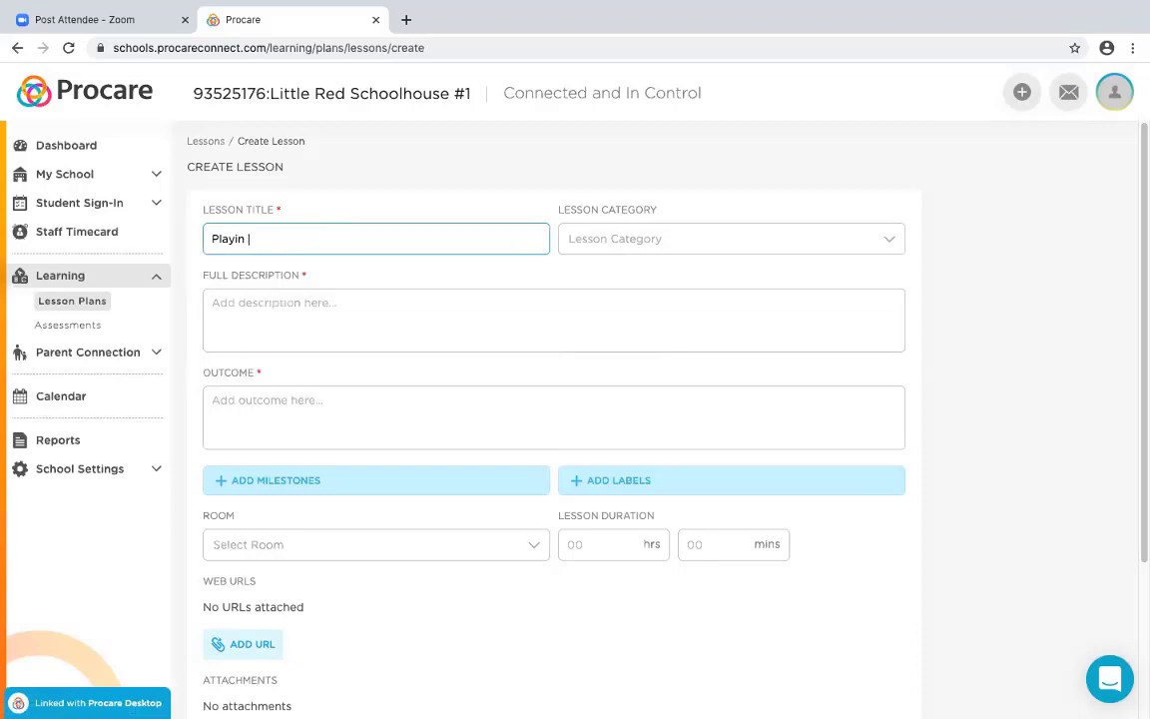
pyautogui.press('BackSpace')
pyautogui.write('g in Leaves')
pyautogui.click(616, 248)
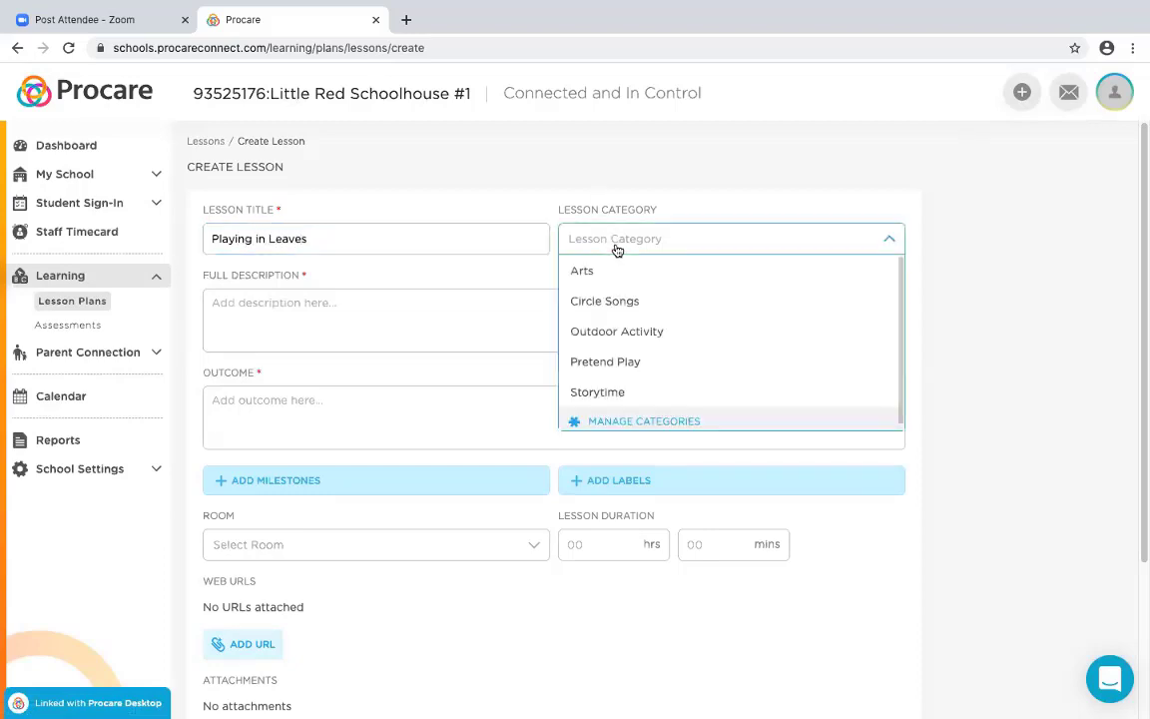
pyautogui.click(627, 332)
# Step: Enter "playing in leaves" as the lesson's full description and "fun playing in leaves" as its outcome
pyautogui.click(498, 311)
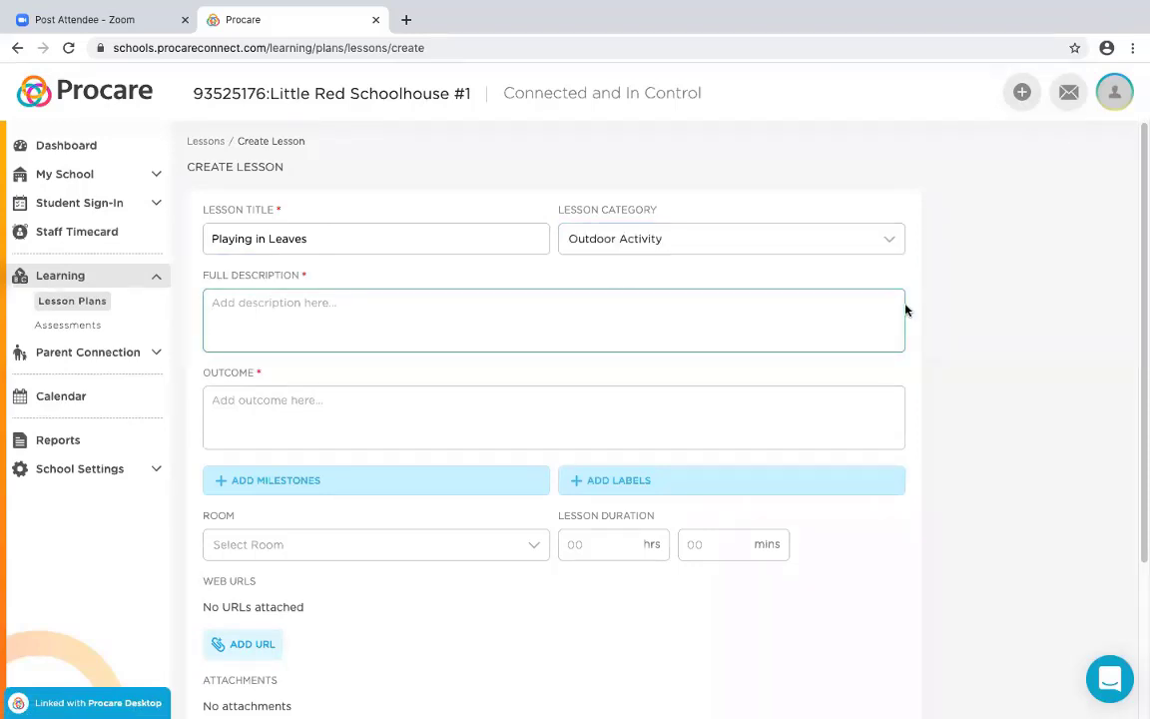
pyautogui.write('playing in leaves')
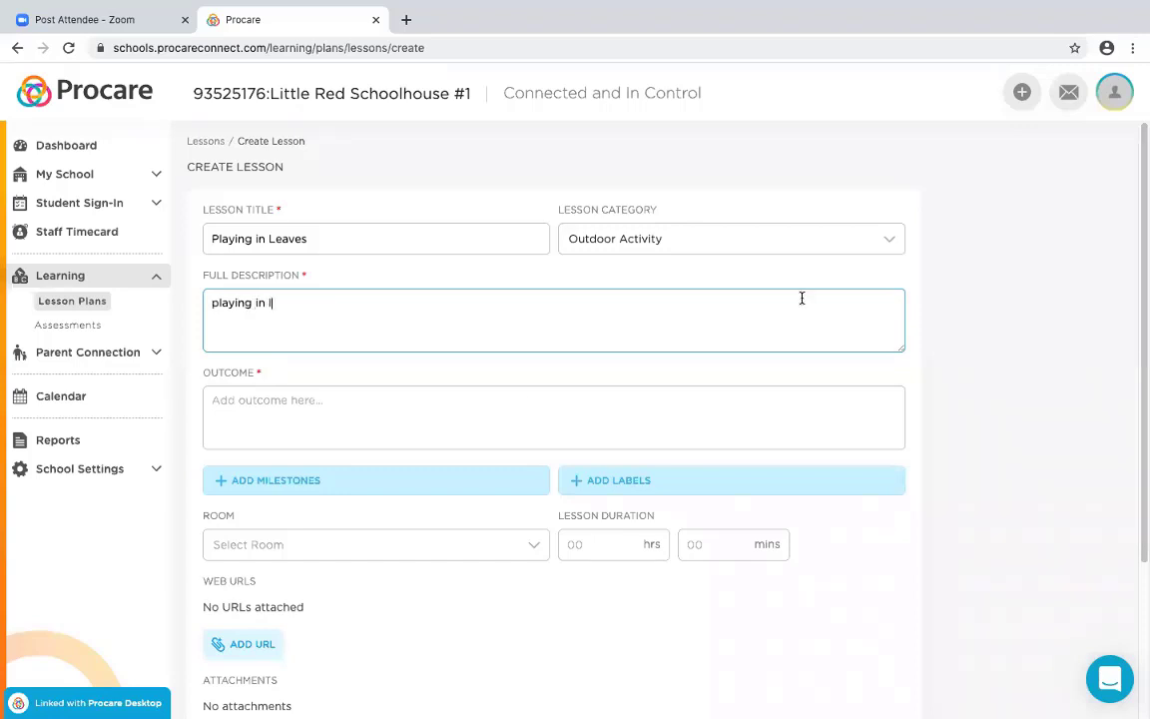
pyautogui.click(322, 413)
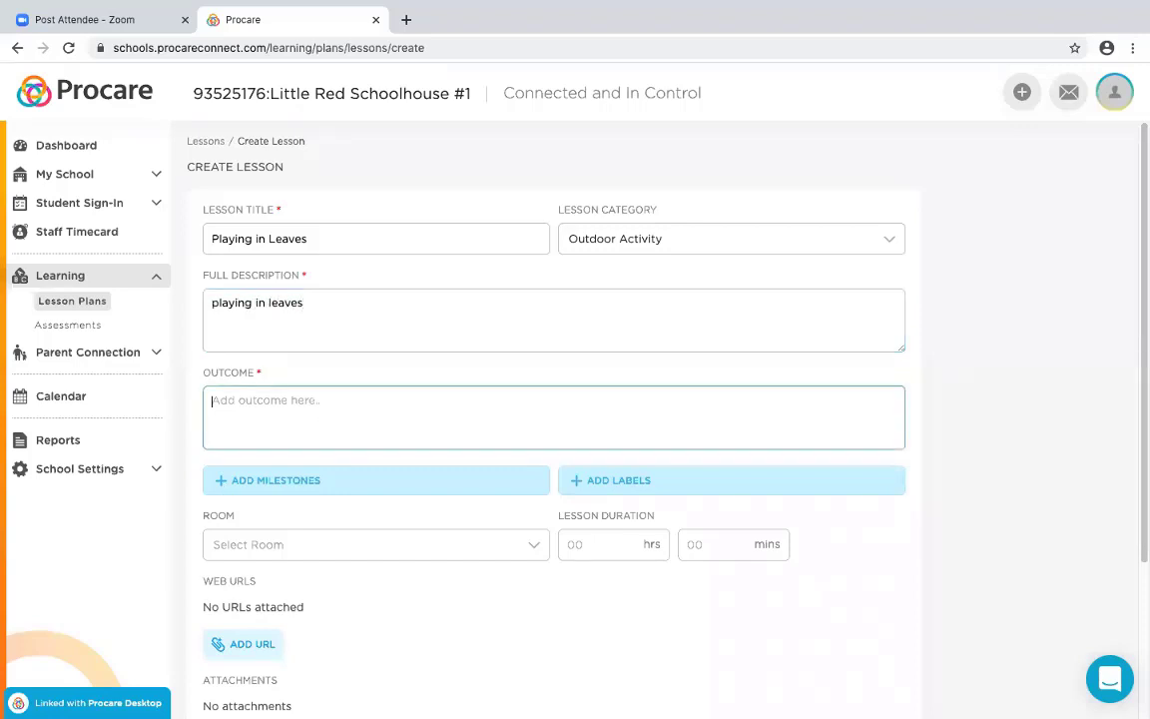
pyautogui.write('fun playing in leaves')
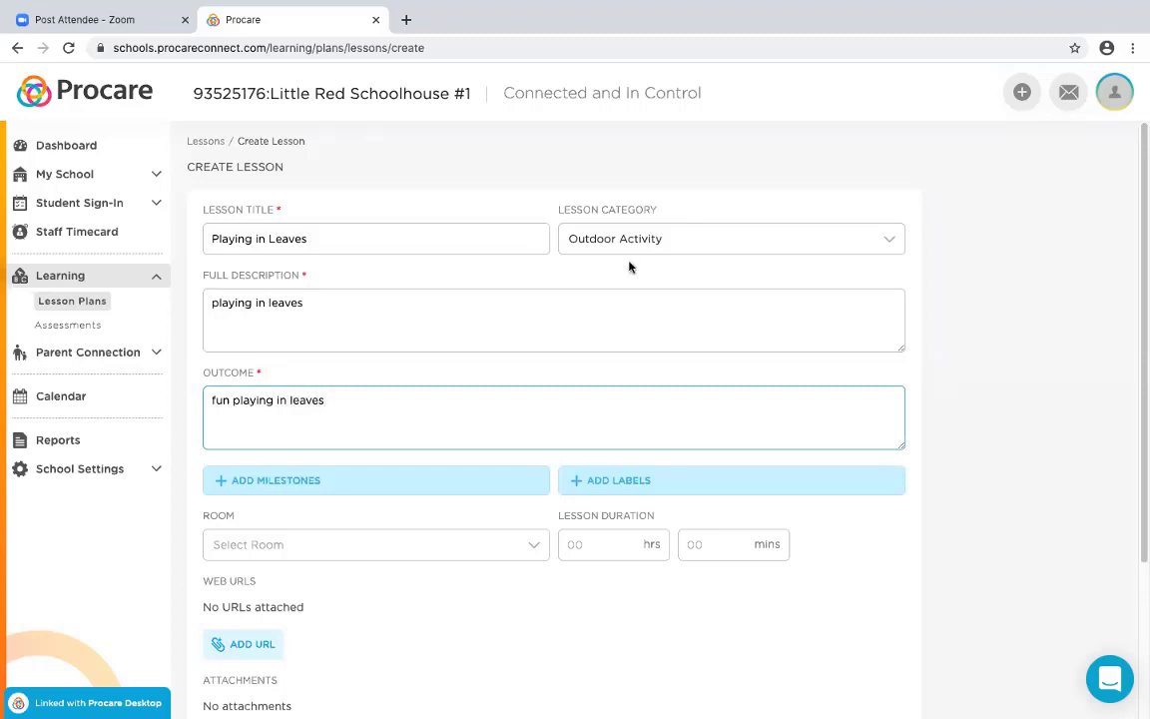
# Step: Add two milestones from the PHMD group to the lesson
pyautogui.scroll(-3, 315, 284)
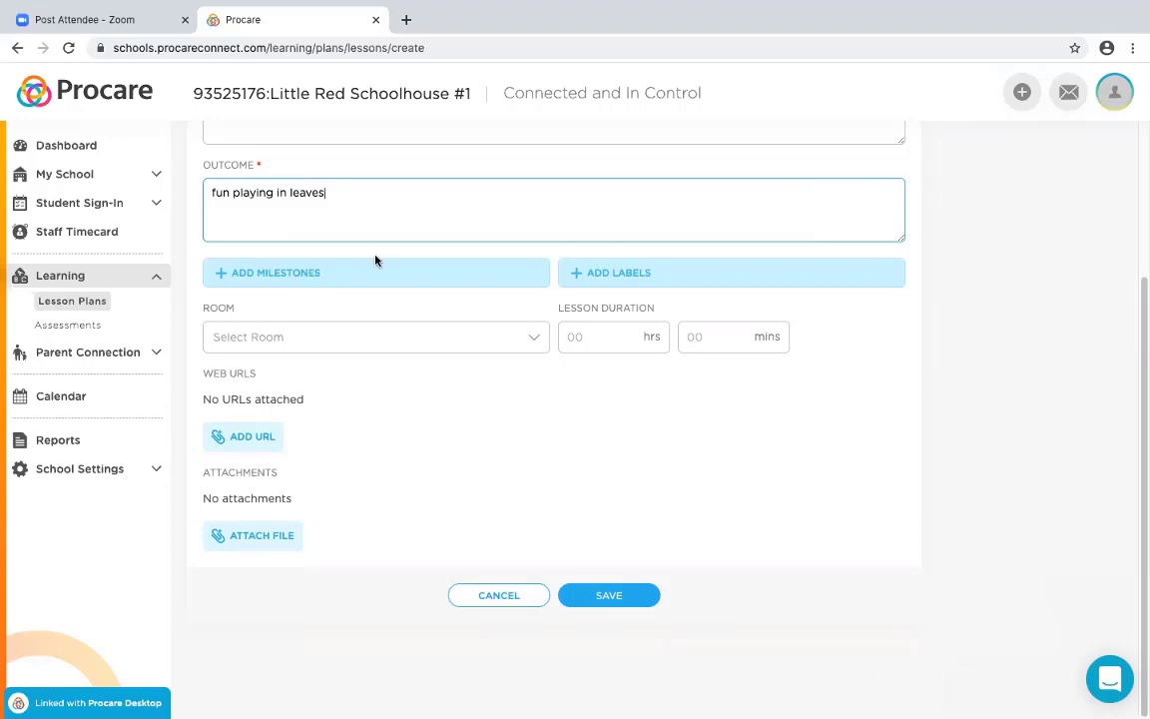
pyautogui.click(291, 276)
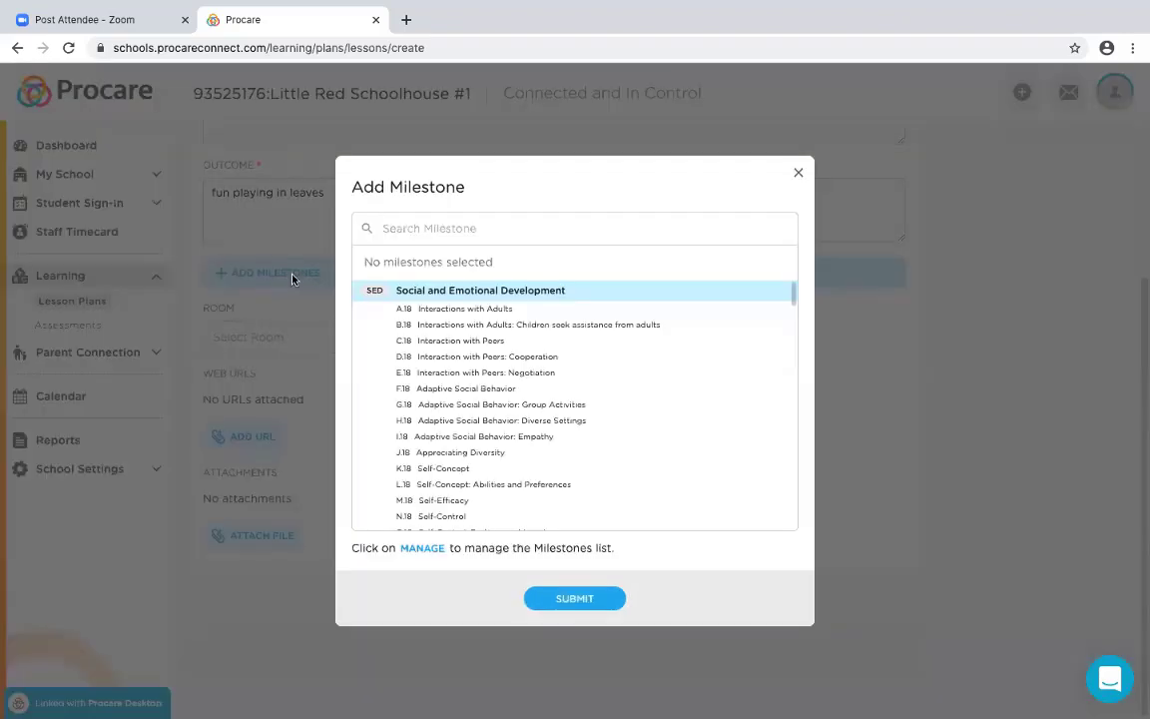
pyautogui.scroll(-10, 575, 368)
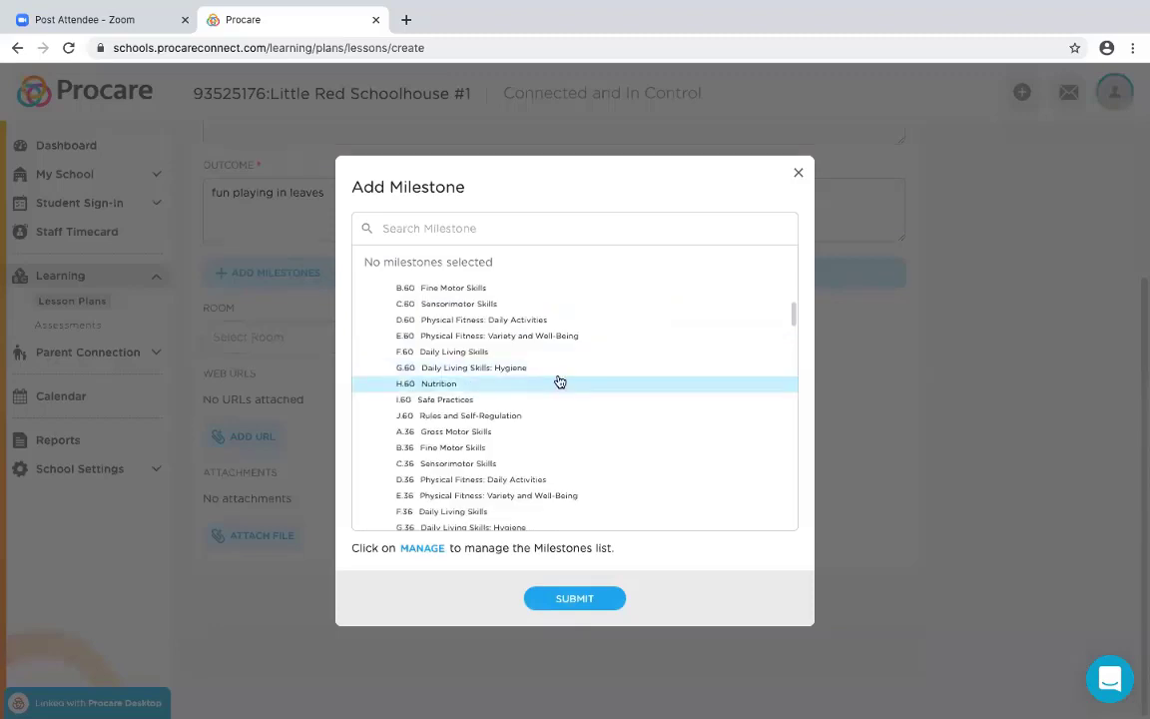
pyautogui.click(559, 383)
pyautogui.click(559, 495)
pyautogui.click(585, 599)
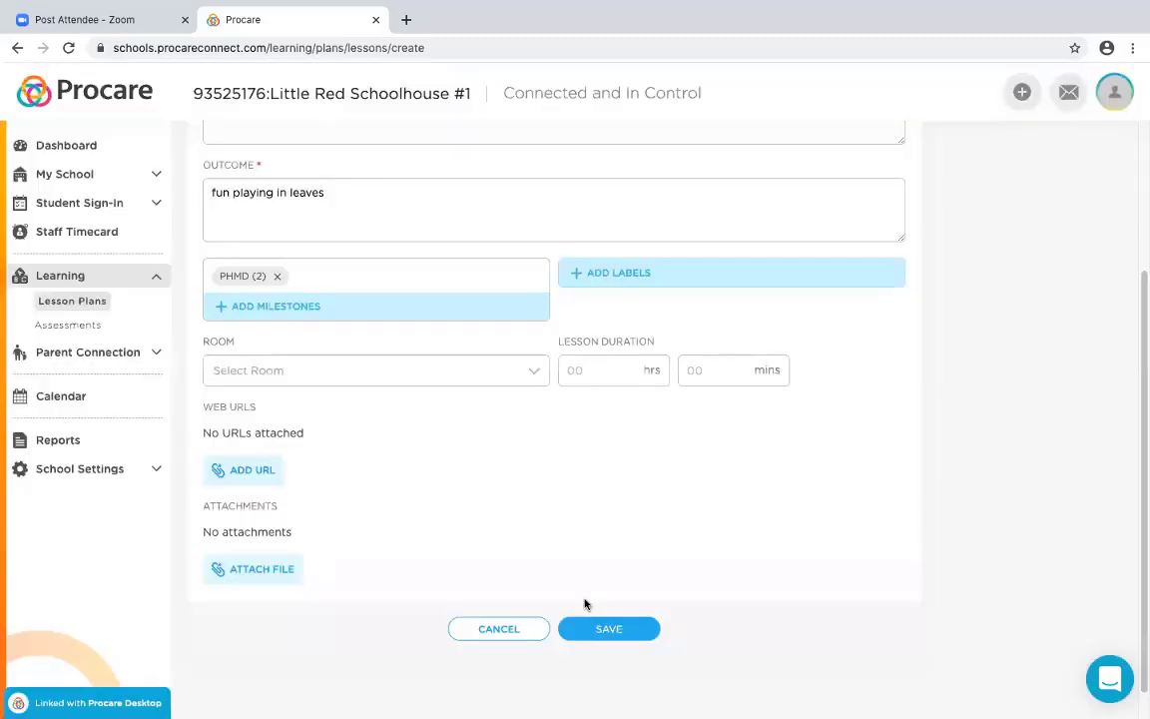
# Step: Add the Birth - 18 Months, 36 - 60 Months and 18 - 36 Months labels to the lesson
pyautogui.click(644, 283)
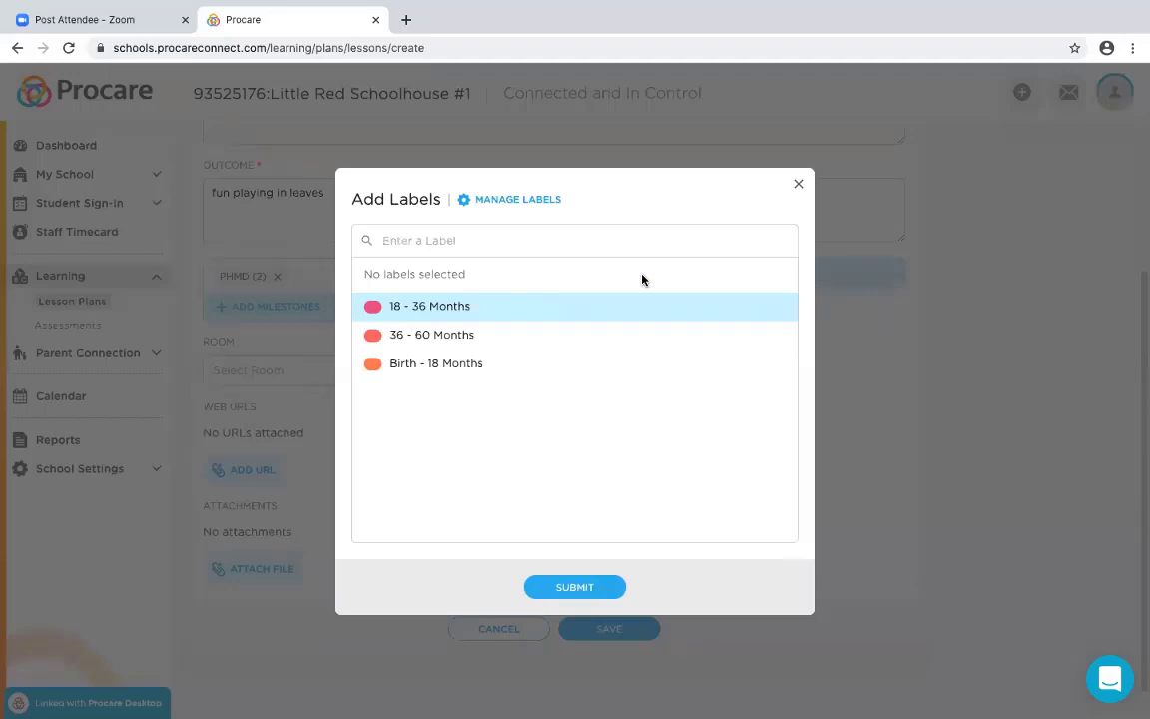
pyautogui.click(446, 364)
pyautogui.click(464, 331)
pyautogui.click(463, 307)
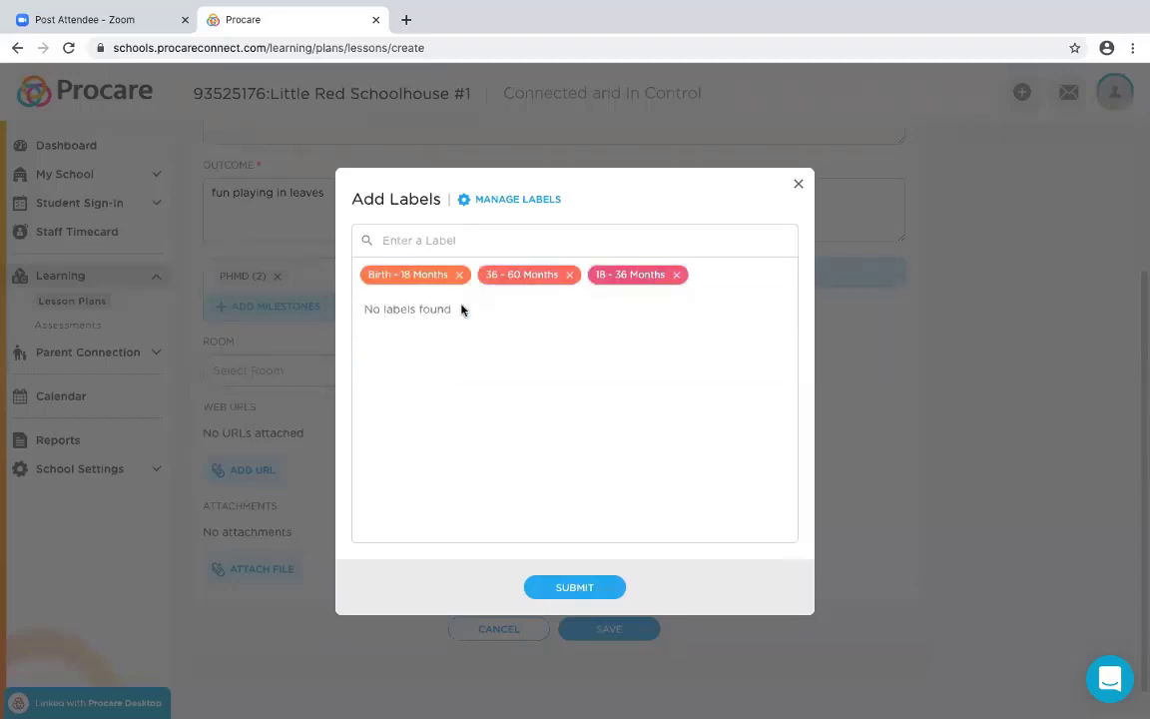
pyautogui.click(587, 587)
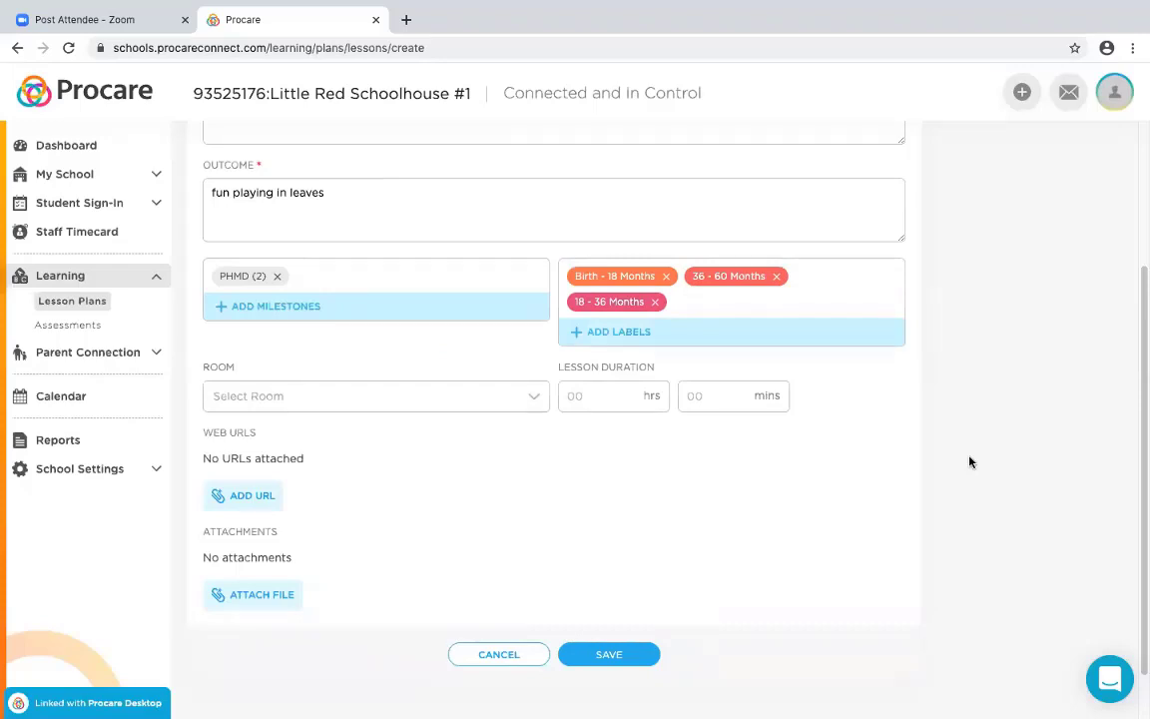
# Step: Assign the lesson to every room except Test Room, from Infants Rm 1 through School Age
pyautogui.click(532, 398)
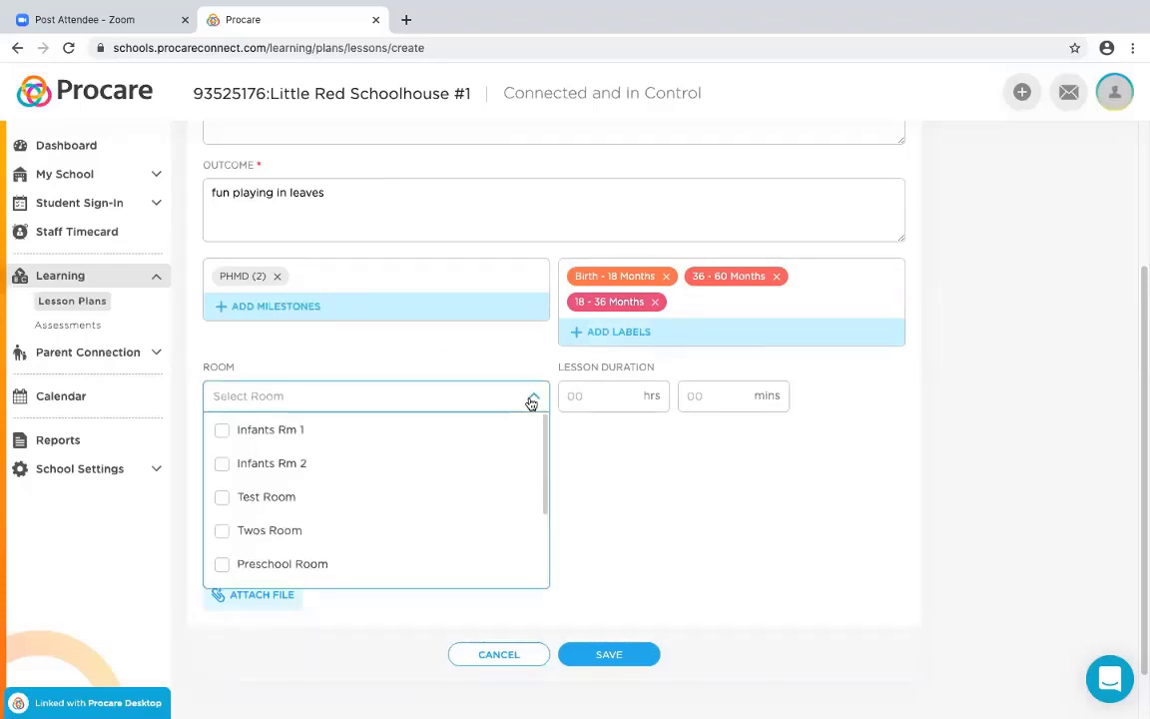
pyautogui.click(222, 431)
pyautogui.click(224, 464)
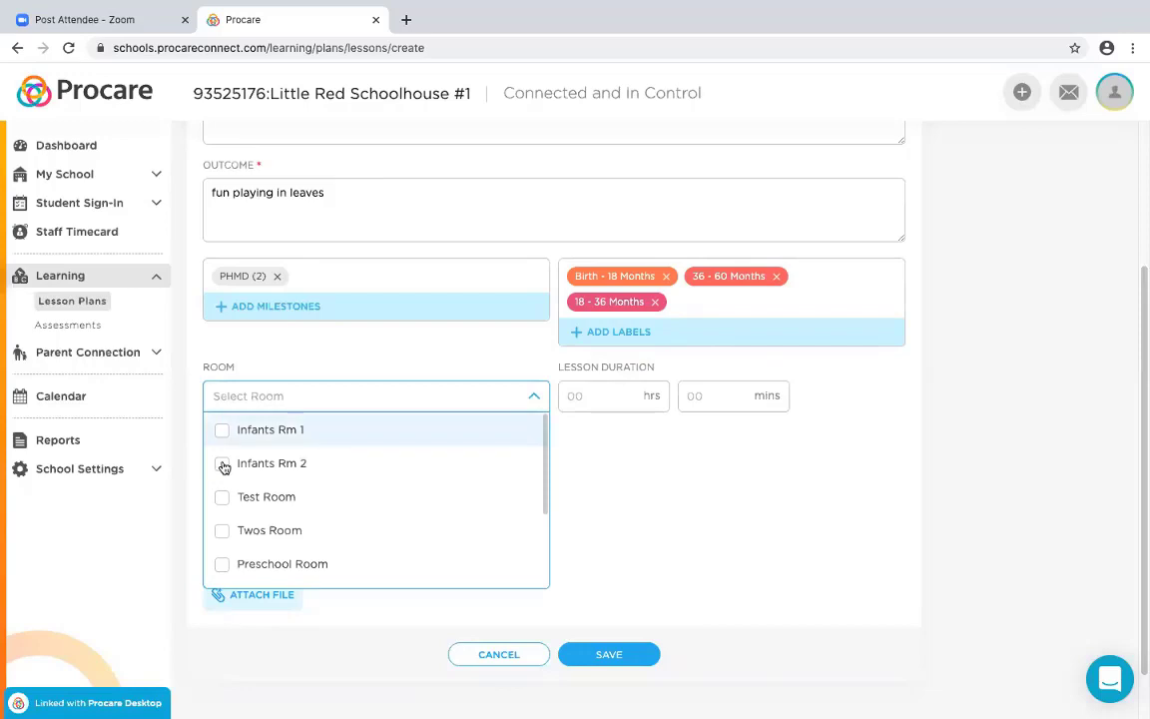
pyautogui.click(424, 527)
pyautogui.click(261, 564)
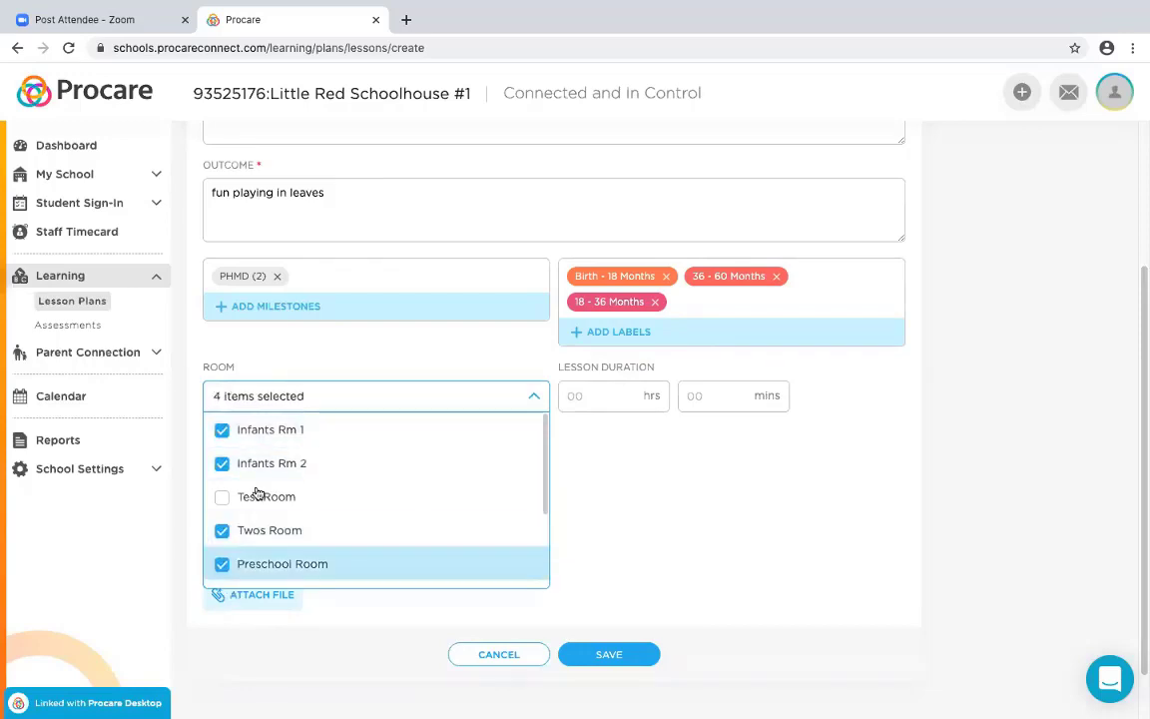
pyautogui.scroll(-2, 252, 485)
pyautogui.click(255, 473)
pyautogui.click(282, 508)
pyautogui.click(282, 544)
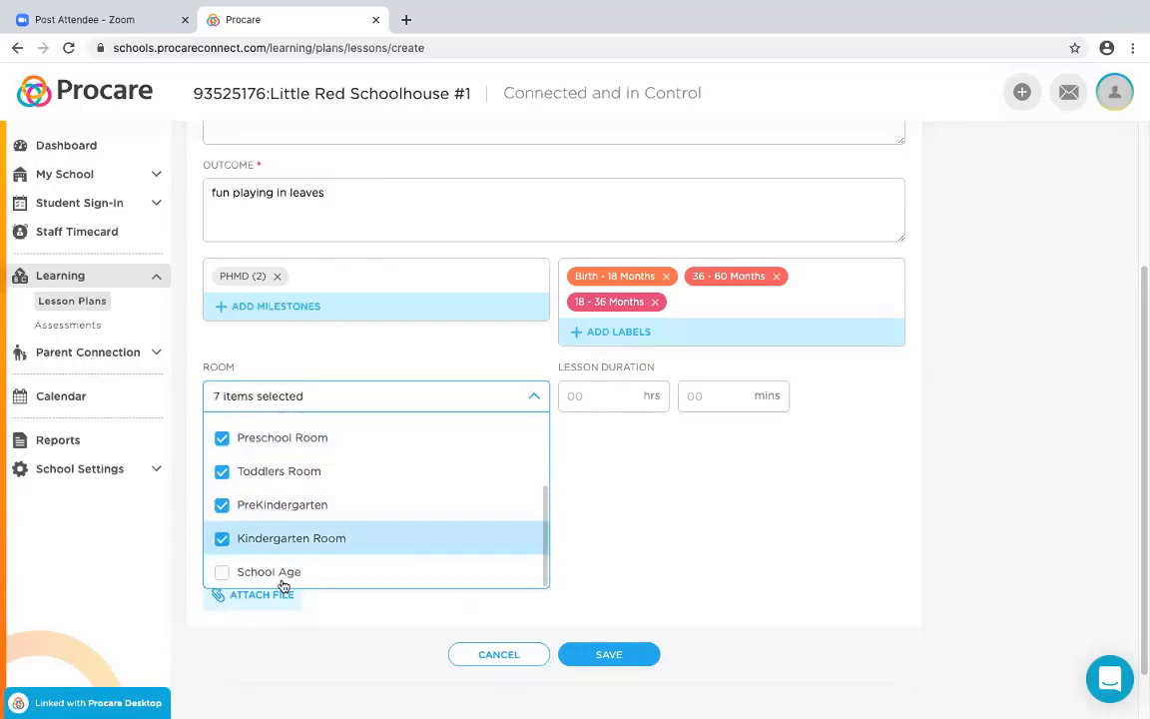
pyautogui.click(282, 574)
pyautogui.scroll(-1, 490, 516)
pyautogui.click(756, 404)
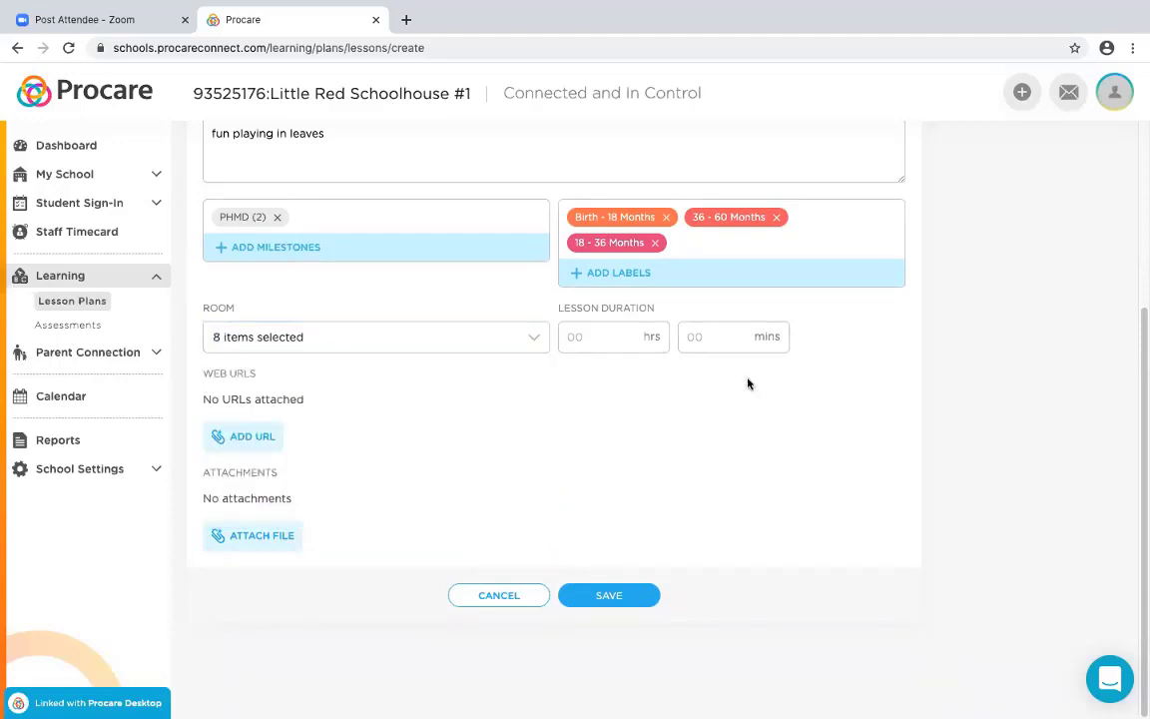
# Step: Set the lesson duration to 1 hour 30 minutes and save the new lesson
pyautogui.click(624, 337)
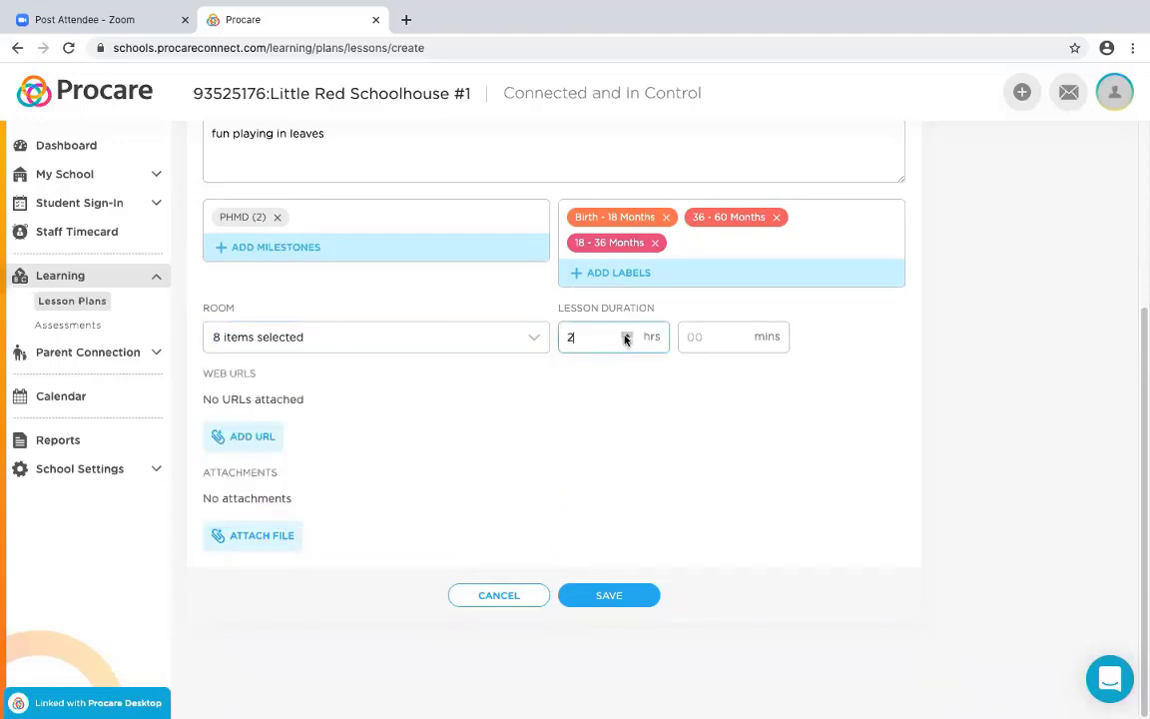
pyautogui.click(626, 337)
pyautogui.click(626, 341)
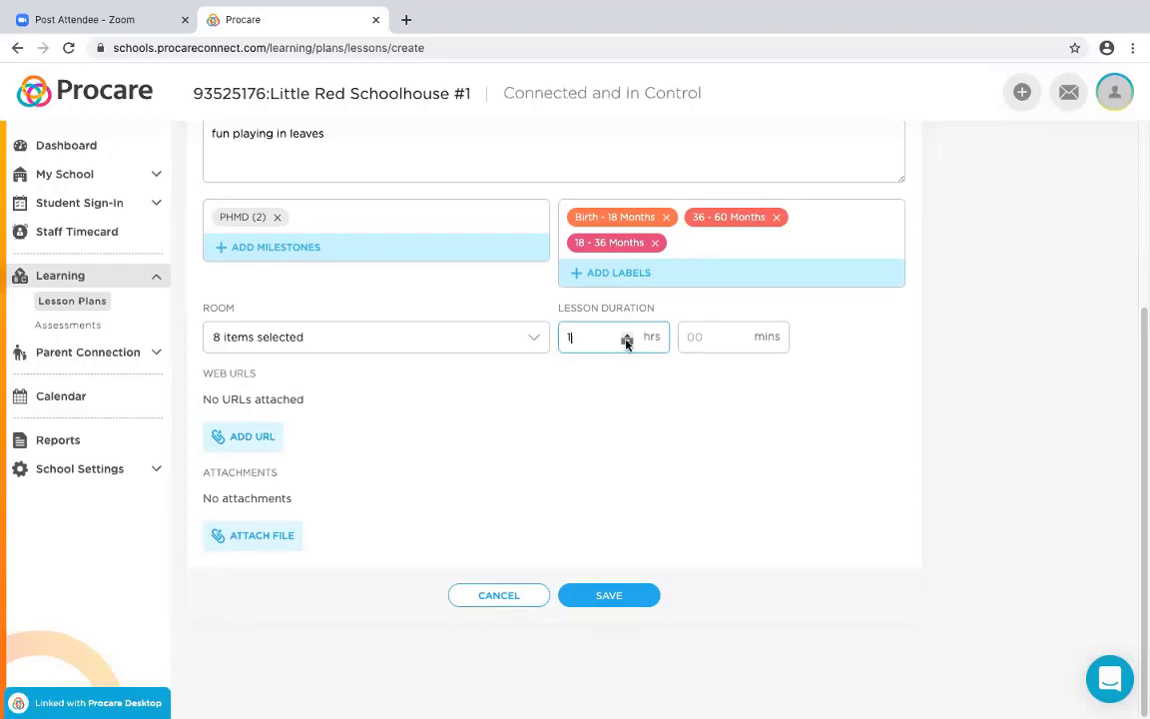
pyautogui.click(691, 336)
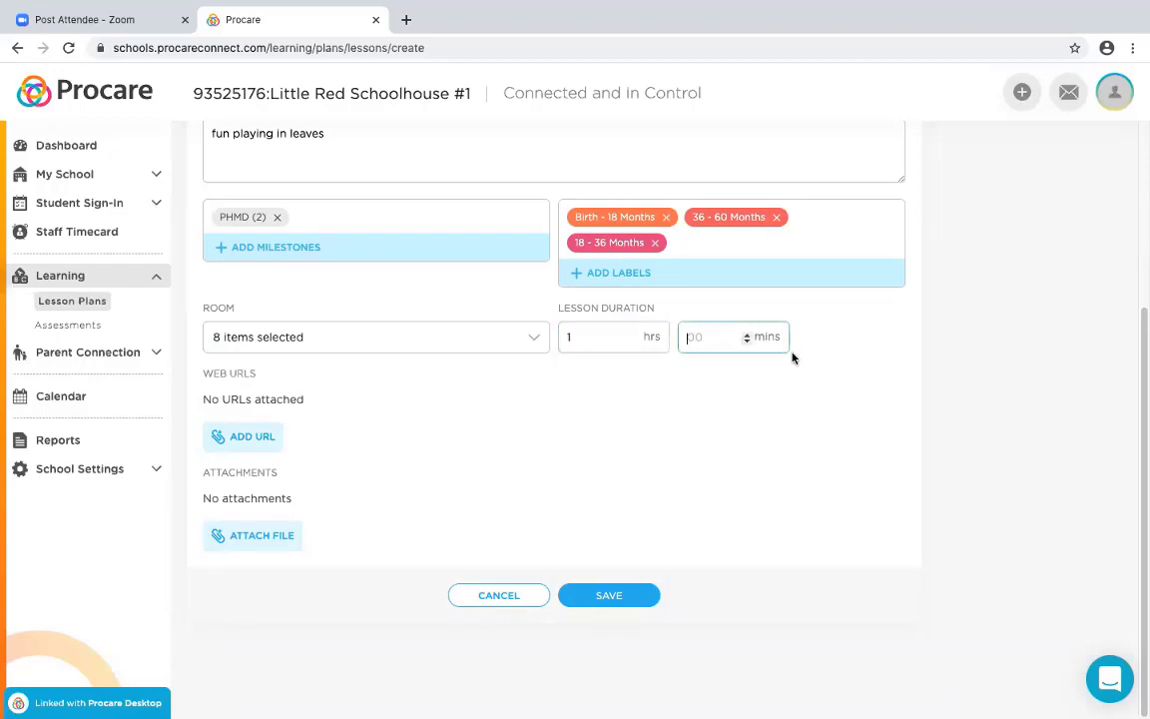
pyautogui.write('30')
pyautogui.click(796, 403)
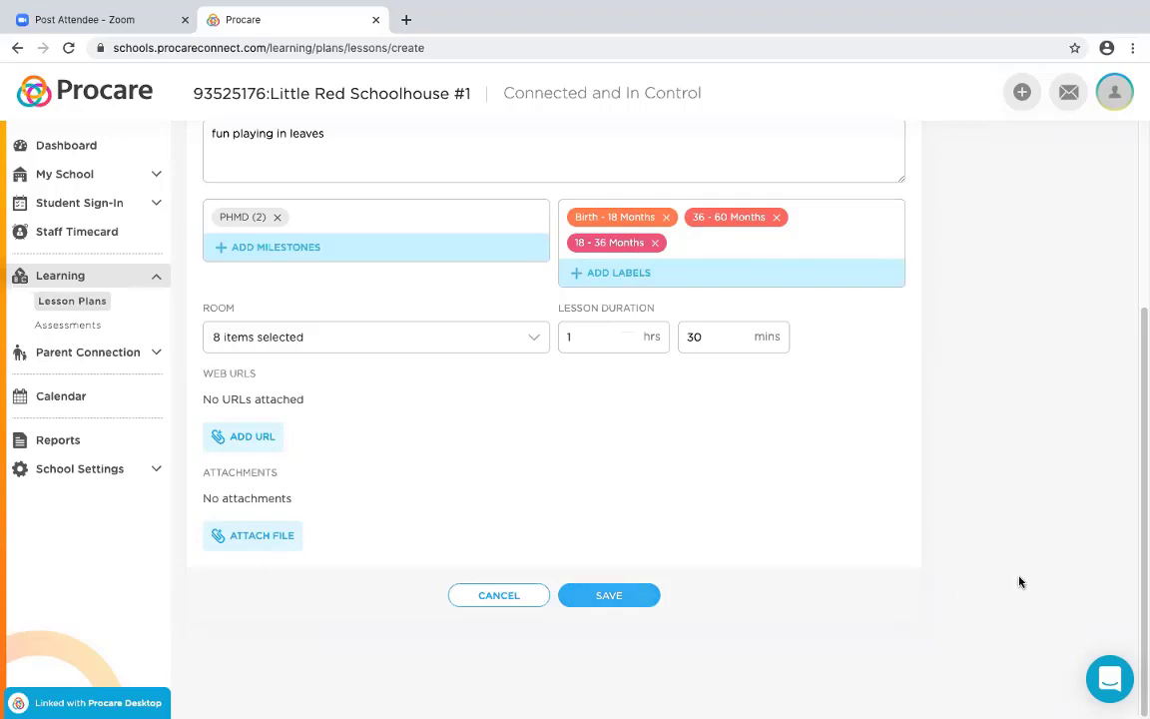
pyautogui.press('Return')
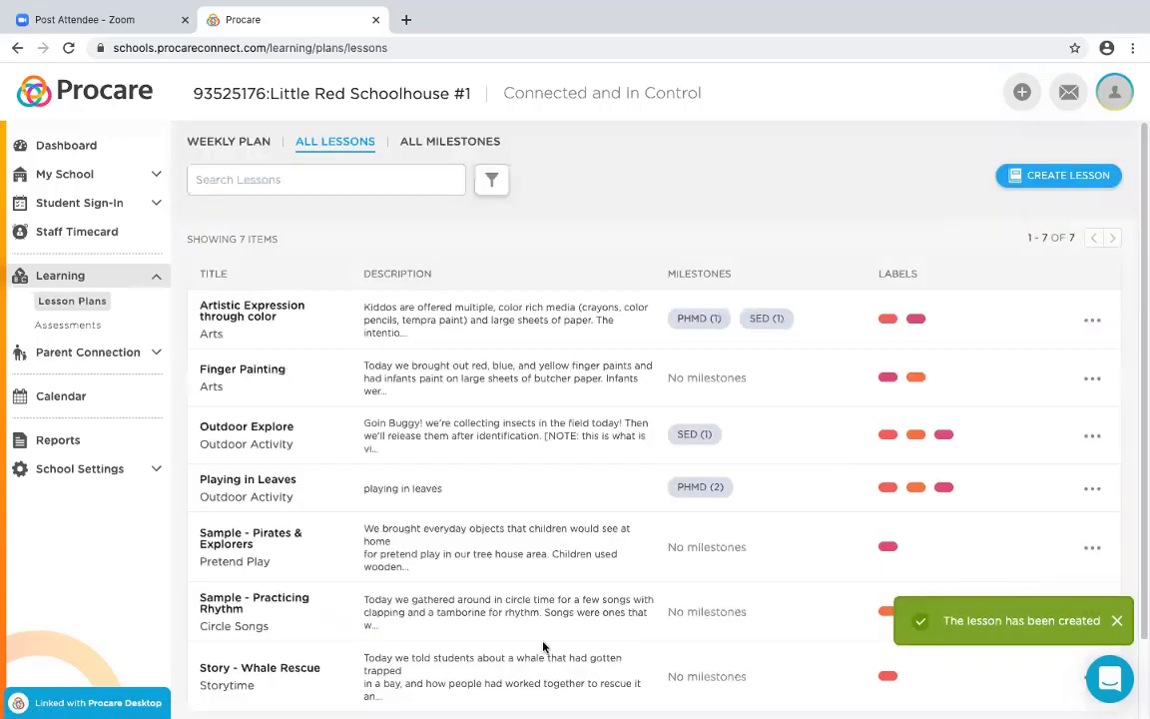
# Step: Add the Playing in Leaves lesson to Friday the 23rd in the weekly plan and review the week's lessons
pyautogui.scroll(-1, 450, 638)
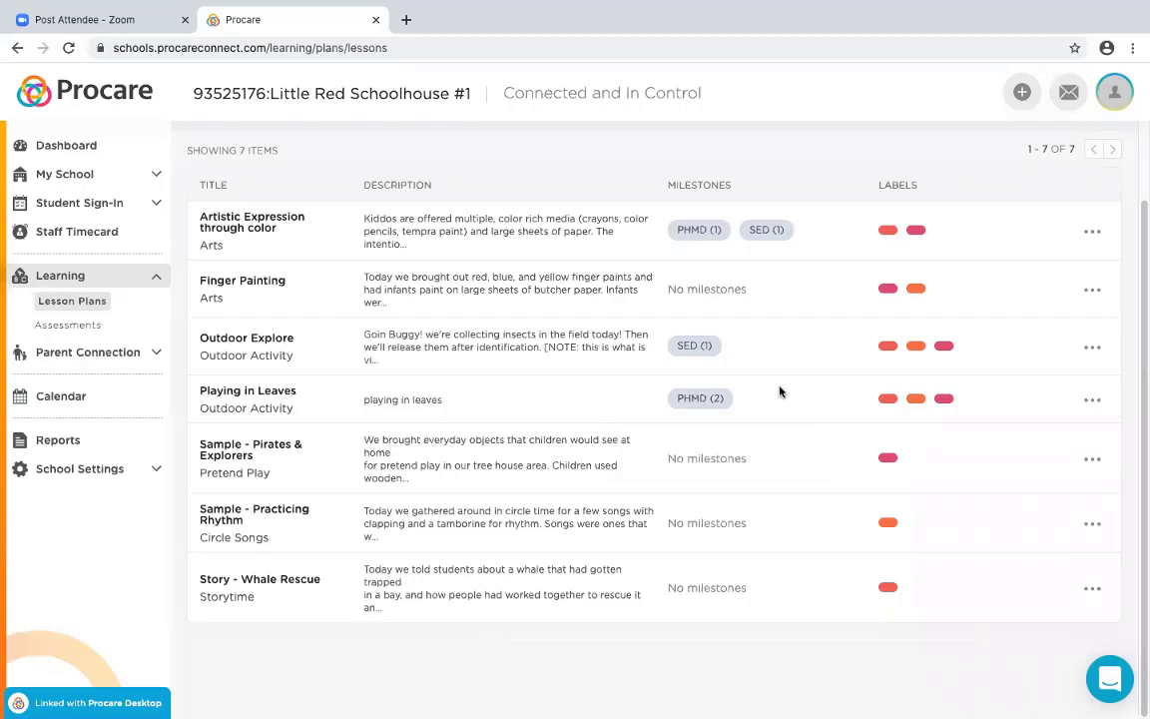
pyautogui.scroll(1, 784, 395)
pyautogui.click(232, 141)
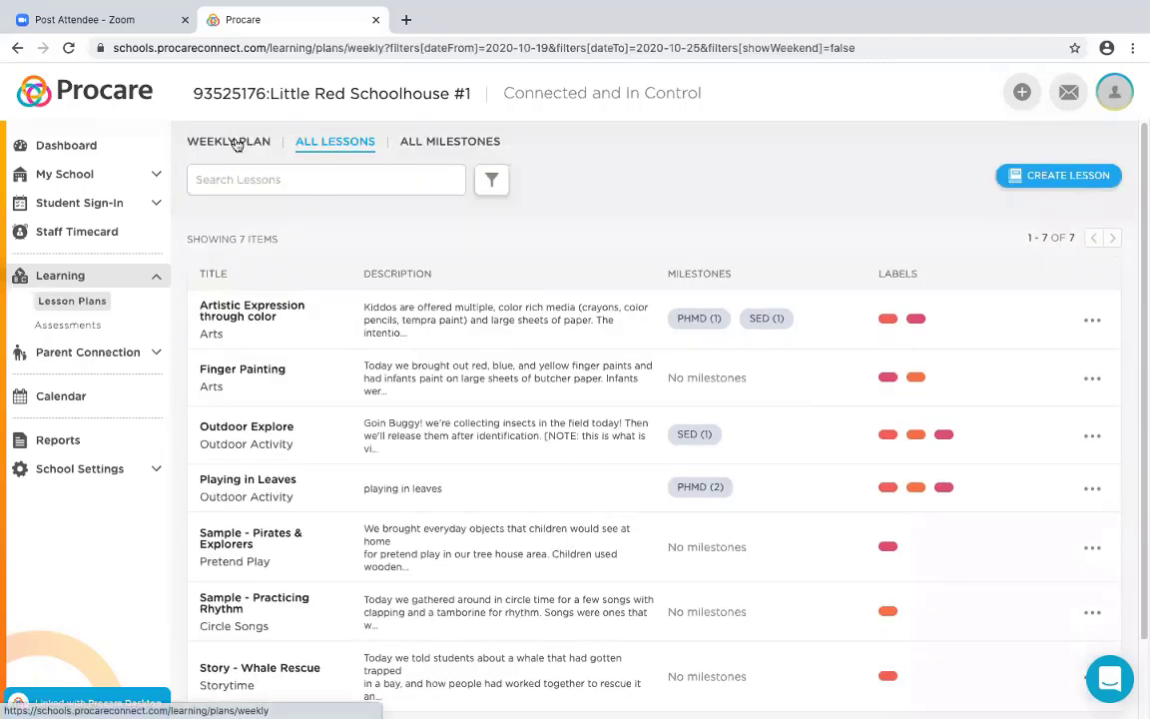
pyautogui.scroll(-3, 1021, 402)
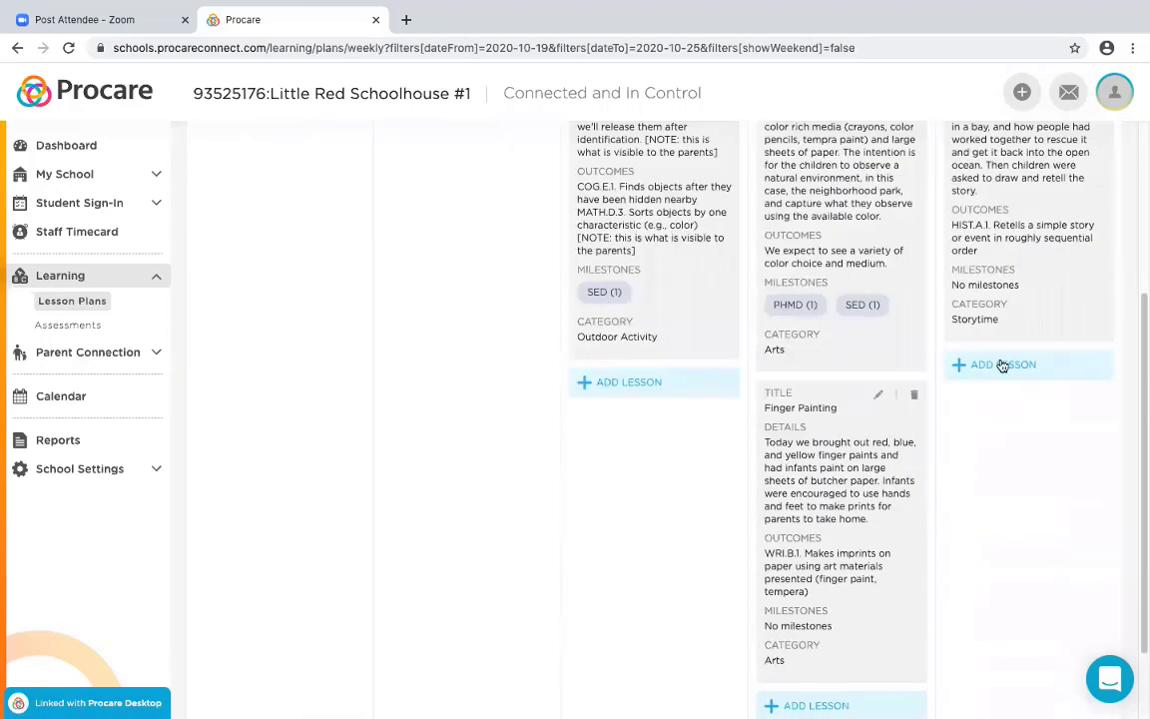
pyautogui.click(1001, 364)
pyautogui.scroll(-3, 703, 405)
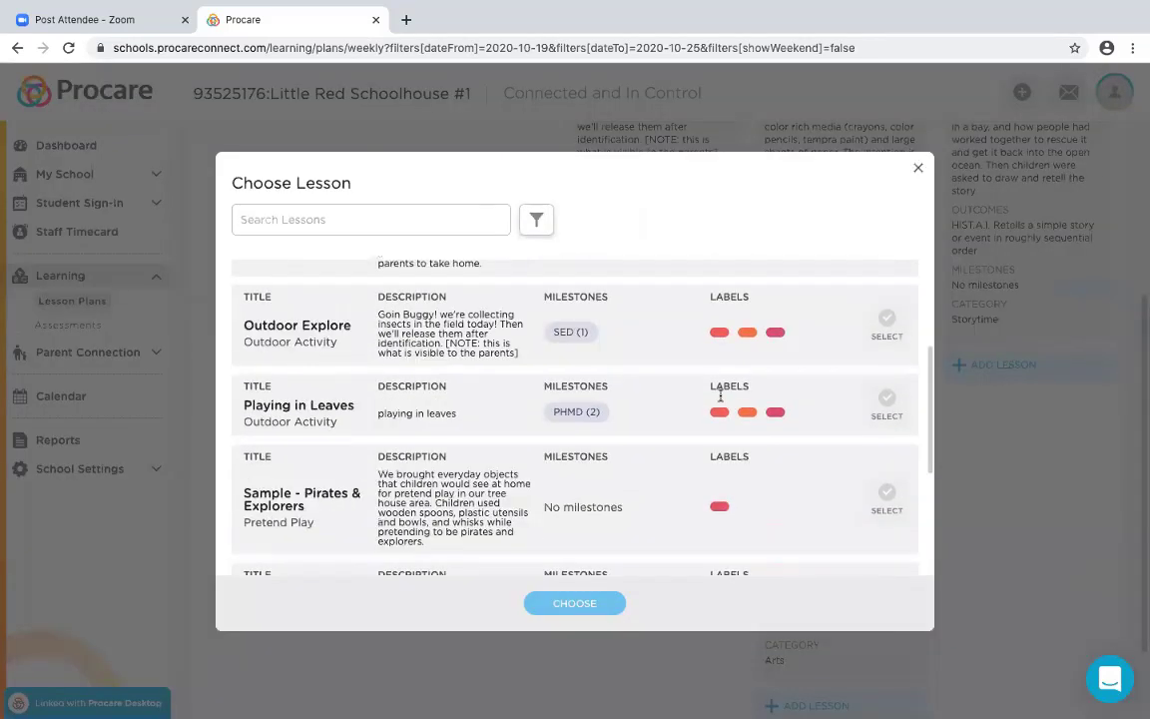
pyautogui.click(886, 398)
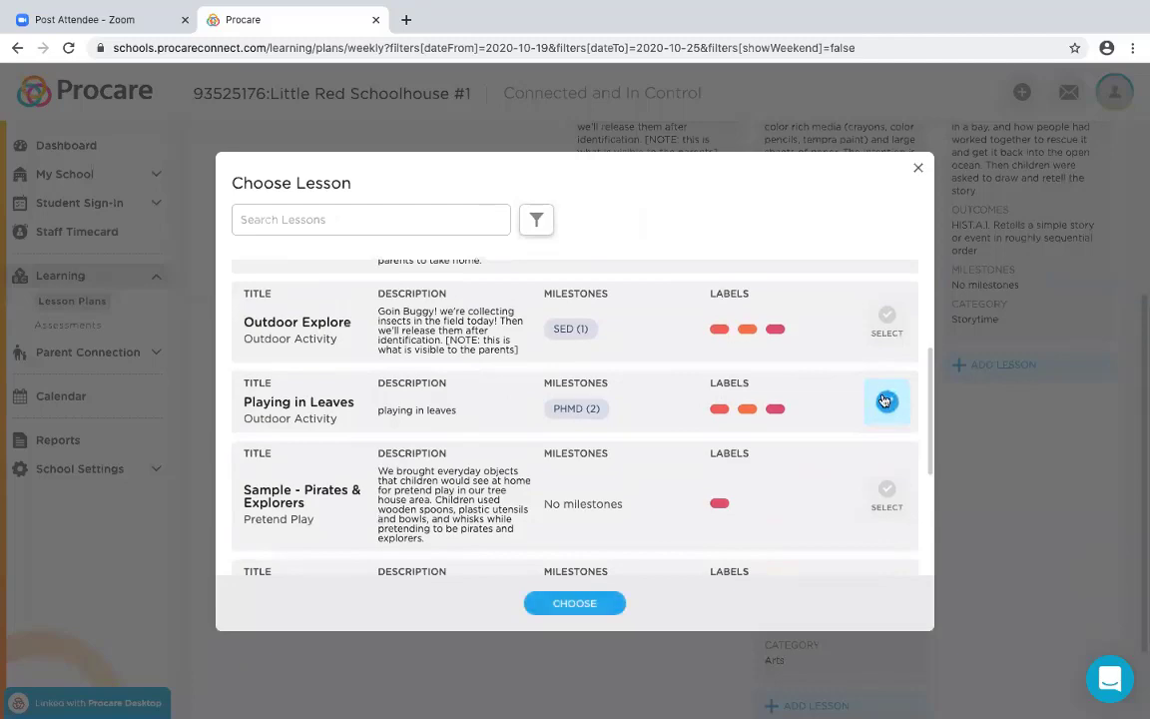
pyautogui.click(595, 604)
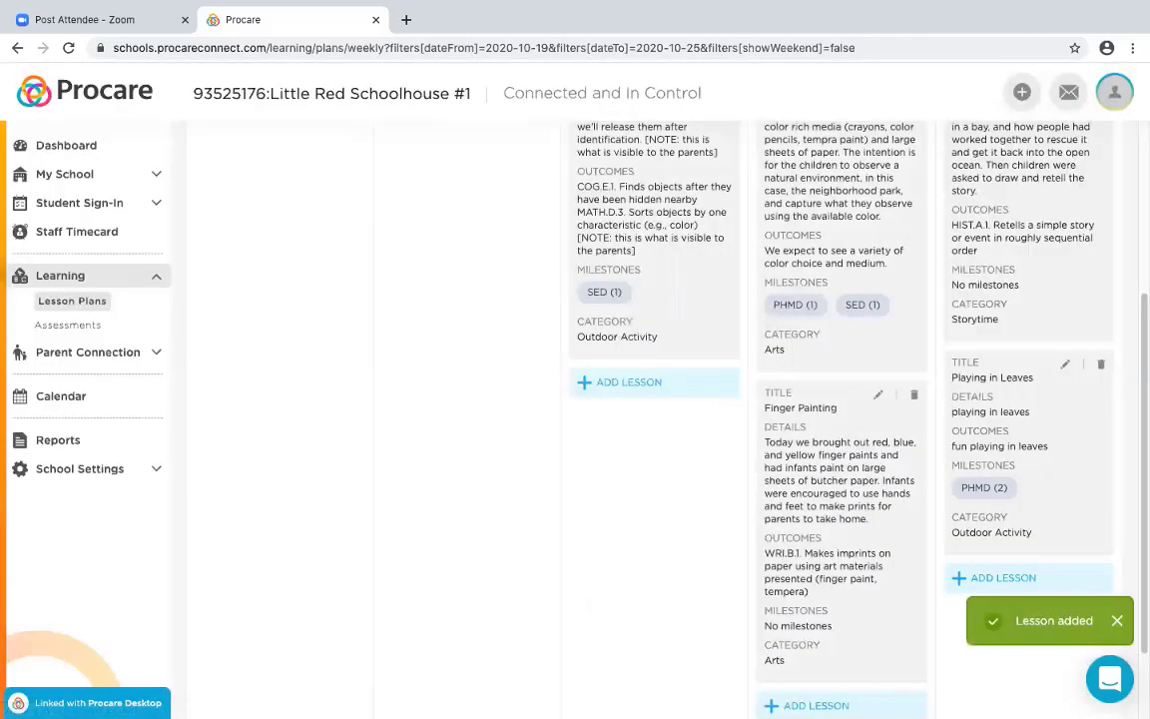
pyautogui.scroll(1, 1028, 215)
pyautogui.scroll(1, 1029, 215)
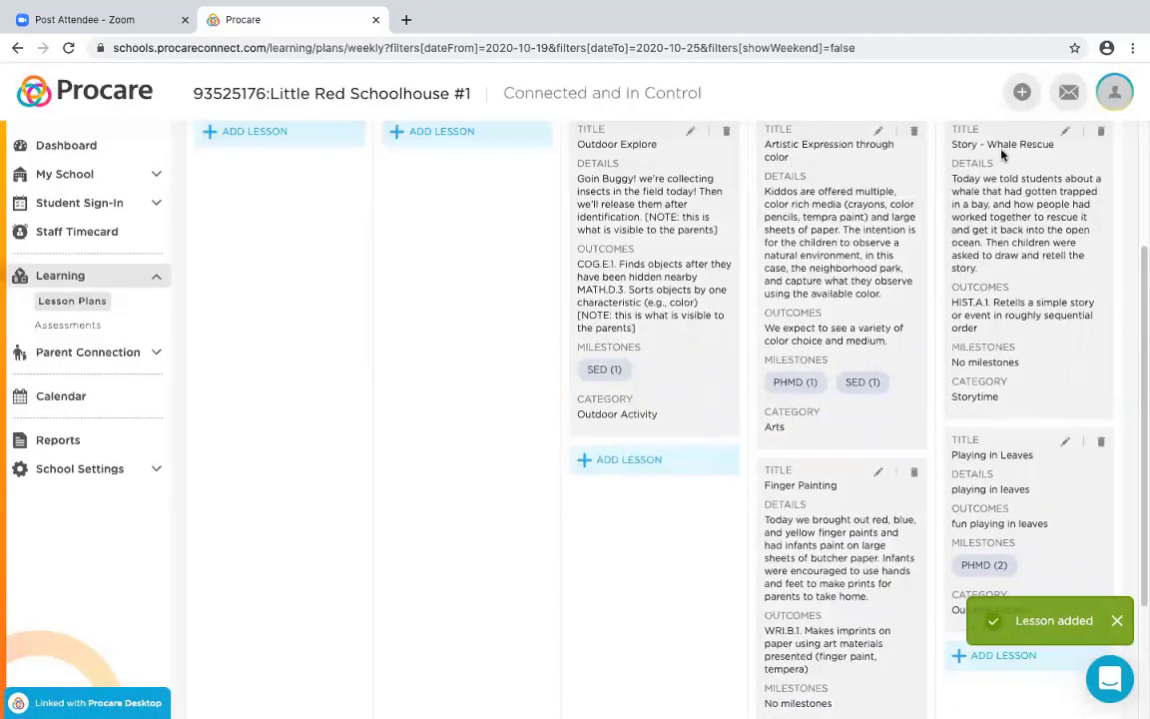
pyautogui.scroll(-3, 1048, 298)
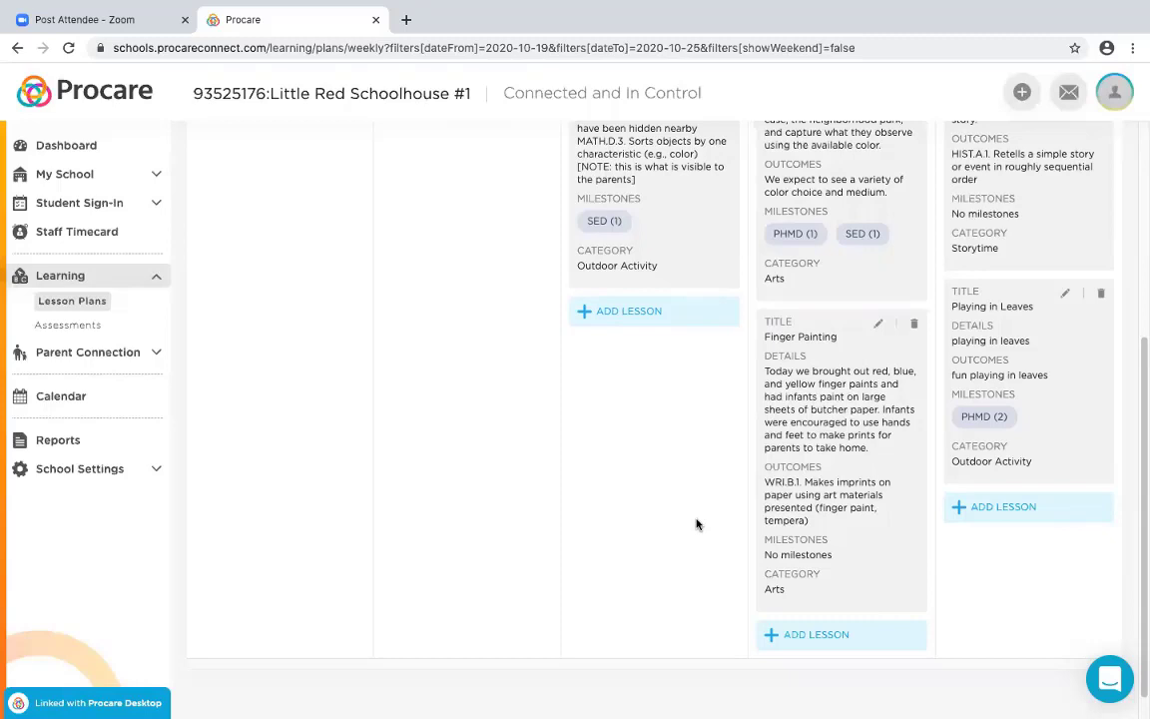
pyautogui.scroll(3, 497, 481)
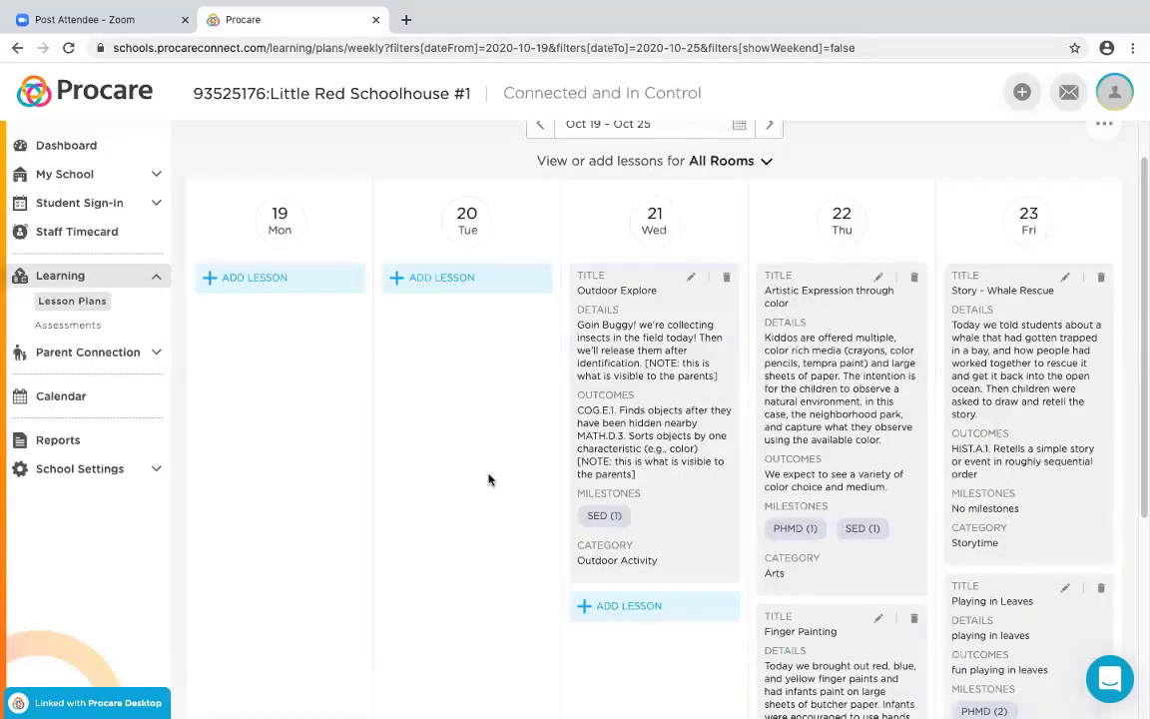
pyautogui.scroll(1, 345, 143)
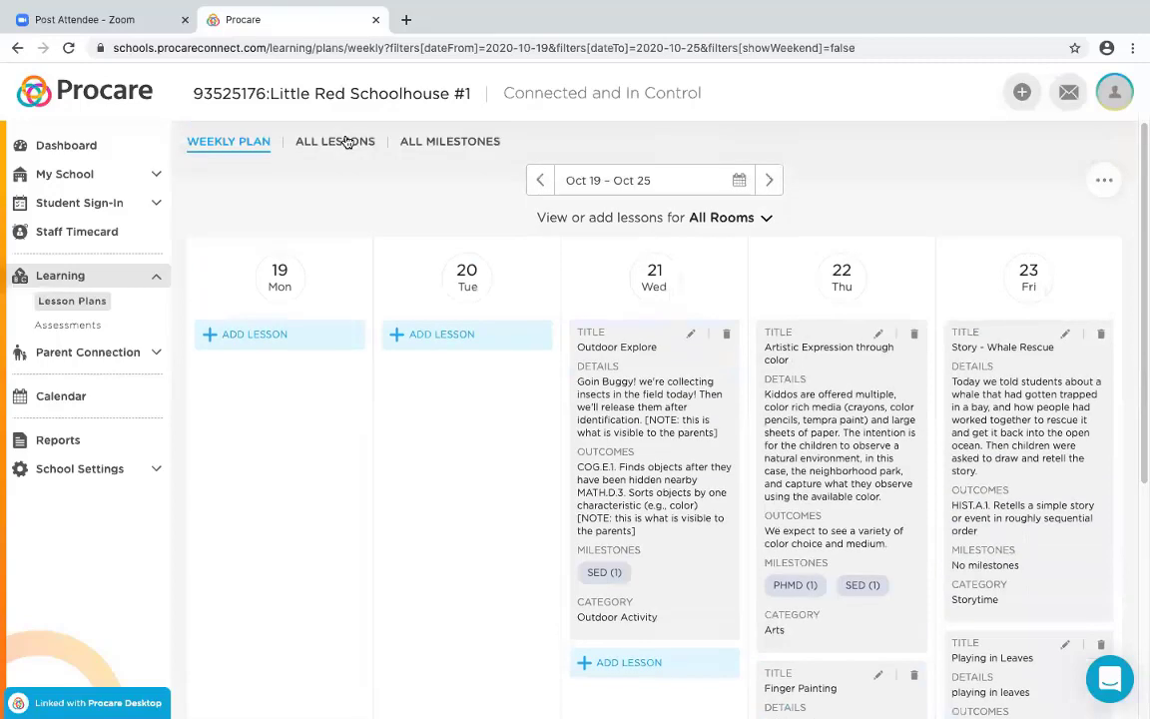
# Step: Look over the list of all lessons, and open the list of all milestones
pyautogui.click(340, 142)
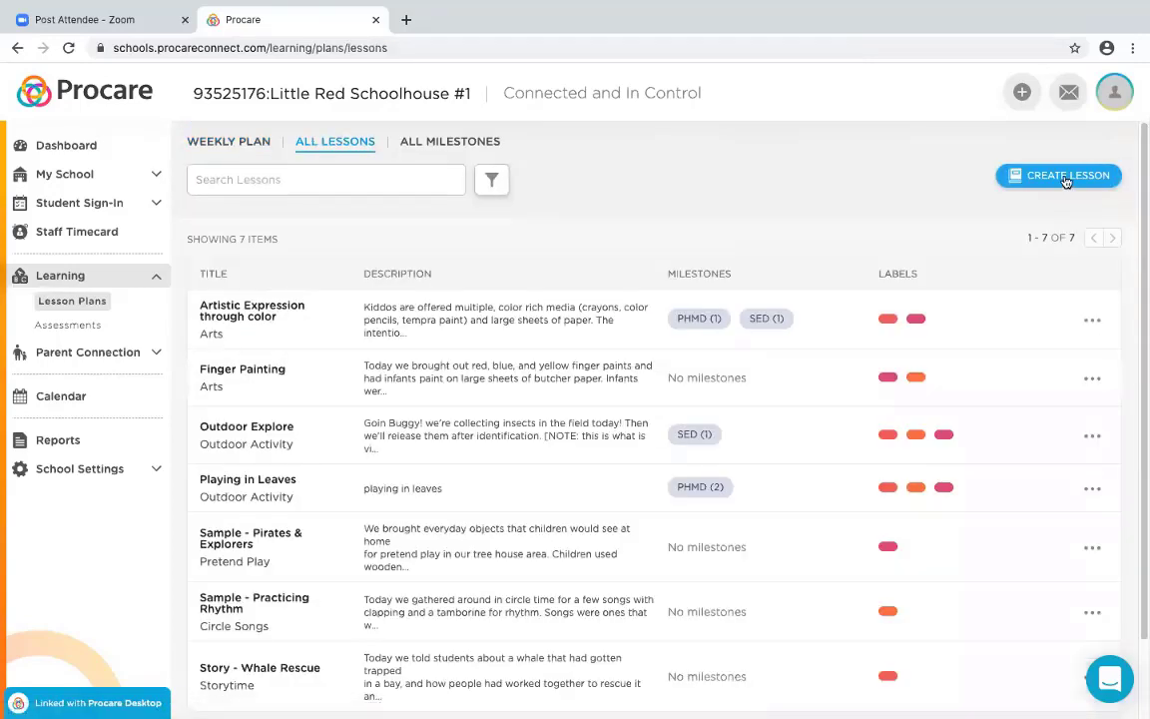
pyautogui.click(467, 148)
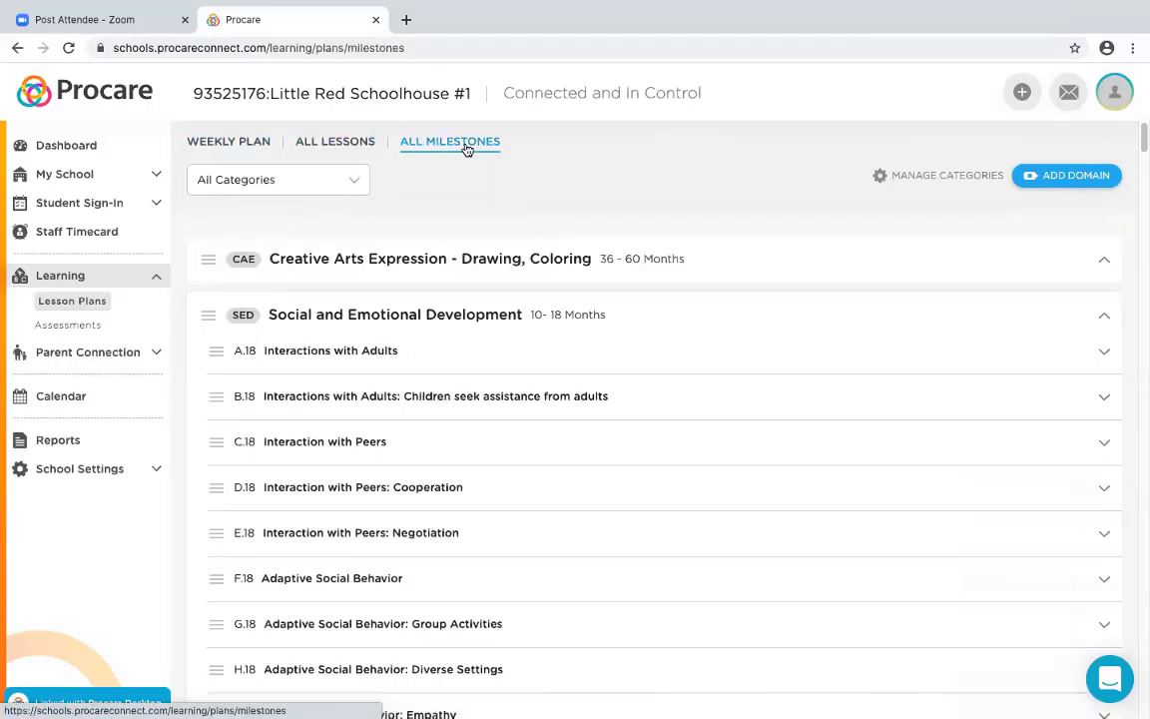
# Step: View the support chat's message screen, and close the chat without sending a message
pyautogui.click(1112, 684)
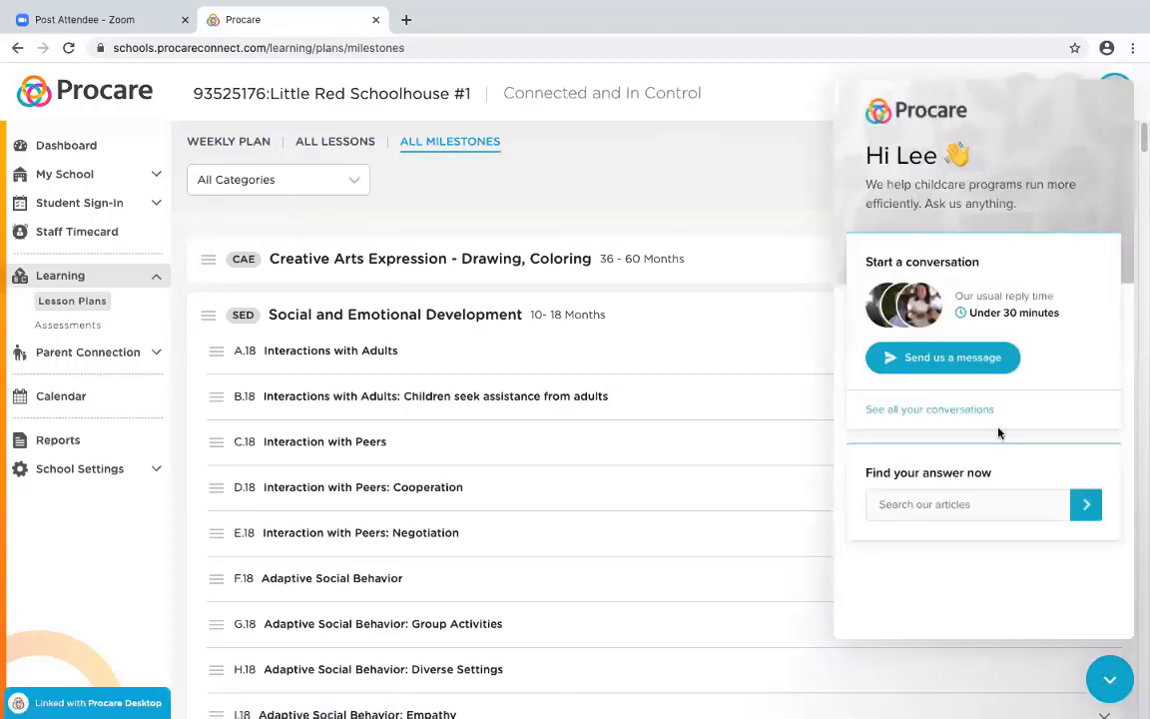
pyautogui.click(978, 366)
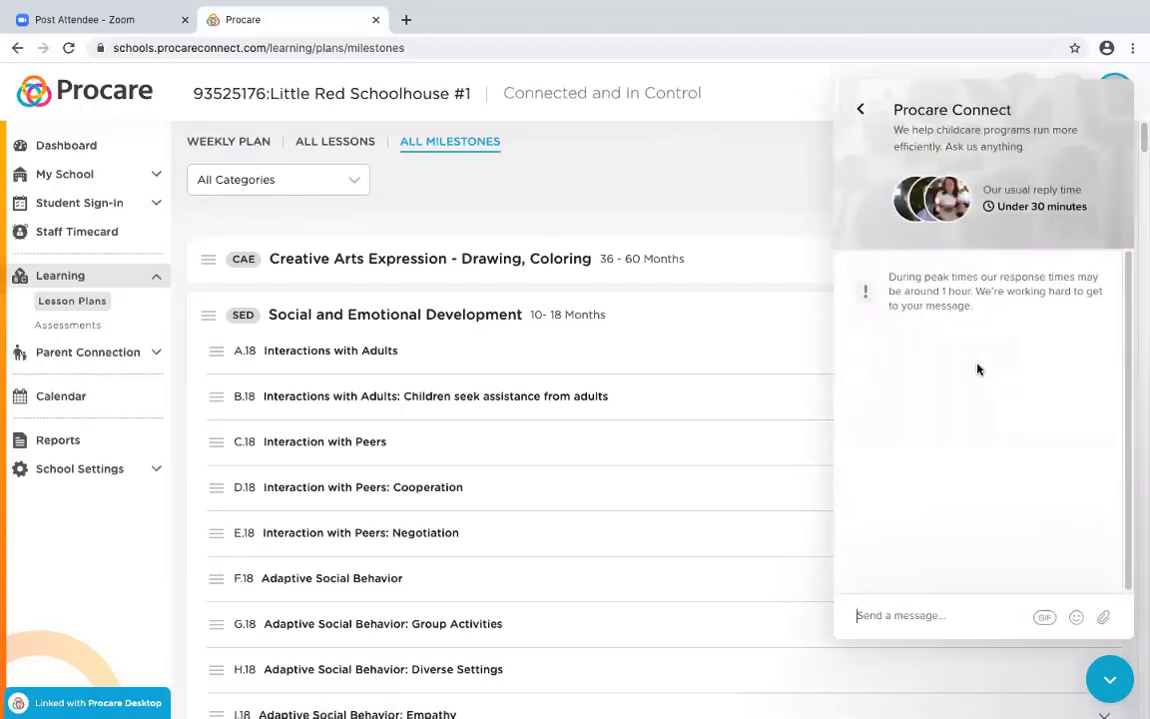
pyautogui.click(859, 110)
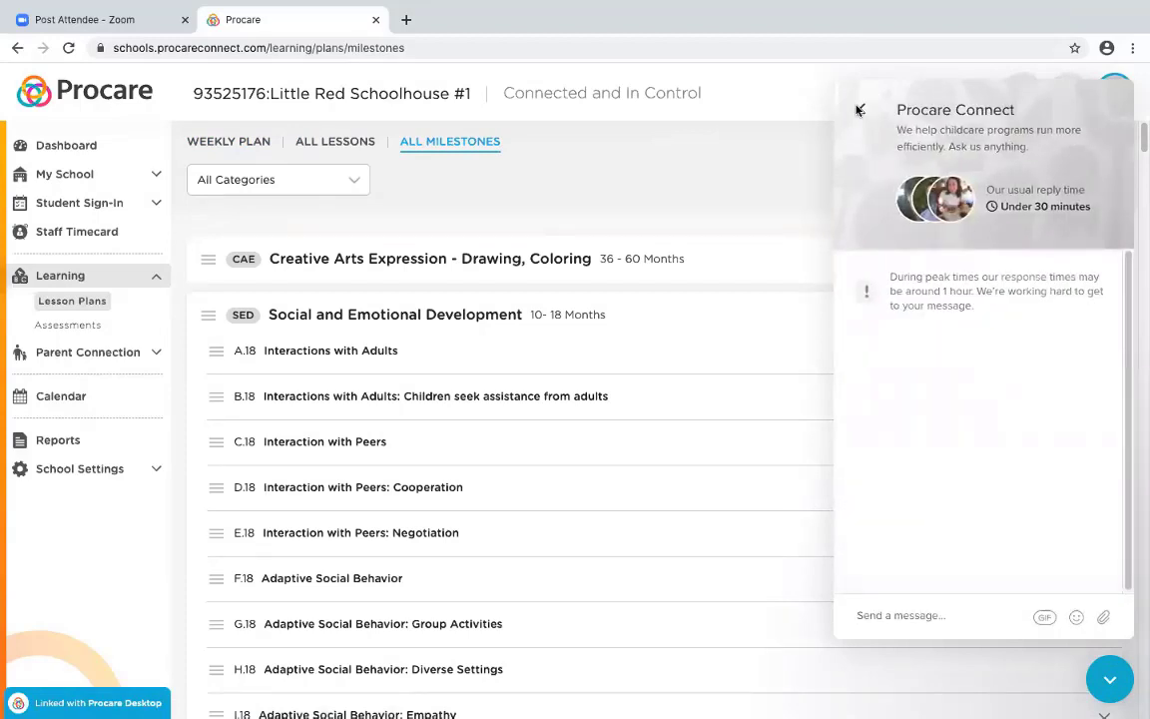
pyautogui.click(1106, 682)
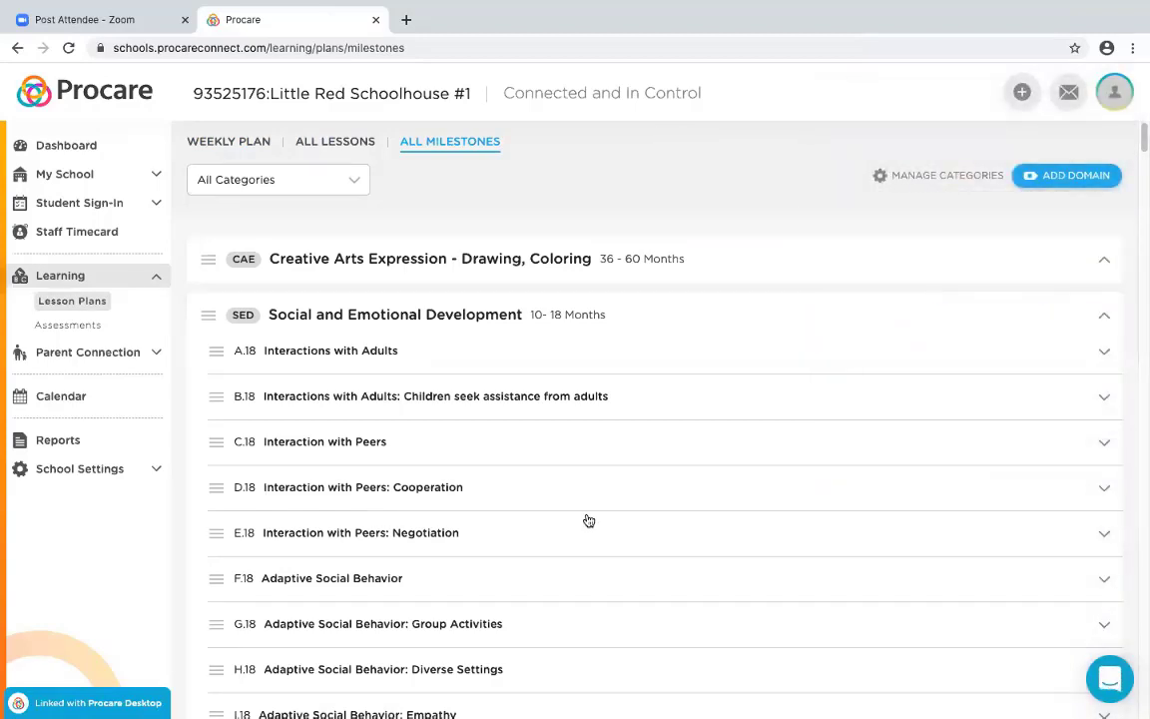
# Step: Browse the milestone domains and sub domains, including those under Social and Emotional Development
pyautogui.moveTo(589, 520)
pyautogui.moveTo(733, 471)
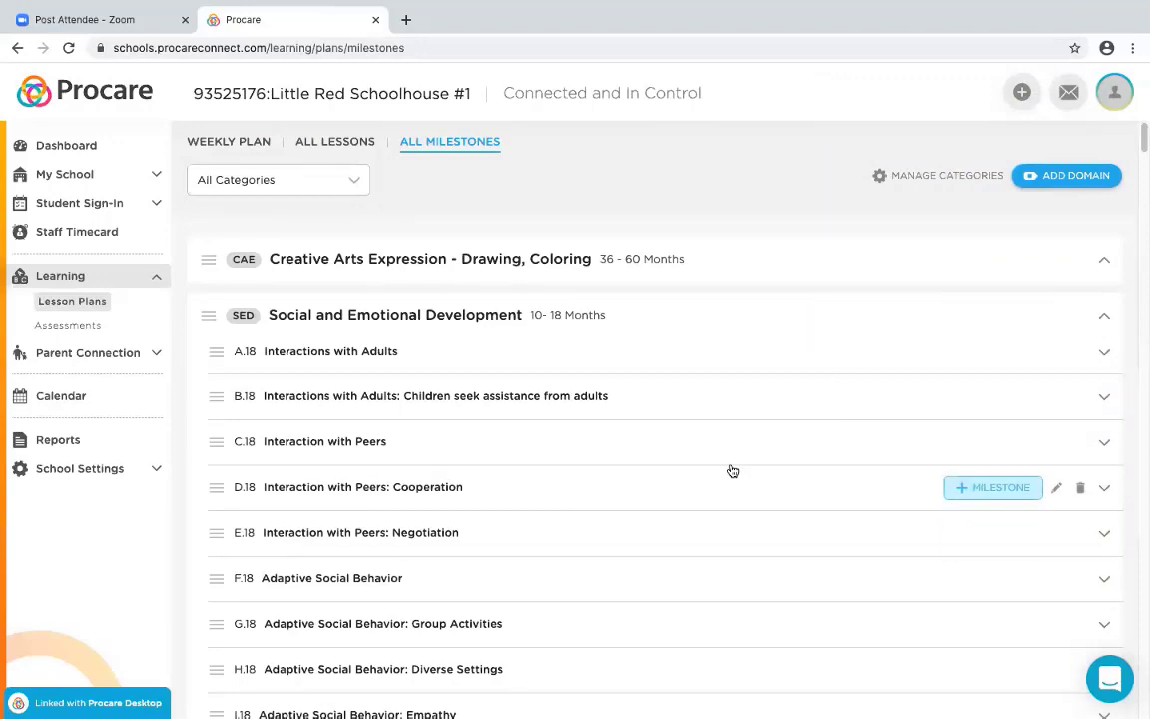
pyautogui.scroll(-4, 733, 471)
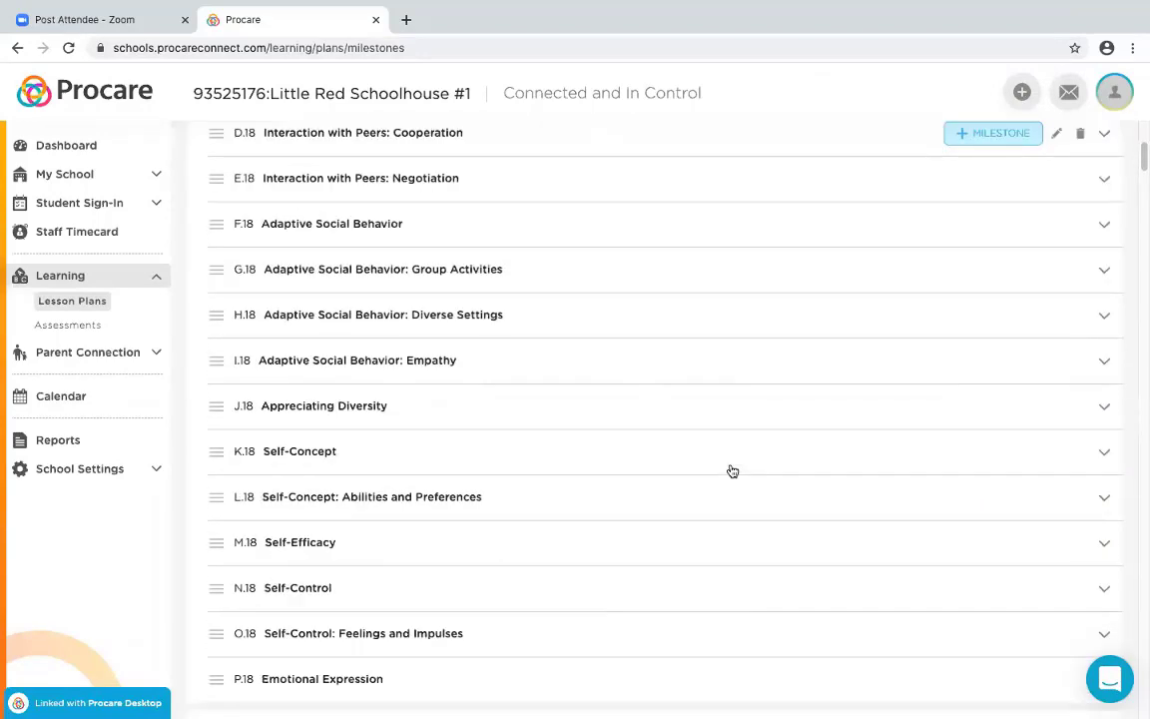
pyautogui.scroll(-4, 733, 471)
pyautogui.scroll(8, 732, 469)
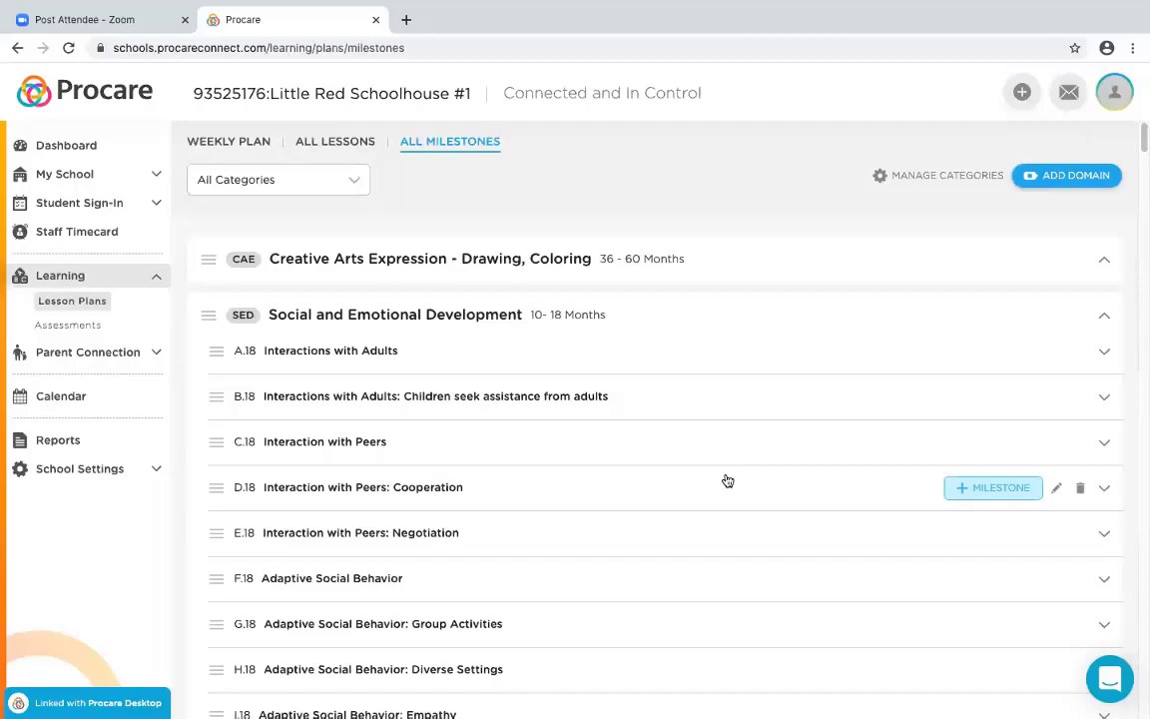
pyautogui.moveTo(824, 252)
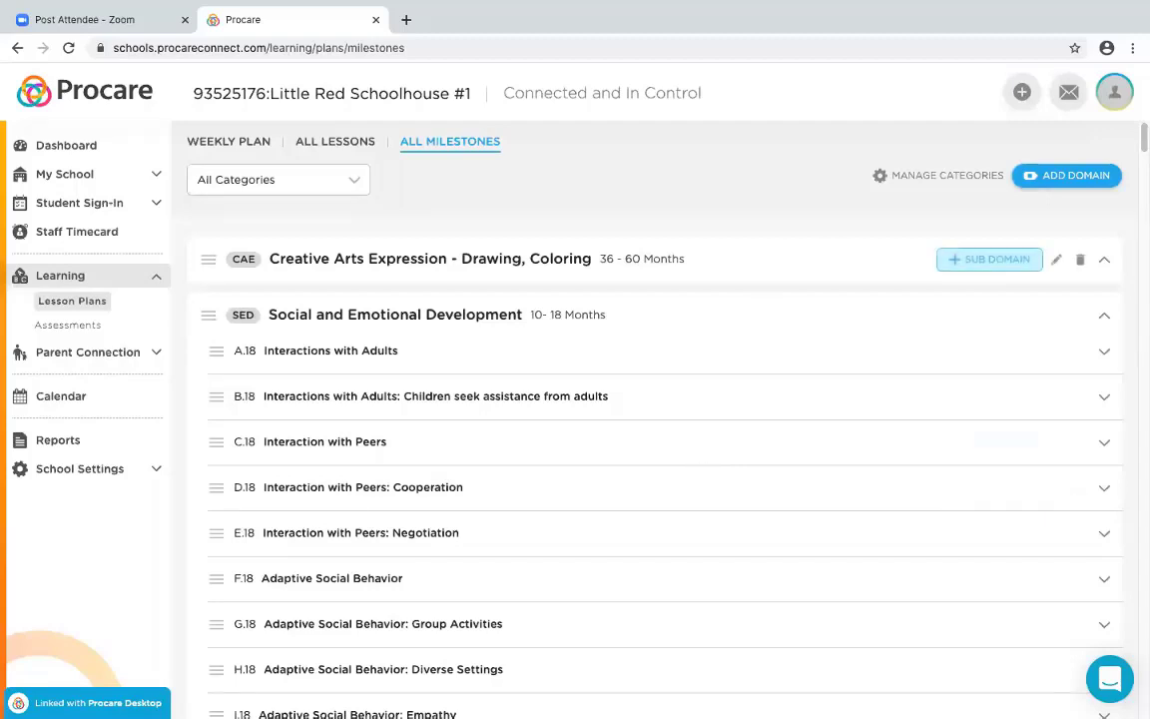
# Step: Examine the entry fields and age categories for adding a milestone domain, and view the category management list
pyautogui.click(1065, 175)
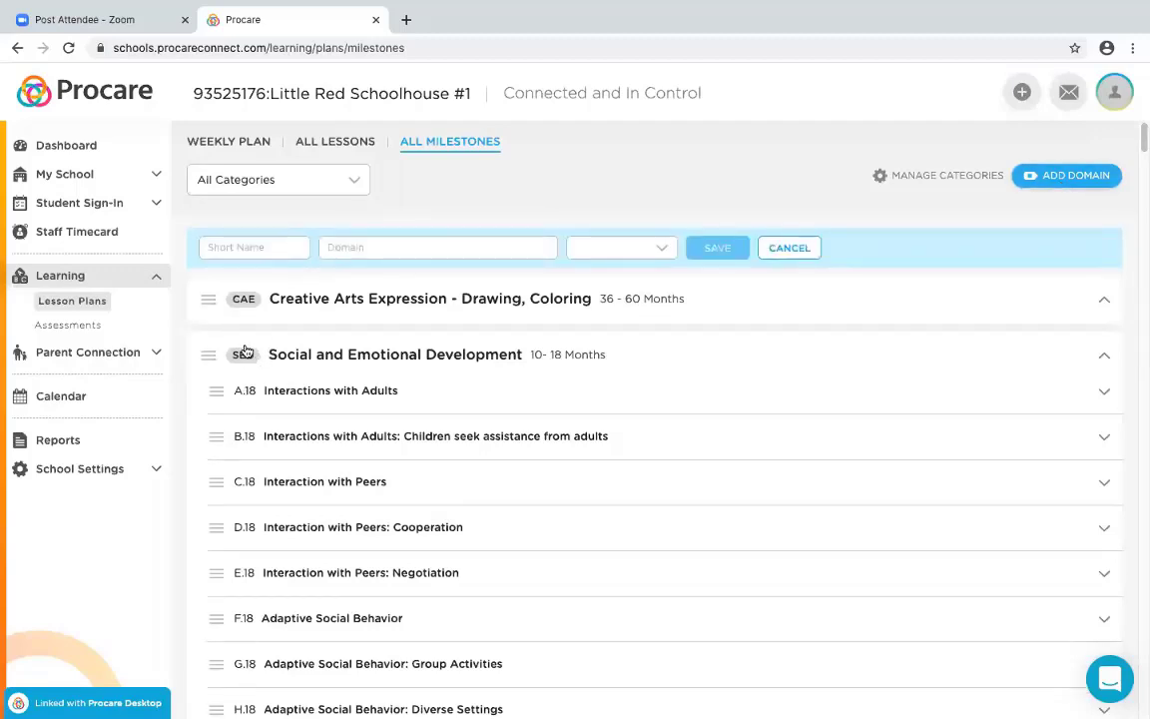
pyautogui.click(426, 247)
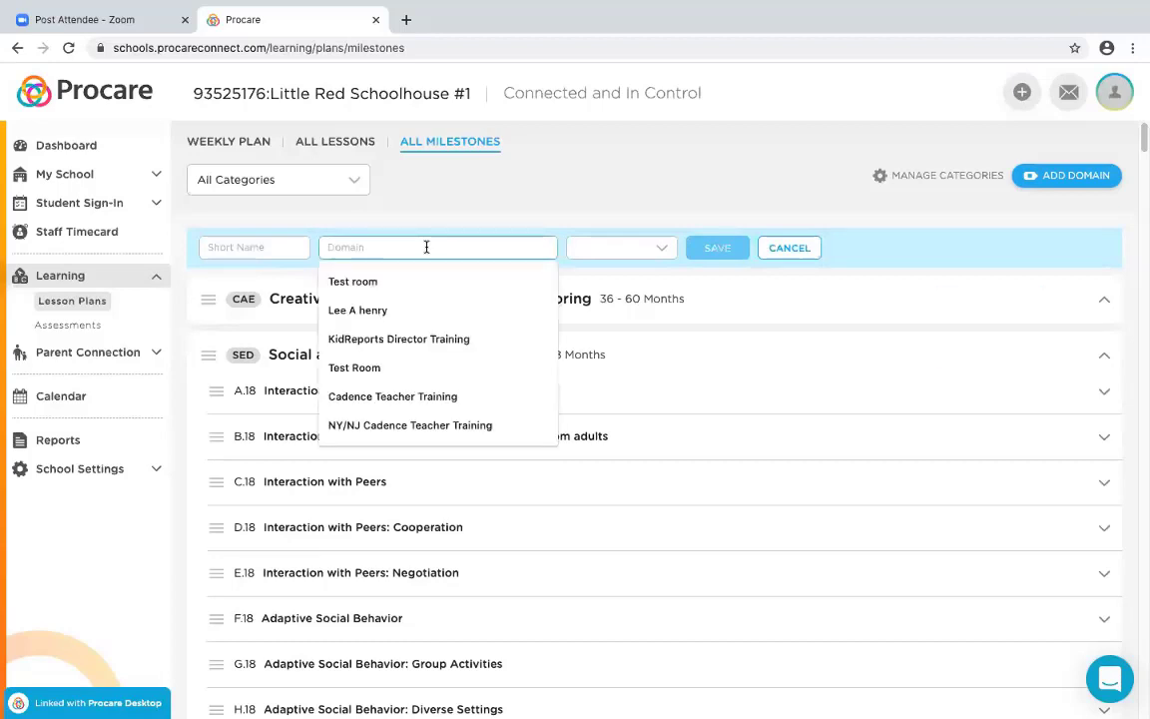
pyautogui.click(652, 250)
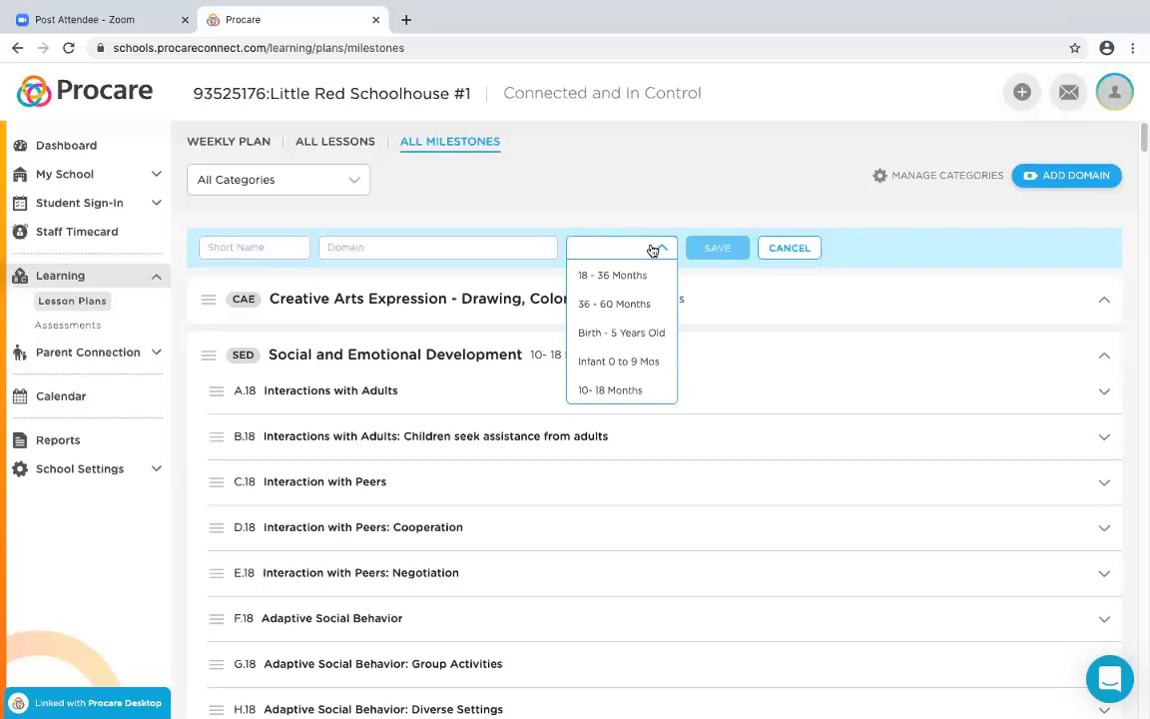
pyautogui.click(701, 185)
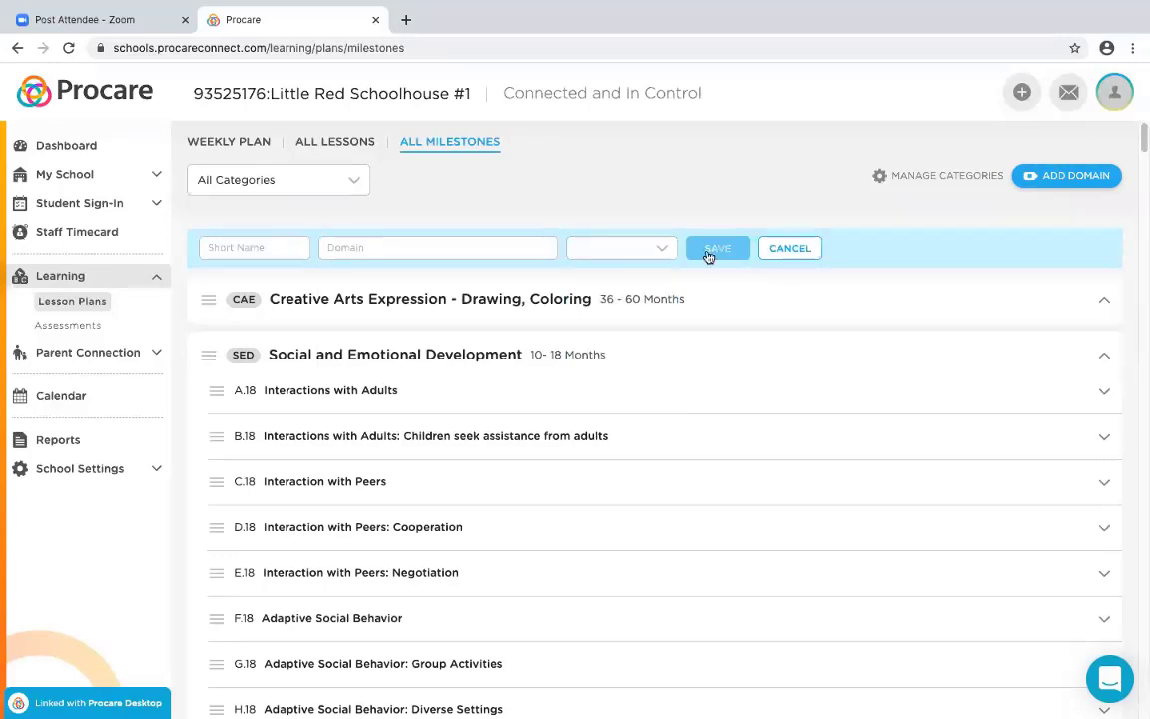
pyautogui.click(906, 177)
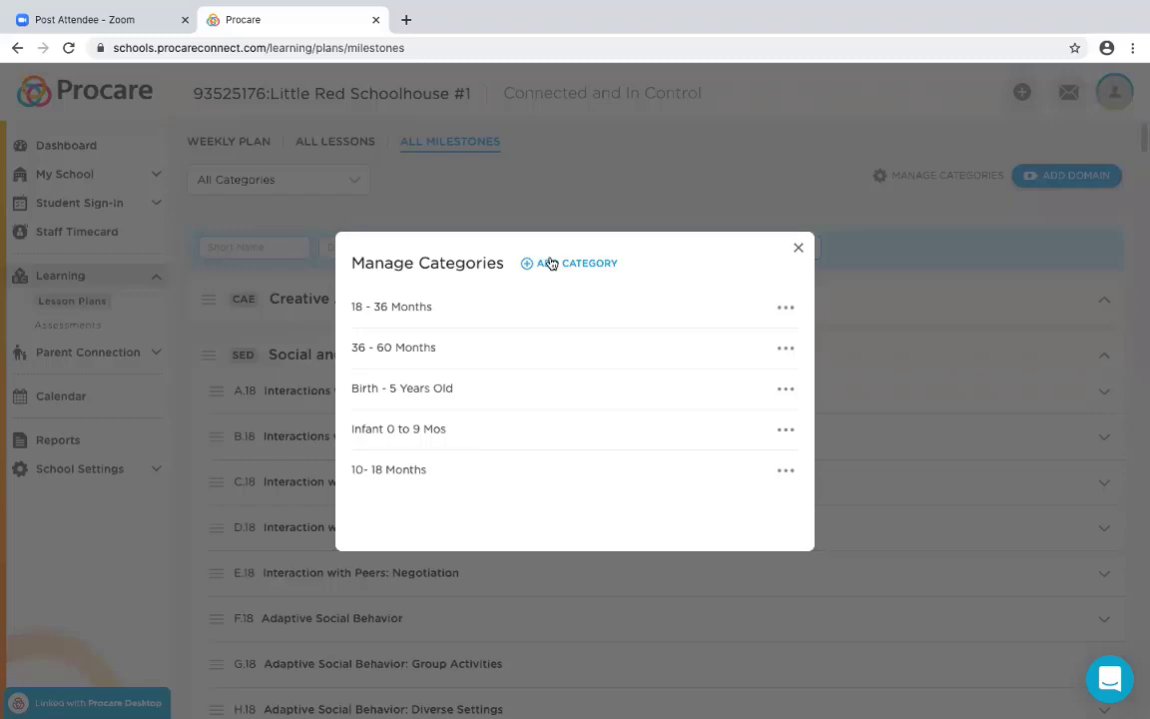
pyautogui.click(798, 249)
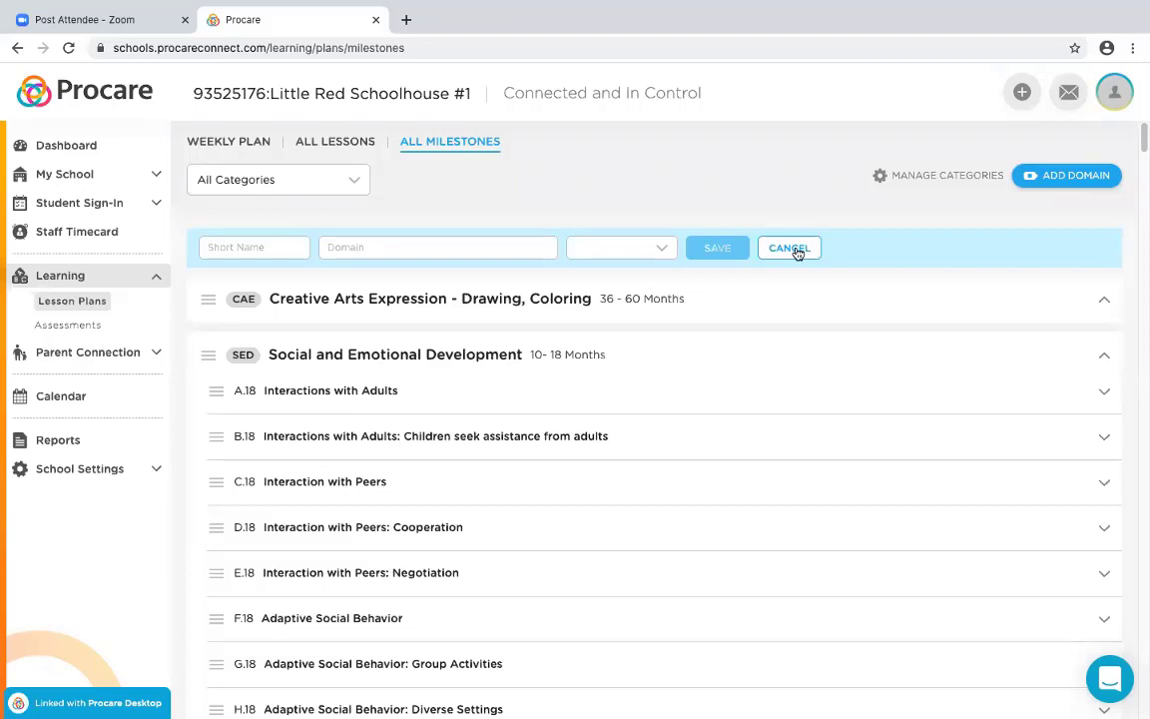
# Step: Open the assessment of the first PreKindergarten student in the assessments list
pyautogui.click(68, 328)
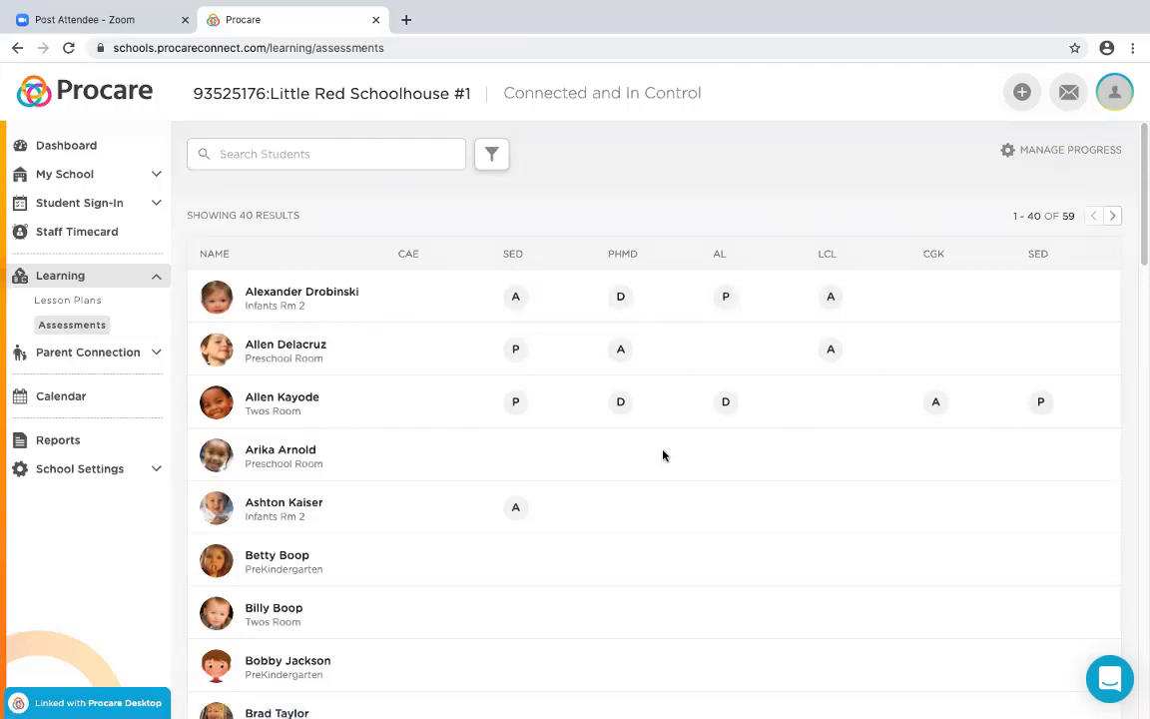
pyautogui.scroll(-1, 664, 456)
pyautogui.click(269, 455)
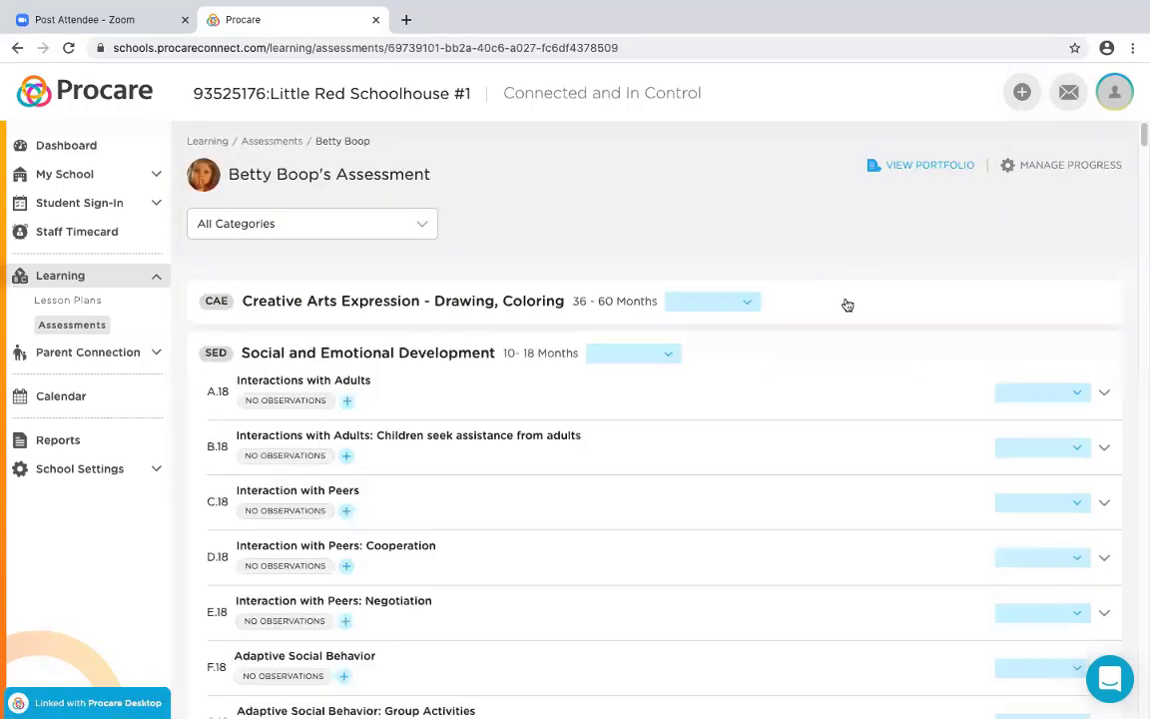
# Step: Set the student's Social and Emotional Development progress to Proficient, applying it to the whole domain
pyautogui.scroll(-1, 847, 305)
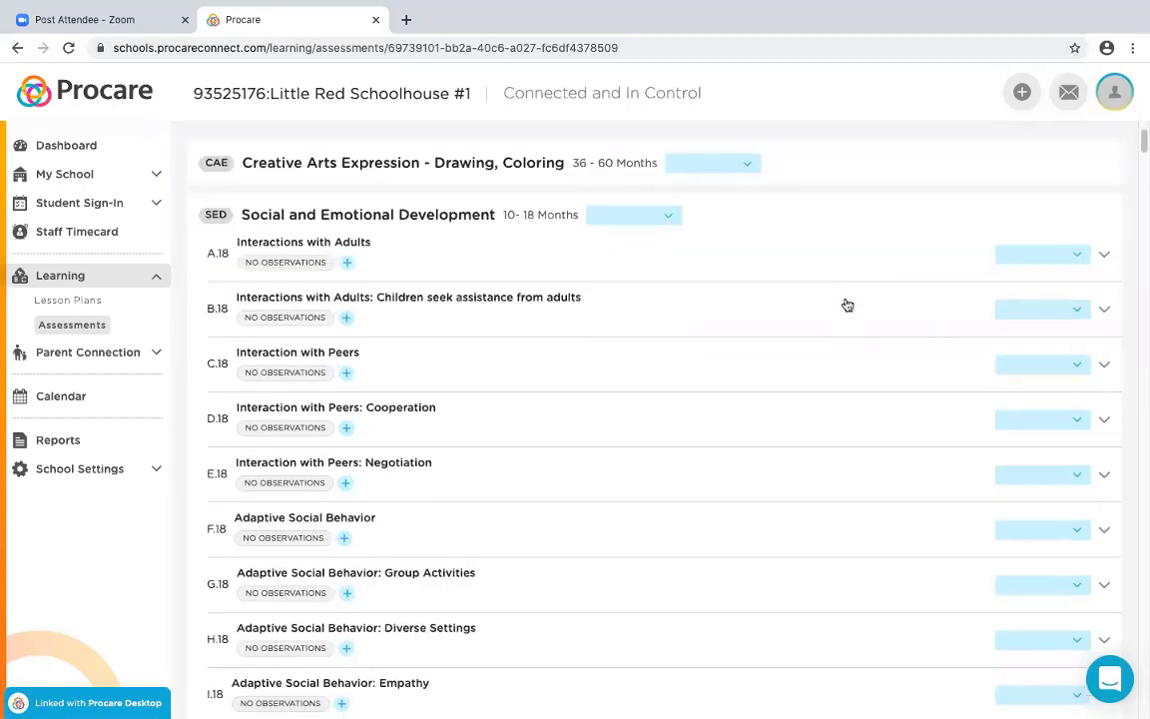
pyautogui.click(668, 216)
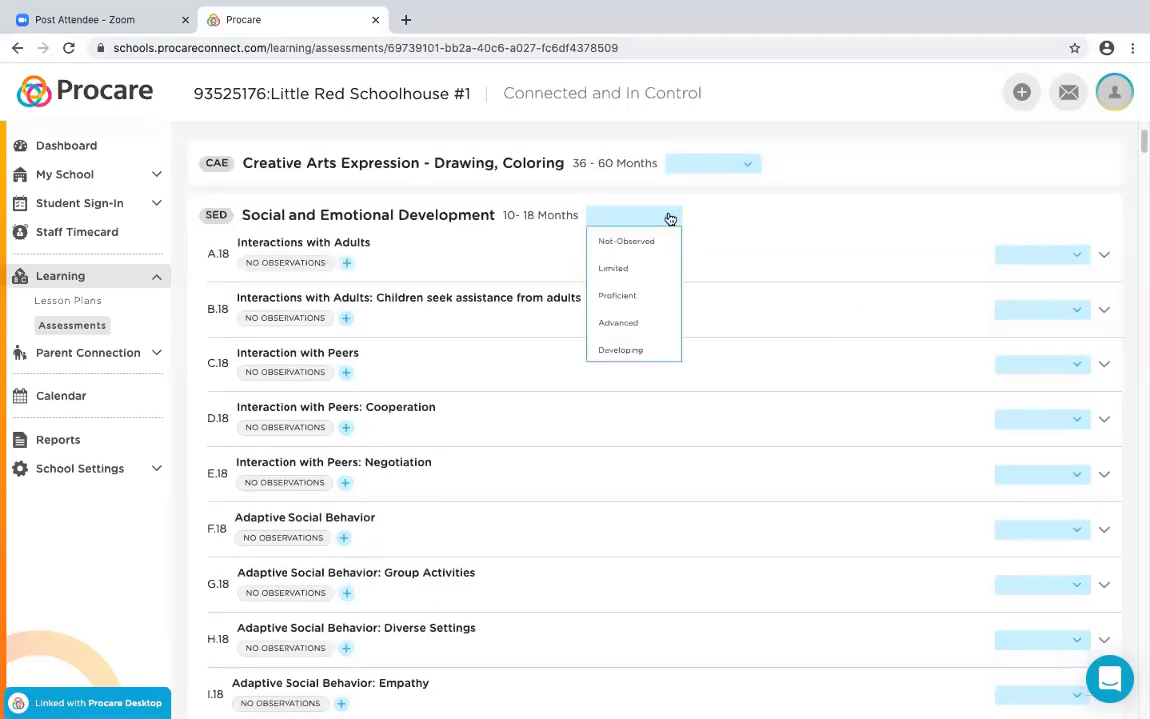
pyautogui.click(617, 295)
pyautogui.click(640, 442)
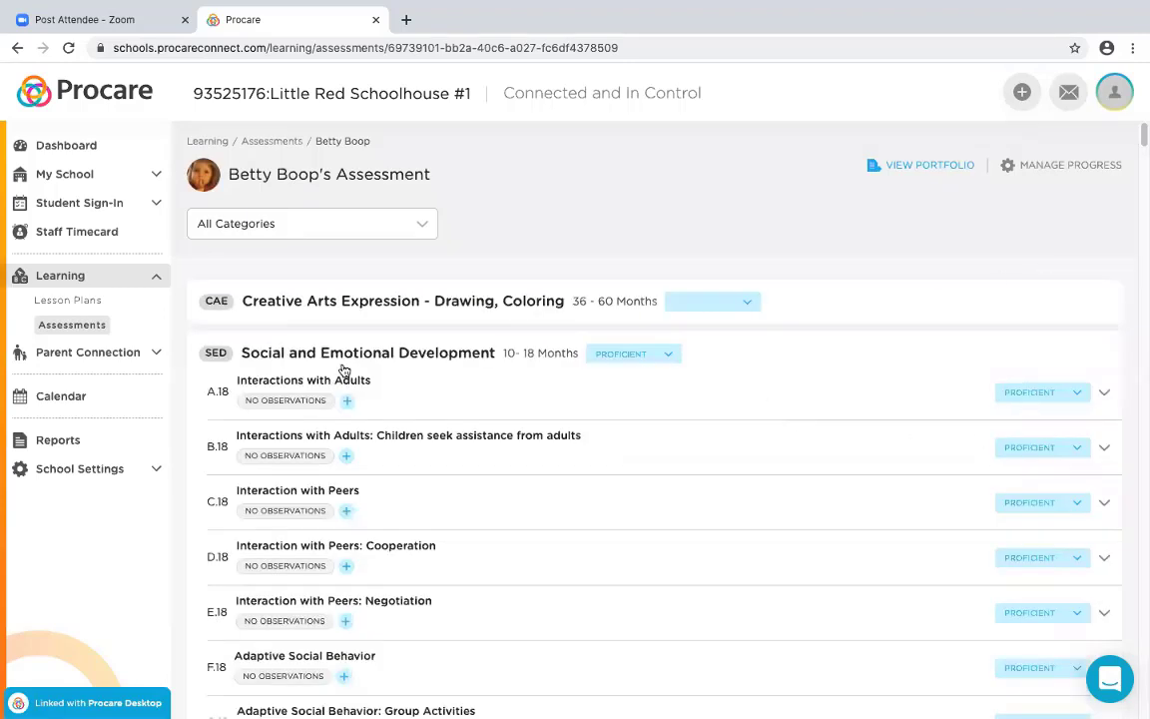
# Step: Set the progress of D.18 Interaction with Peers: Cooperation to Advanced, updating all milestones within the sub domain as well
pyautogui.scroll(-2, 868, 411)
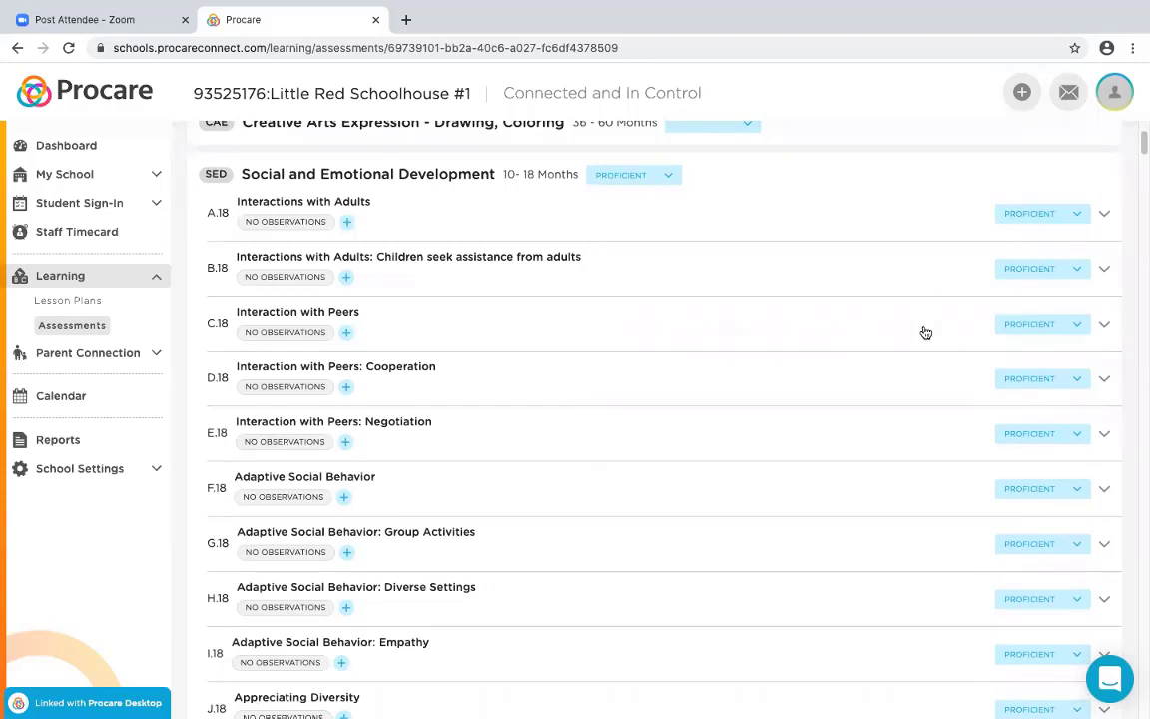
pyautogui.click(1077, 381)
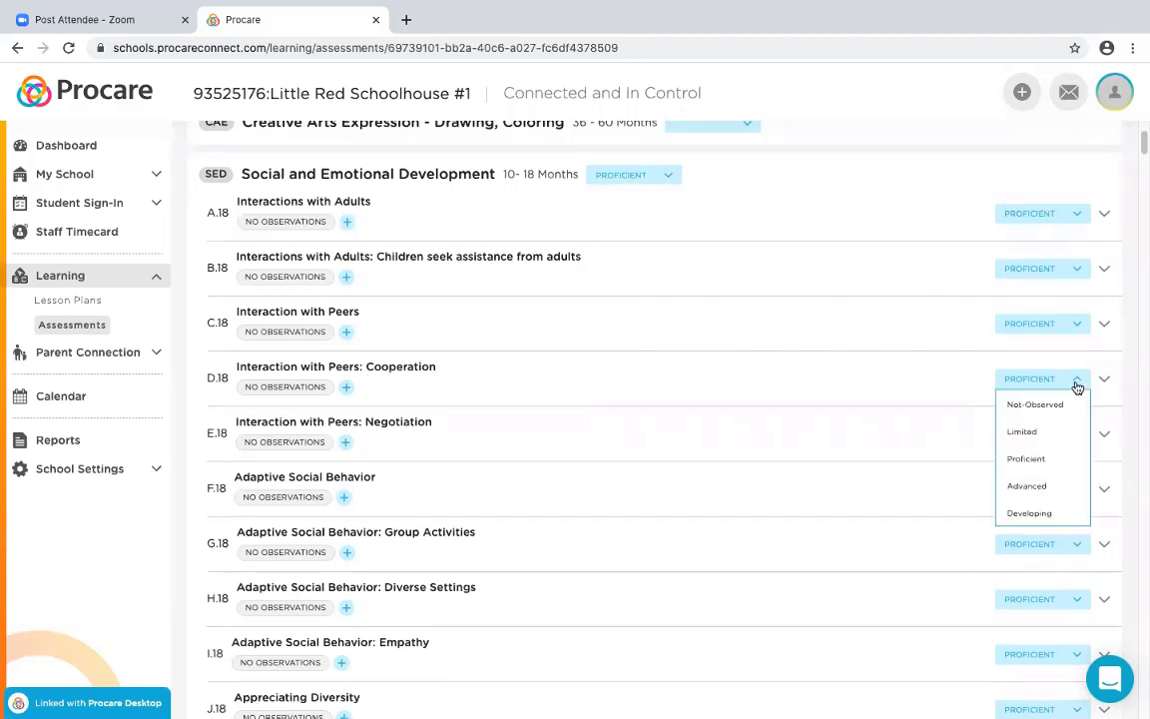
pyautogui.click(1027, 486)
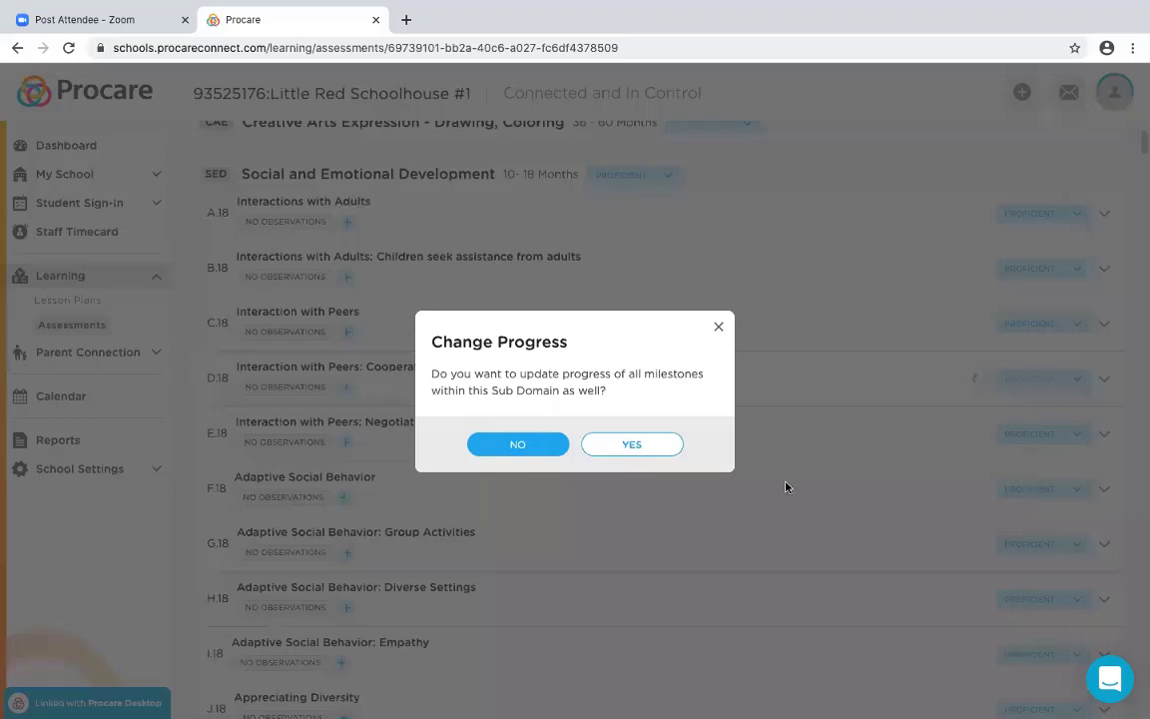
pyautogui.click(617, 444)
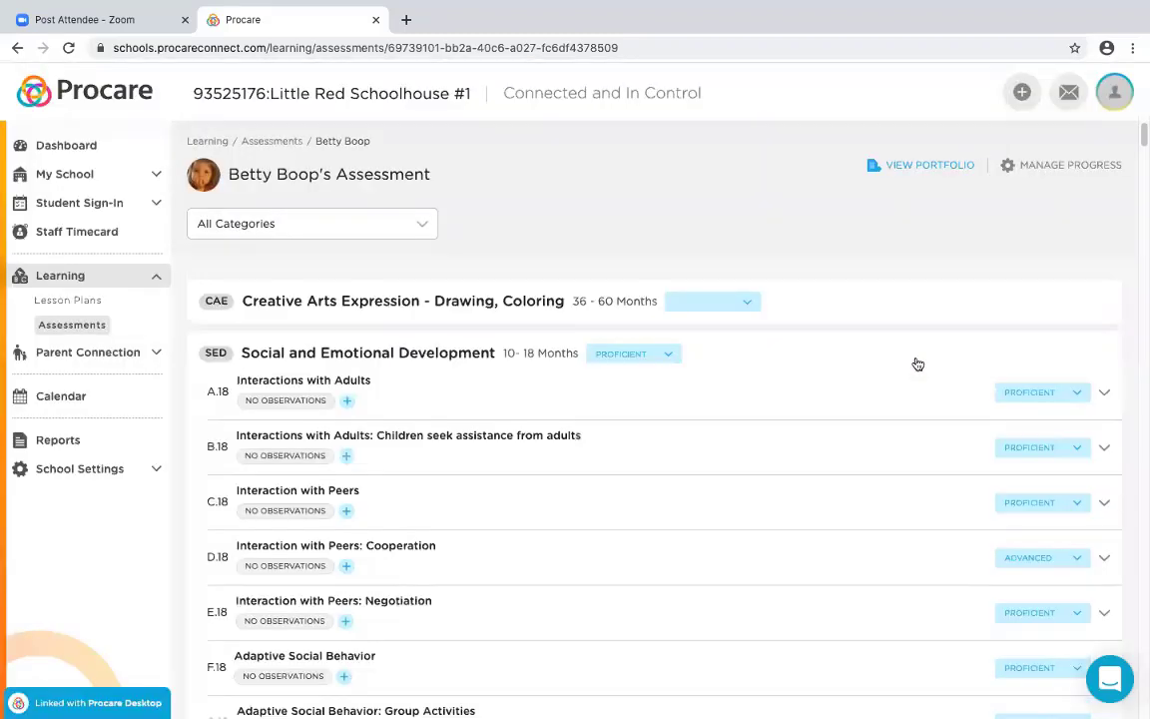
# Step: View the student's portfolio document, and check the list of progress levels available for assessments
pyautogui.click(923, 166)
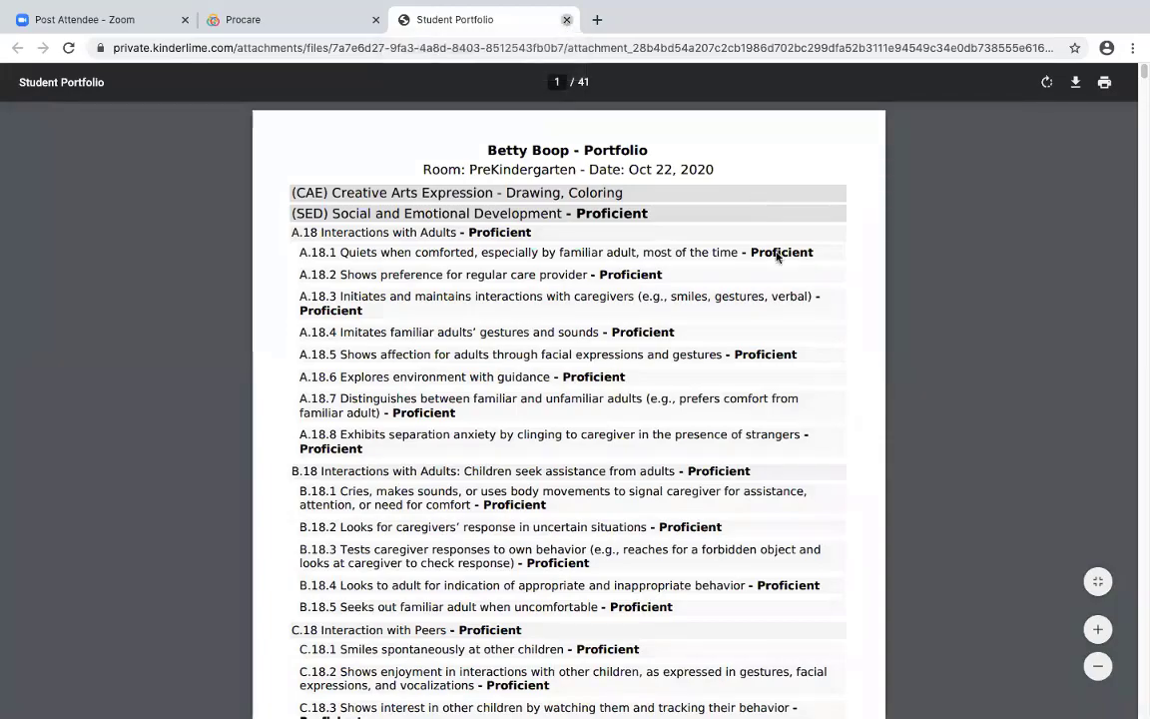
pyautogui.hotkey('ctrl', 'w')
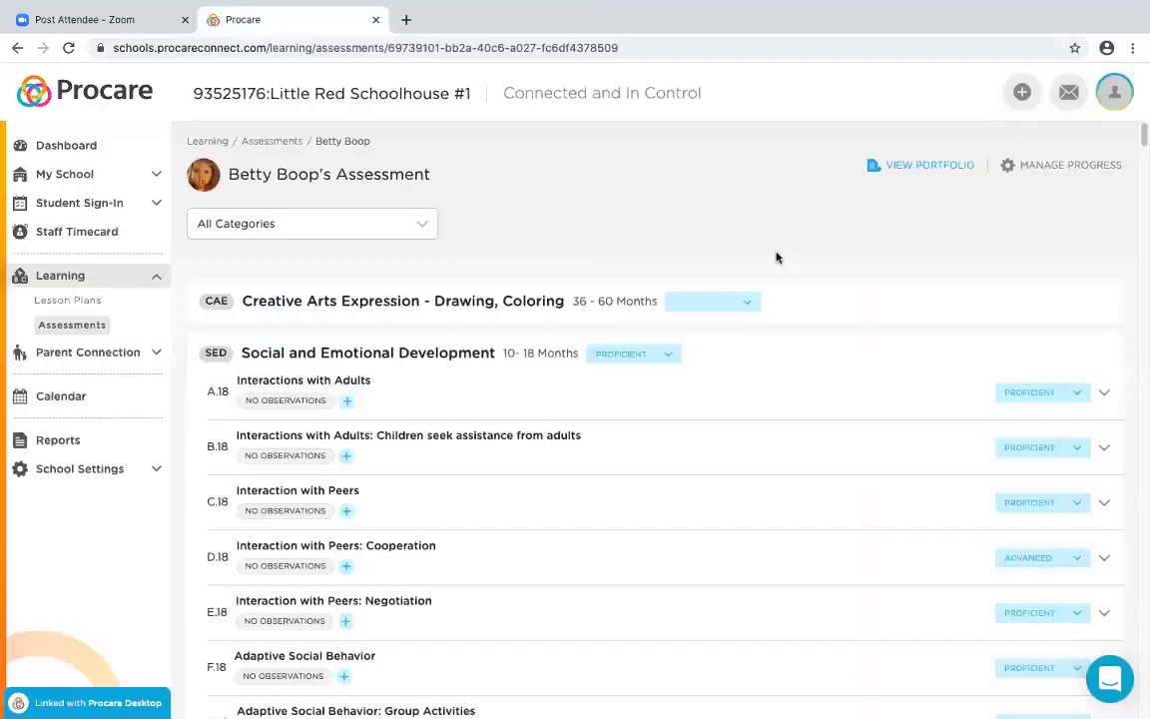
pyautogui.click(1054, 168)
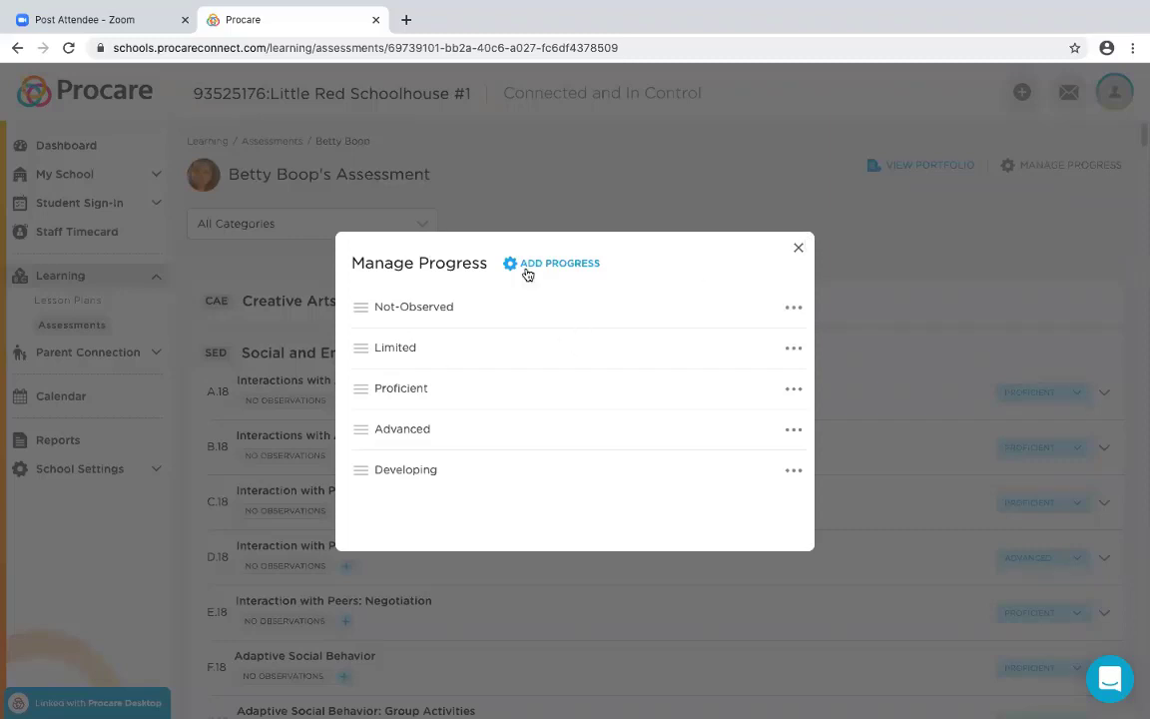
pyautogui.click(798, 249)
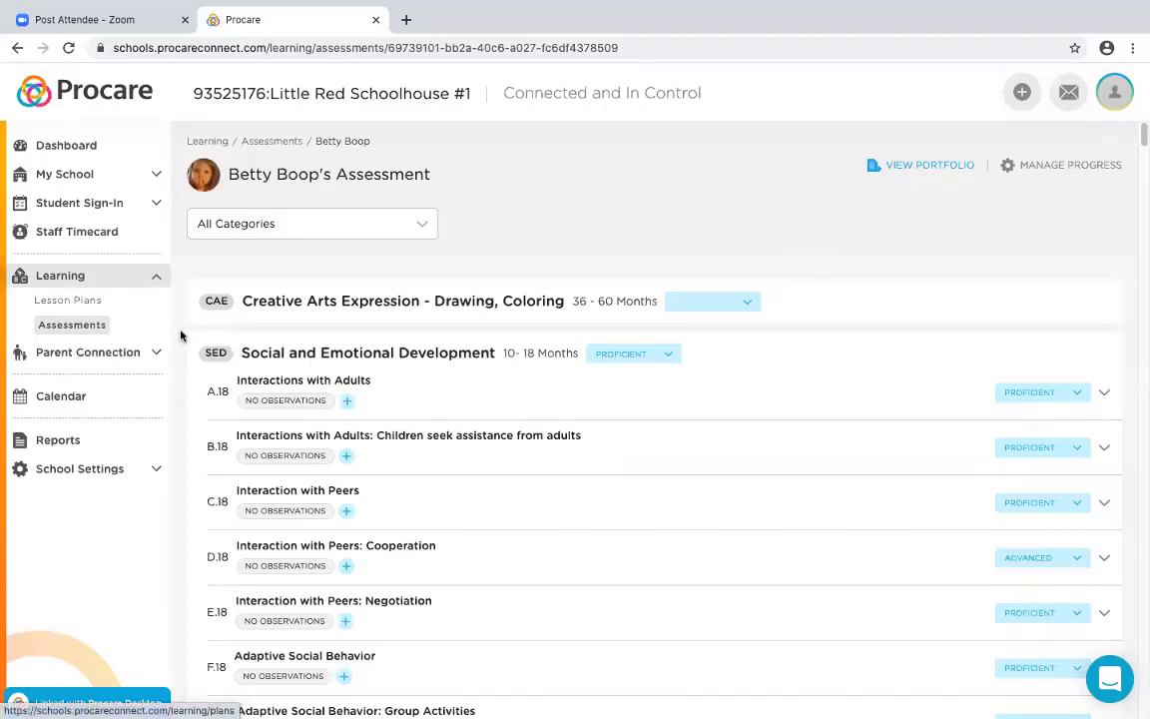
# Step: Open the draft newsletter "Fall at The Little Red Schoolhouse" and review its layout, photos and captions
pyautogui.click(151, 356)
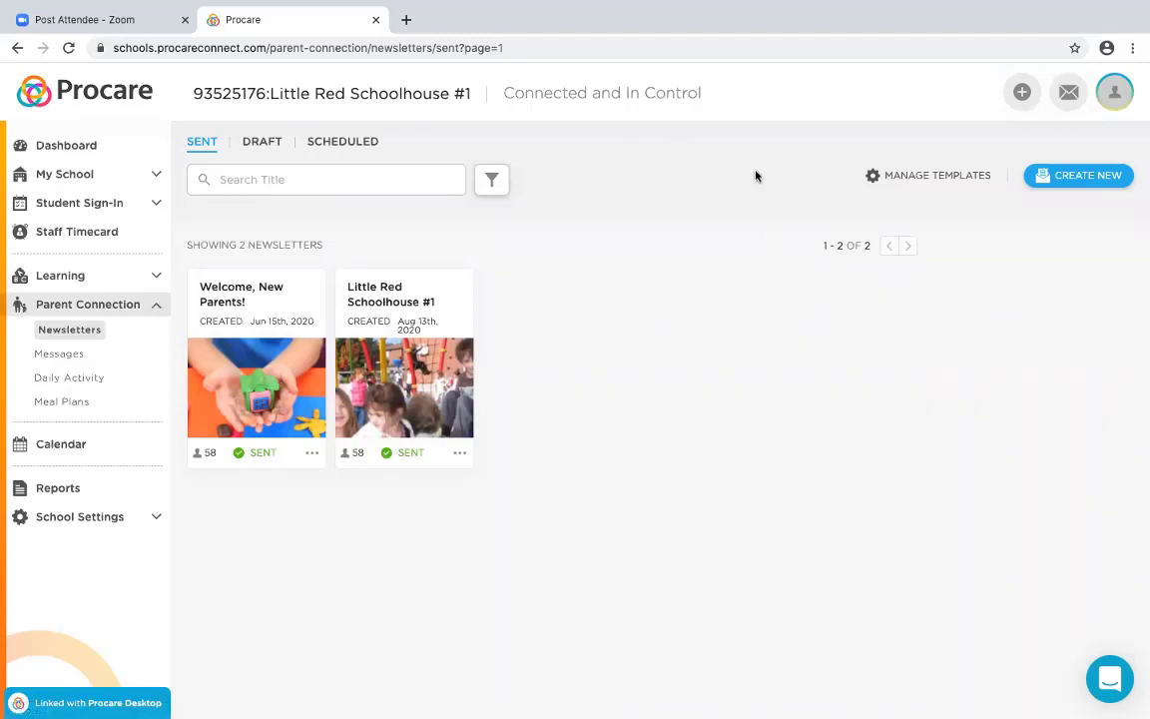
pyautogui.click(272, 146)
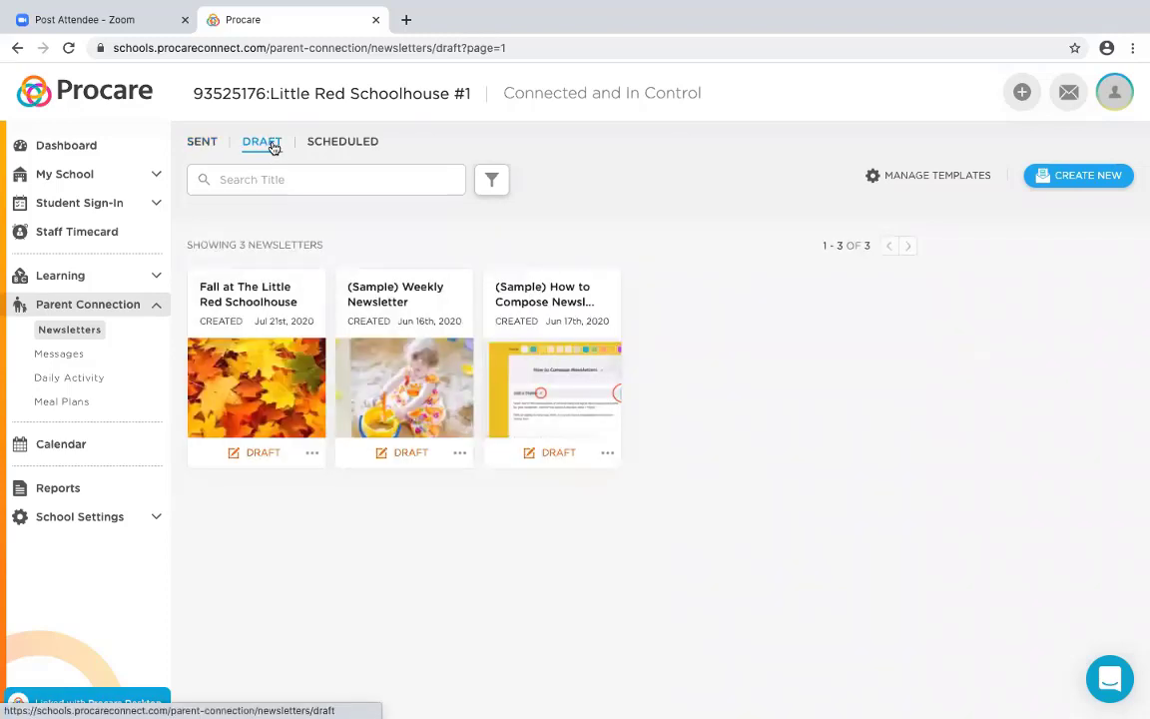
pyautogui.click(264, 401)
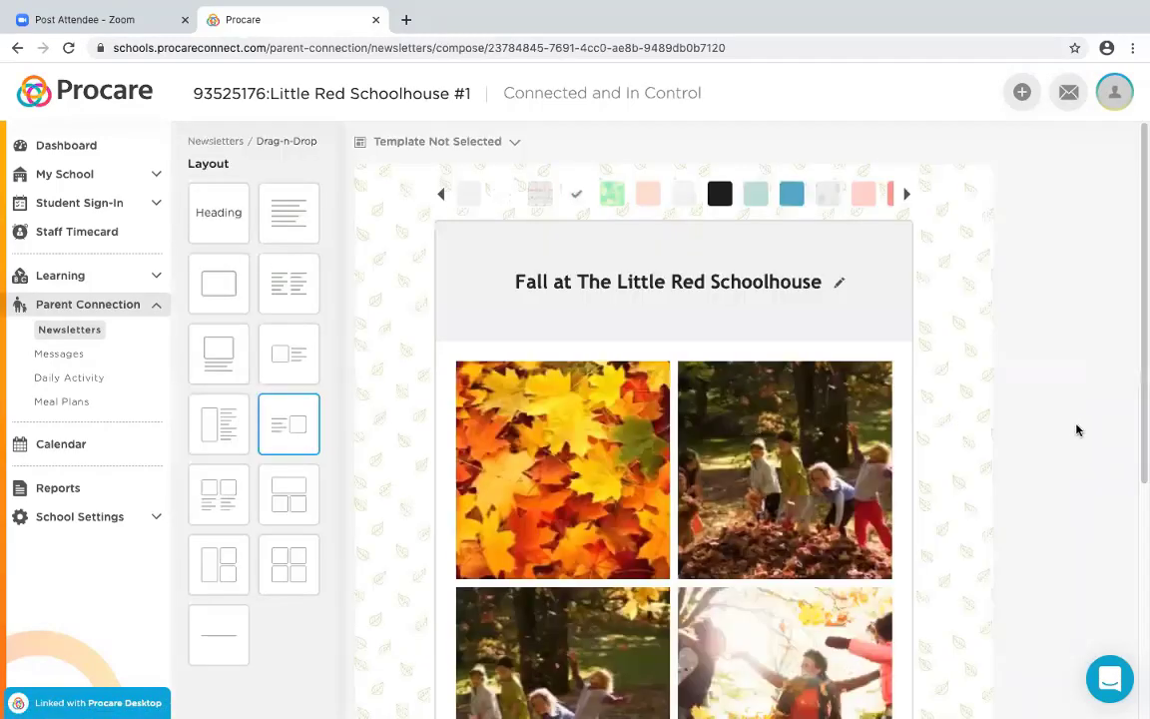
pyautogui.scroll(-1, 1088, 380)
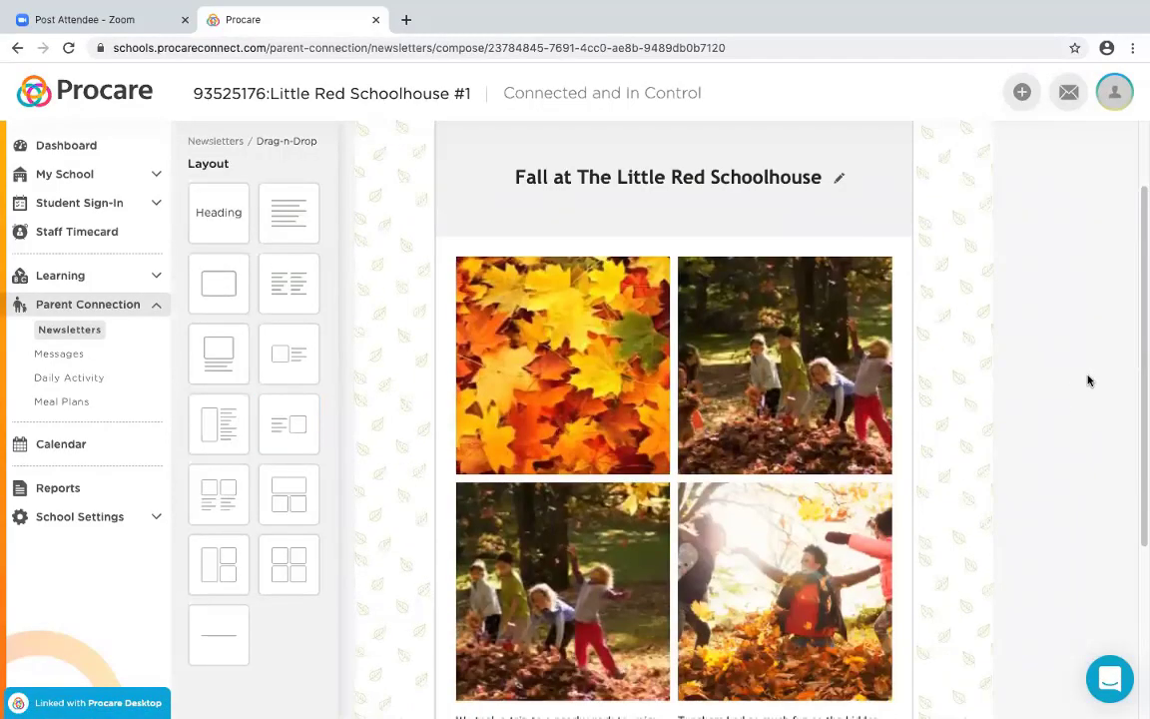
pyautogui.scroll(-1, 1089, 380)
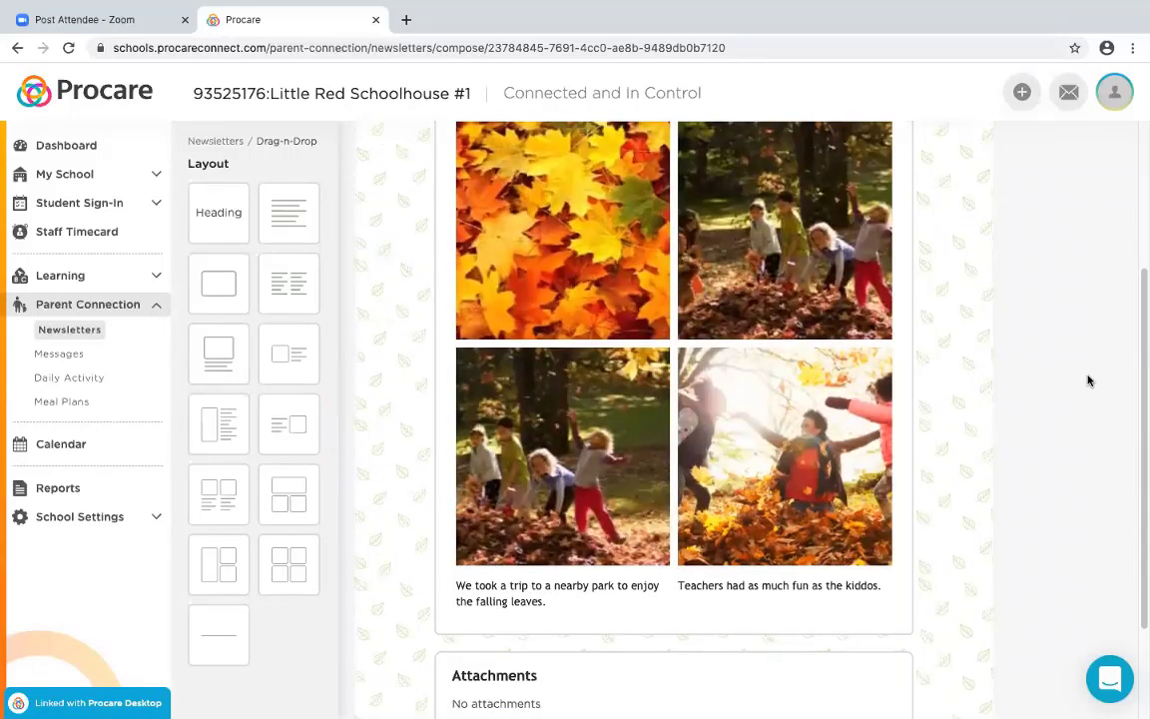
pyautogui.scroll(1, 1088, 380)
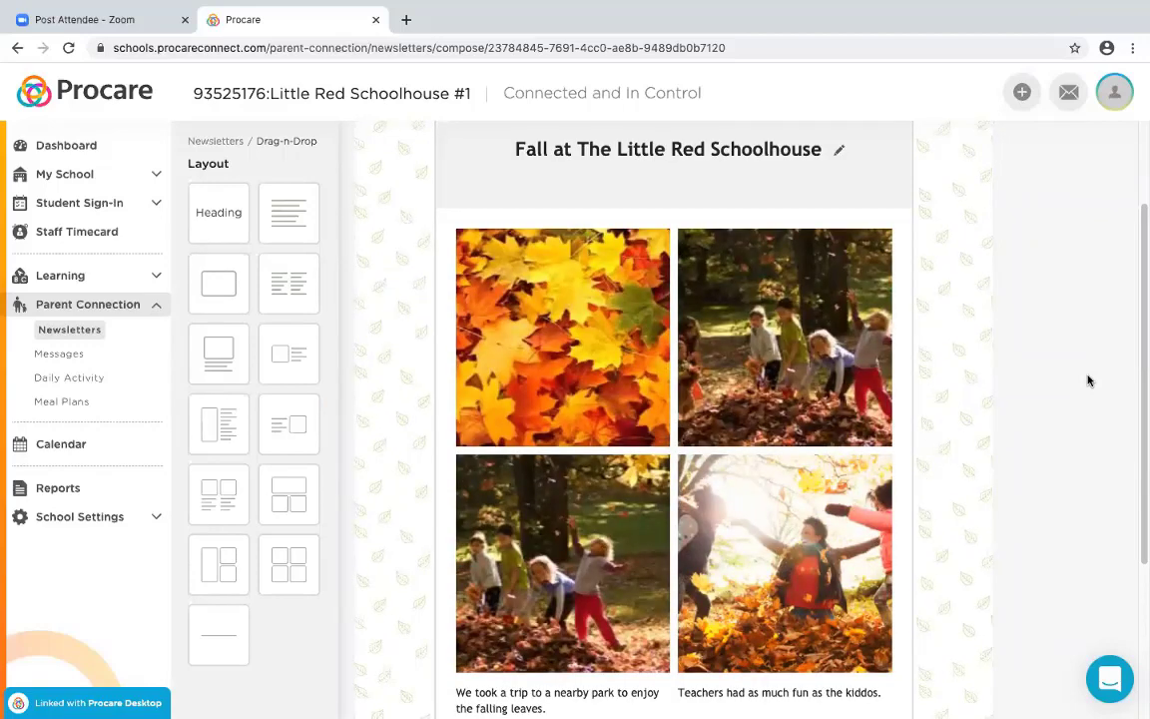
# Step: Add a text block above the newsletter's photos, open its text editor and close it without editing
pyautogui.scroll(-2, 1088, 380)
pyautogui.scroll(2, 1088, 381)
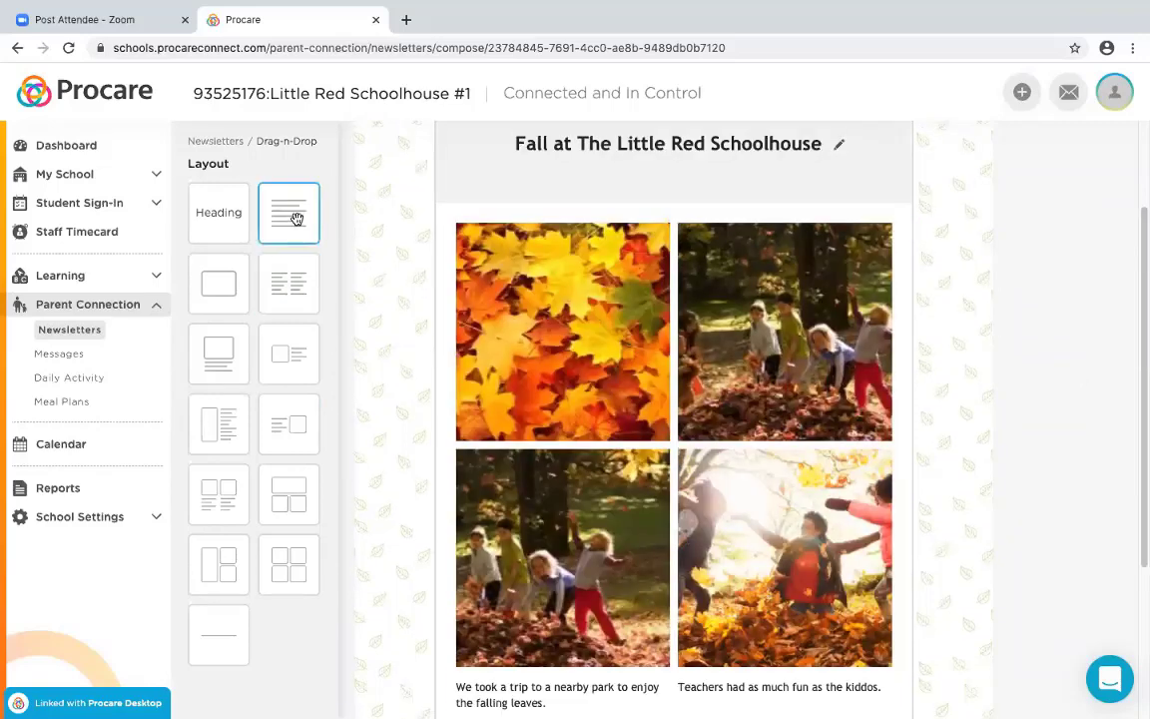
pyautogui.moveTo(296, 220); pyautogui.dragTo(663, 192)
pyautogui.moveTo(288, 212); pyautogui.dragTo(660, 248)
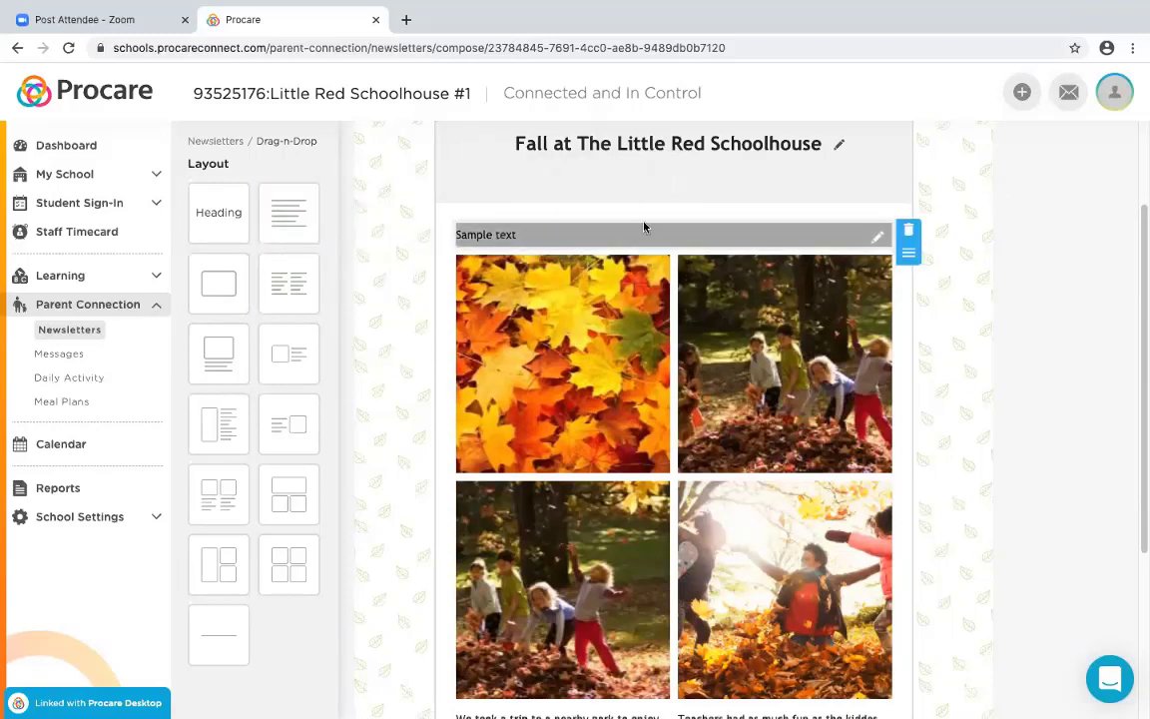
pyautogui.click(877, 237)
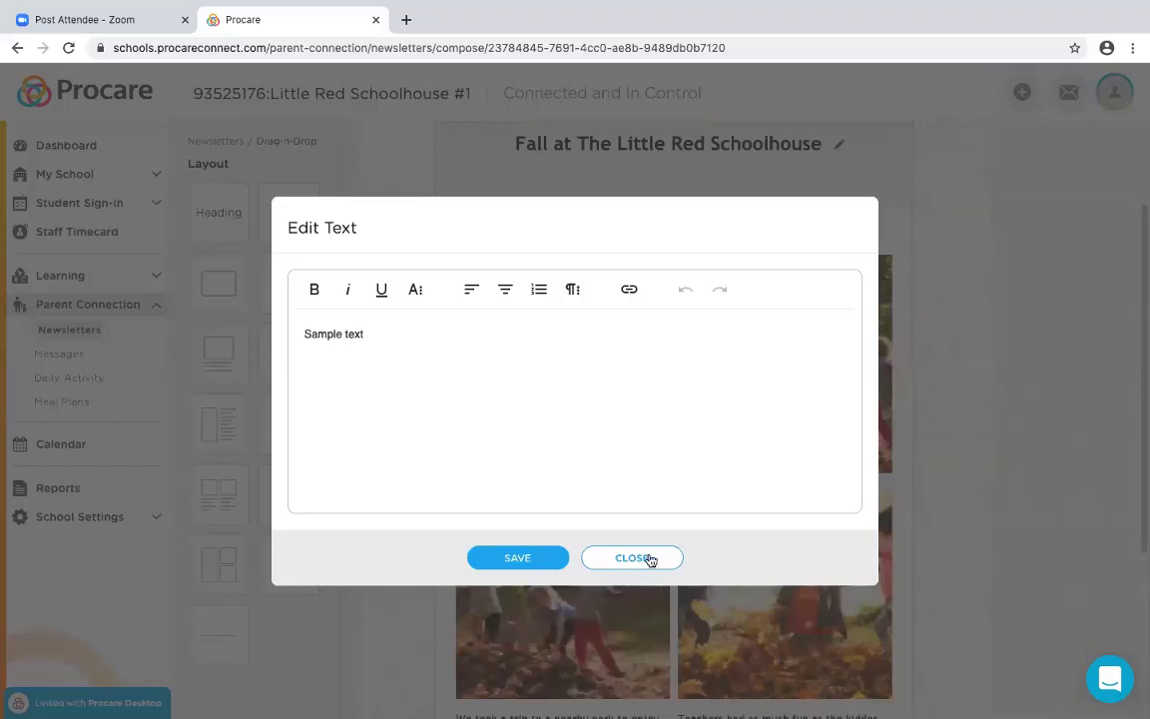
pyautogui.click(976, 291)
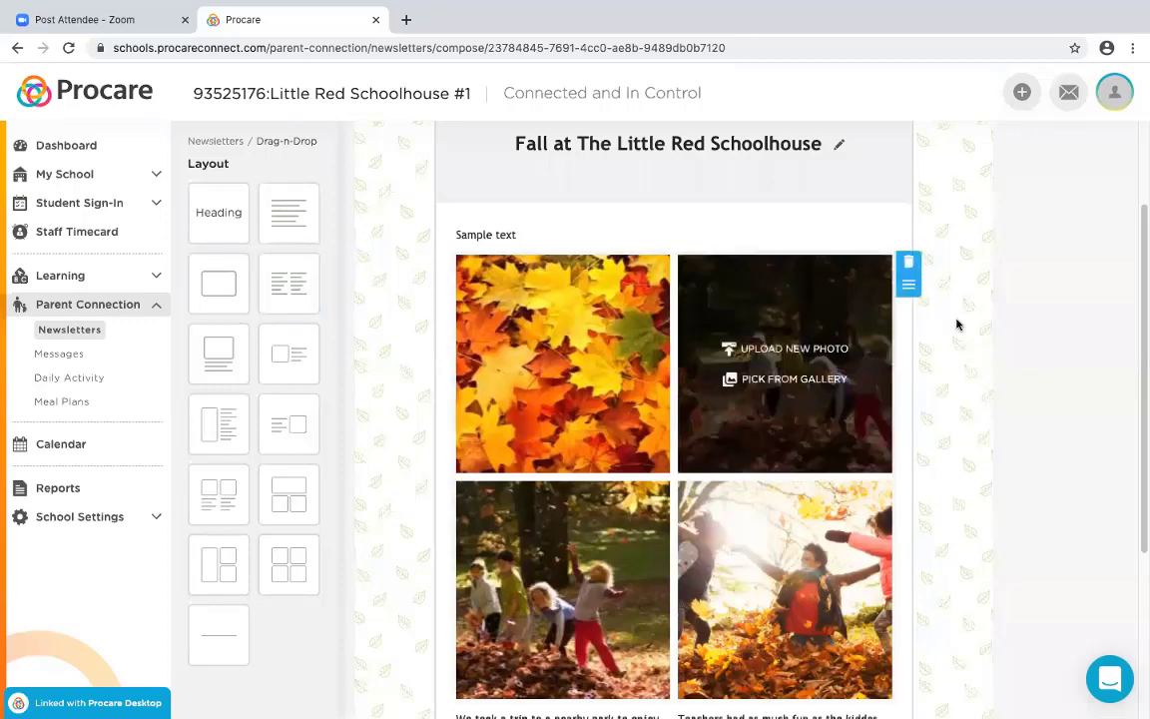
# Step: Insert a block with a tall photo beside text between the newsletter's photos and their captions
pyautogui.scroll(-5, 998, 312)
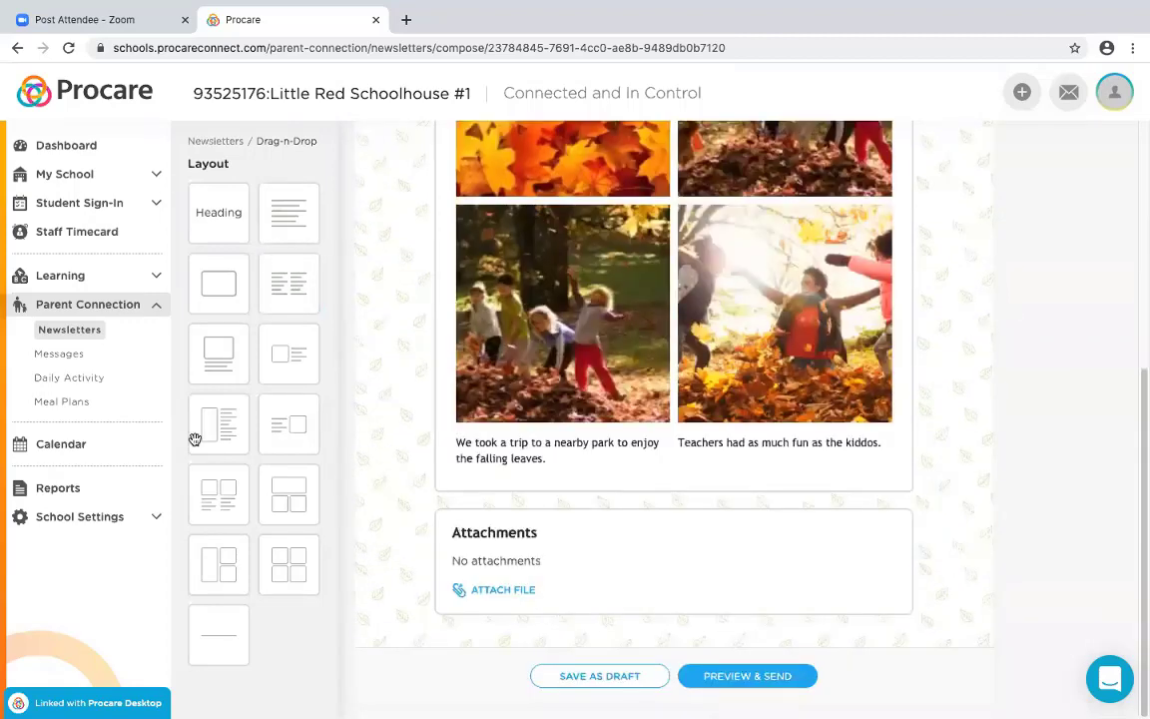
pyautogui.moveTo(195, 439); pyautogui.dragTo(599, 416)
pyautogui.scroll(-3, 1001, 392)
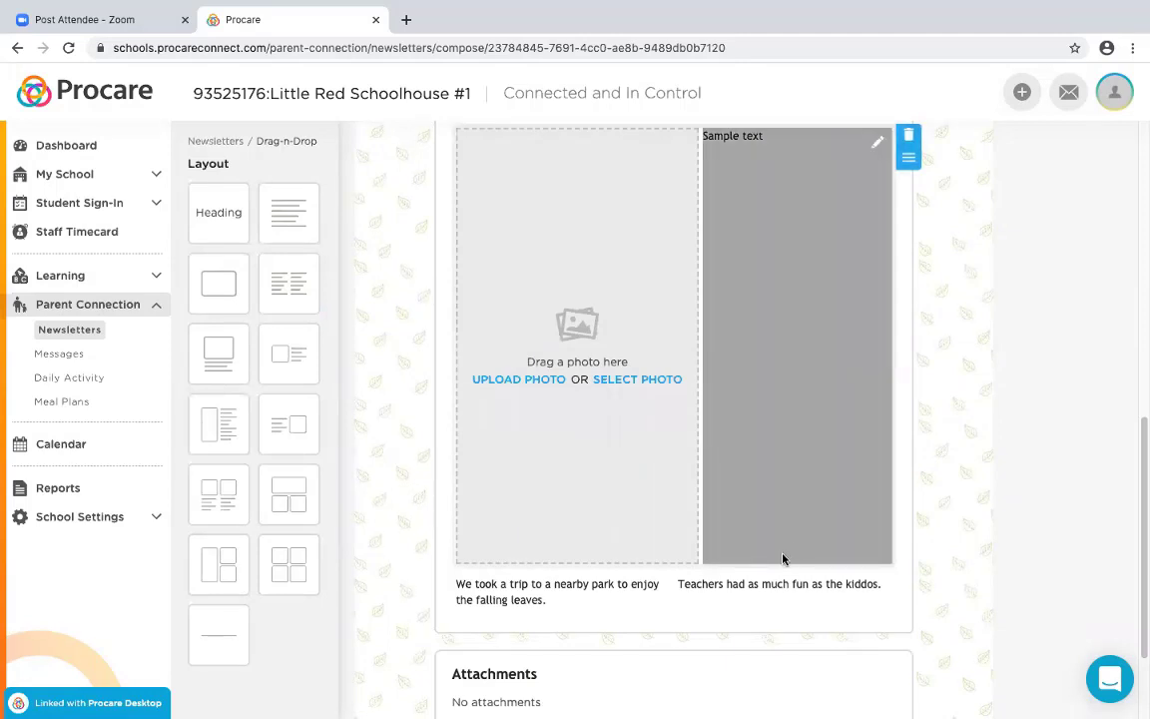
pyautogui.scroll(-2, 999, 421)
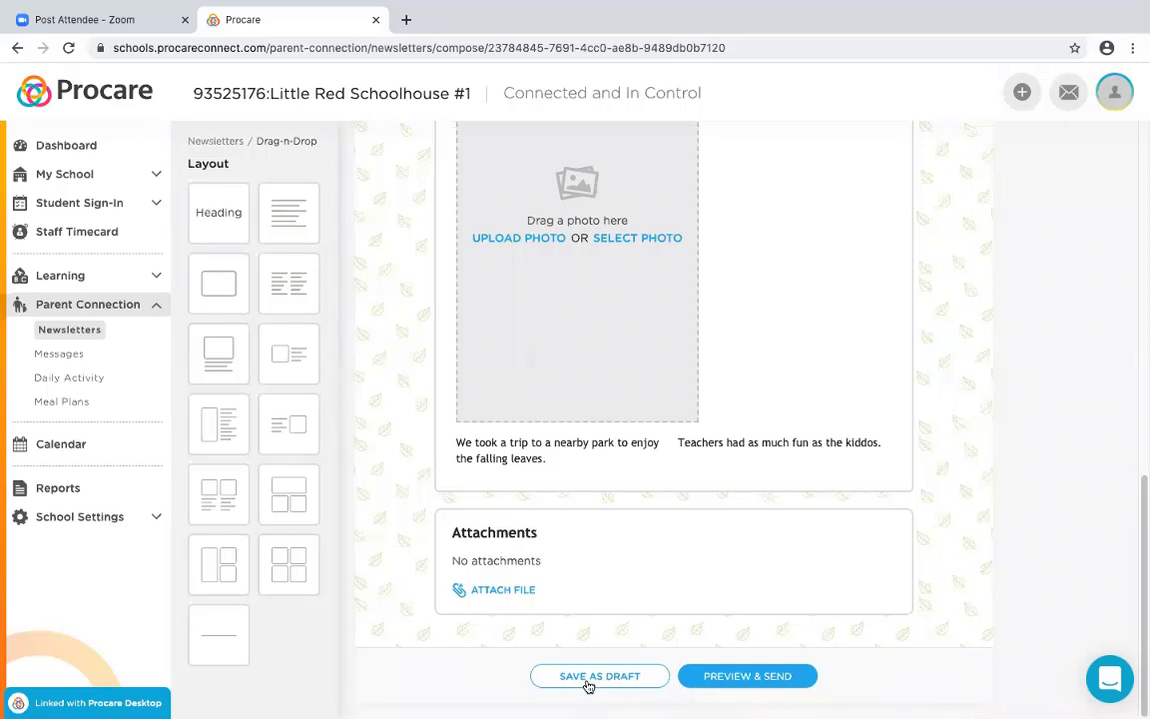
# Step: Preview the newsletter for sending and add all students and all staff as recipients
pyautogui.click(755, 677)
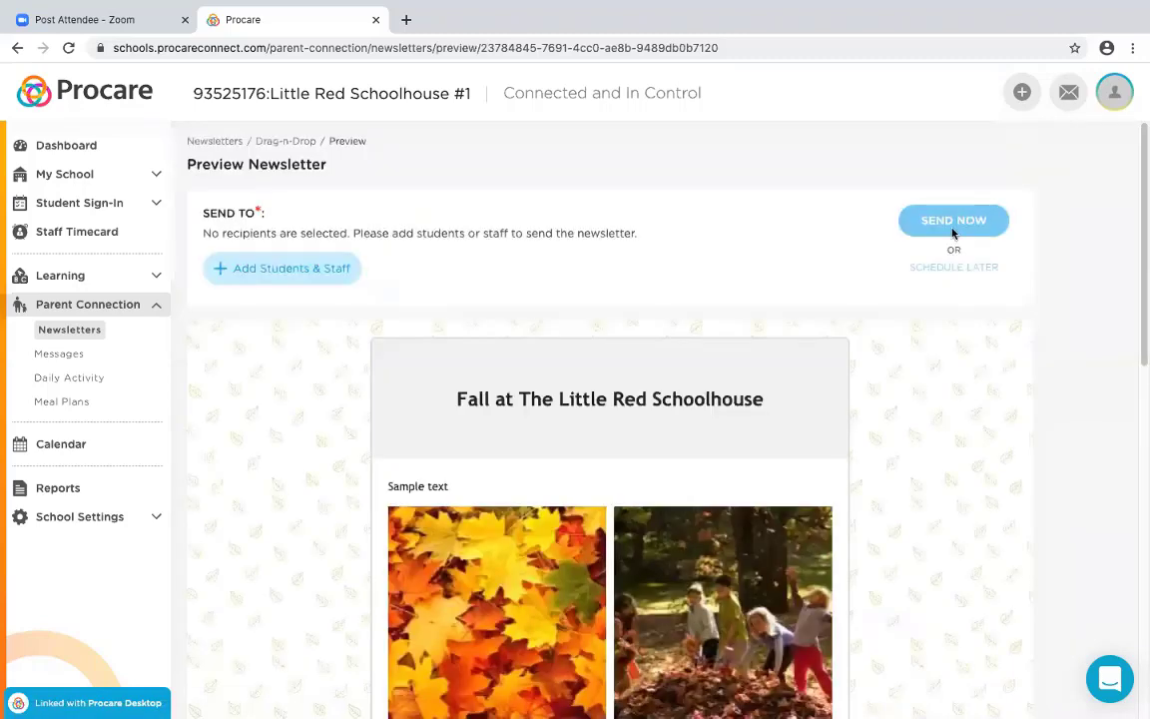
pyautogui.click(269, 279)
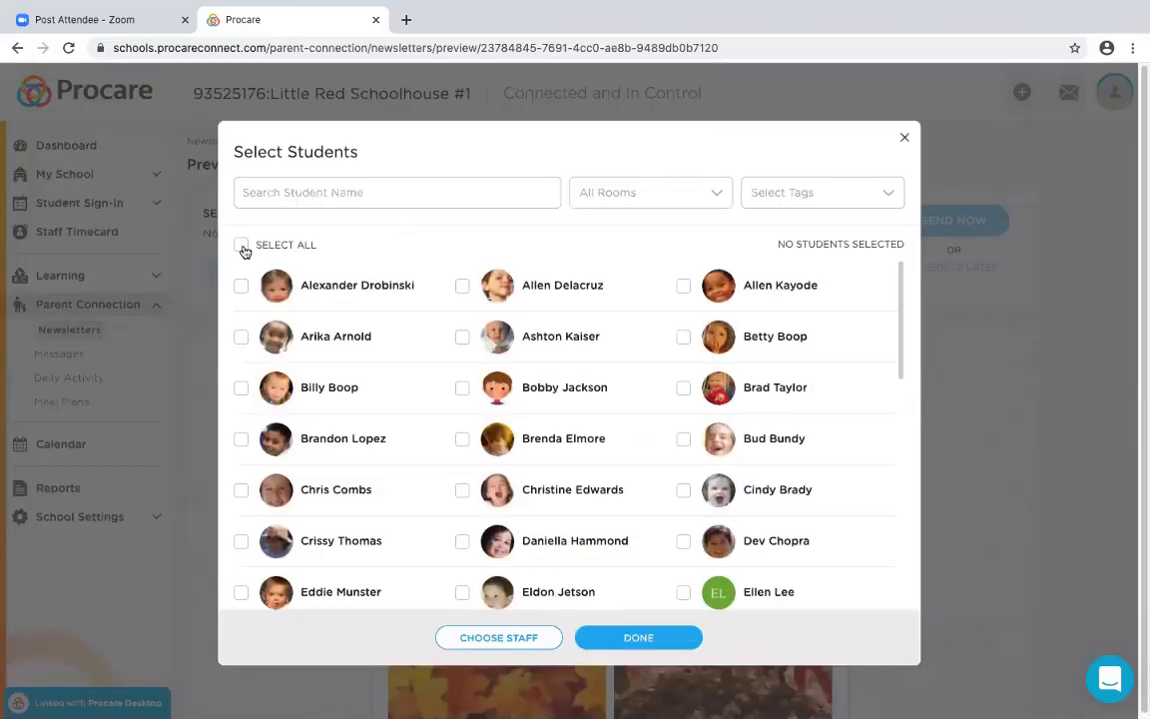
pyautogui.click(241, 245)
pyautogui.scroll(-10, 749, 475)
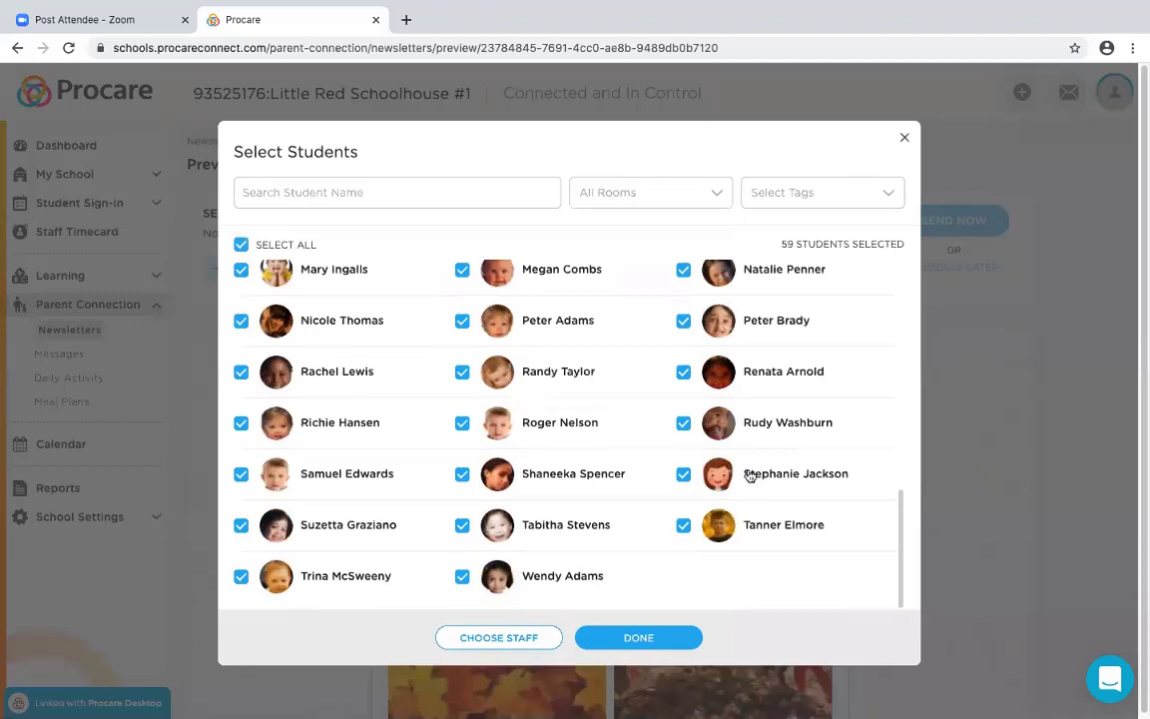
pyautogui.click(490, 639)
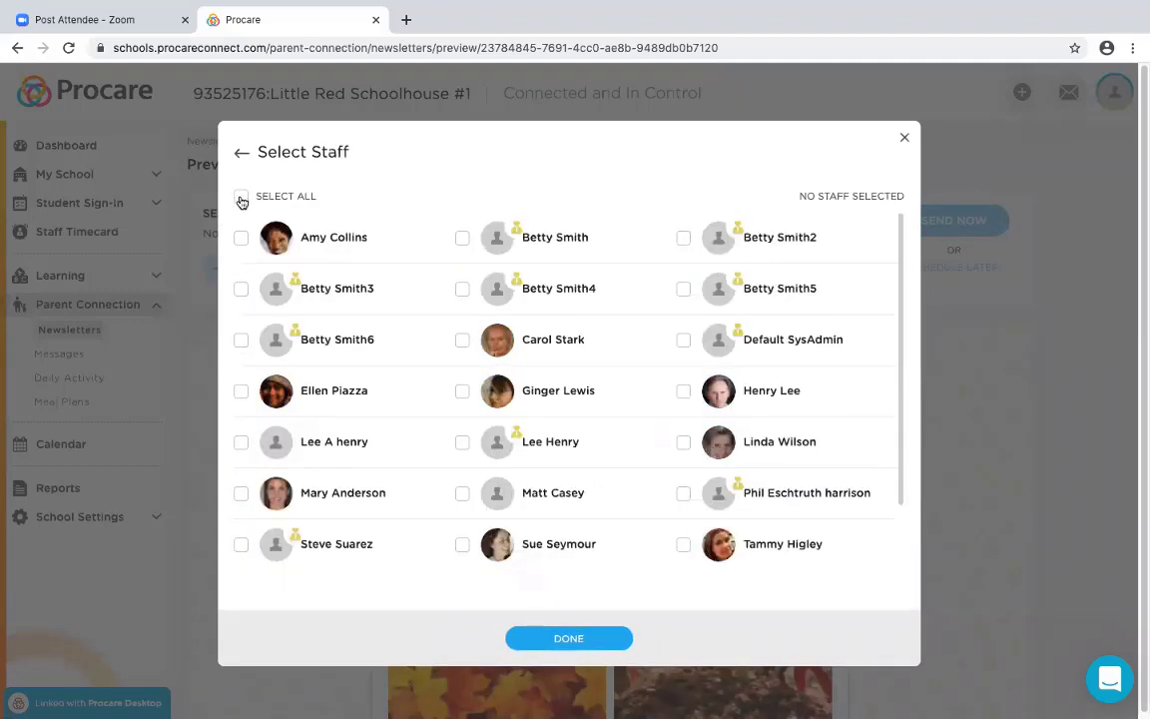
pyautogui.click(240, 198)
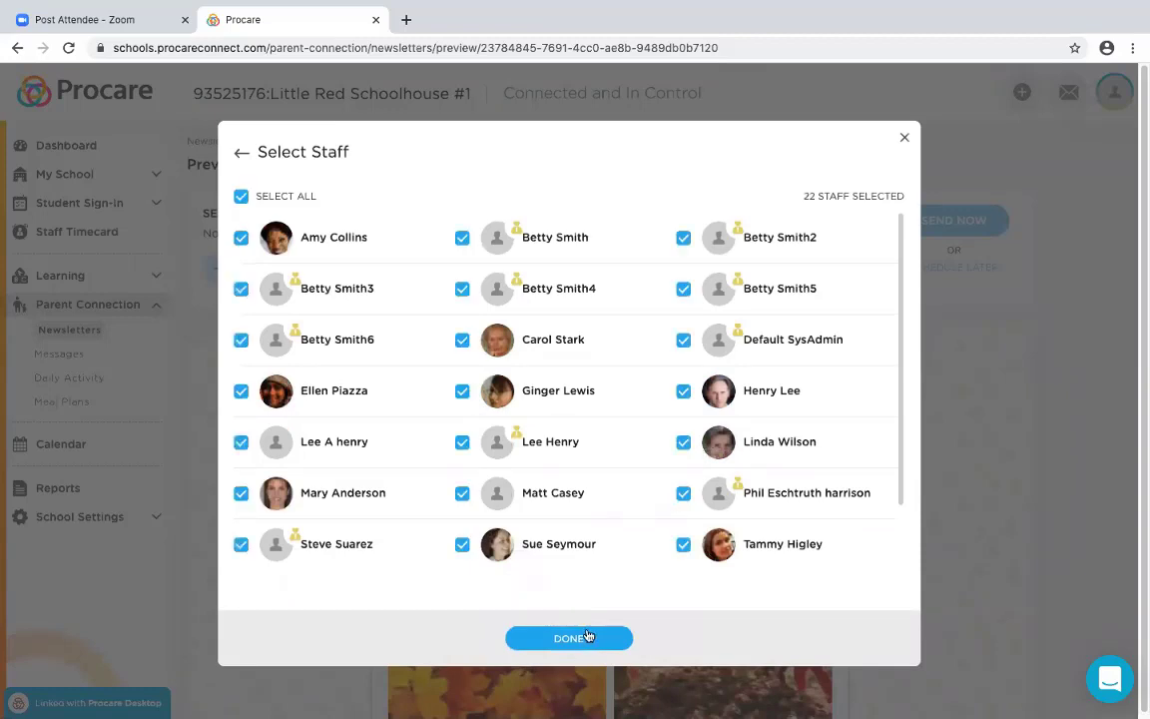
pyautogui.click(1049, 542)
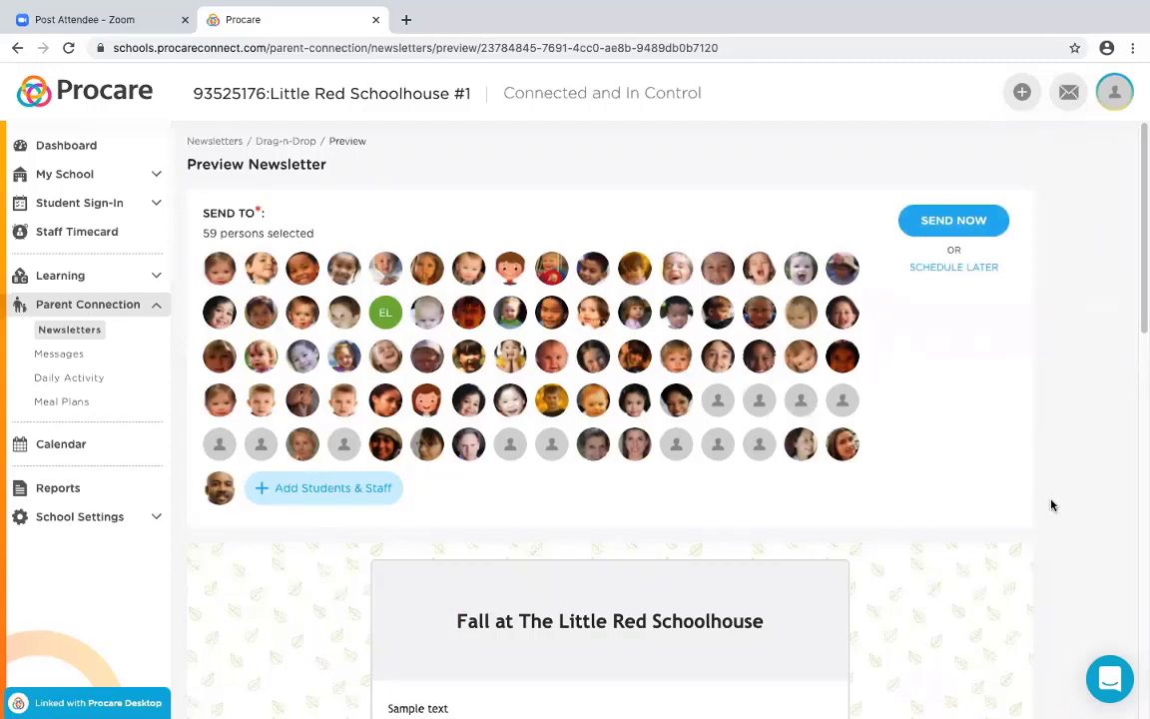
# Step: Open the newsletter's scheduling options and set the send date to Nov 2, 2020
pyautogui.click(967, 268)
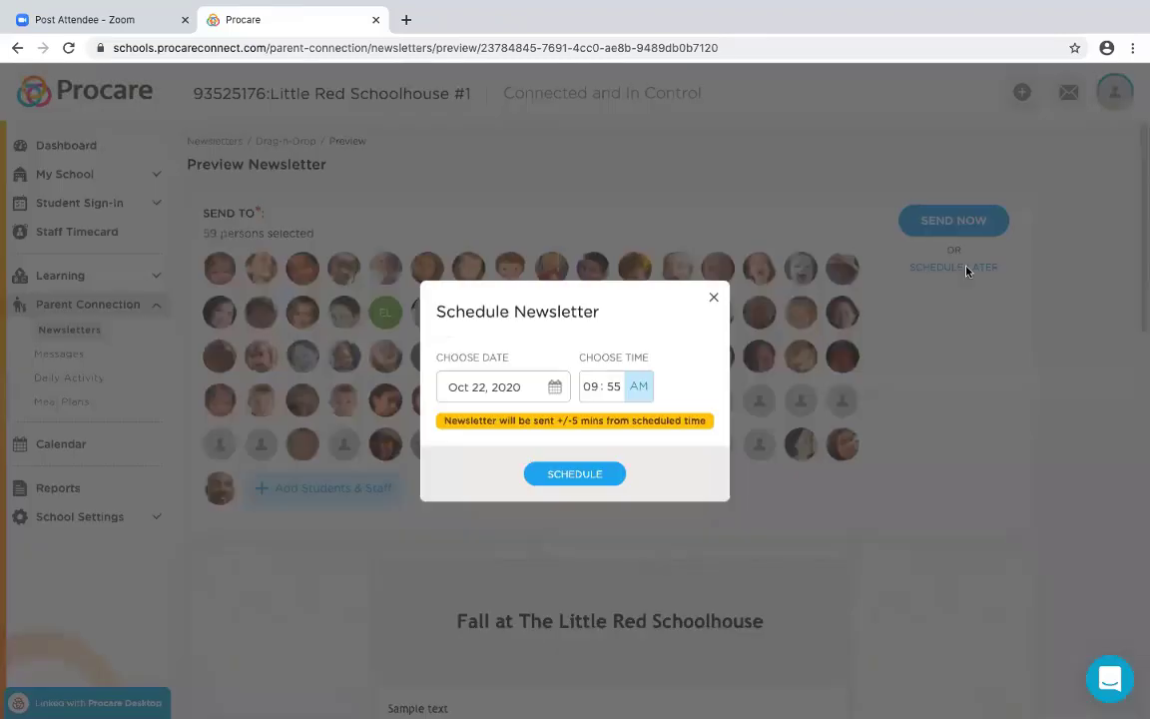
pyautogui.click(555, 386)
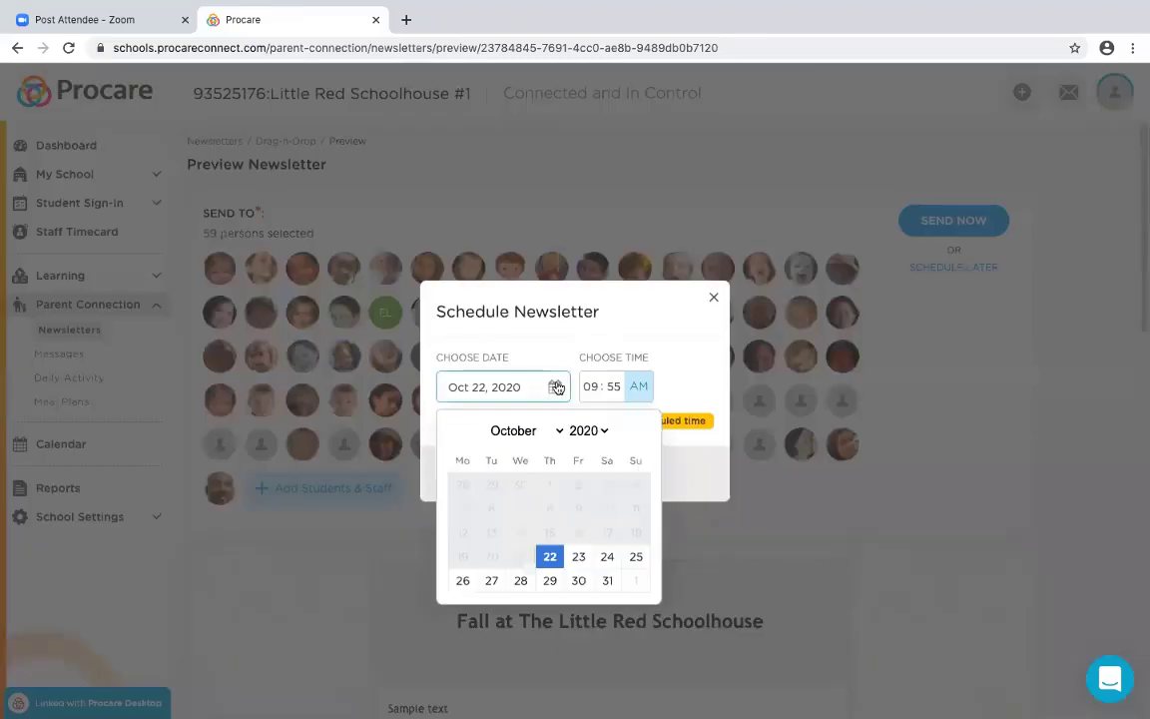
pyautogui.click(558, 431)
pyautogui.click(542, 447)
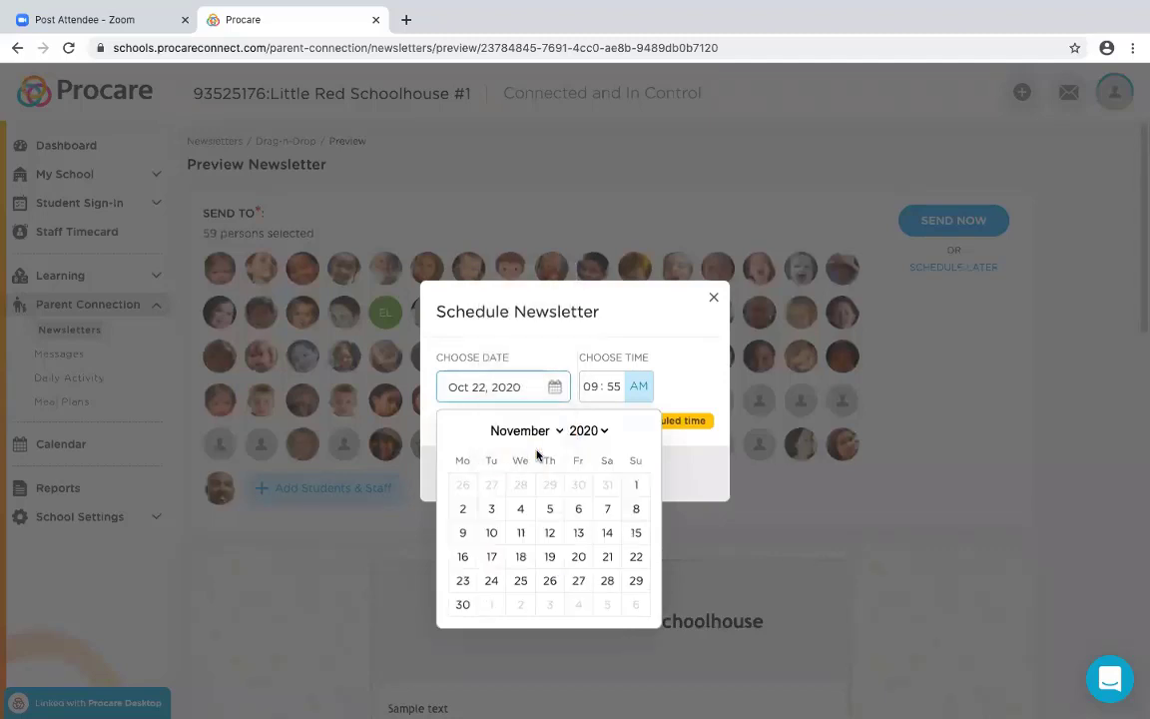
pyautogui.click(463, 510)
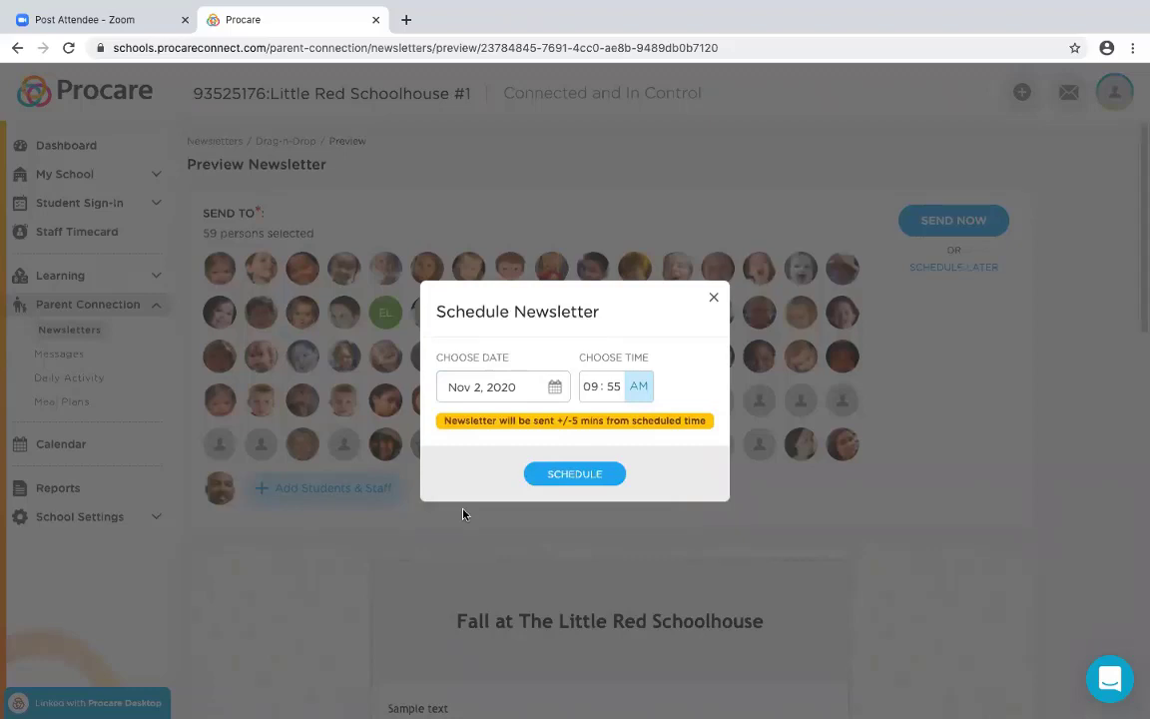
# Step: Change the send date to Oct 31, 2020, set the time to 07:00 AM and schedule the newsletter
pyautogui.click(555, 387)
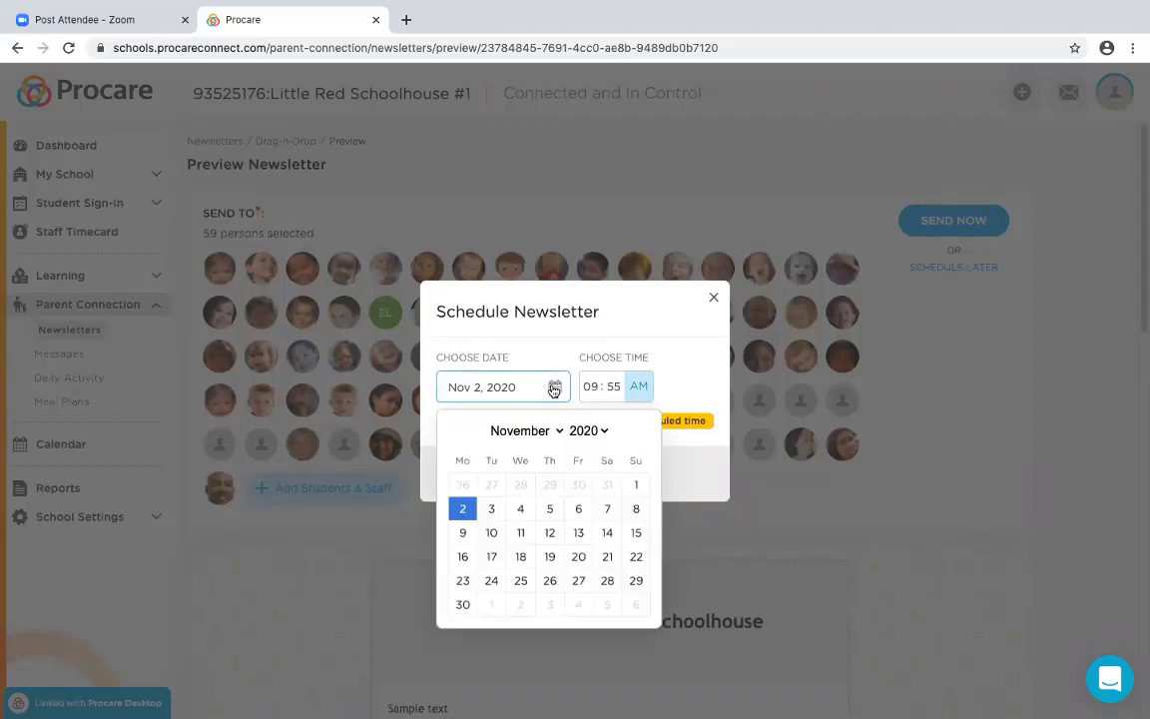
pyautogui.click(607, 485)
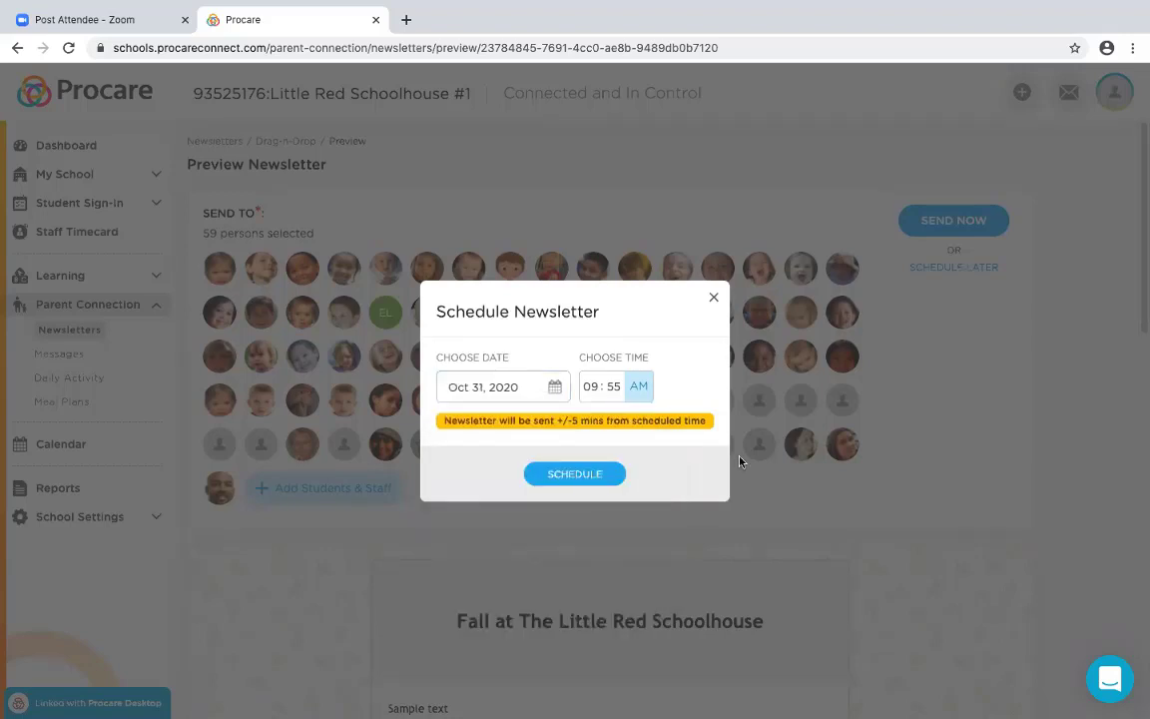
pyautogui.click(590, 387)
pyautogui.write('0700')
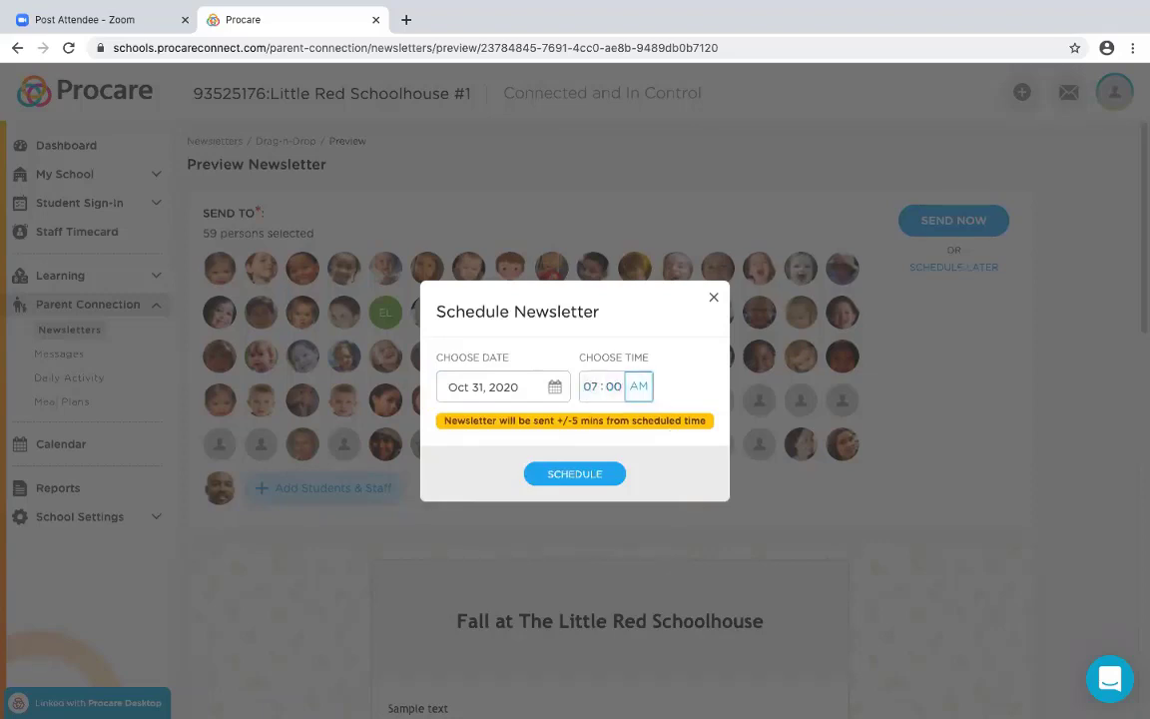
pyautogui.click(561, 475)
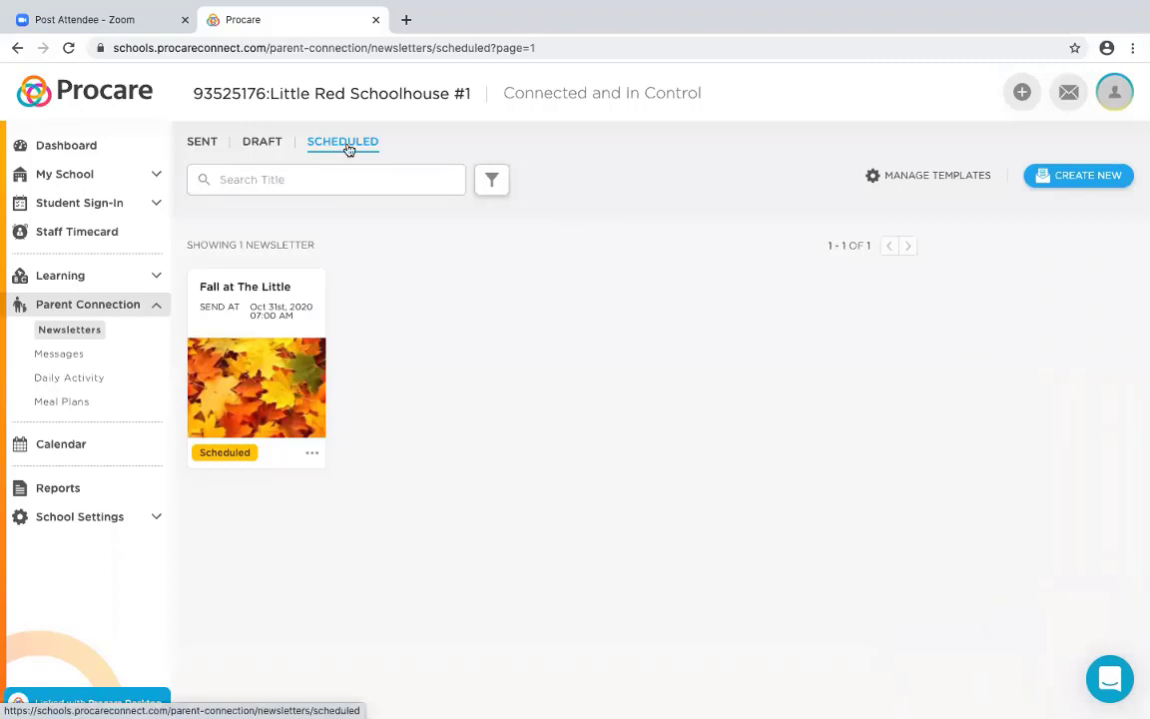
# Step: Review the draft newsletters and the sent newsletters, and open the list of parent messages
pyautogui.click(265, 146)
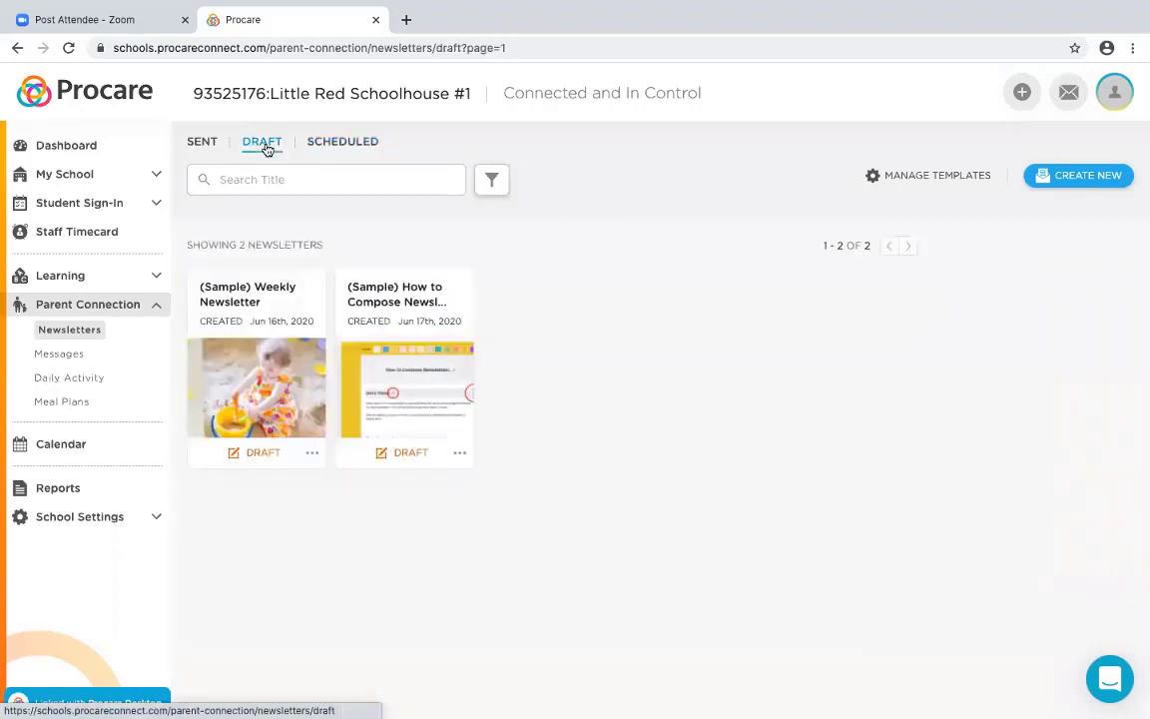
pyautogui.click(203, 146)
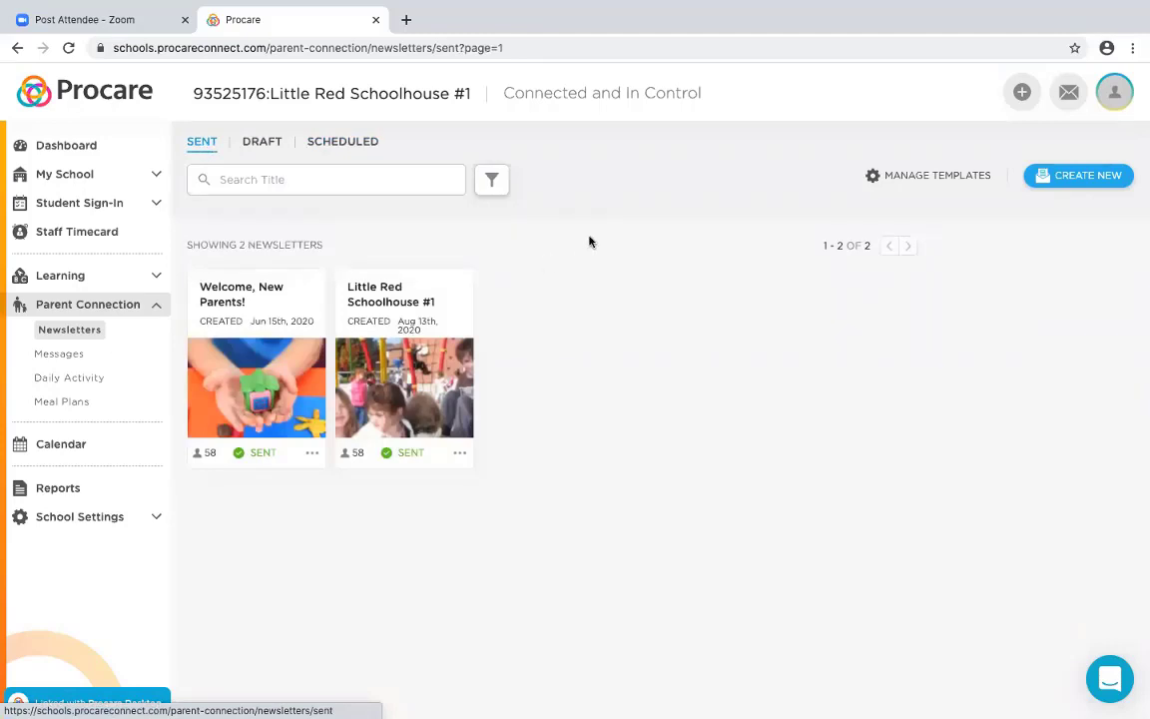
pyautogui.click(63, 356)
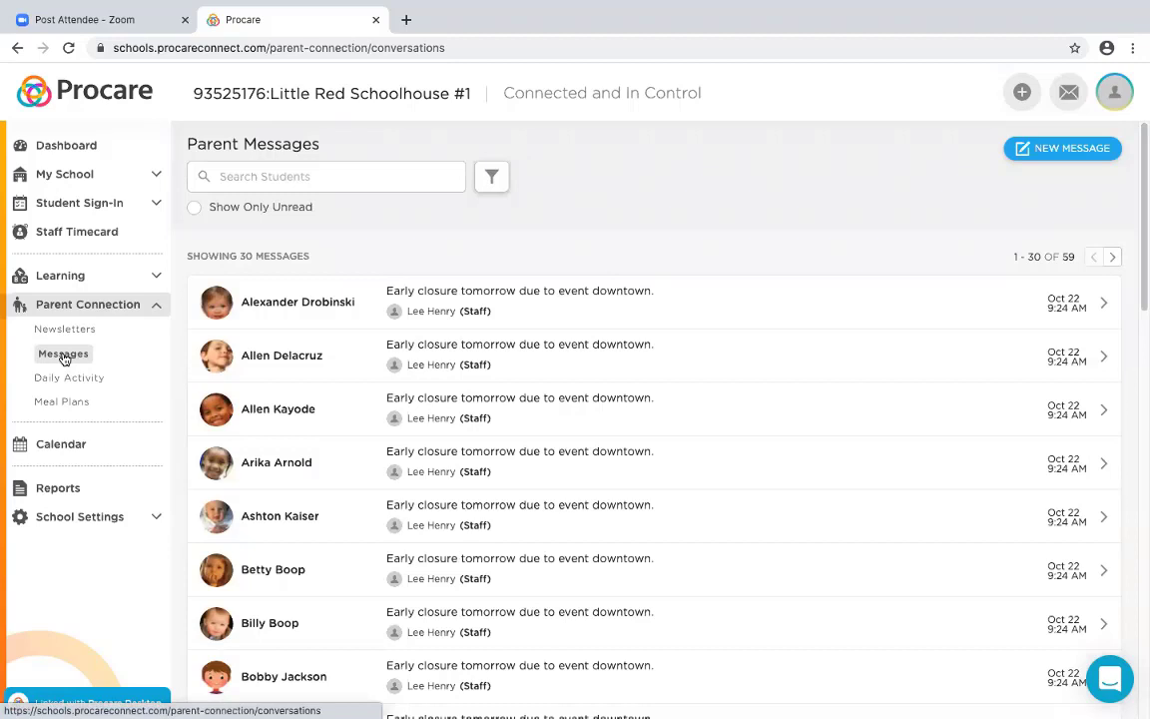
# Step: Start a new parent message, try out the emergency SMS alert and Sign In-Out Kiosk options, and close it unsent
pyautogui.click(1047, 159)
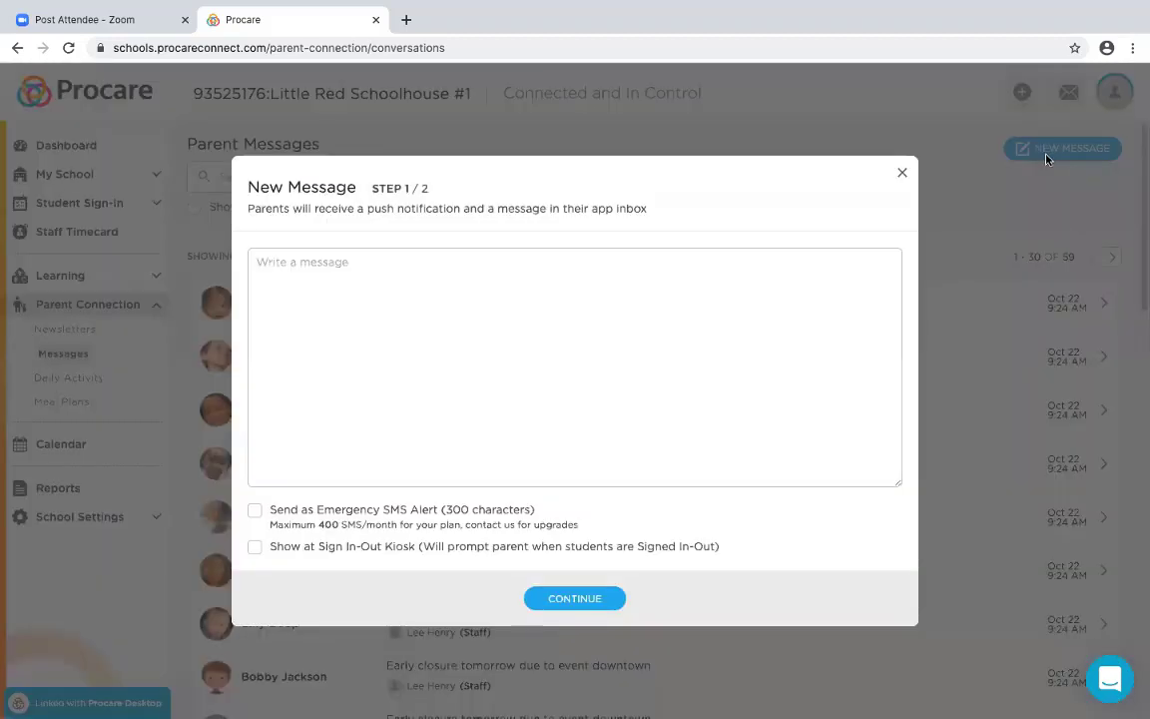
pyautogui.click(255, 511)
pyautogui.click(255, 548)
pyautogui.click(255, 548)
pyautogui.click(255, 512)
pyautogui.click(901, 172)
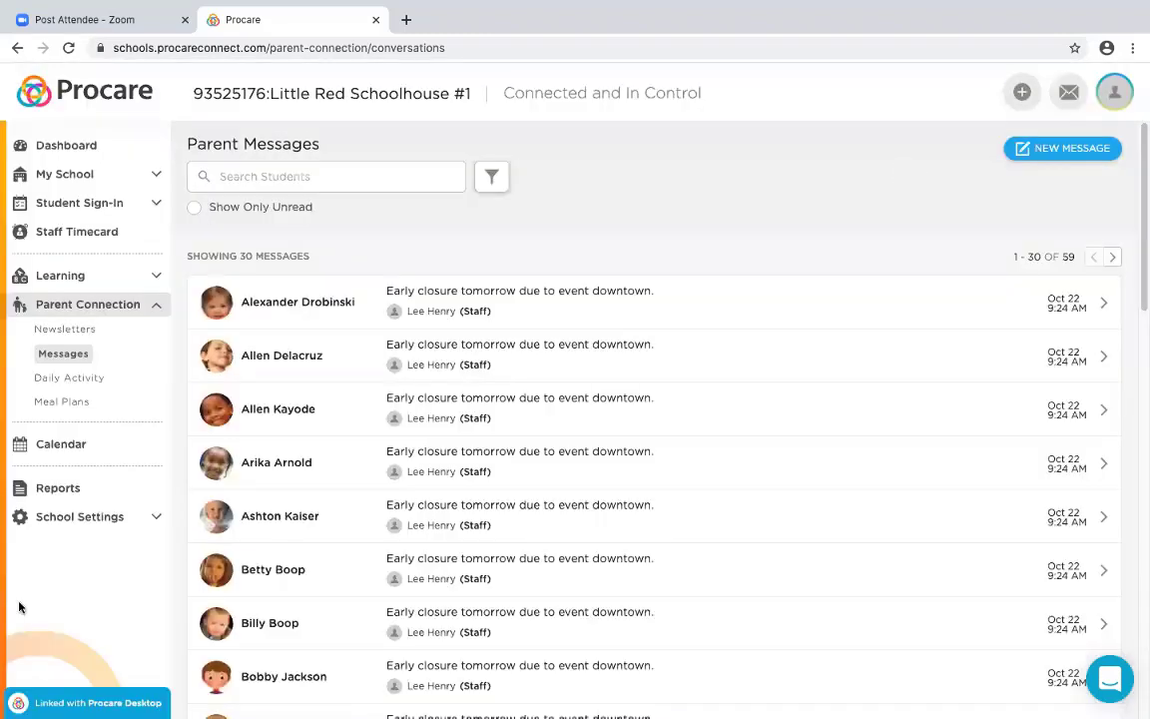
# Step: View the daily activity feed, and review the meal plan for all rooms for Oct 19 – Oct 25
pyautogui.click(71, 385)
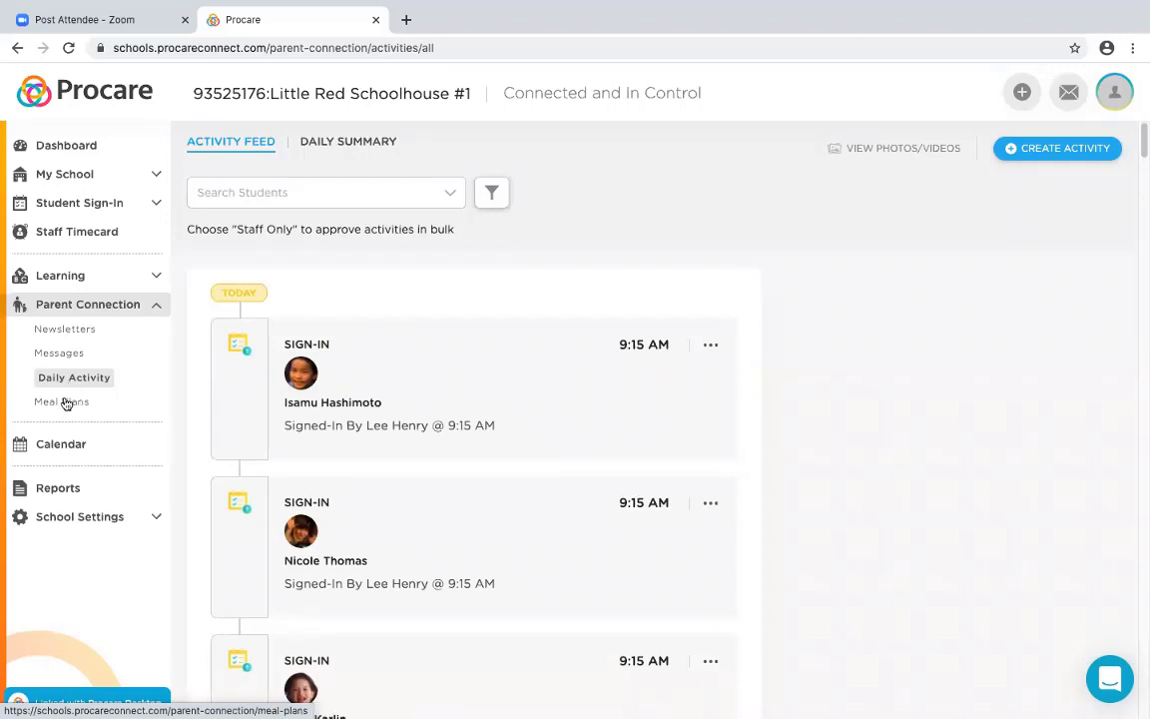
pyautogui.click(66, 402)
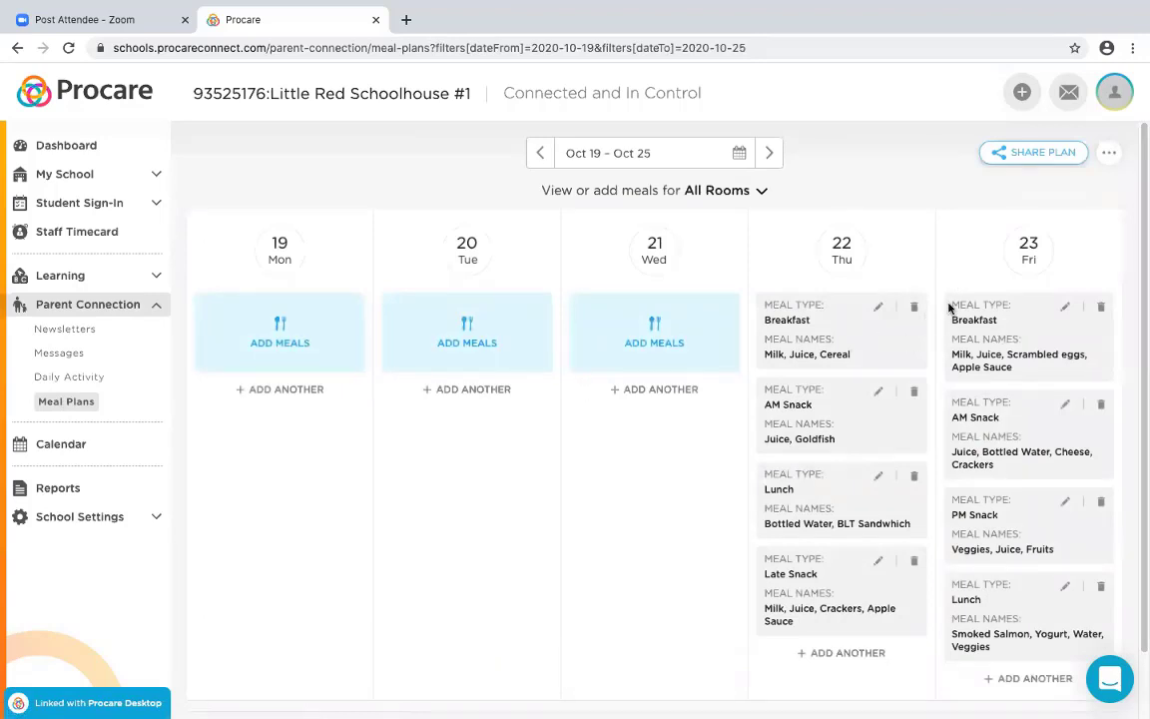
pyautogui.scroll(-1, 1026, 335)
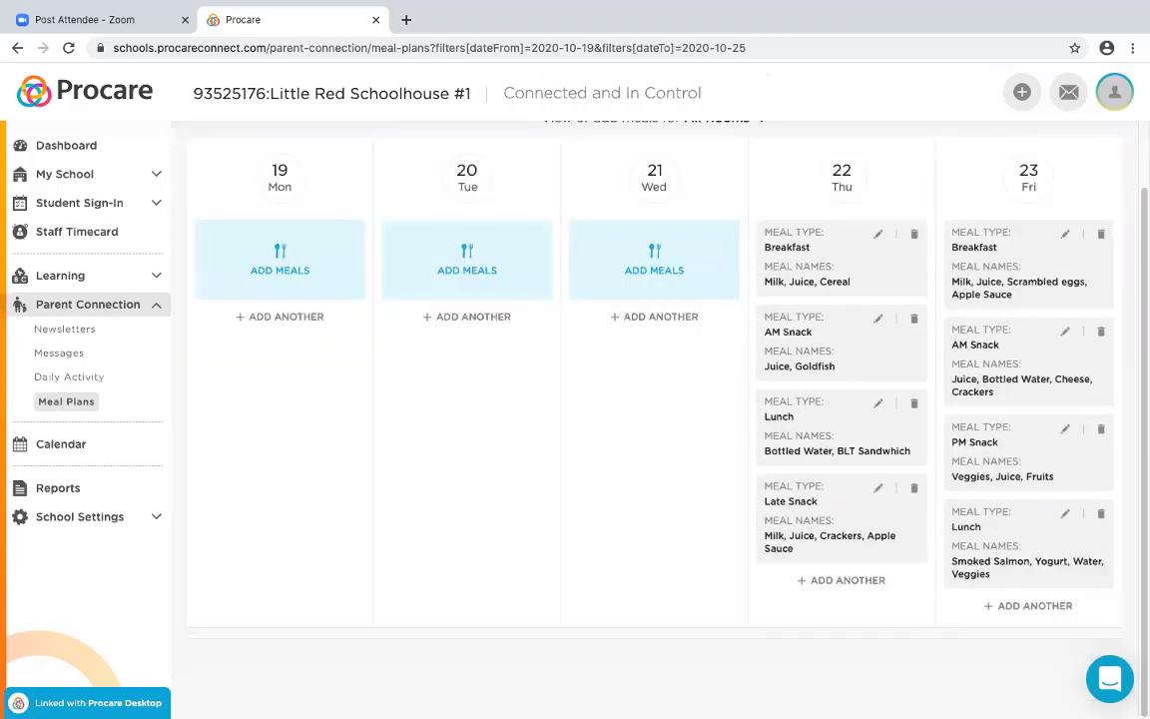
# Step: Examine the meal items and meal types available for adding another meal on Thursday the 22nd, without adding one
pyautogui.click(841, 582)
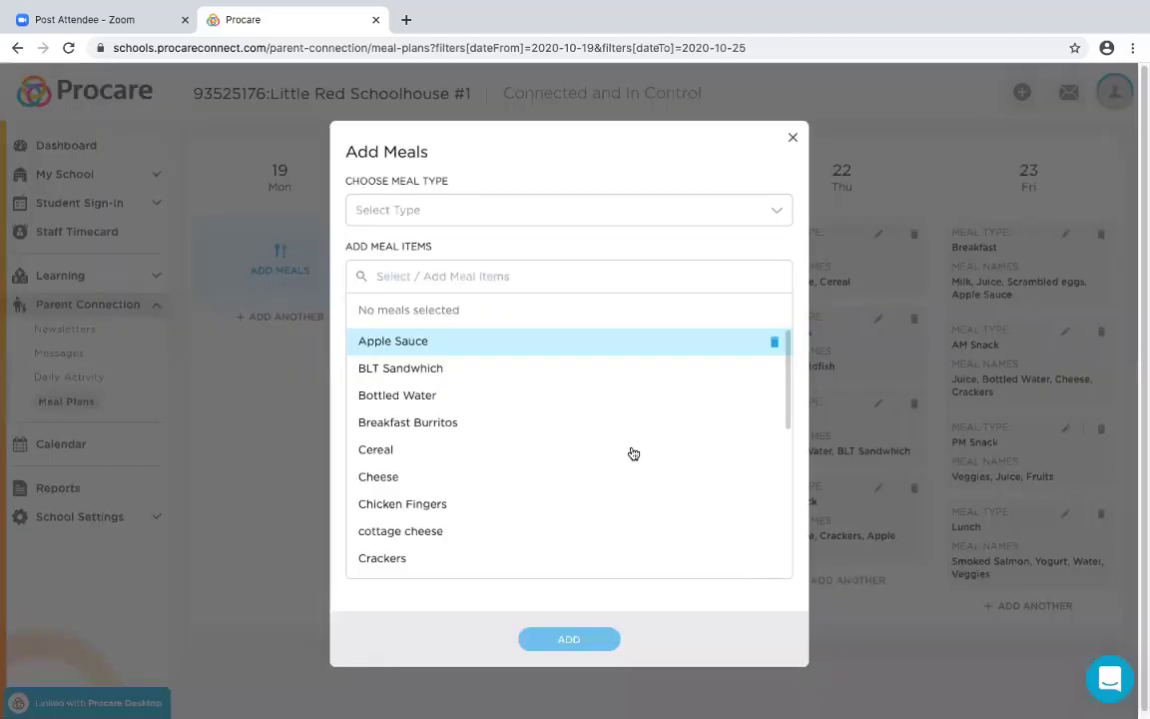
pyautogui.scroll(-5, 619, 467)
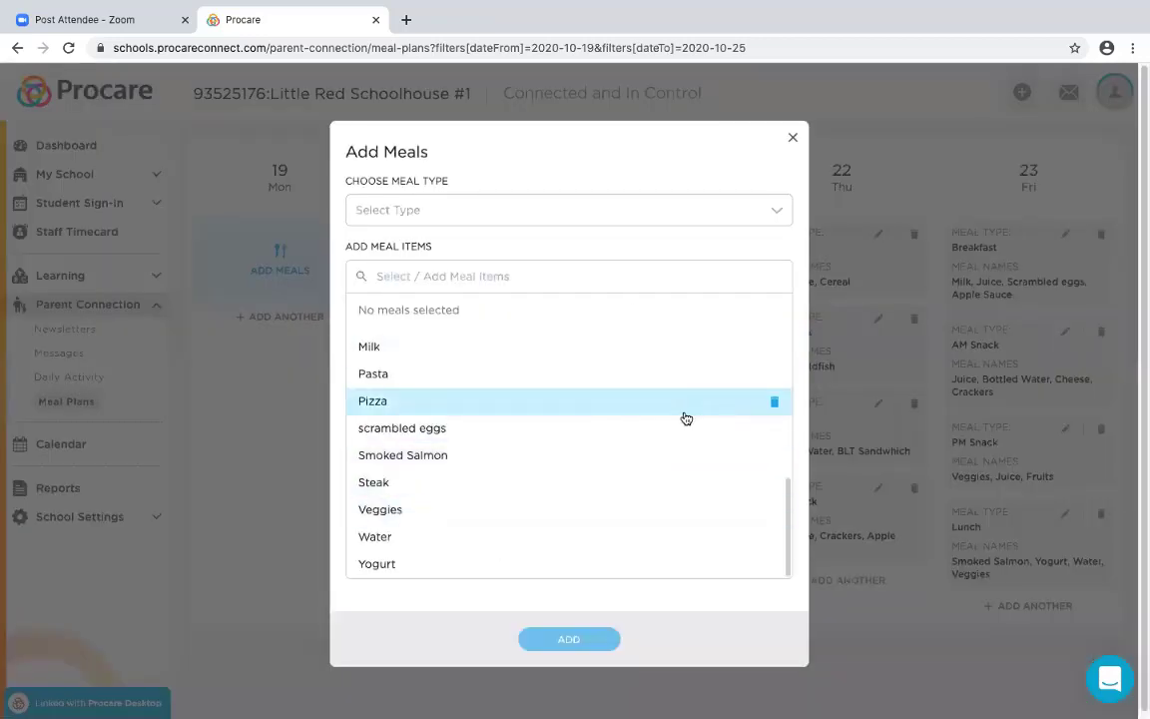
pyautogui.scroll(5, 679, 413)
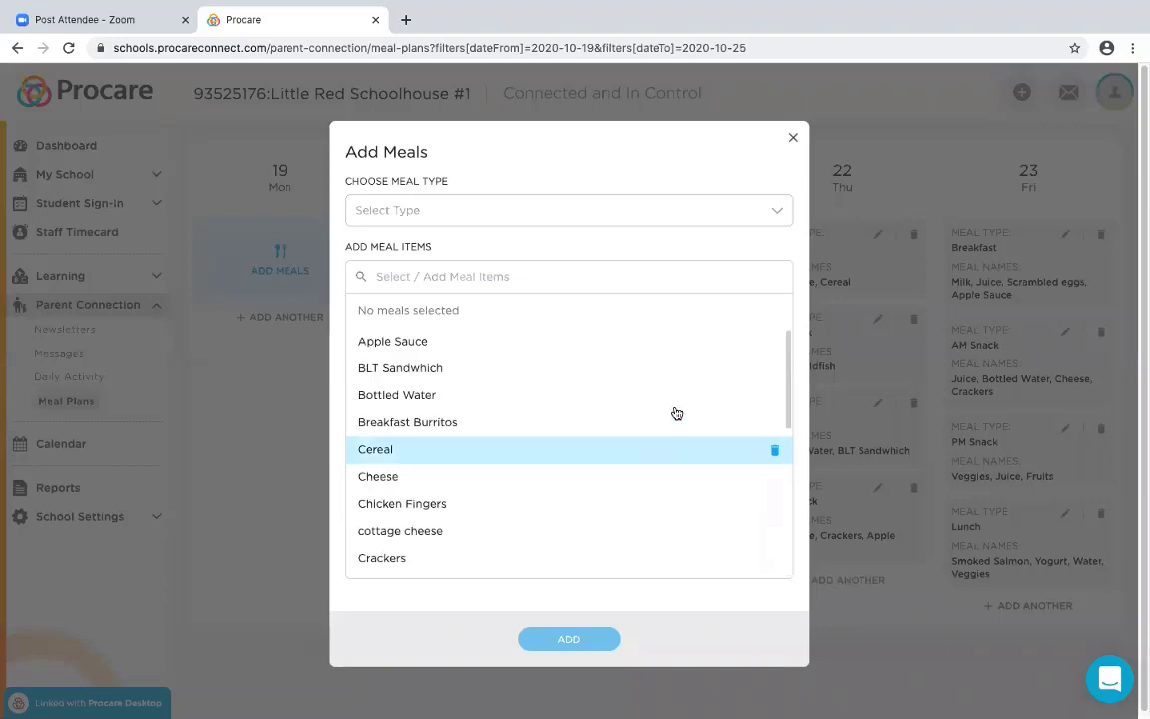
pyautogui.click(752, 211)
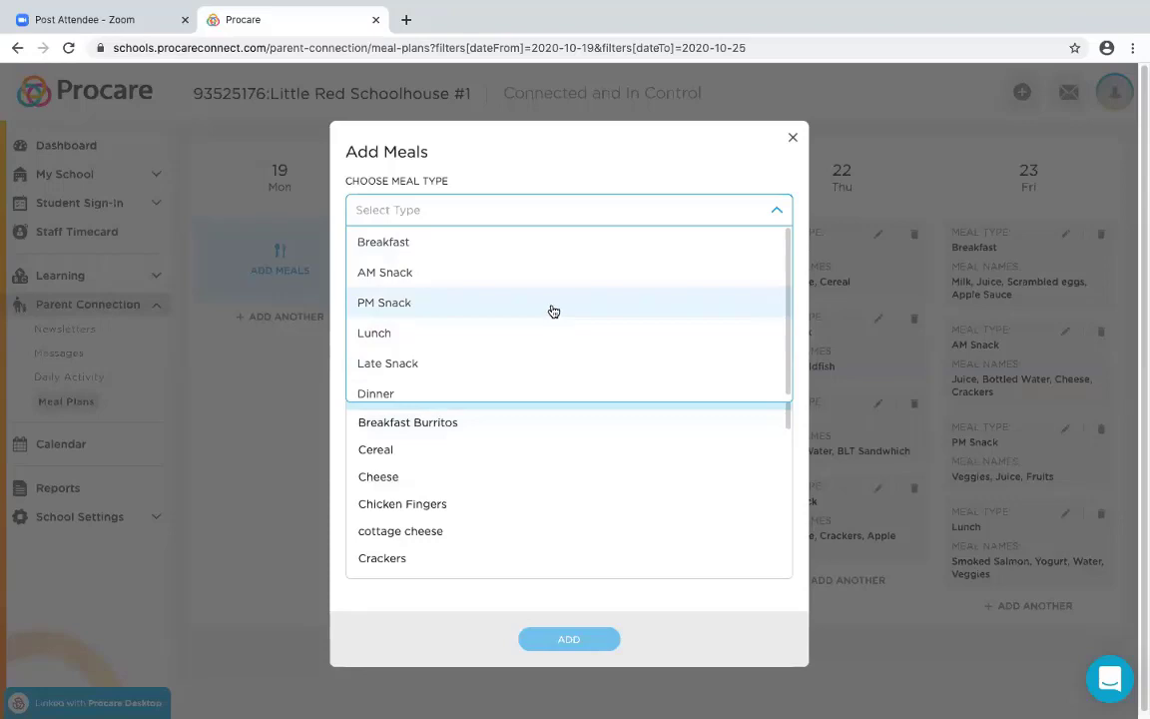
pyautogui.click(793, 139)
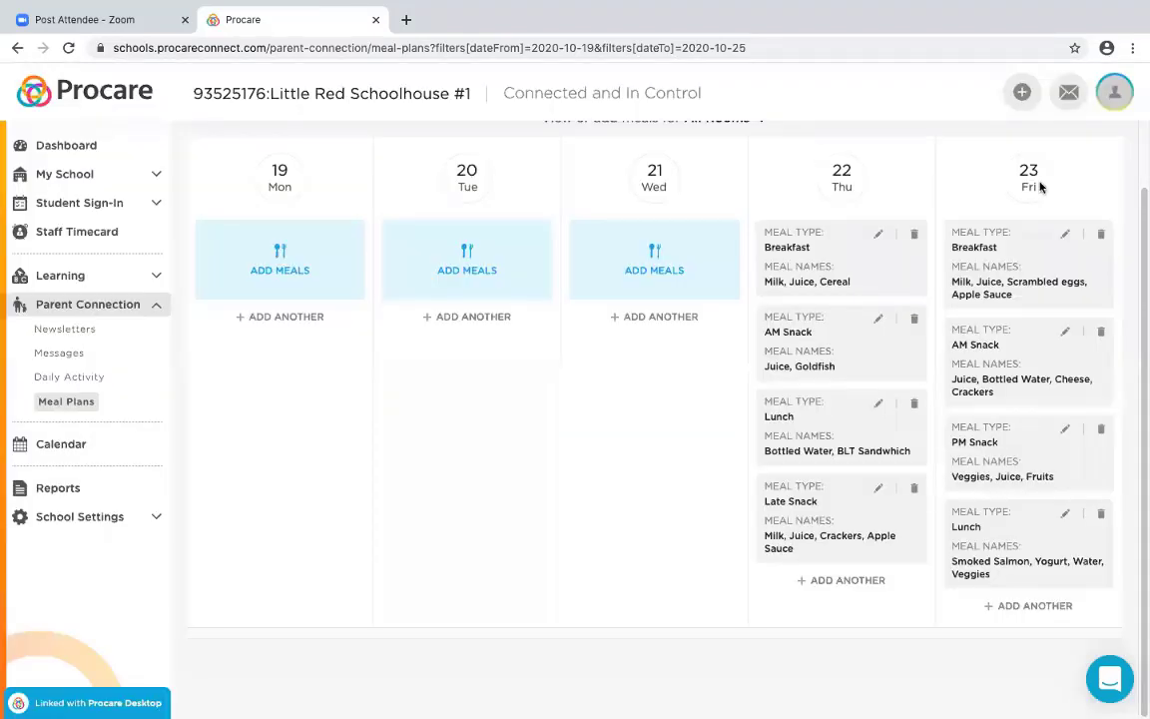
pyautogui.scroll(1, 1007, 216)
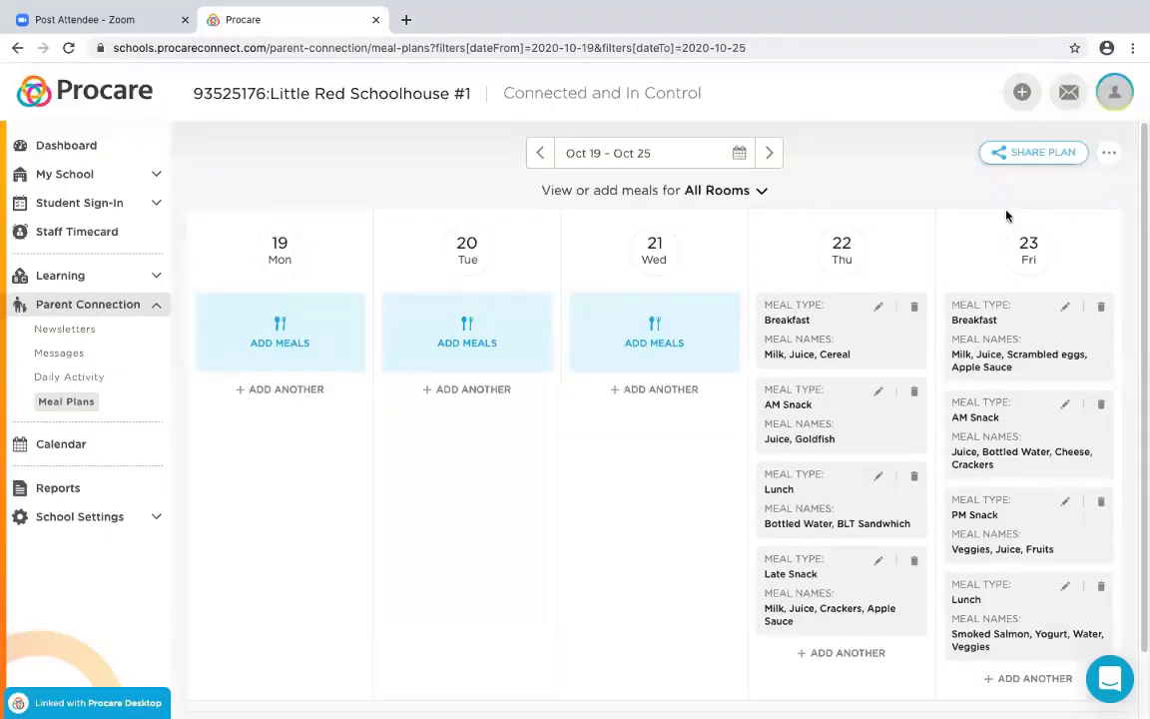
# Step: Share the Oct 19 – Oct 25 meal plan by email with all students' parents, keeping the default subject and message
pyautogui.click(1038, 160)
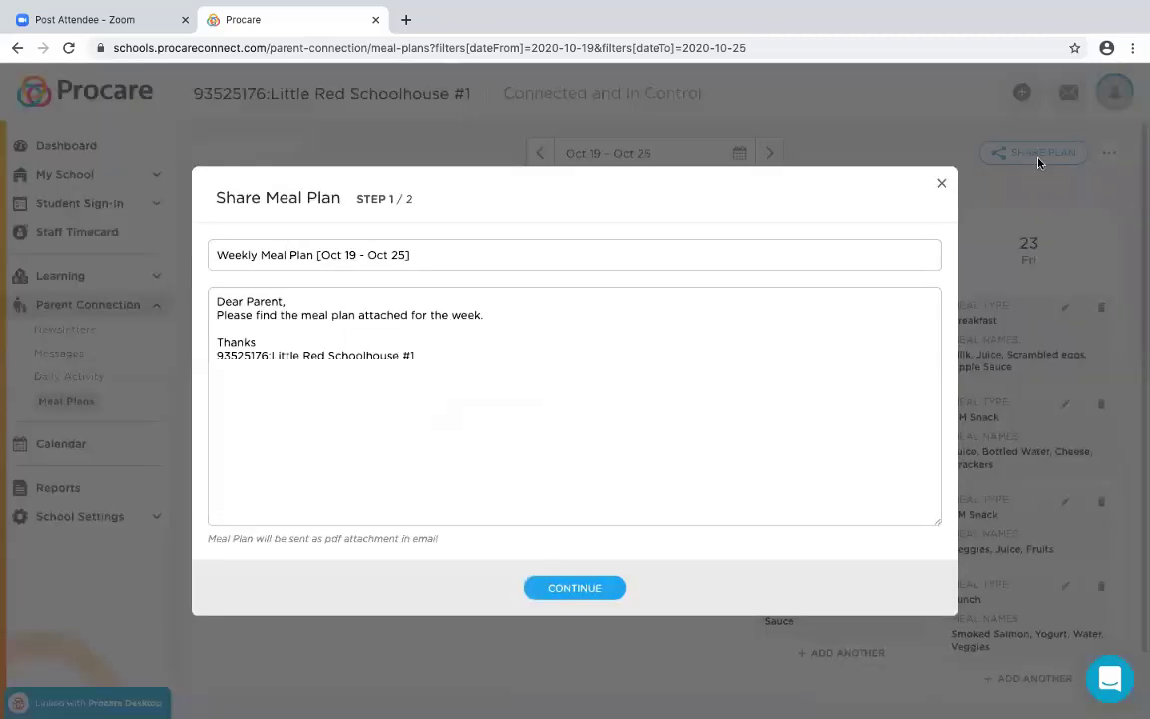
pyautogui.click(577, 589)
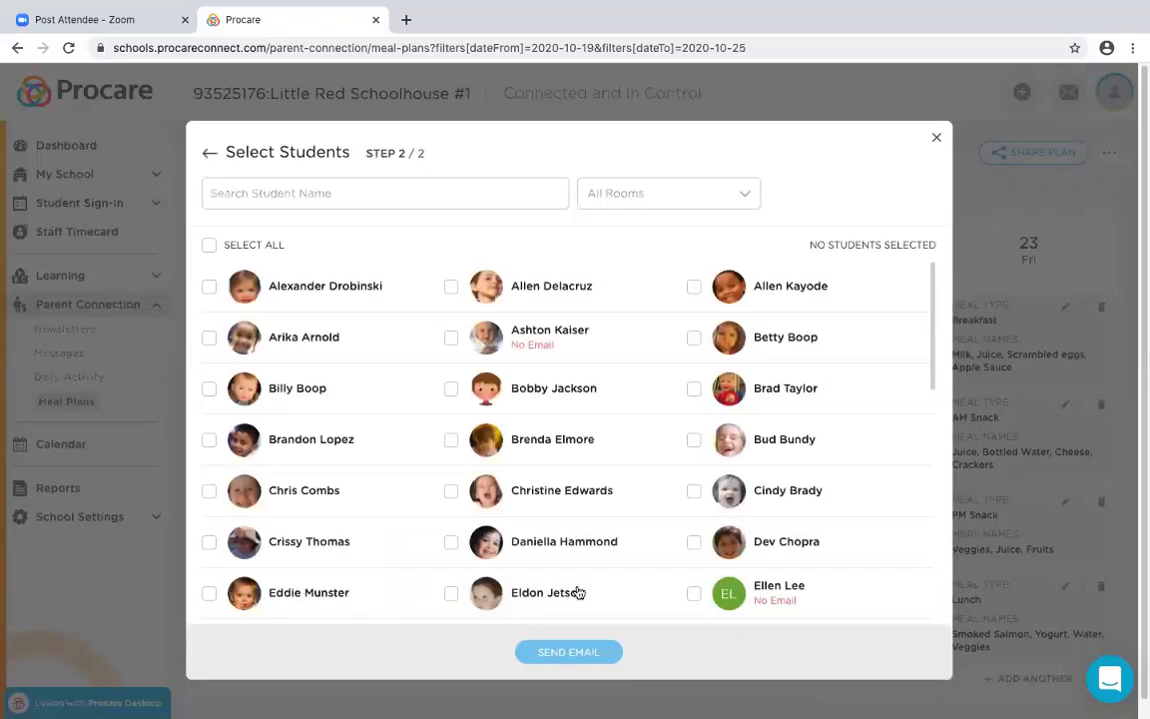
pyautogui.click(209, 246)
pyautogui.click(572, 655)
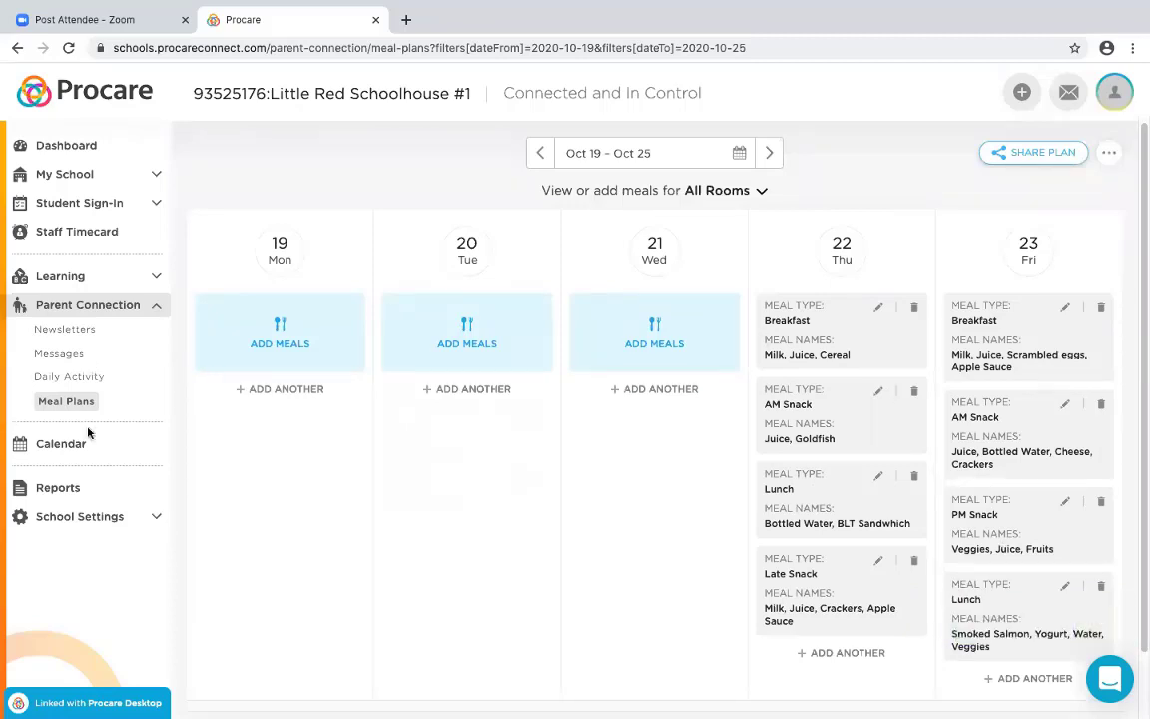
# Step: Review the school calendar's events for October 19–25, October 5–11 and September 28 – October 4, 2020
pyautogui.click(56, 447)
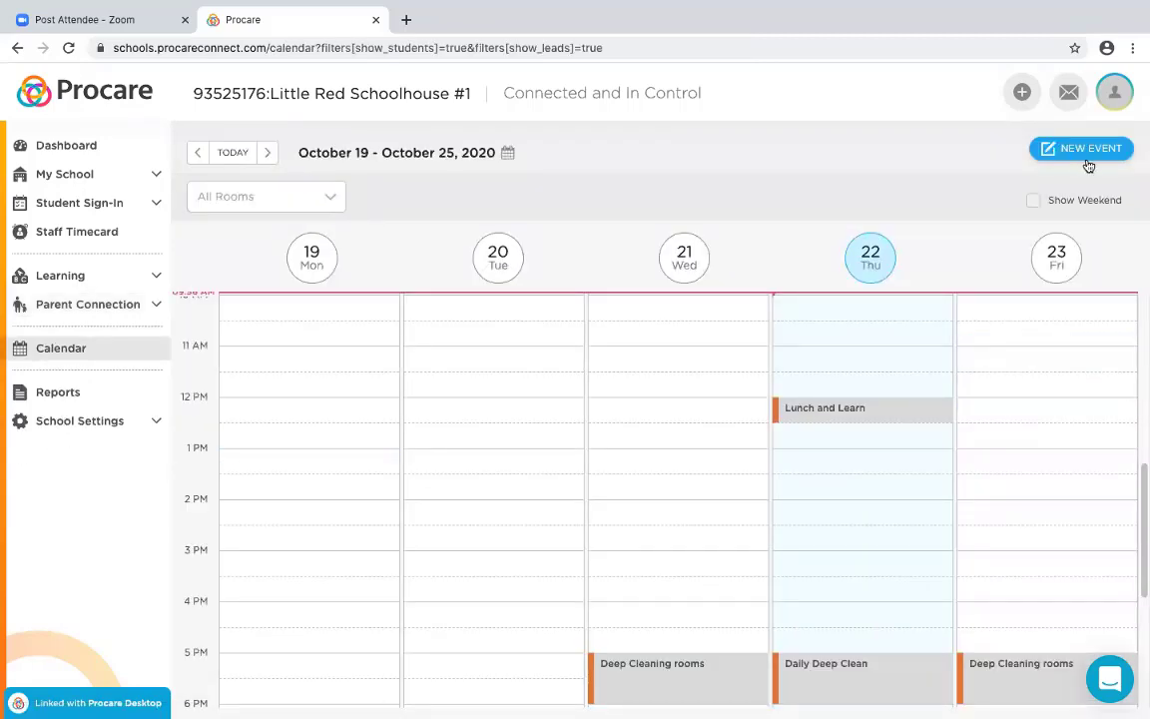
pyautogui.scroll(-2, 1082, 447)
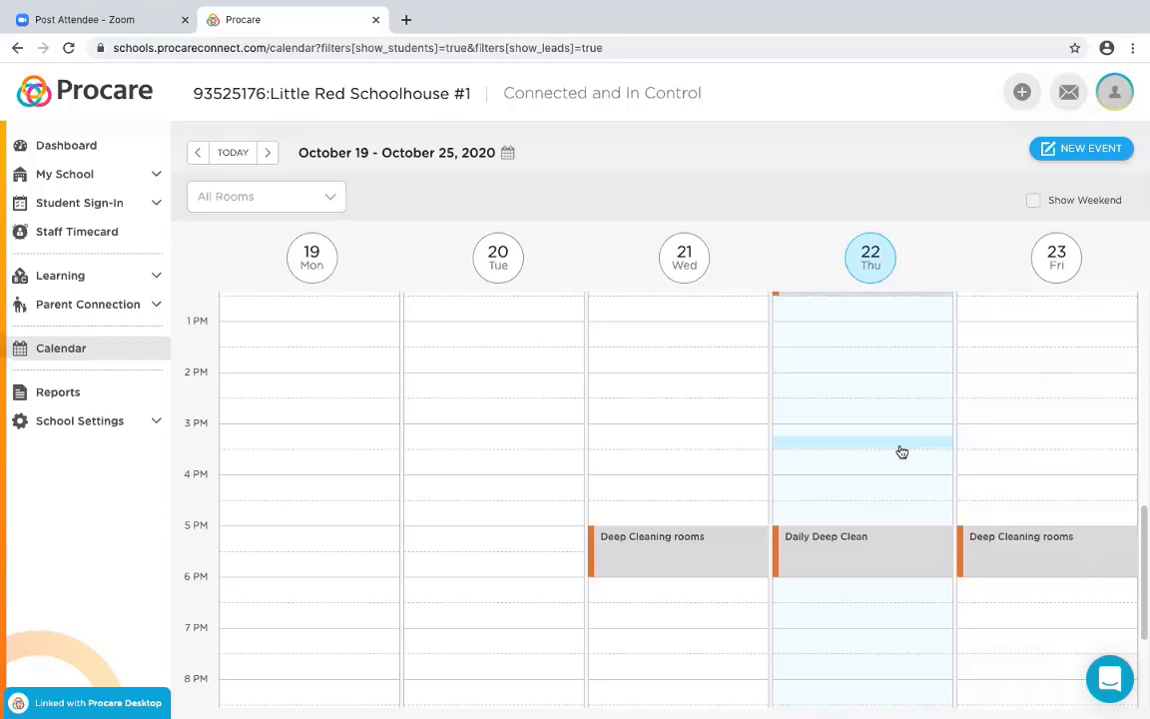
pyautogui.click(323, 200)
pyautogui.click(307, 157)
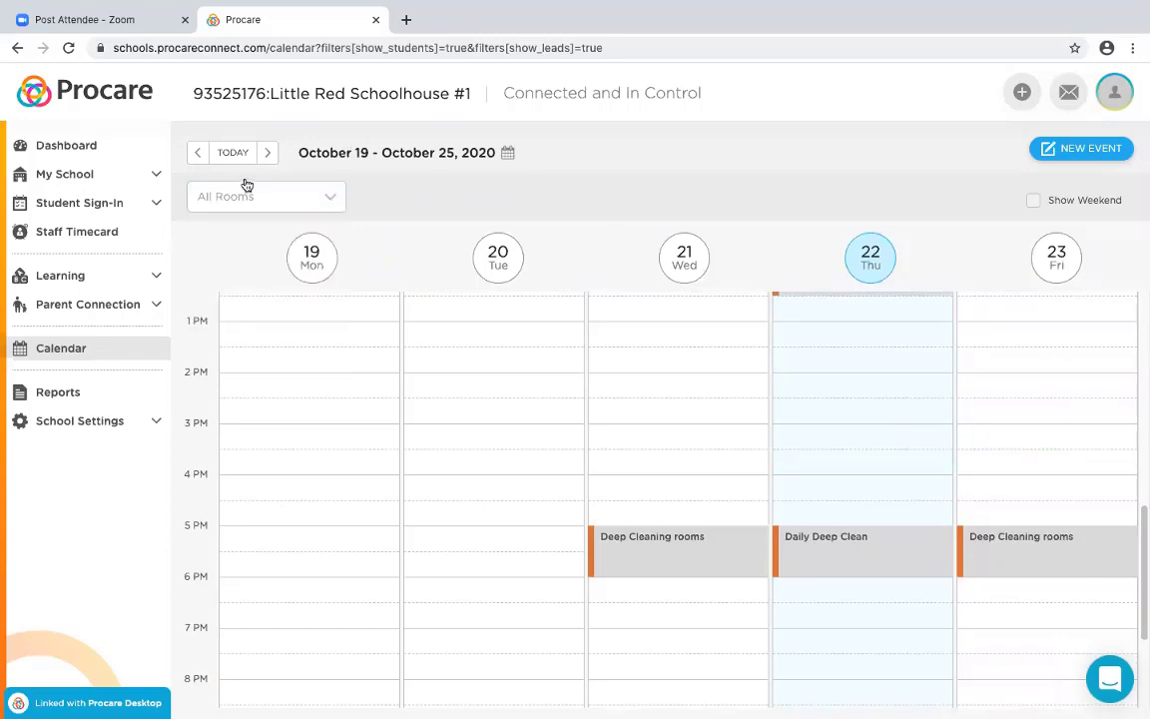
pyautogui.click(199, 156)
pyautogui.click(199, 156)
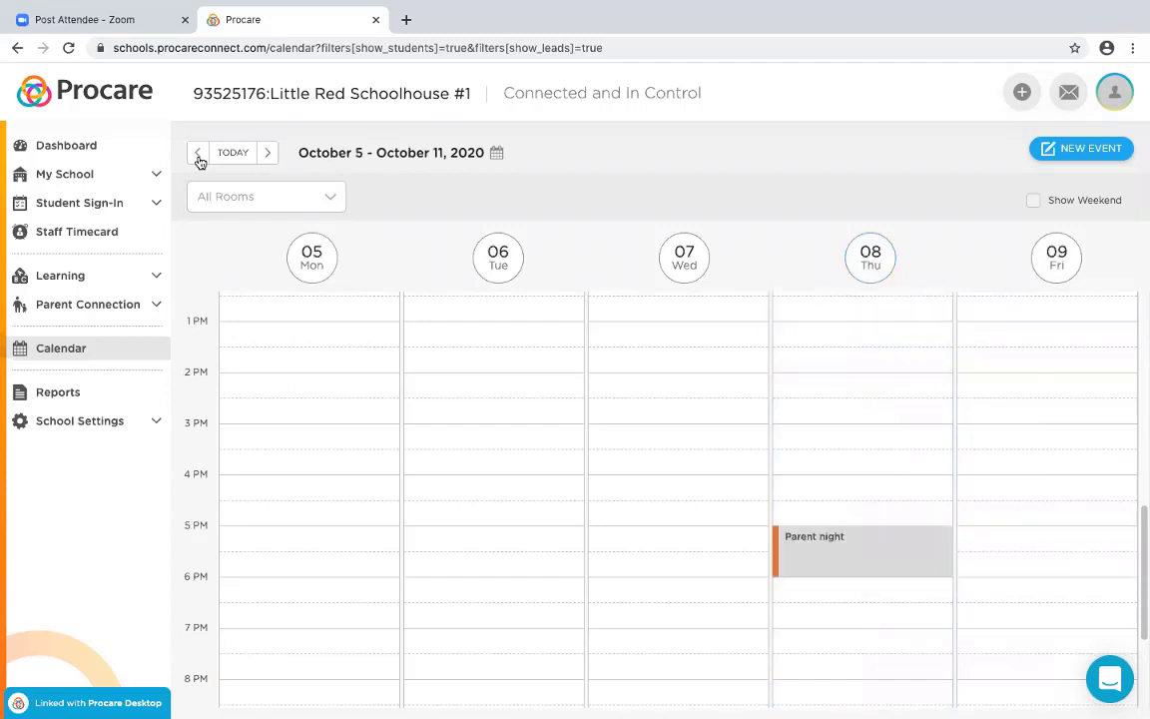
pyautogui.scroll(10, 732, 451)
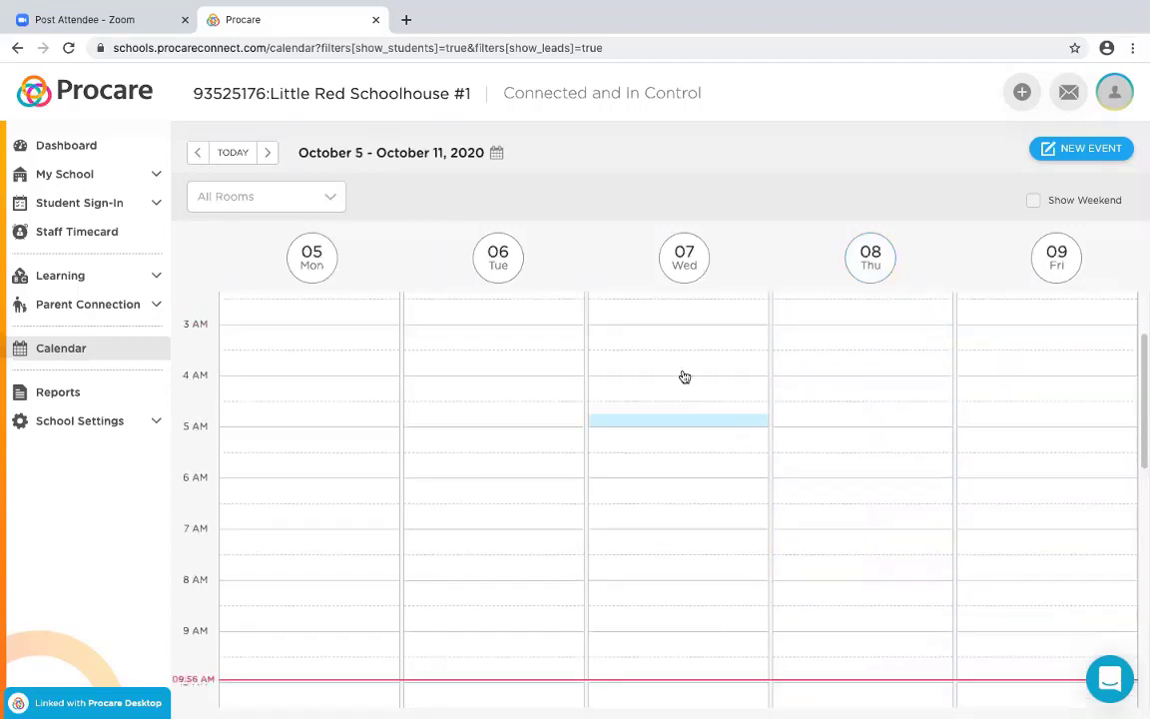
pyautogui.click(199, 153)
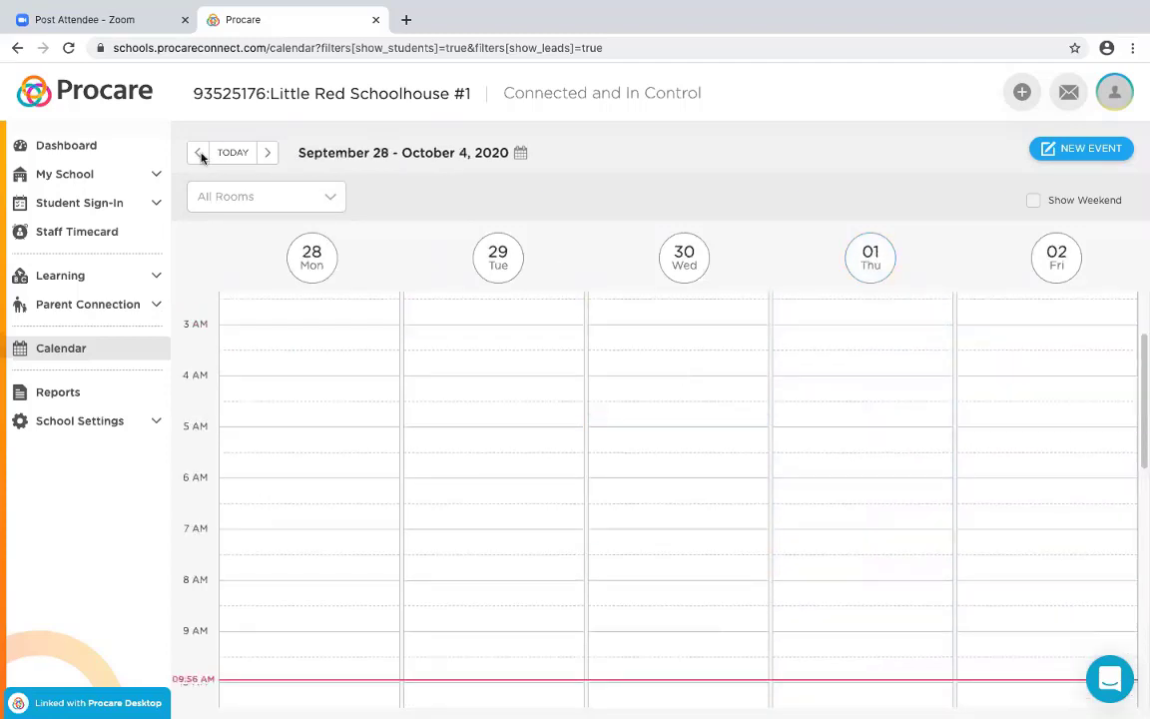
pyautogui.scroll(-6, 550, 354)
pyautogui.scroll(9, 550, 355)
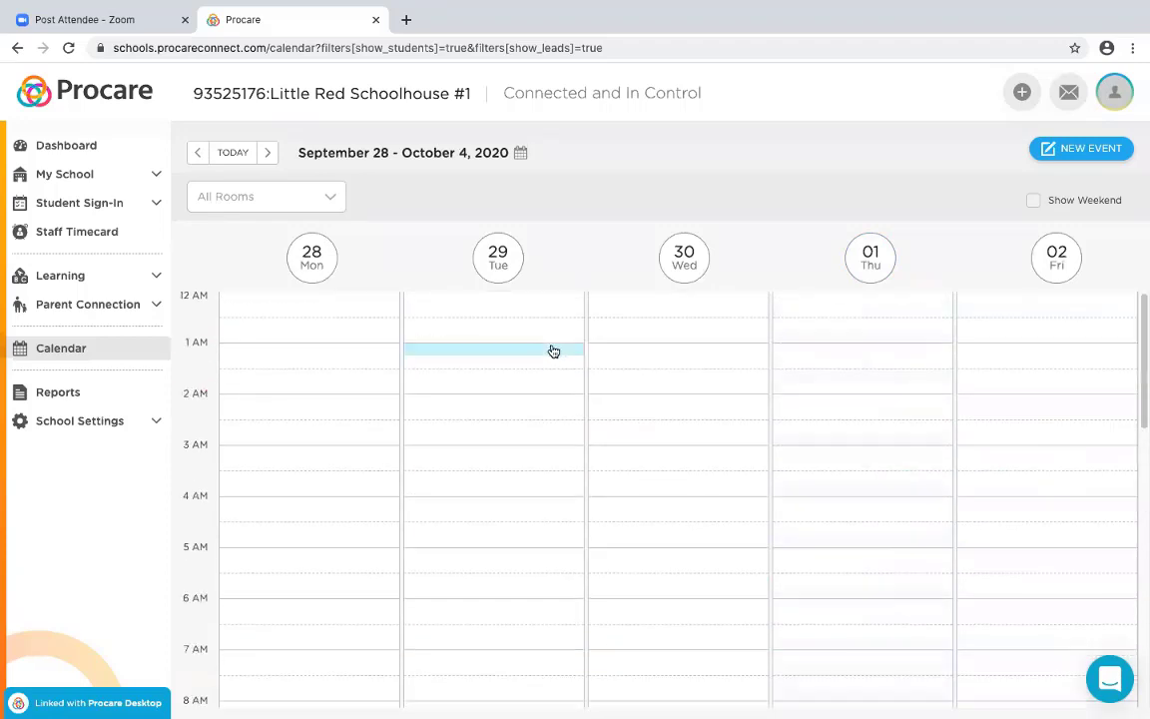
# Step: Generate a Daily Attendance report for Oct 22, 2020 covering all rooms
pyautogui.click(73, 396)
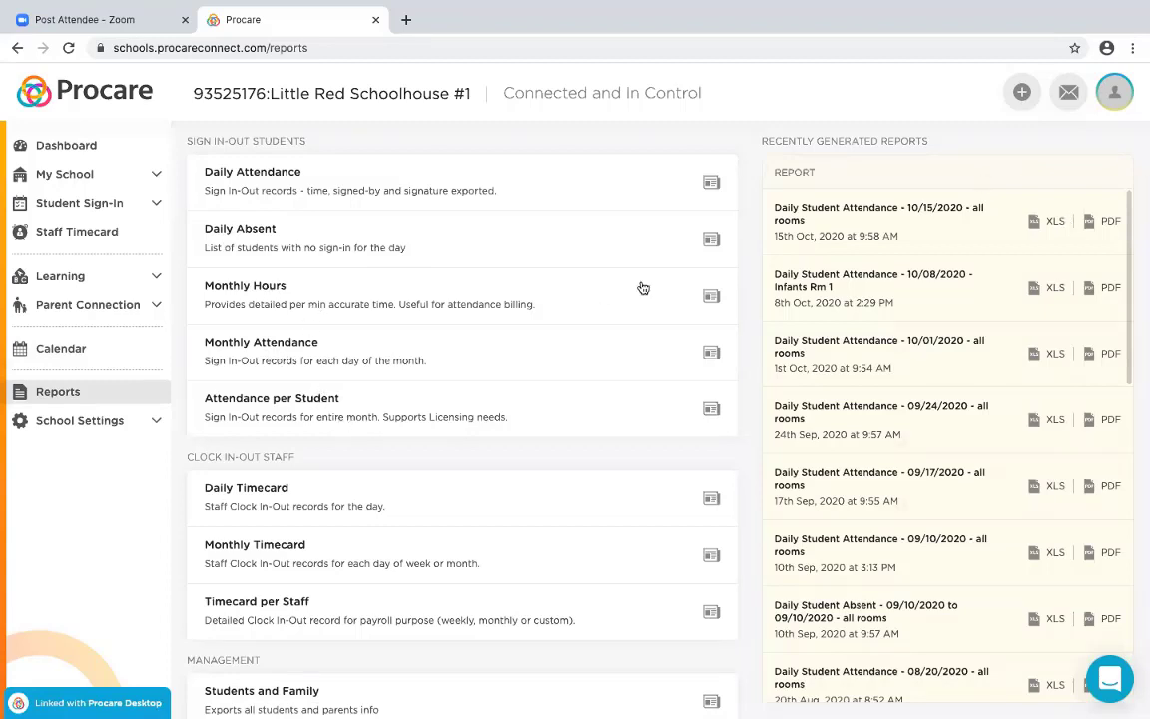
pyautogui.click(711, 181)
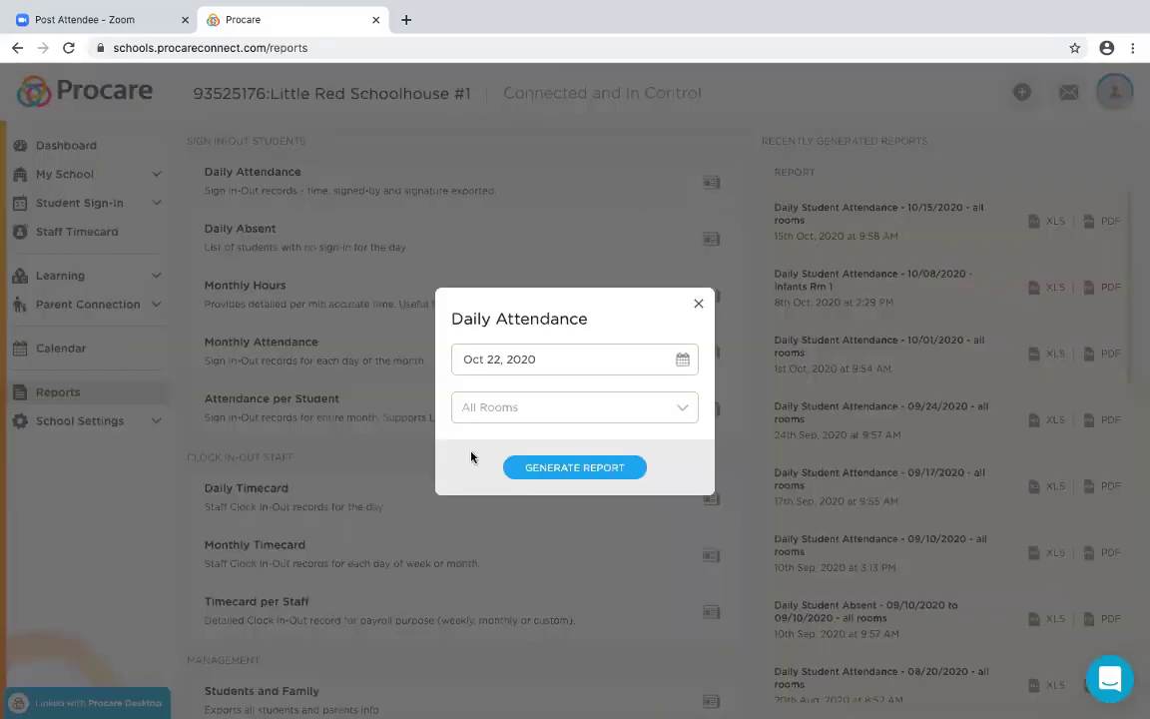
pyautogui.click(581, 470)
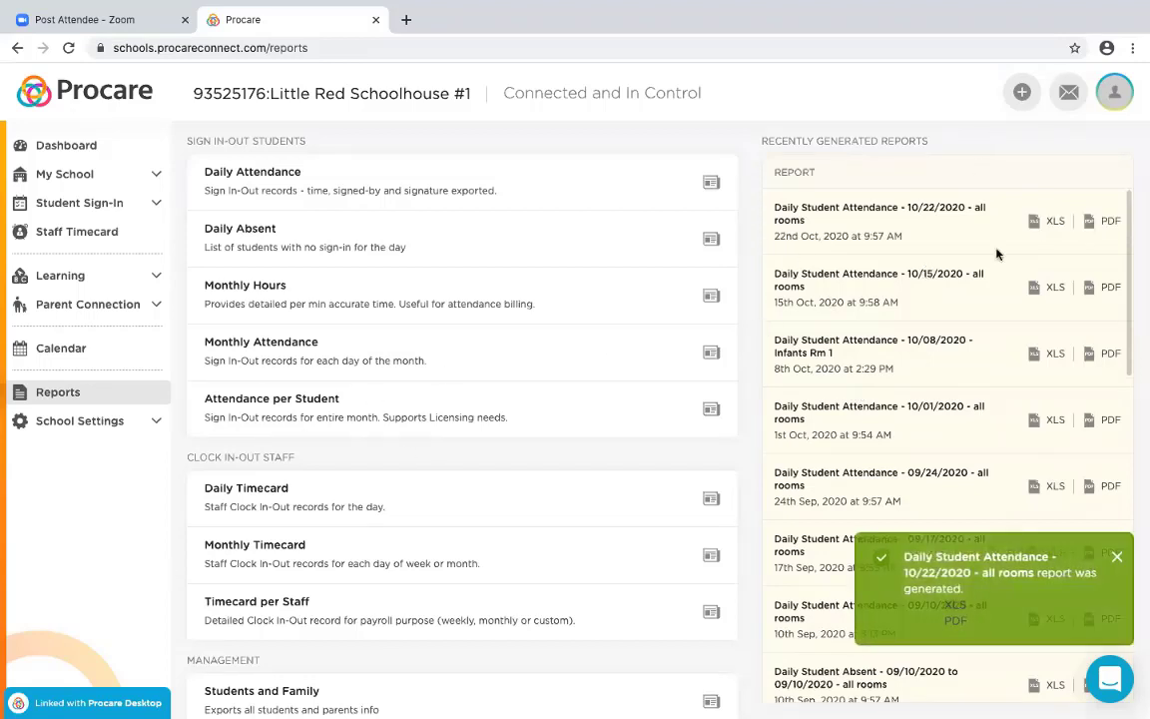
# Step: Open the PDF of the 10/22/2020 attendance report and review its sign-in times, signatures and kiosk form answers
pyautogui.click(1090, 221)
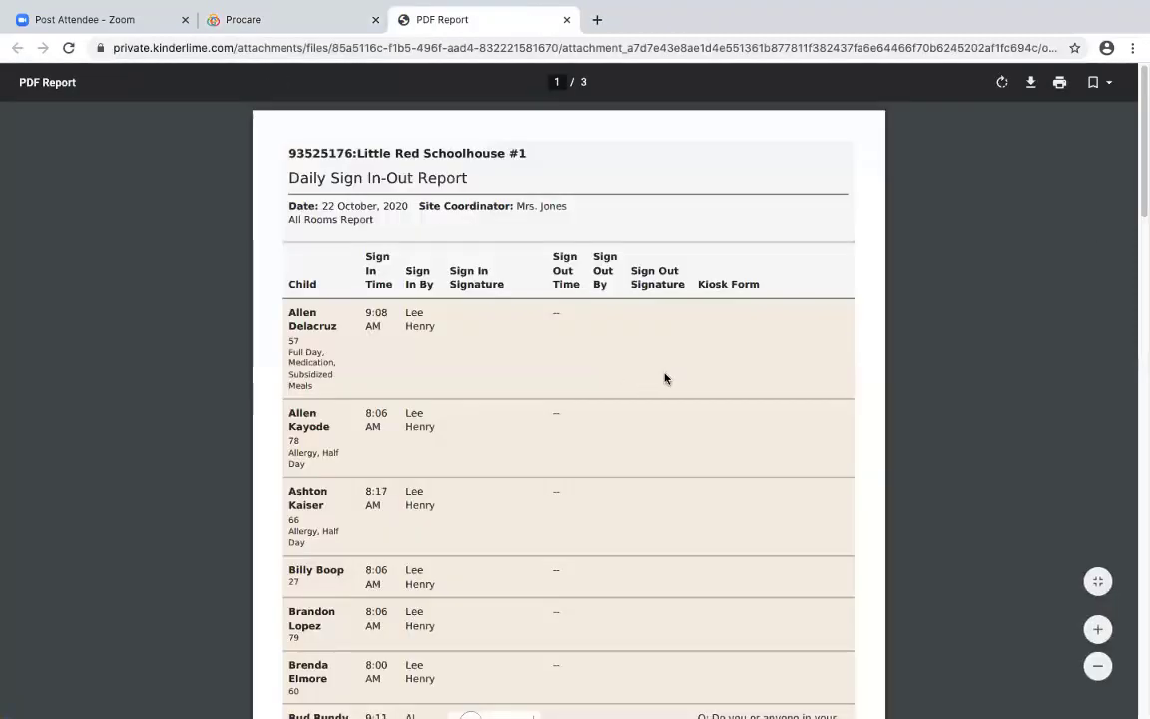
pyautogui.scroll(-5, 667, 377)
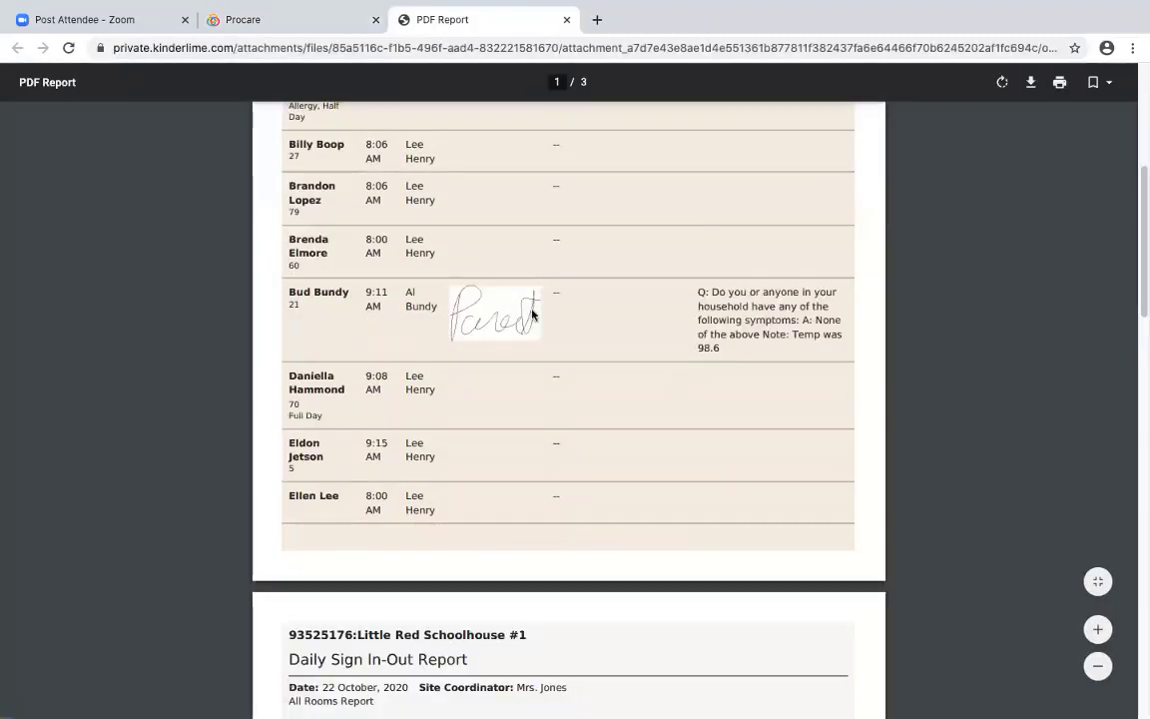
pyautogui.scroll(-3, 553, 317)
pyautogui.scroll(-7, 553, 318)
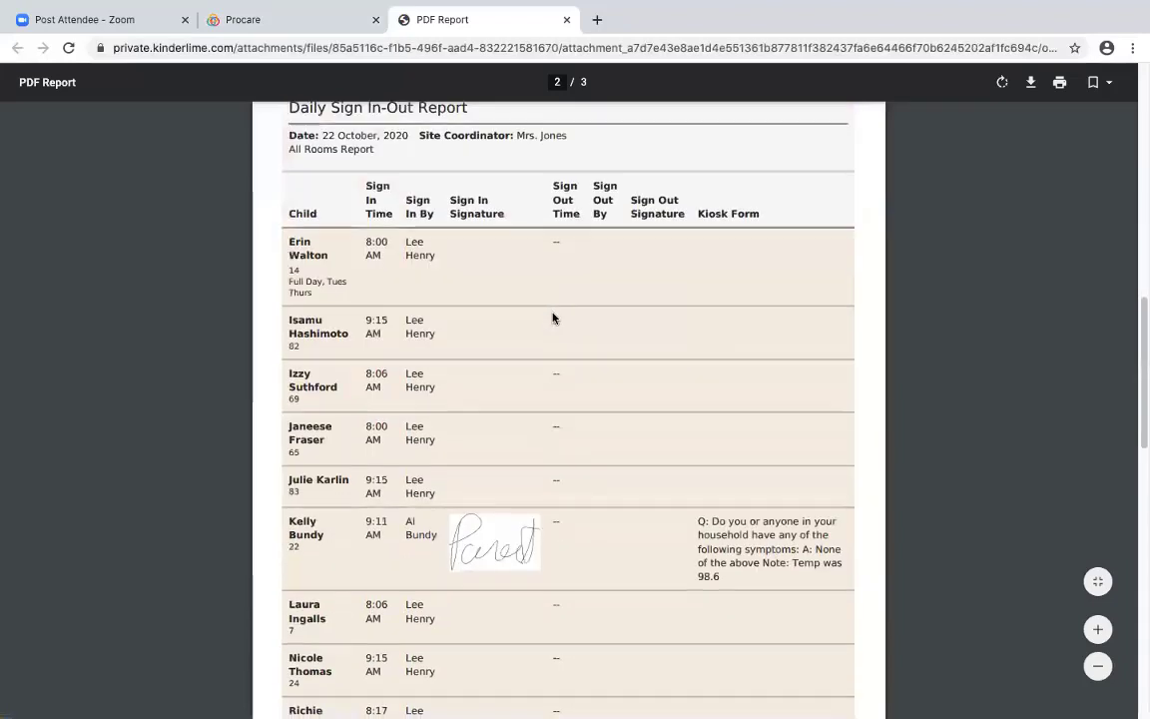
pyautogui.scroll(3, 434, 453)
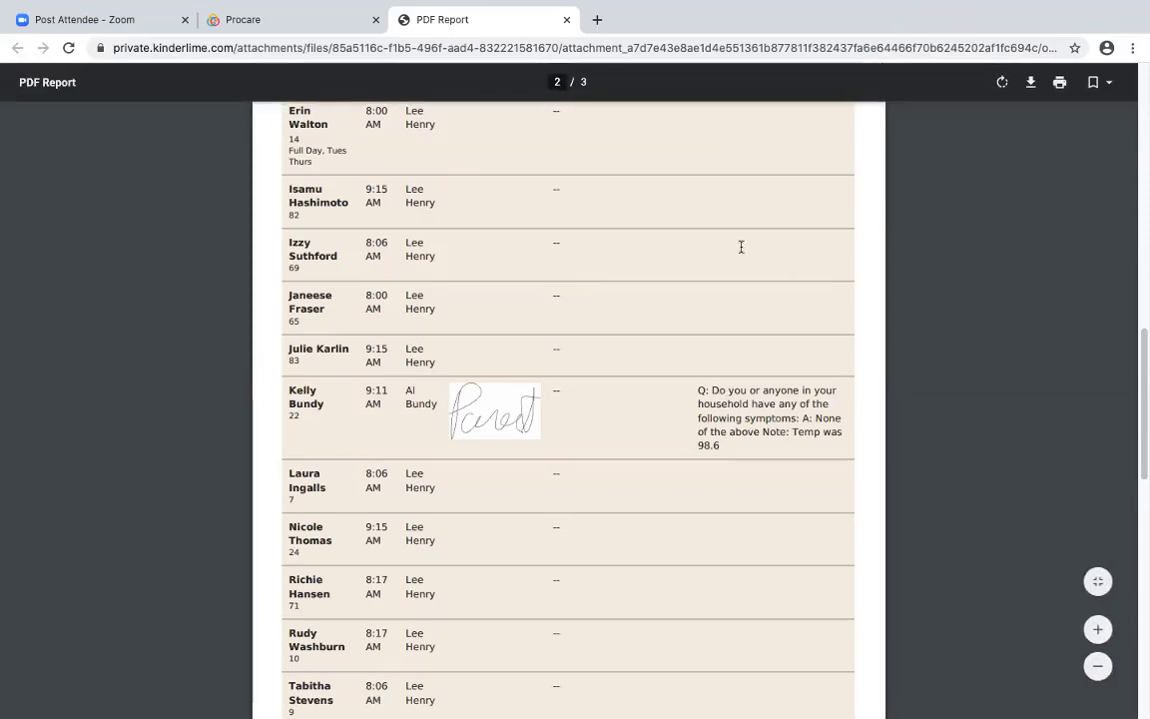
# Step: Return to the reports page and review the available student sign-in, staff timecard and management reports
pyautogui.click(310, 16)
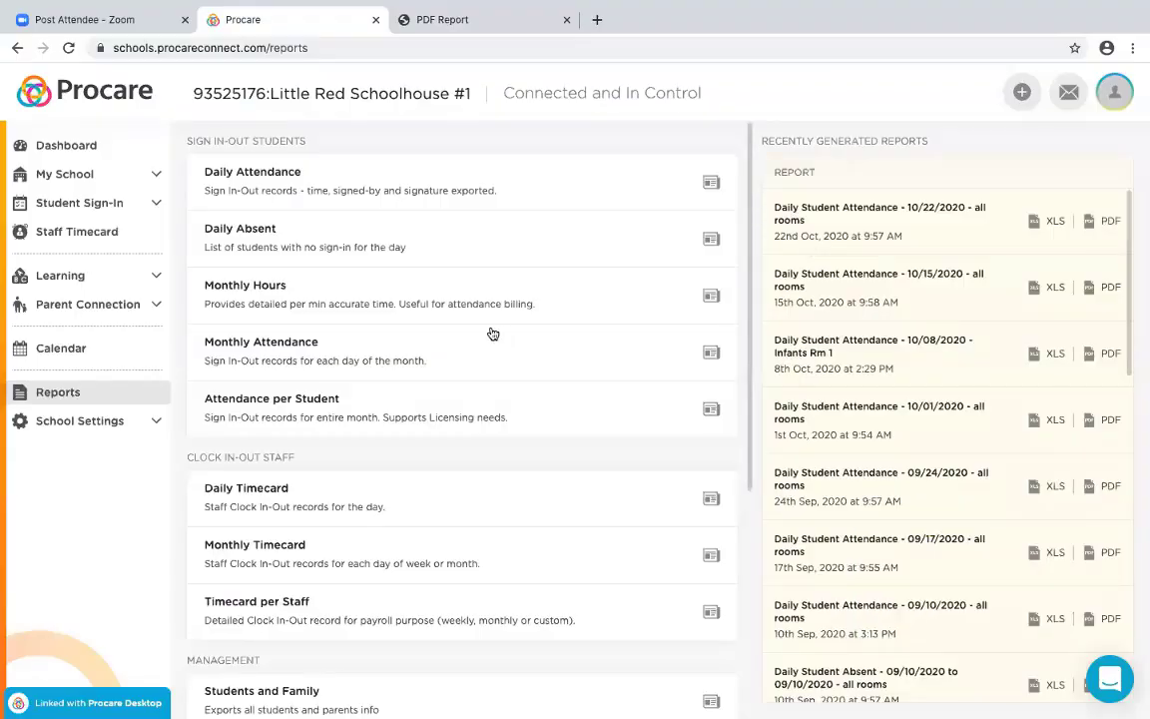
pyautogui.scroll(-2, 531, 321)
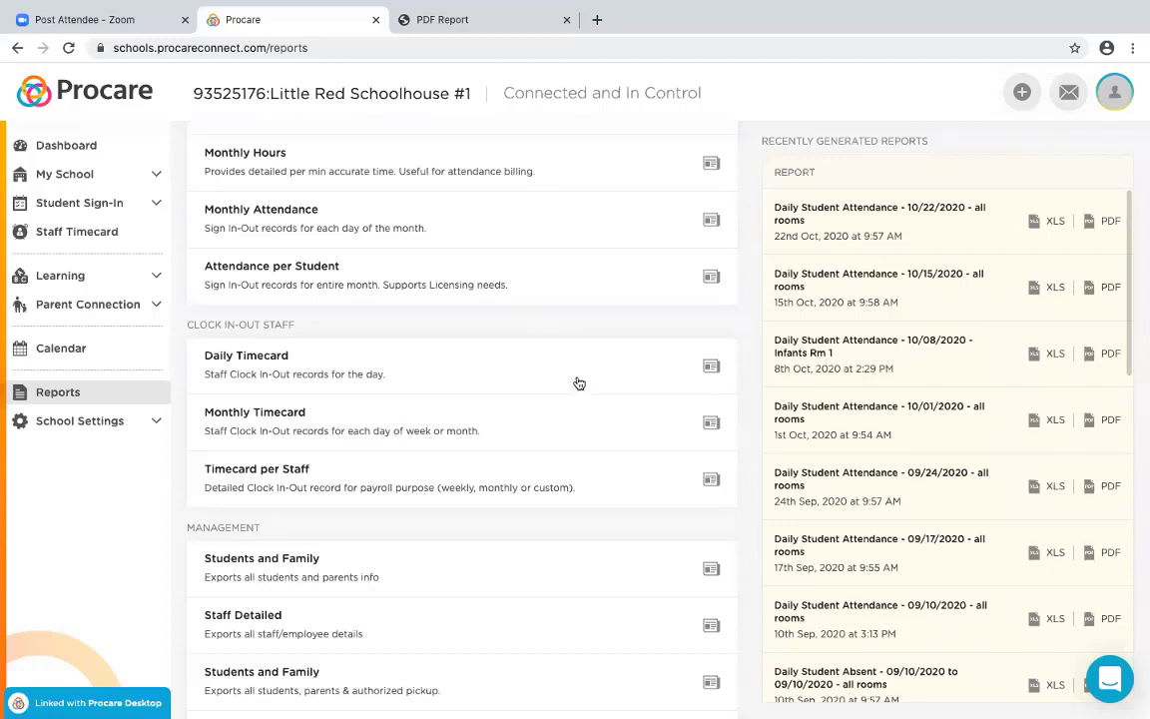
pyautogui.scroll(-3, 522, 345)
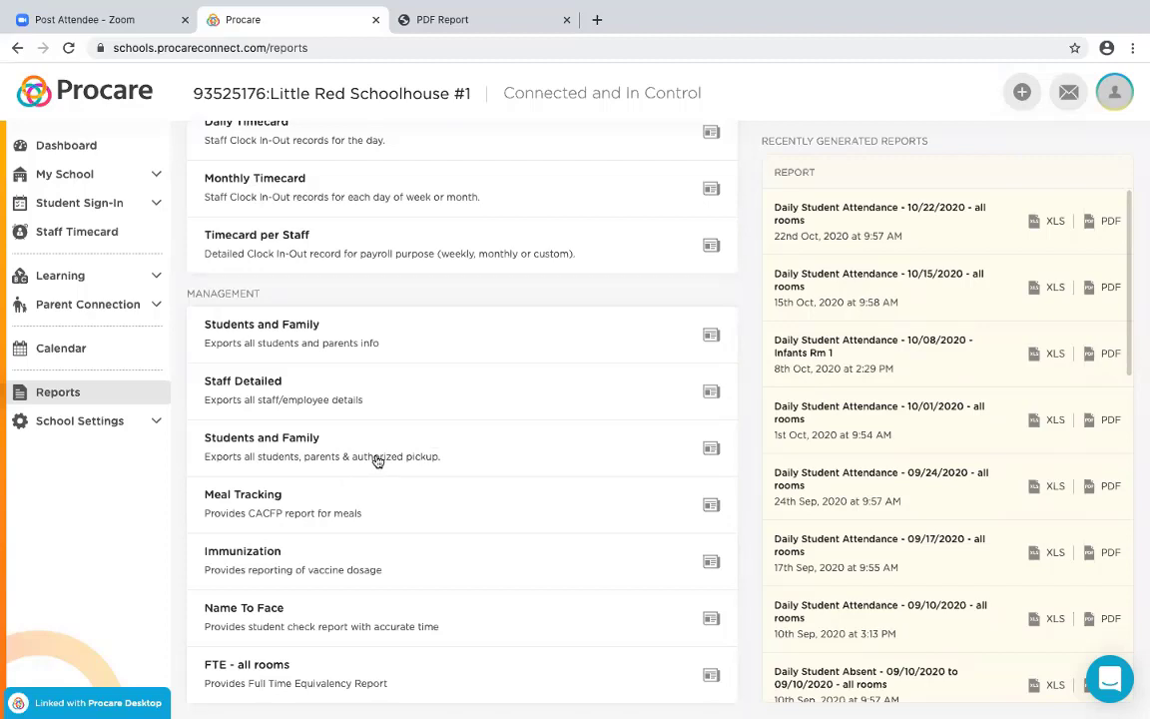
pyautogui.scroll(5, 378, 461)
# Step: Edit the Parent Kiosk Form in the school settings to allow multiple answers, keep it shown at Sign-In, and enable it
pyautogui.click(146, 424)
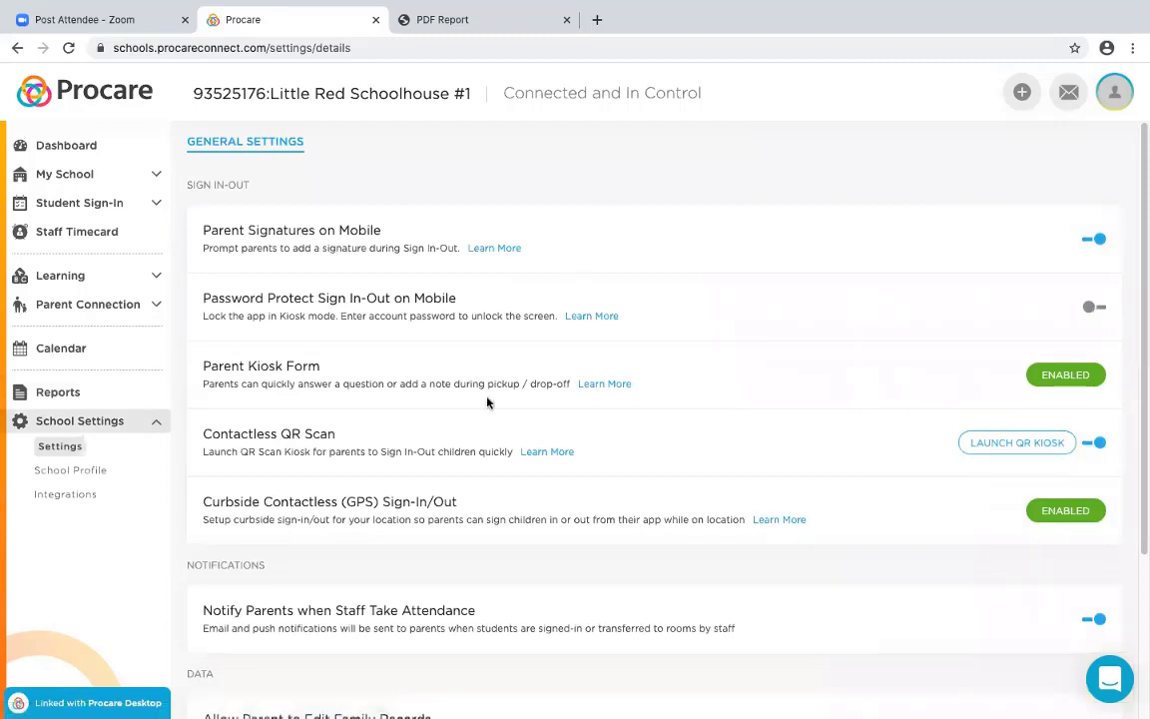
pyautogui.click(1071, 381)
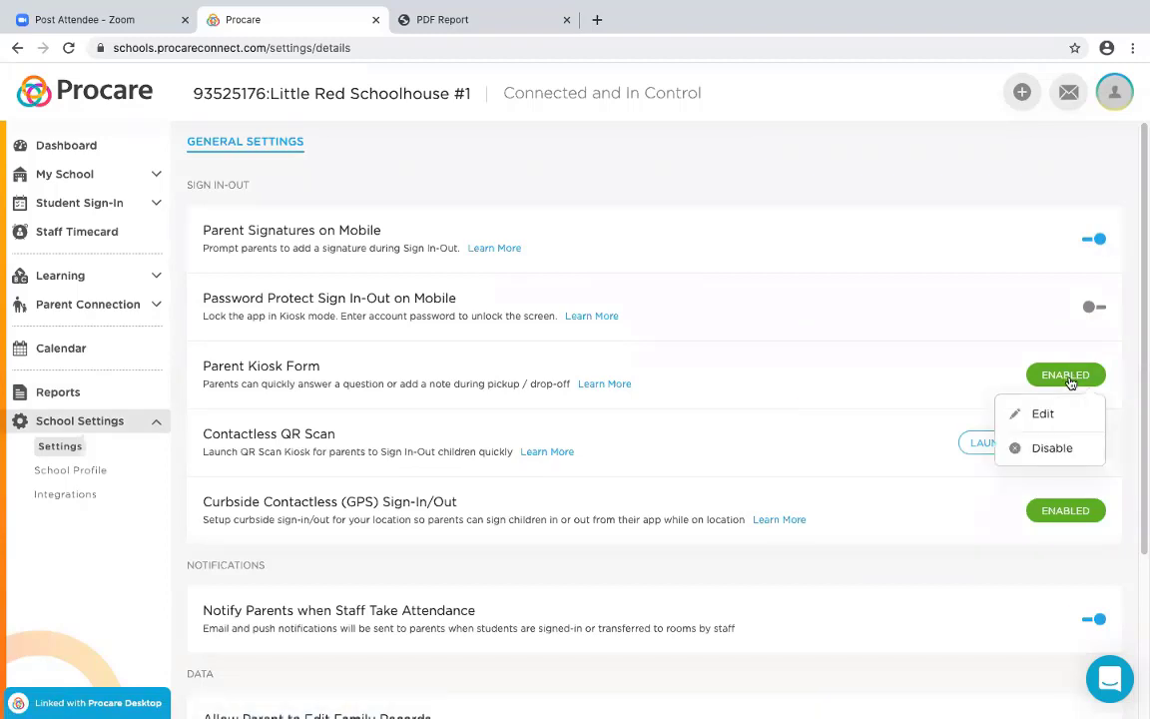
pyautogui.click(1038, 415)
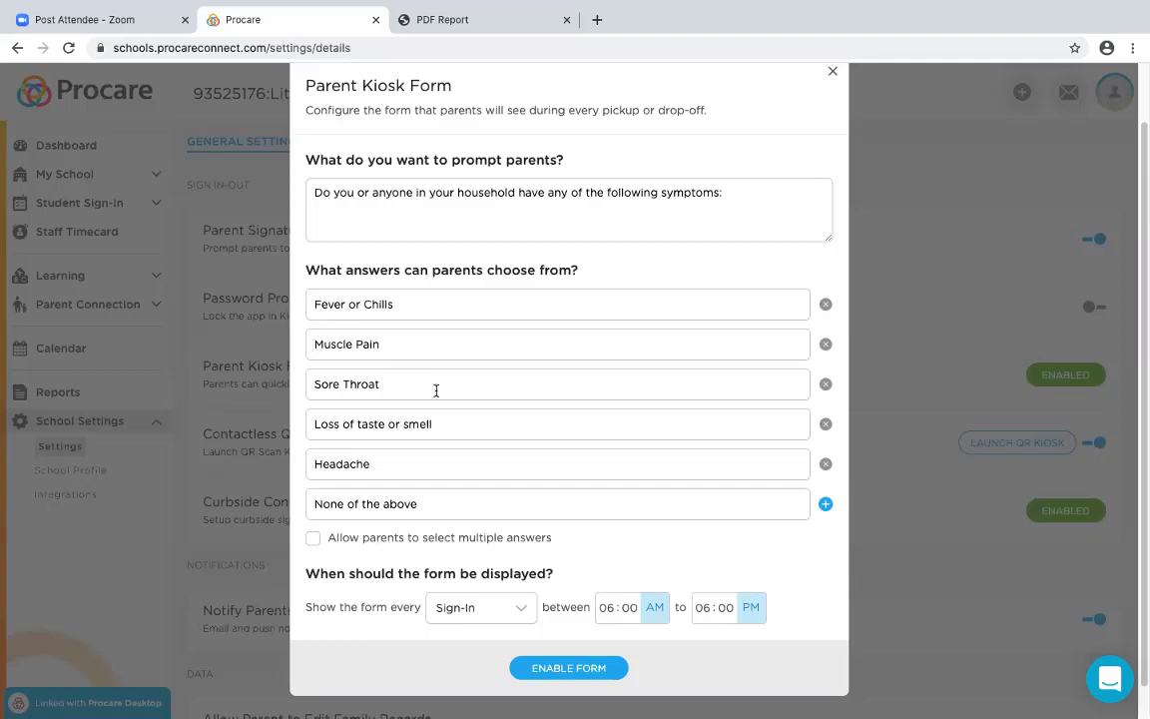
pyautogui.click(314, 540)
pyautogui.scroll(-1, 757, 564)
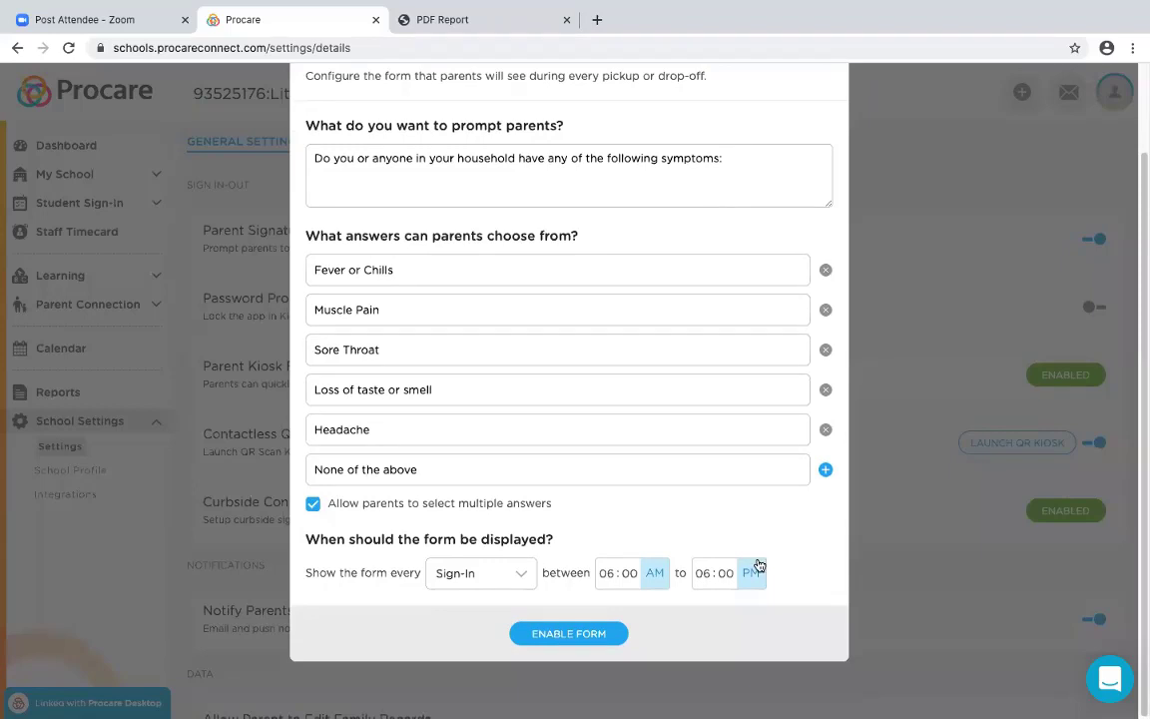
pyautogui.click(521, 575)
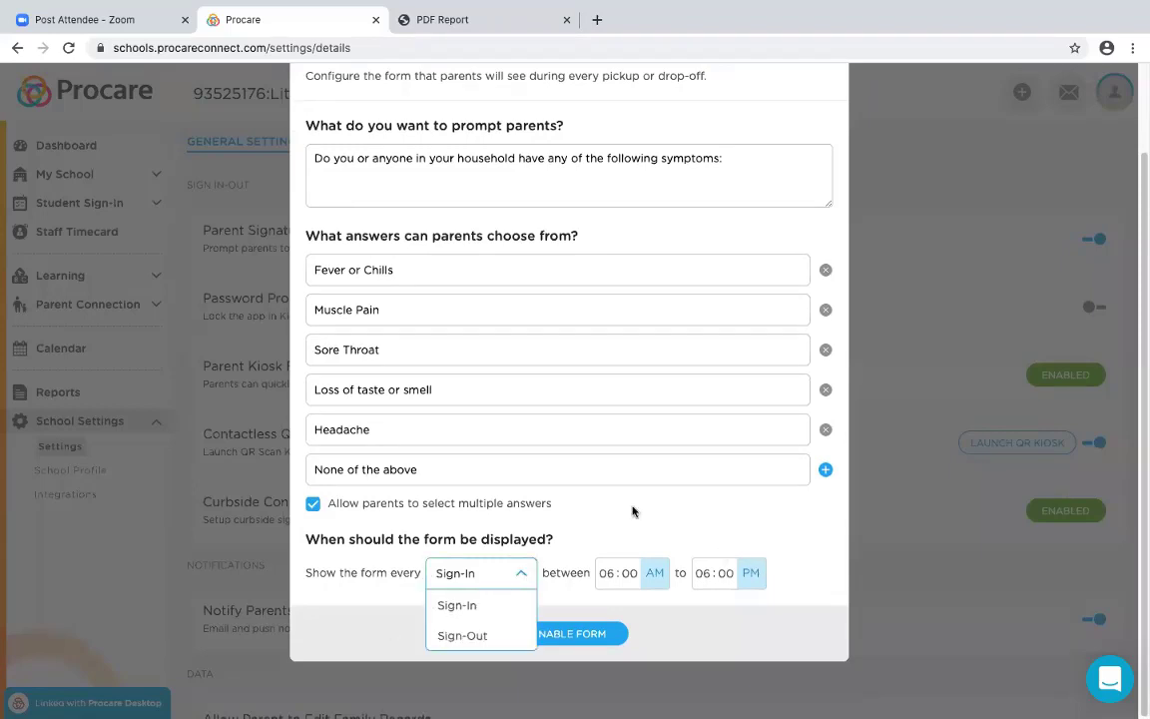
pyautogui.click(693, 478)
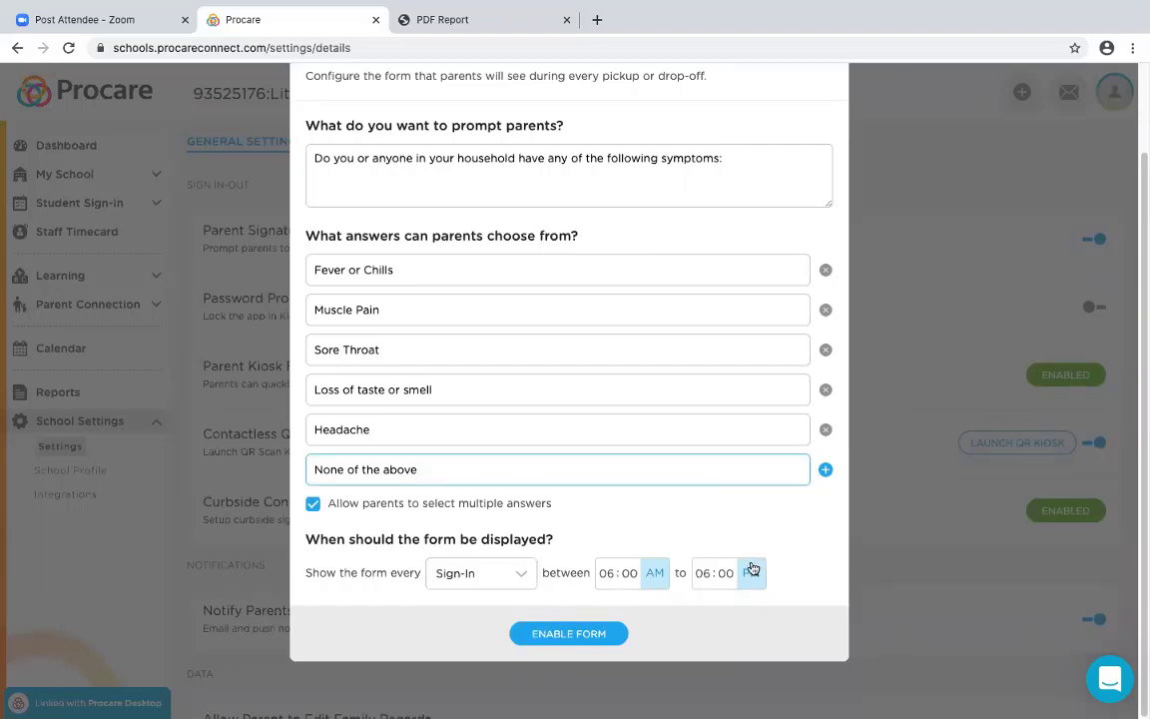
pyautogui.click(579, 638)
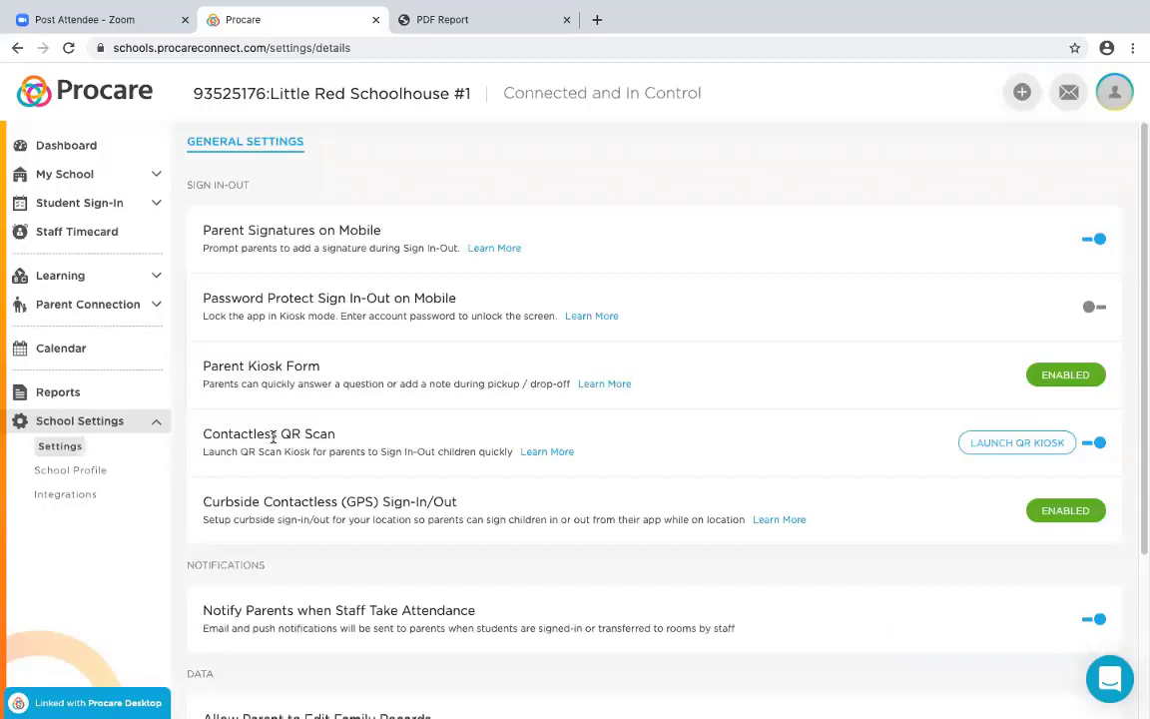
# Step: Launch the contactless QR kiosk, try a print expiry date of Oct 28, 2020 with a different time, and dismiss the print setup
pyautogui.click(1018, 446)
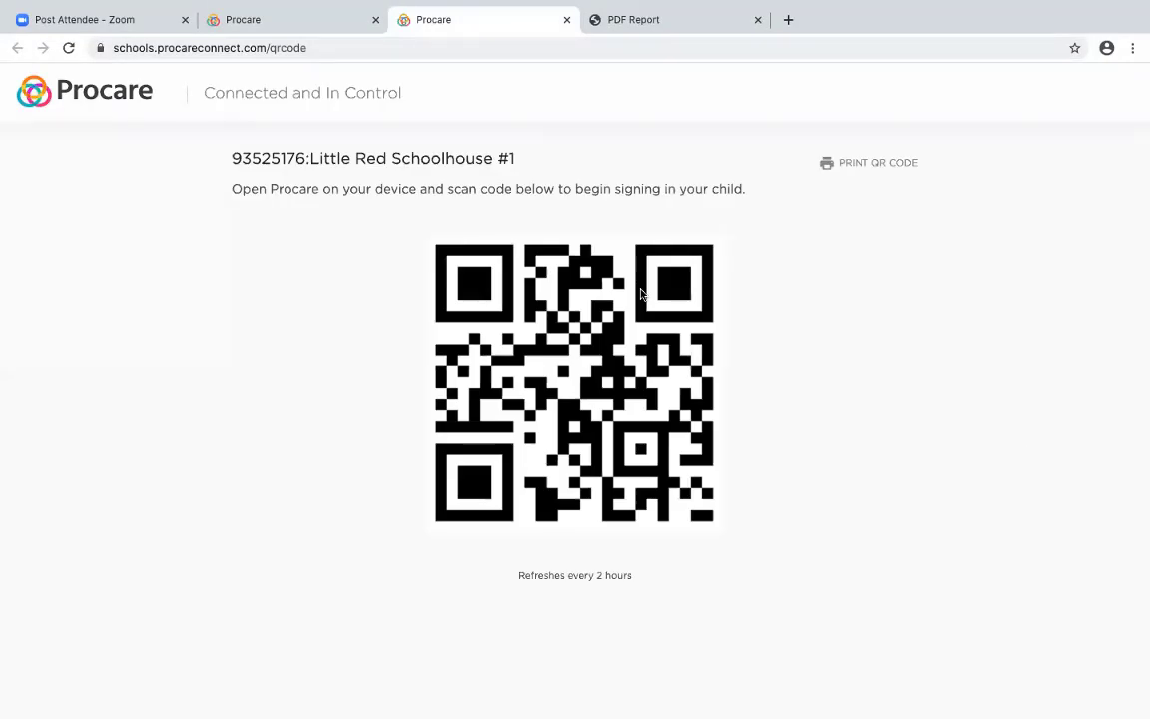
pyautogui.click(870, 167)
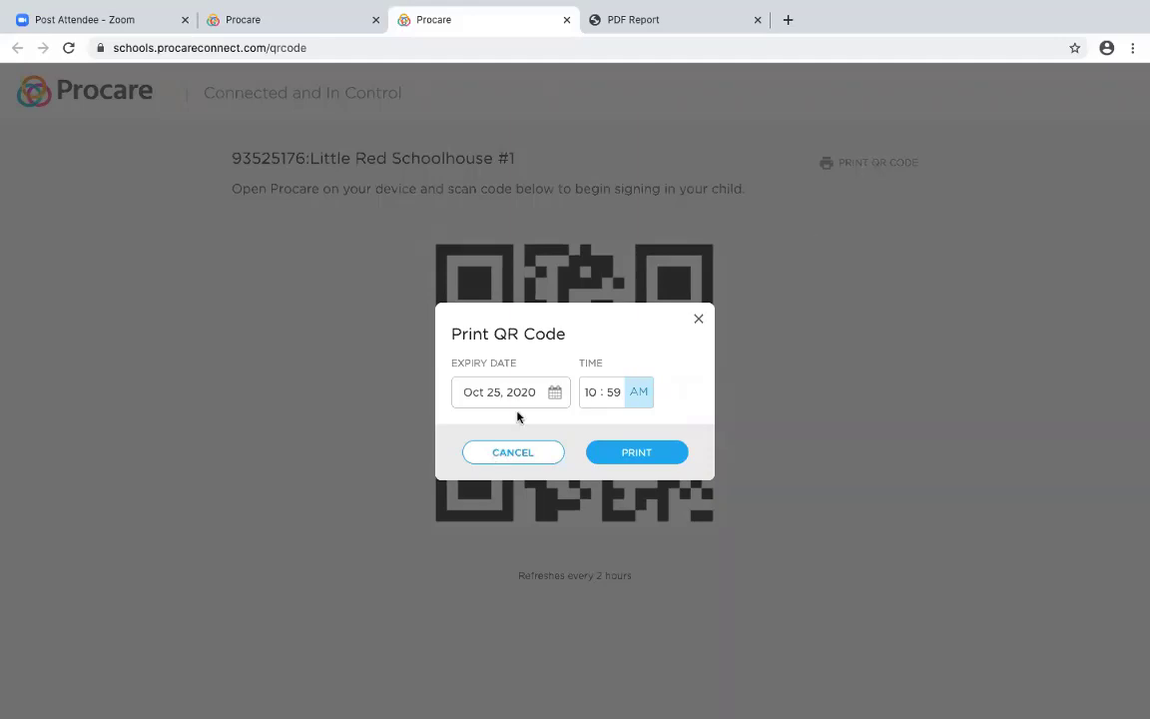
pyautogui.click(555, 396)
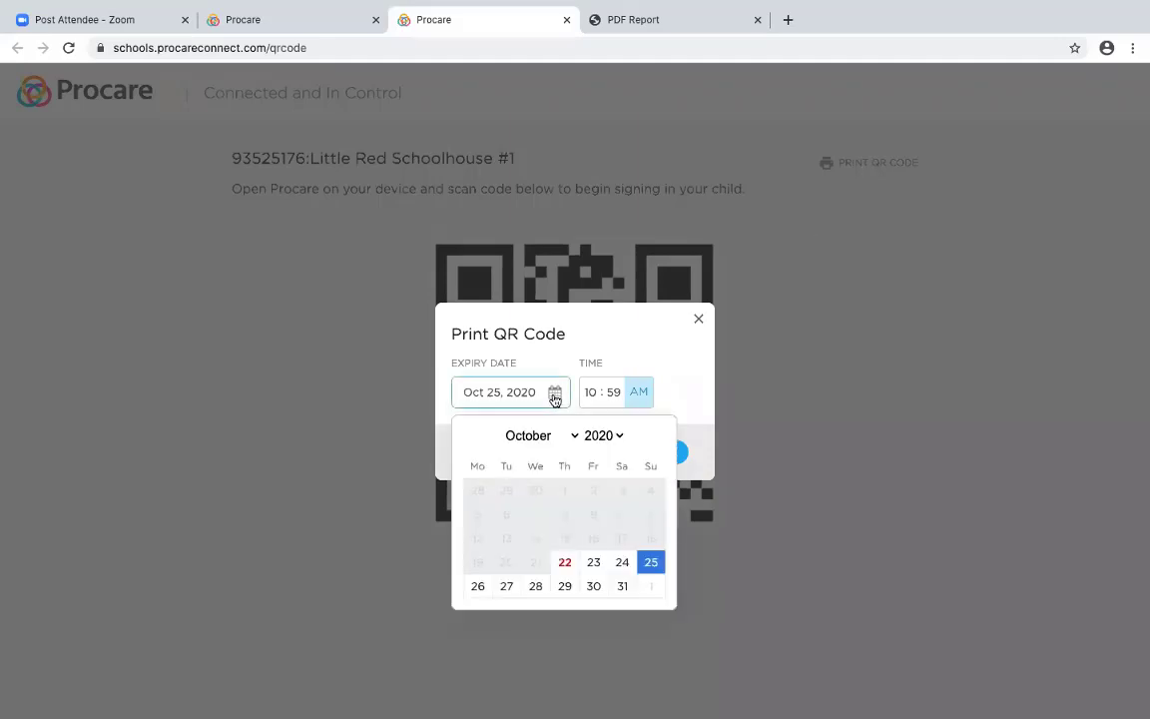
pyautogui.click(535, 586)
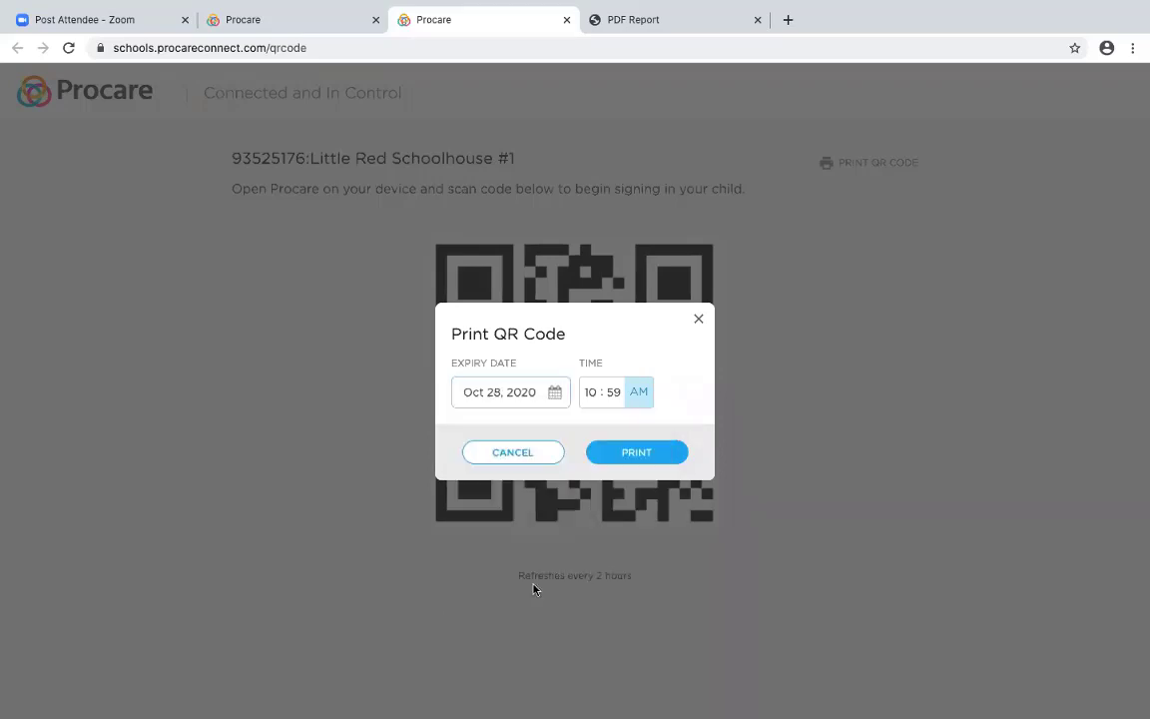
pyautogui.click(590, 395)
pyautogui.write('7')
pyautogui.write('00')
pyautogui.write('6')
pyautogui.click(865, 374)
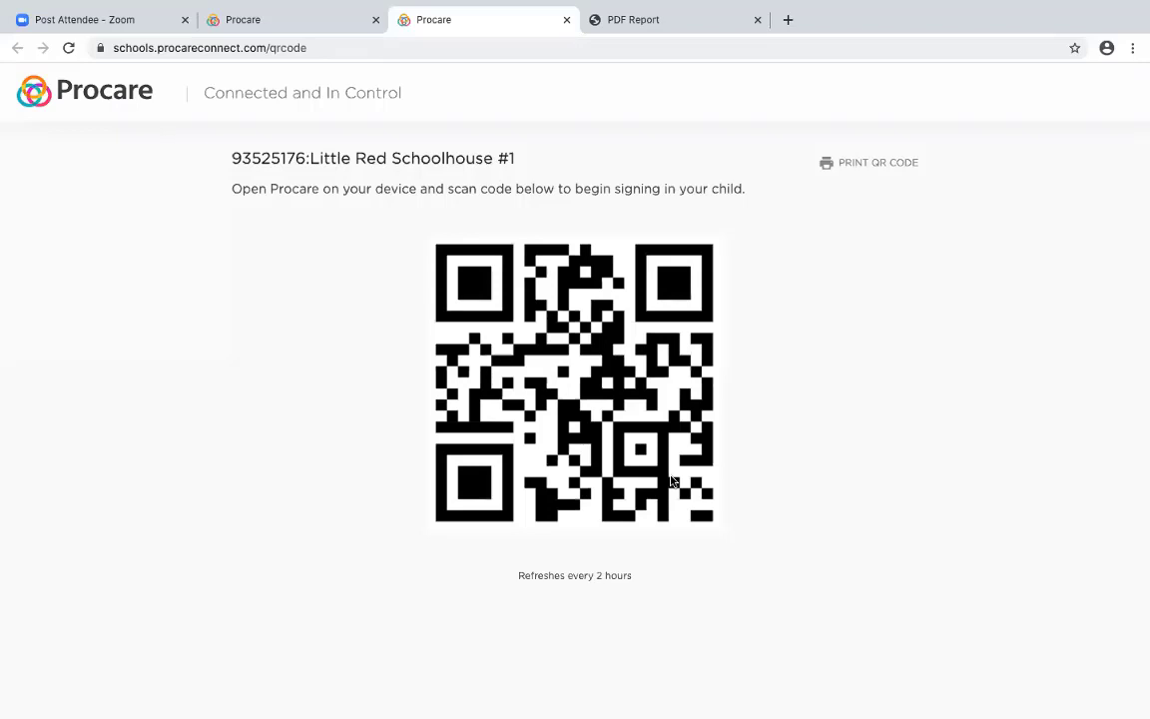
# Step: Return to the school settings, edit the Curbside Contactless (GPS) Sign-In/Out location, and try a geo distance of 100 meters
pyautogui.click(314, 26)
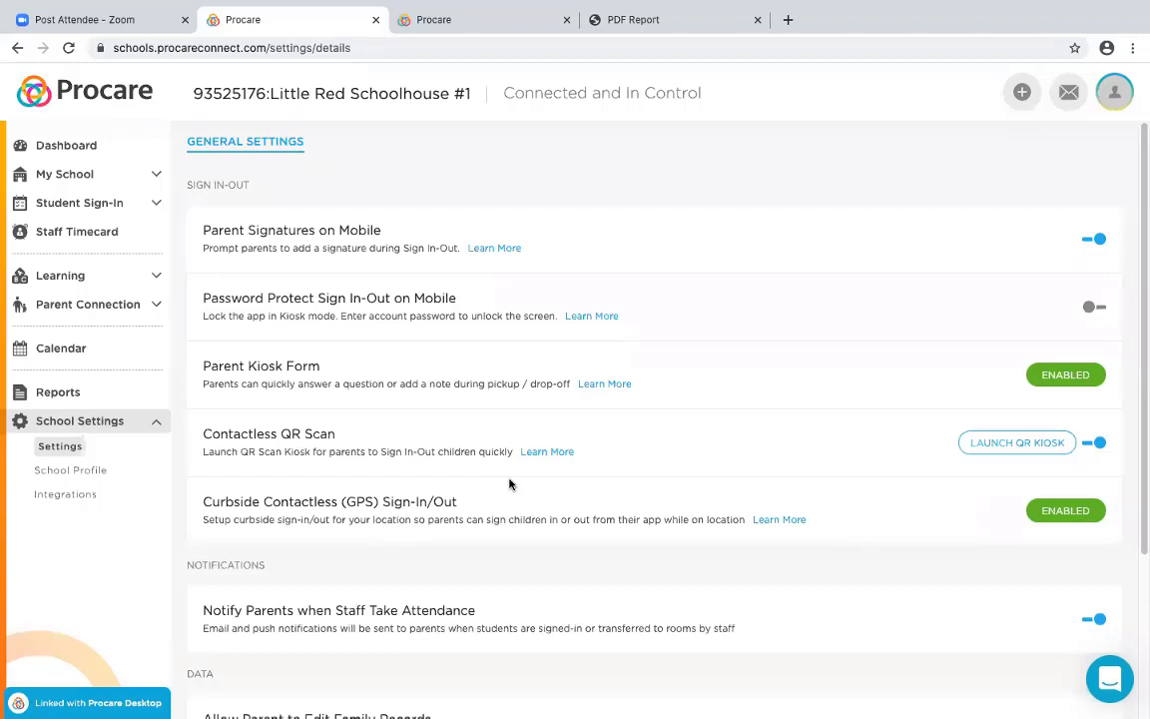
pyautogui.click(1062, 518)
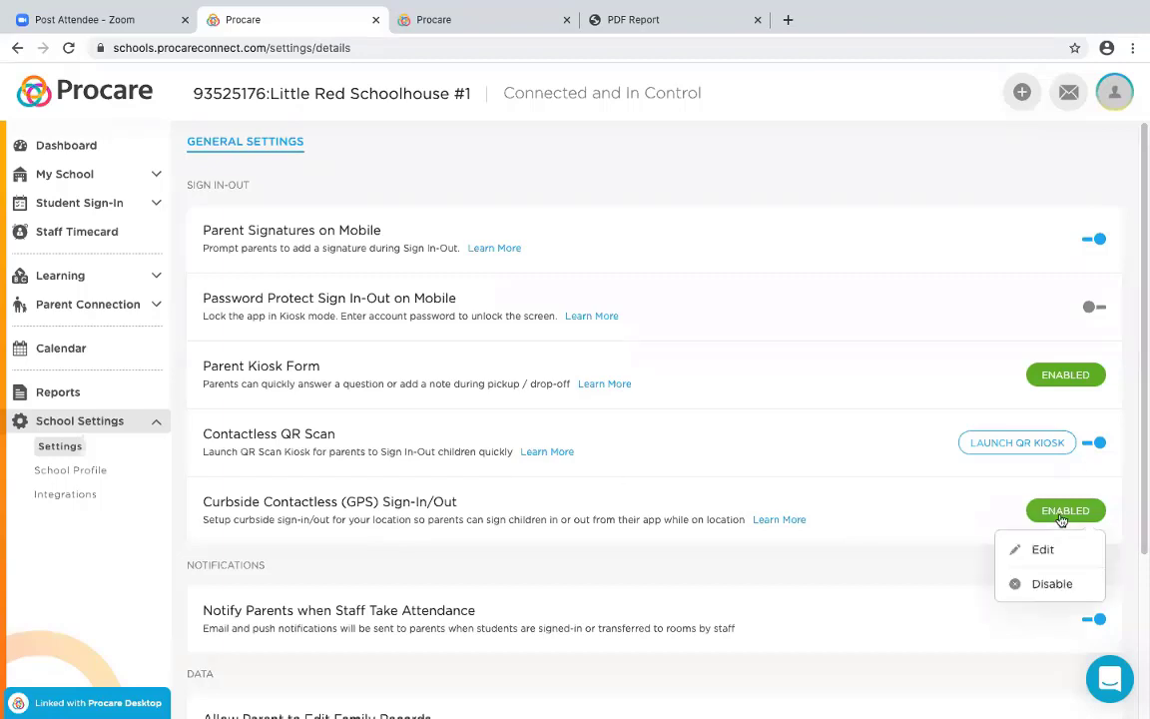
pyautogui.click(1049, 549)
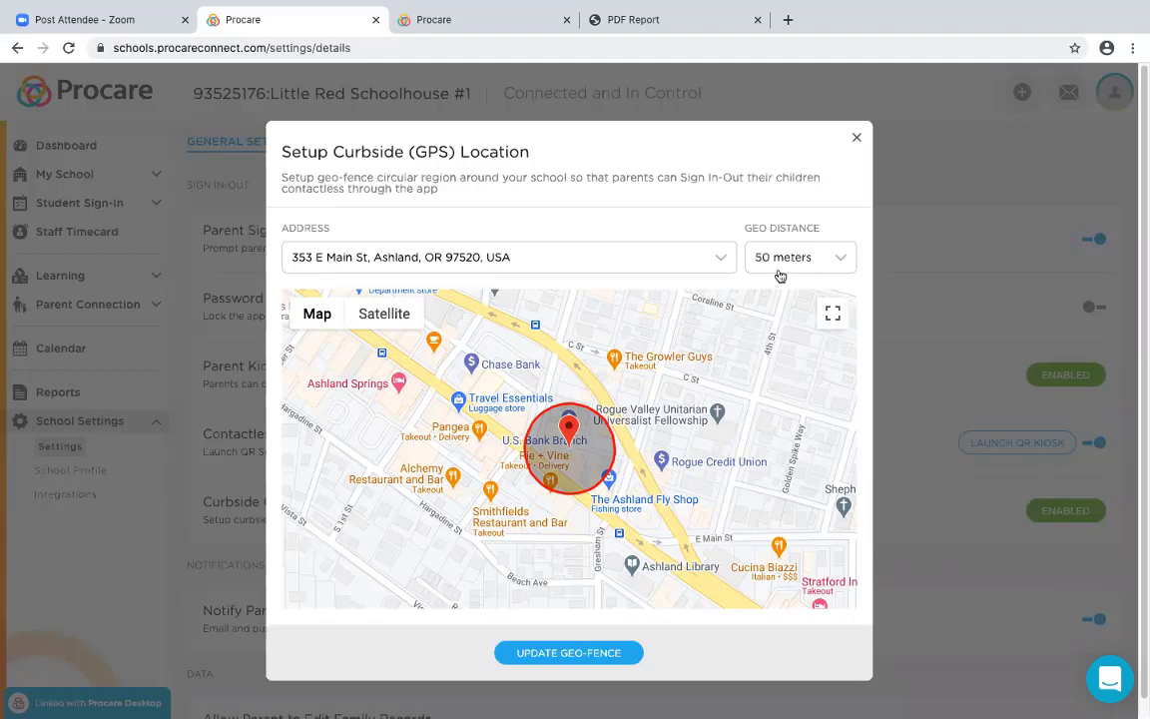
pyautogui.click(827, 258)
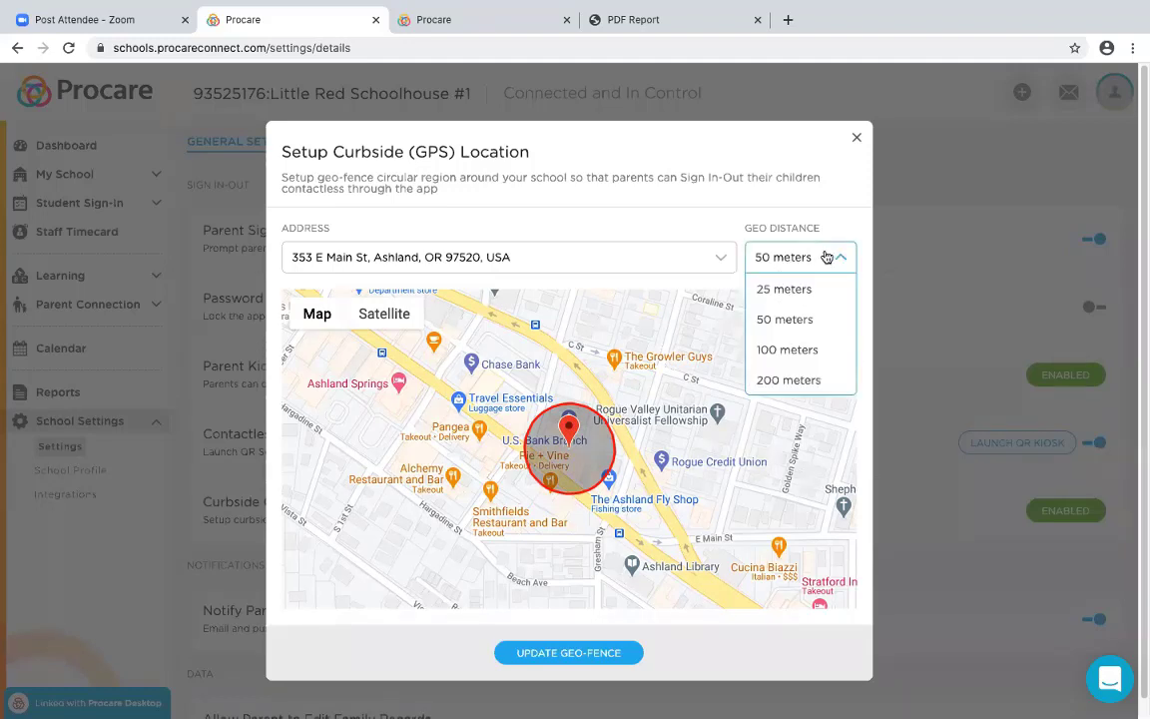
pyautogui.click(797, 349)
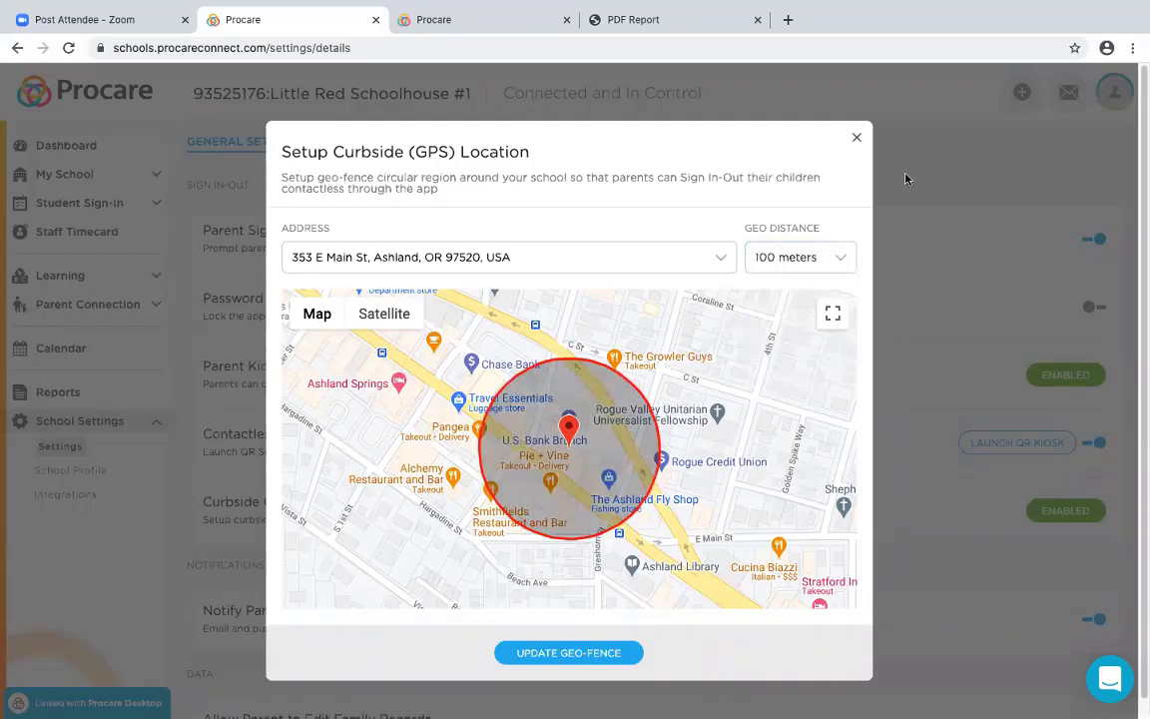
# Step: Try a geo distance of 25 meters for the curbside geo-fence, followed by 50 meters
pyautogui.click(815, 258)
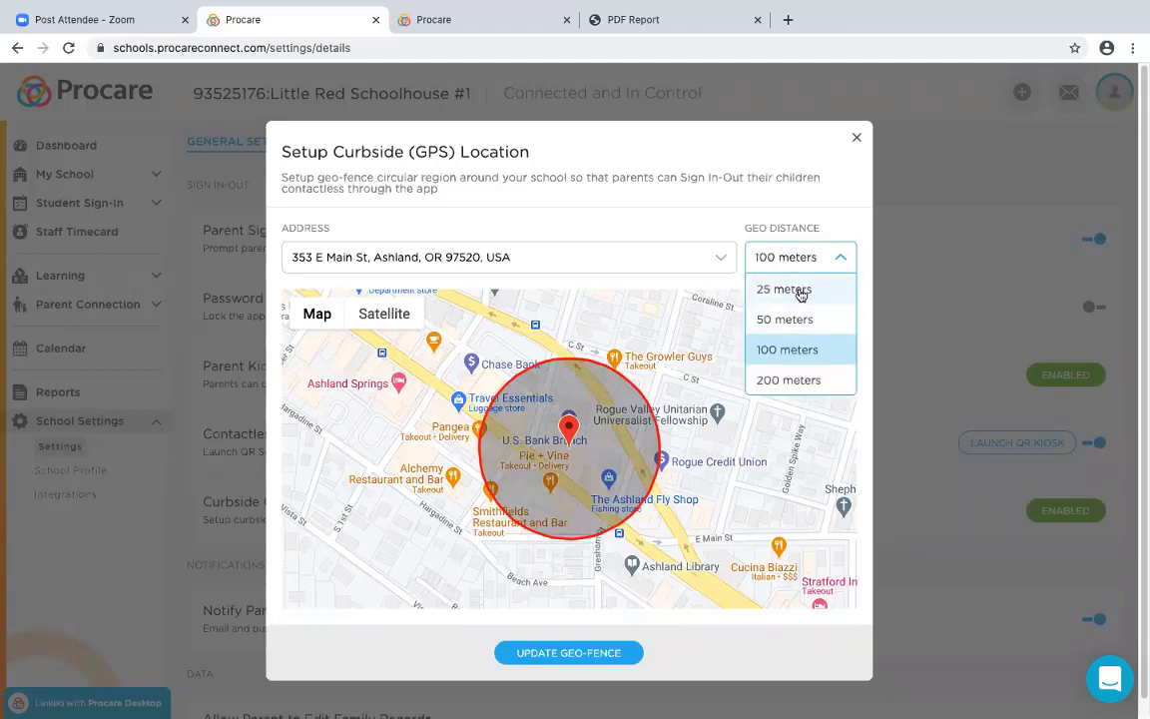
pyautogui.click(800, 290)
pyautogui.click(828, 264)
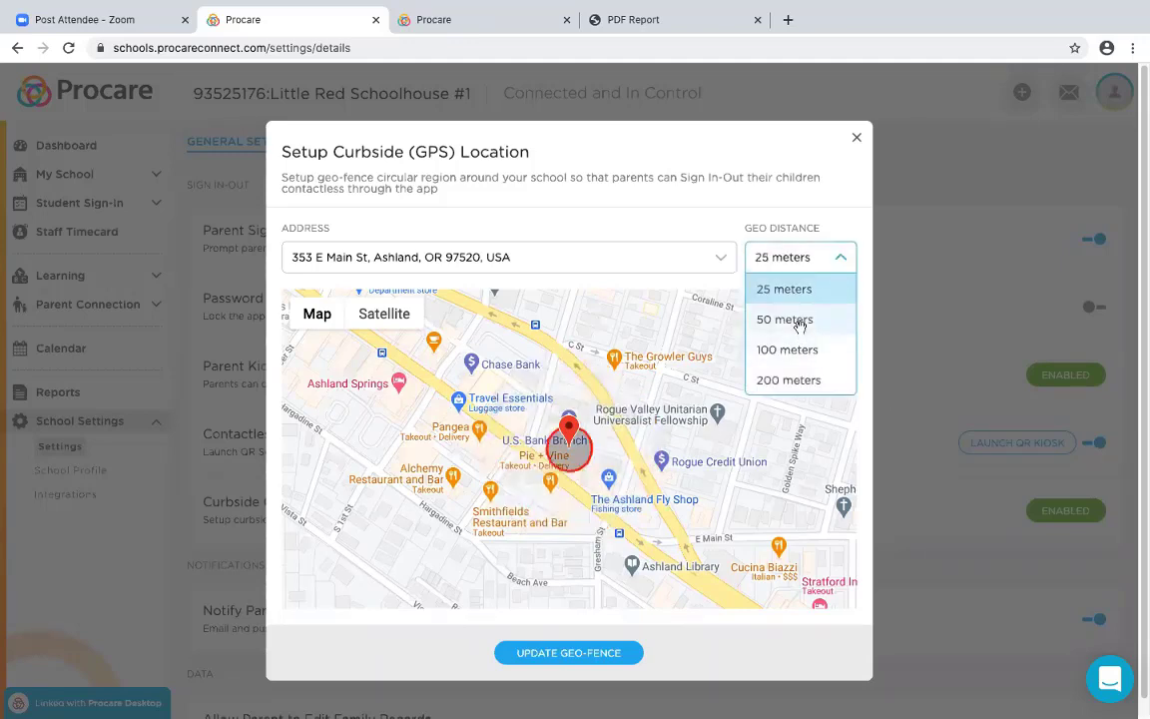
pyautogui.click(799, 320)
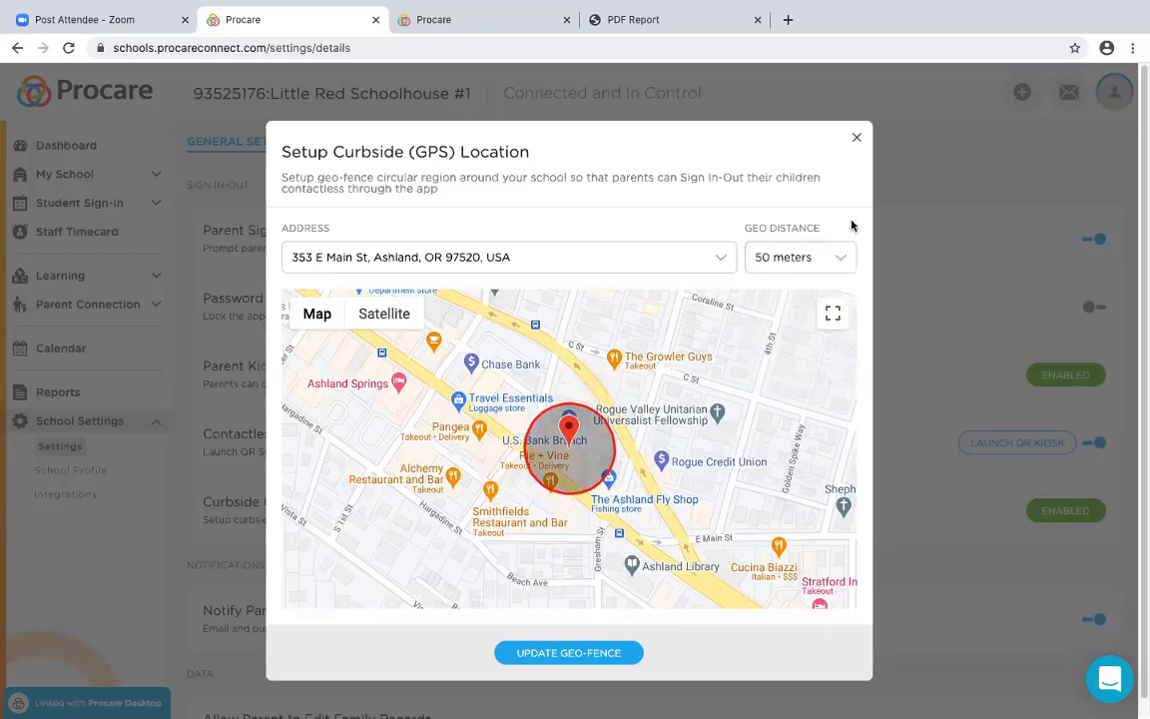
# Step: Try a 200-meter curbside geo distance, set it back to 50 meters, and dismiss the location setup without updating the geo-fence
pyautogui.click(827, 260)
pyautogui.click(777, 382)
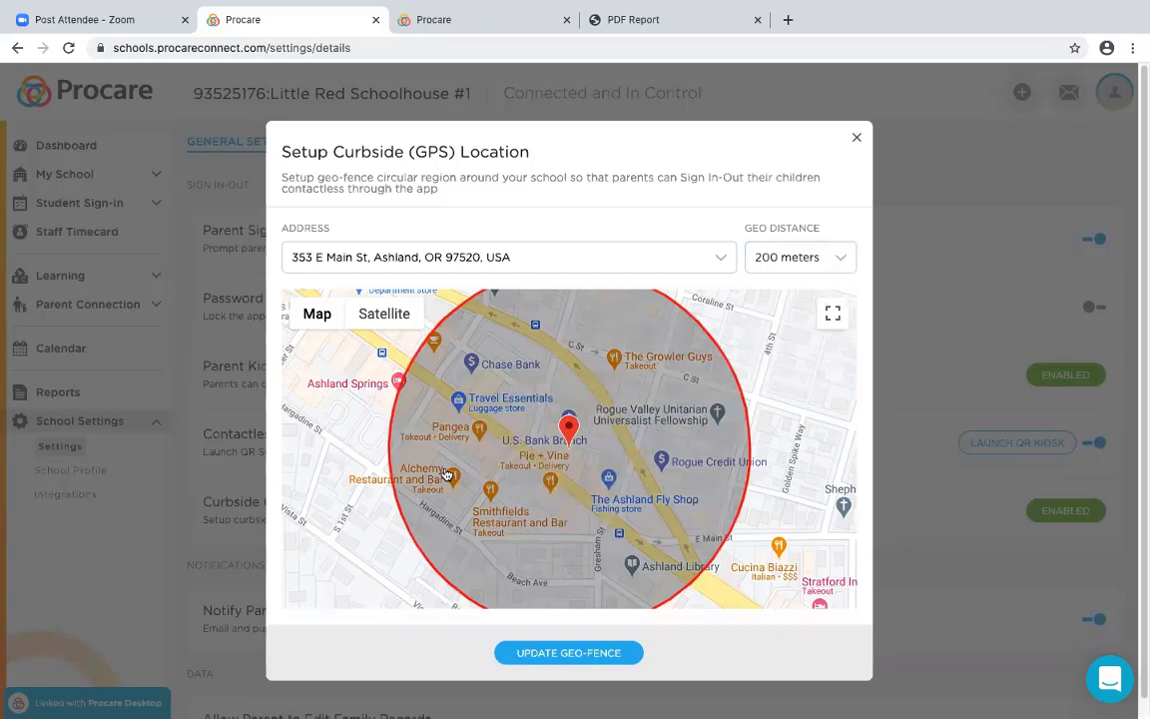
pyautogui.click(799, 257)
pyautogui.click(800, 223)
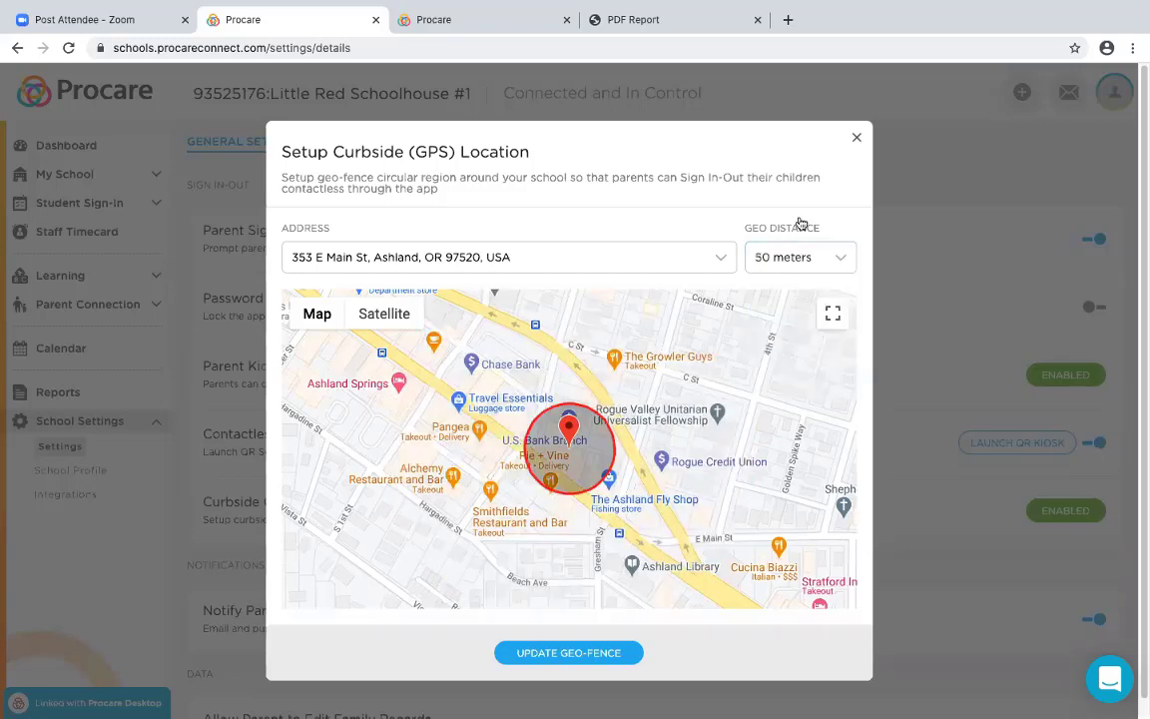
pyautogui.click(857, 139)
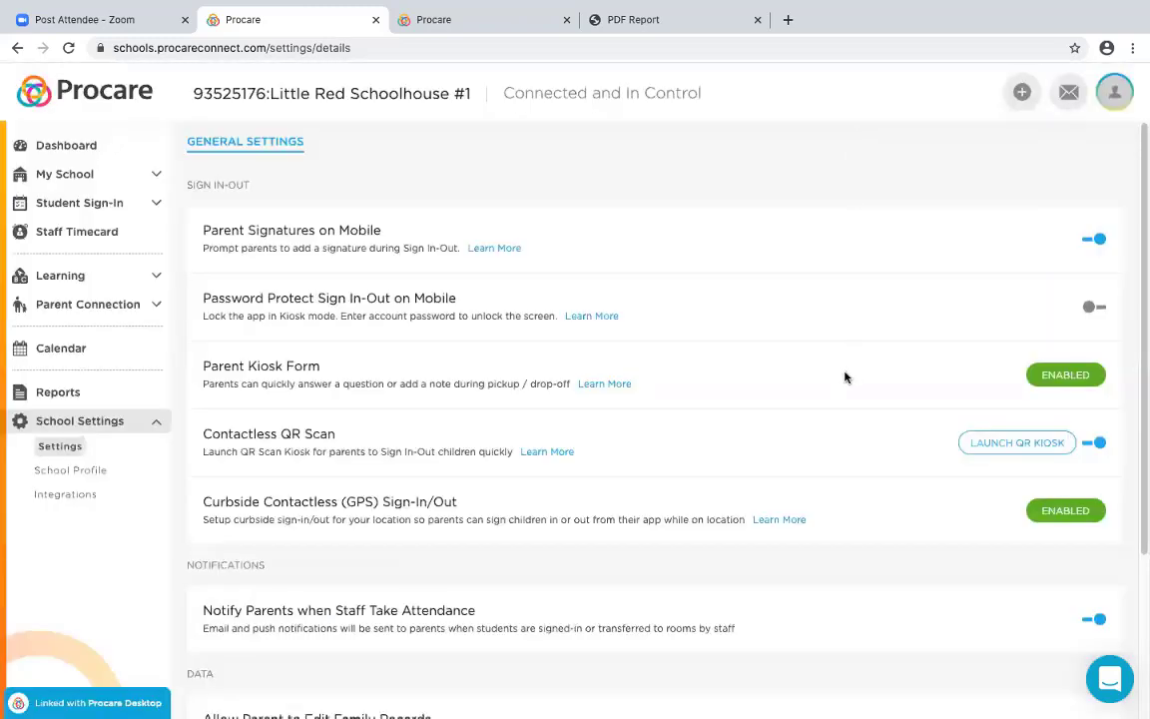
# Step: Open the school profile, view its editable details, and close the editor without saving changes
pyautogui.click(85, 482)
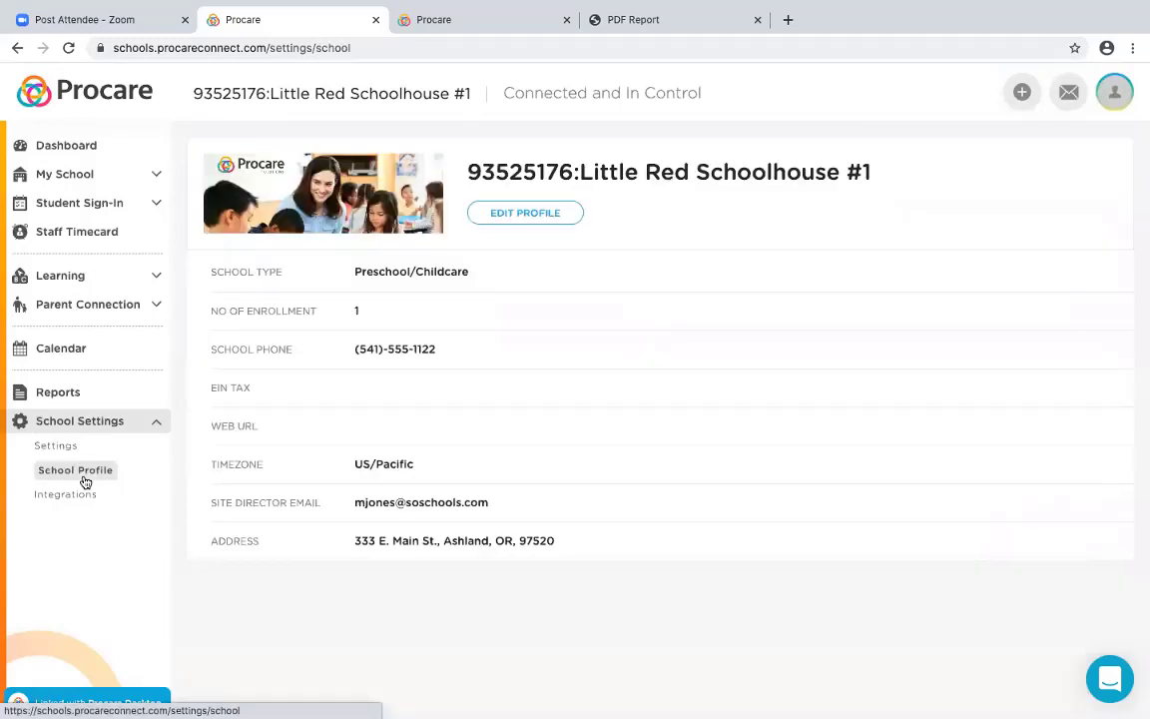
pyautogui.click(531, 214)
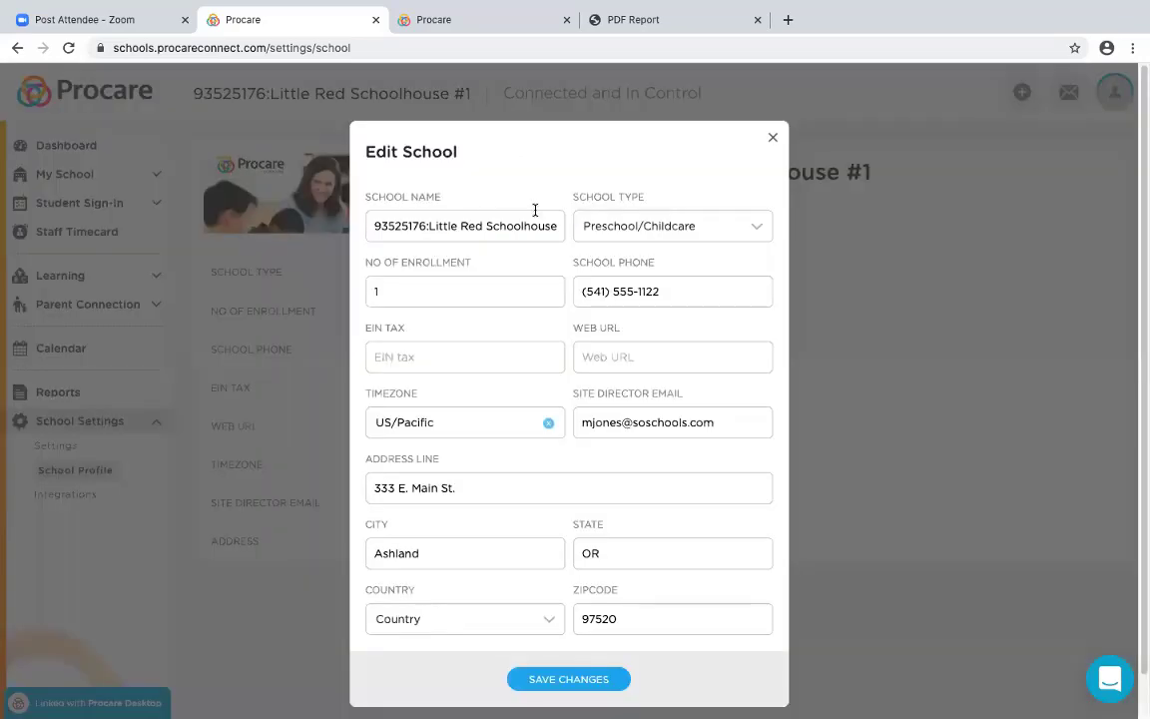
pyautogui.click(774, 140)
# Step: Review the available Gusto, Checkr, QuickBooks Online and Clever integrations, and return to the dashboard
pyautogui.click(57, 498)
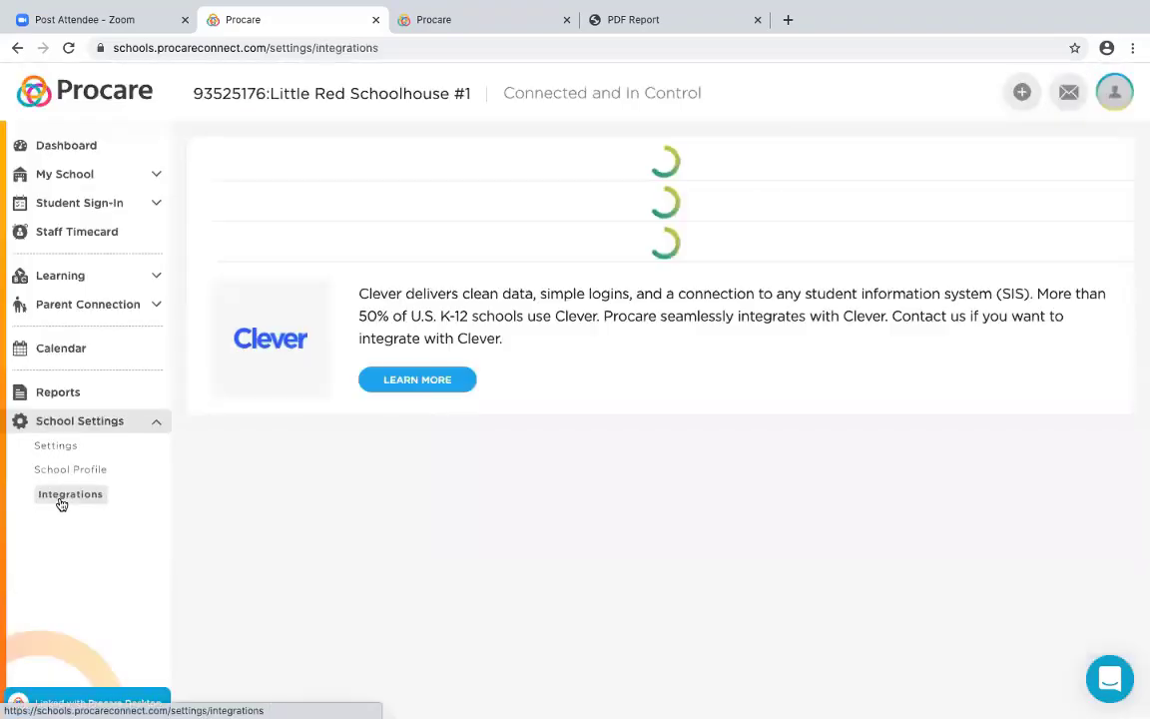
pyautogui.scroll(-2, 716, 444)
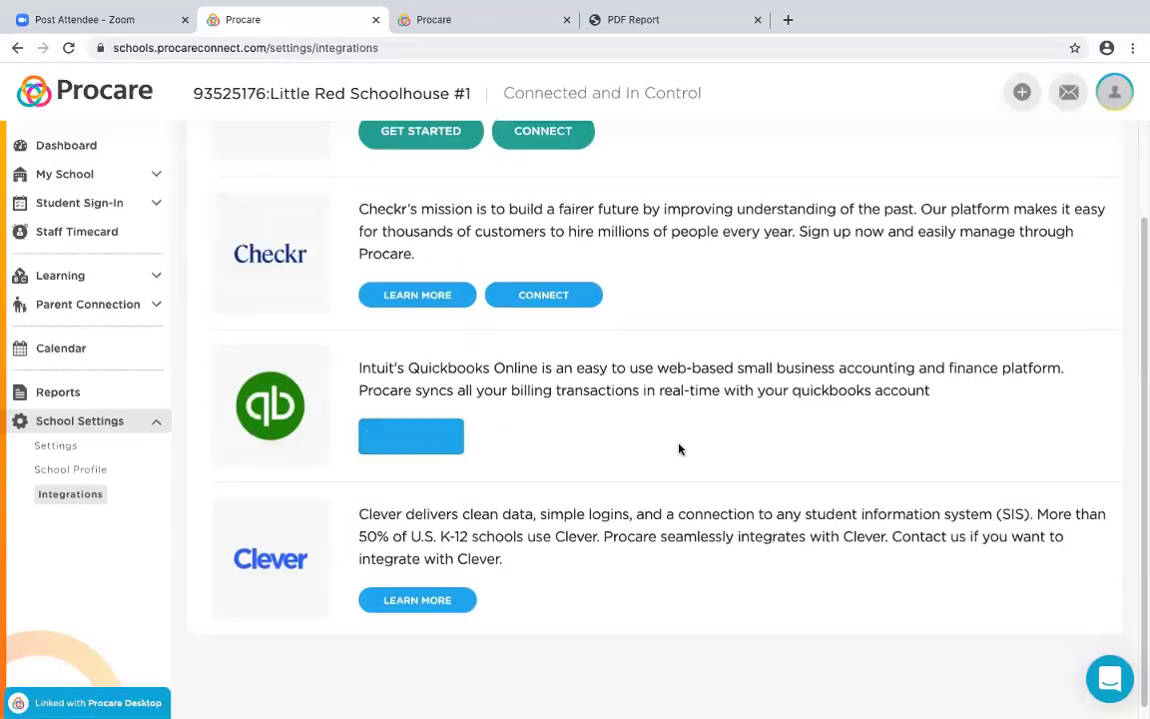
pyautogui.scroll(1, 786, 423)
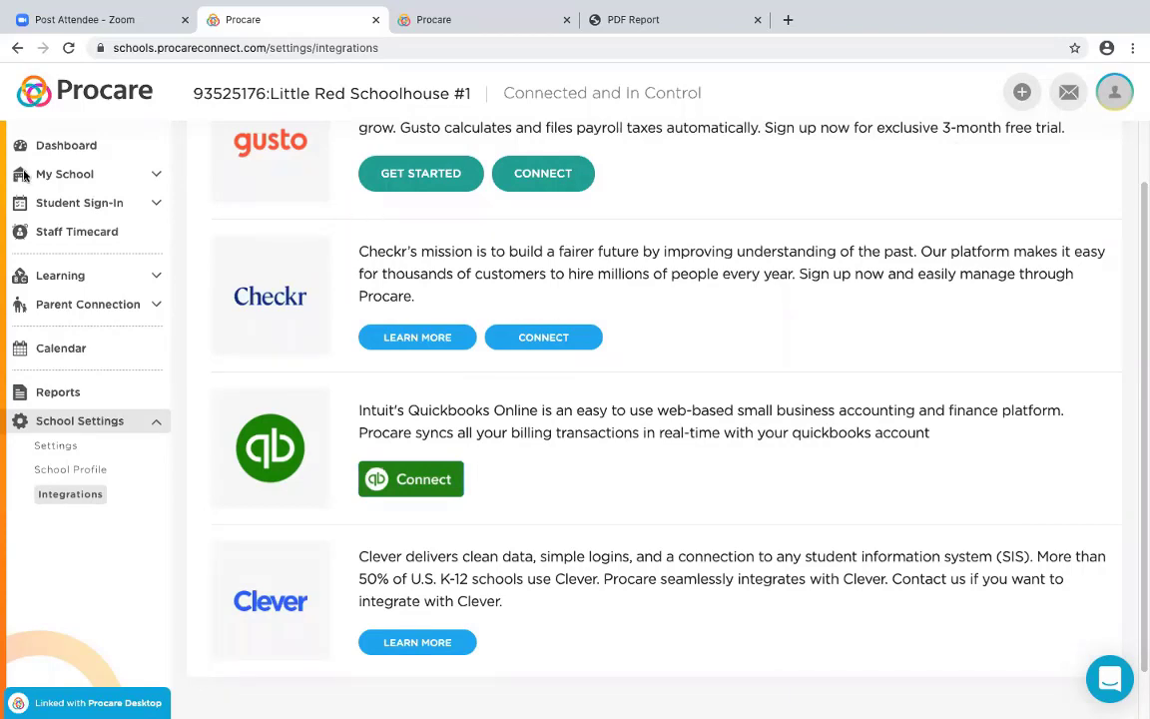
pyautogui.click(64, 147)
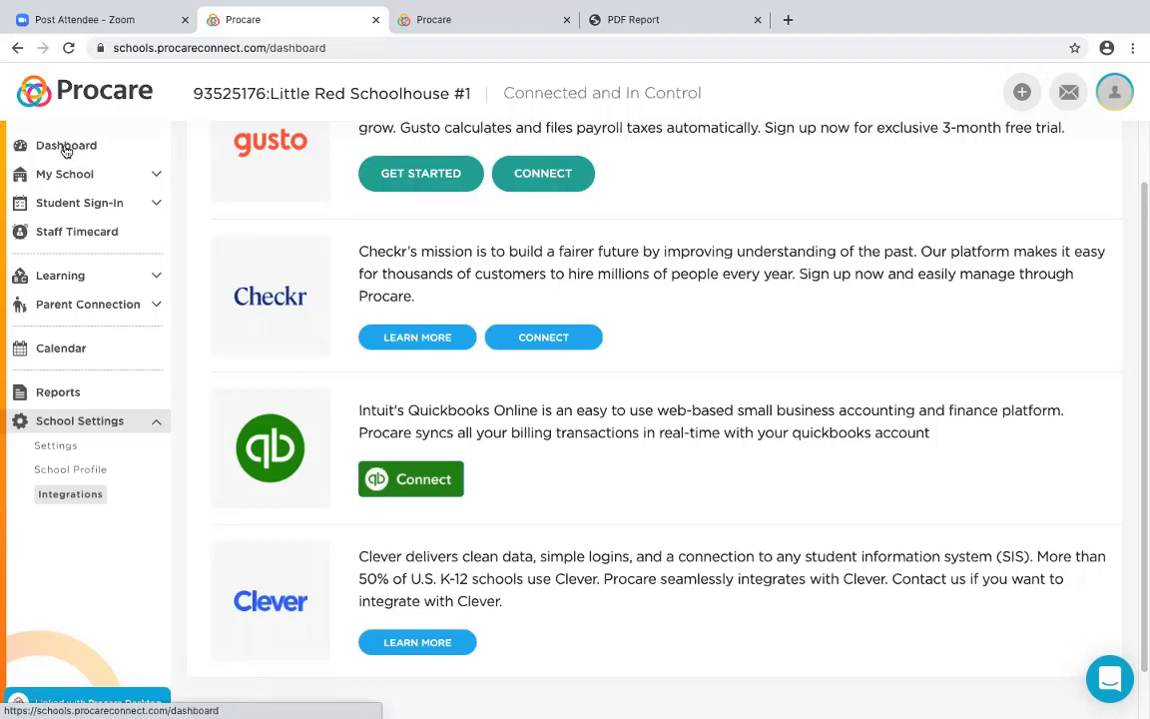